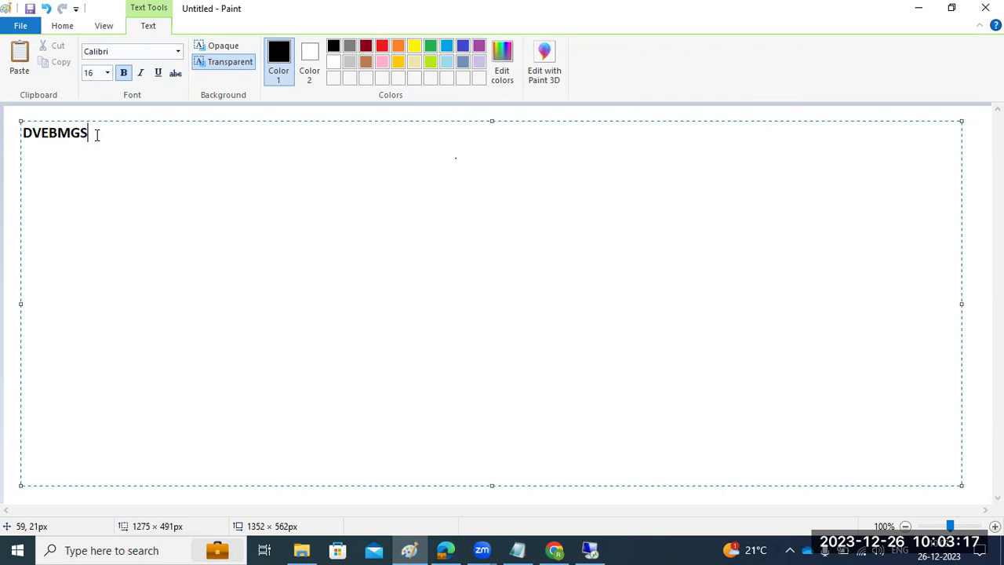
Replace the DVEBMGS text with the heading "SPOOL ADMINISTRATION (SPAD):" and underline it with a row of equals signs.
{"action": "left_click_drag", "start_coordinate": [97, 135], "coordinate": [19, 135]}
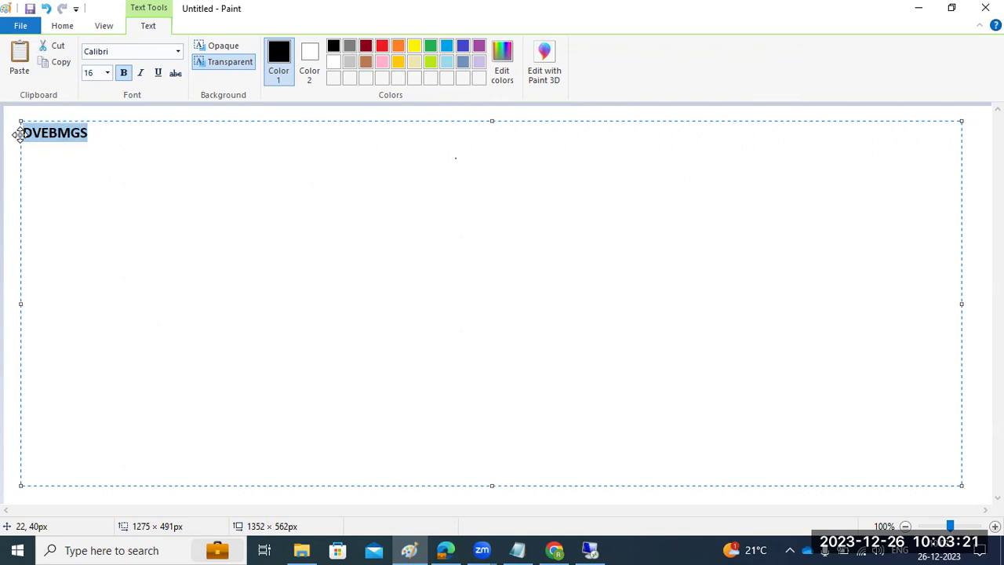
{"action": "type", "text": "SPOOL"}
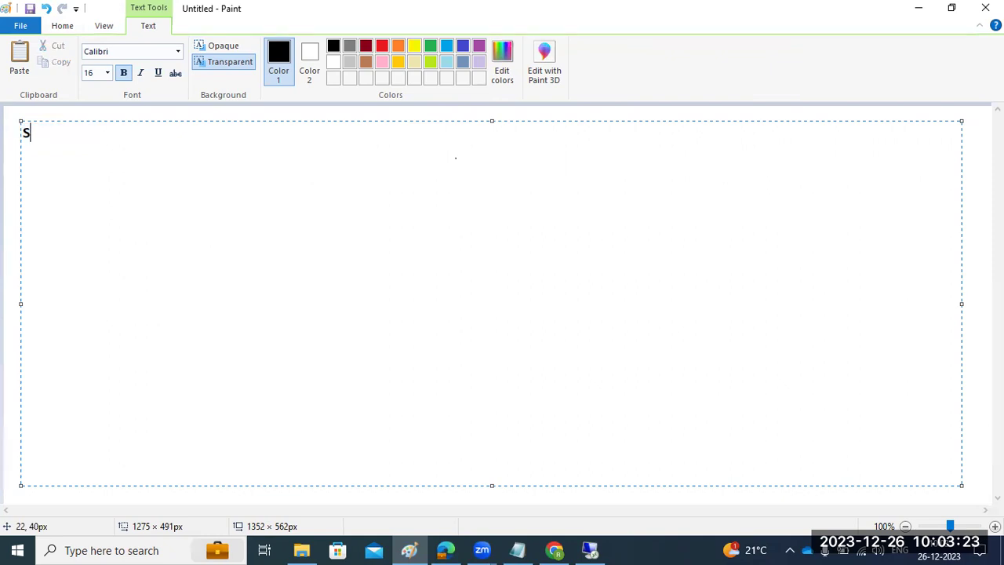
{"action": "type", "text": " AD"}
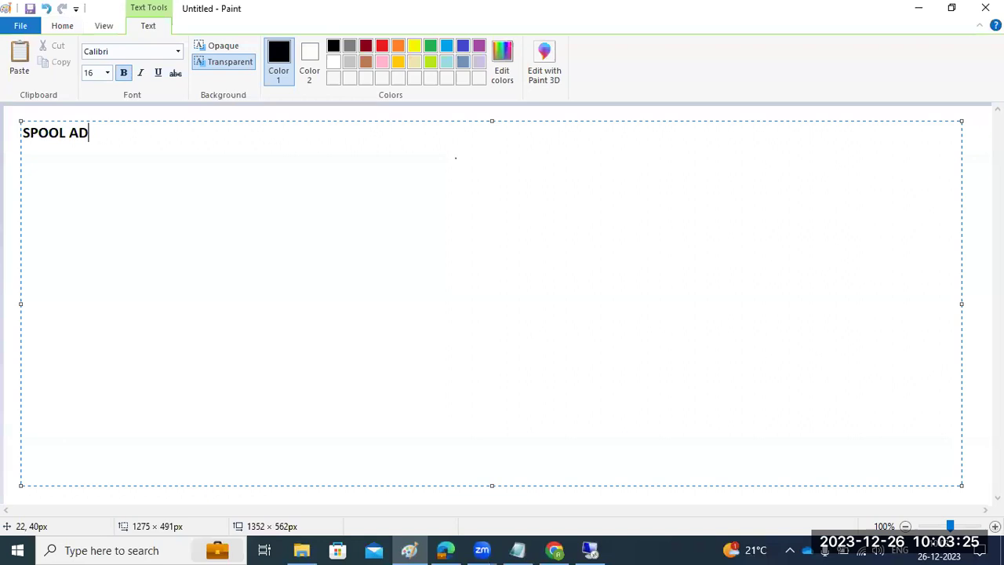
{"action": "type", "text": "MINISTRAT"}
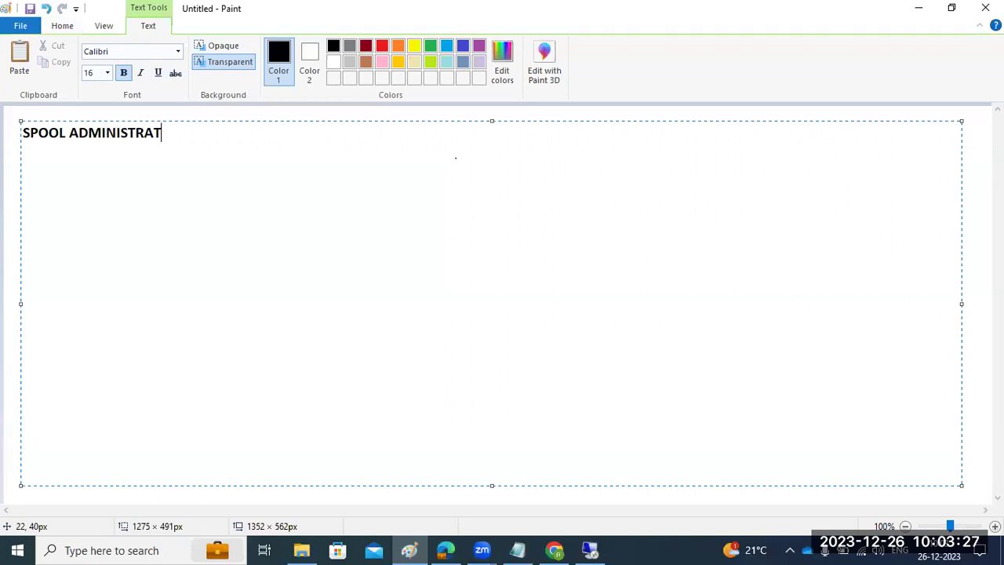
{"action": "type", "text": "ION (SPAD)"}
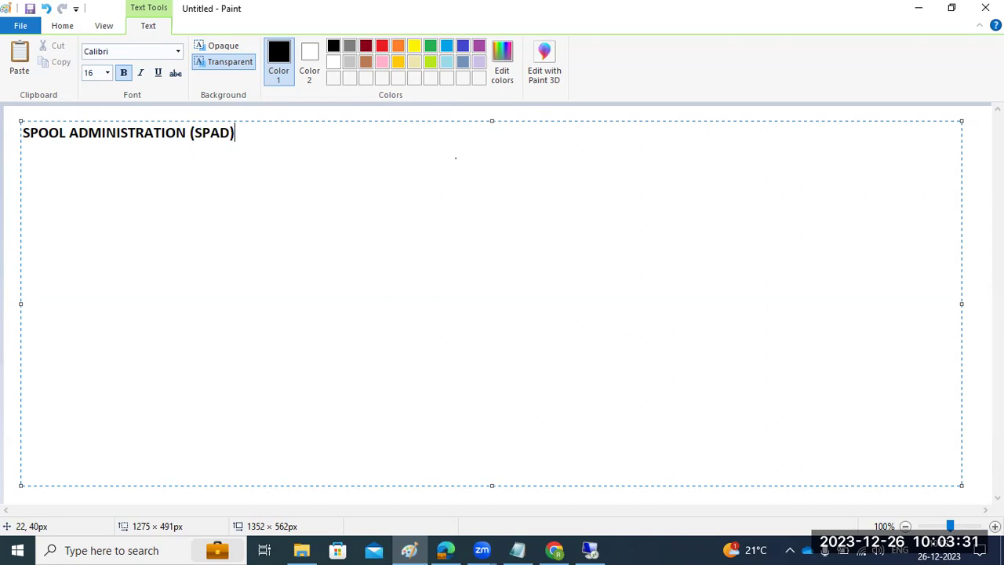
{"action": "type", "text": ":"}
{"action": "key", "text": "Return"}
{"action": "type", "text": "============================="}
{"action": "key", "text": "Return"}
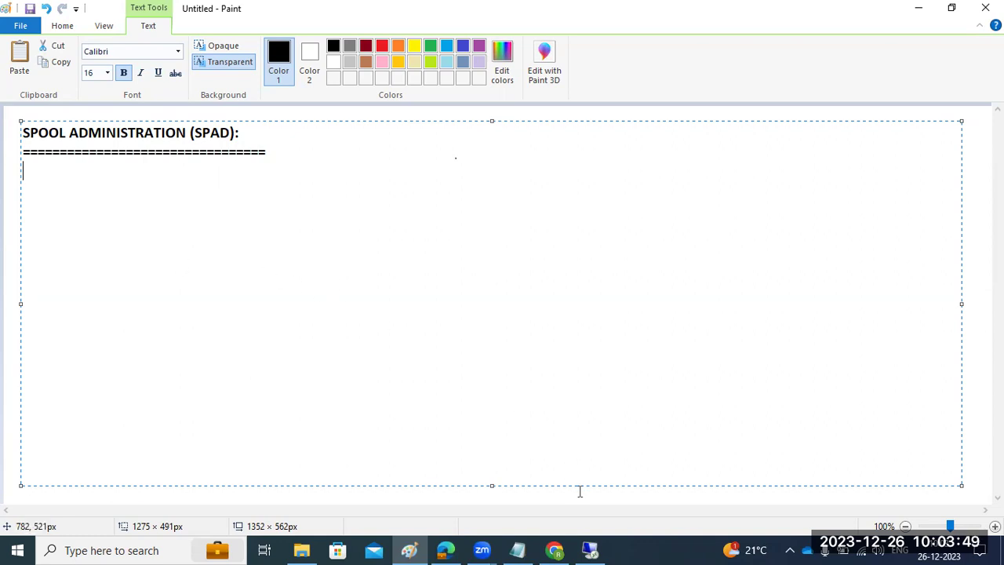
Switch to the remote SAP session, run transaction sm50 and dismiss the Internet Explorer security warning.
{"action": "left_click", "coordinate": [589, 548]}
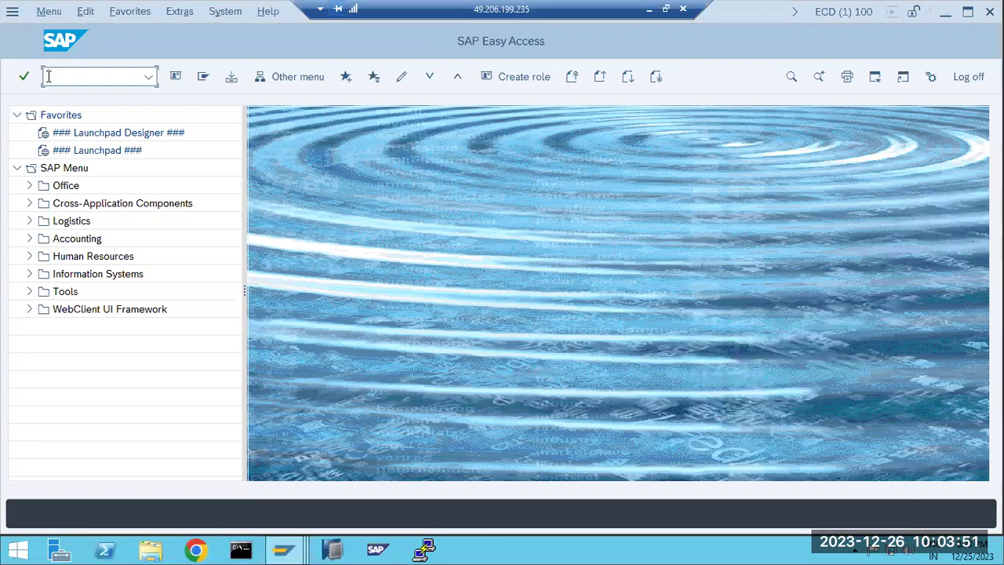
{"action": "type", "text": "sm50"}
{"action": "key", "text": "Return"}
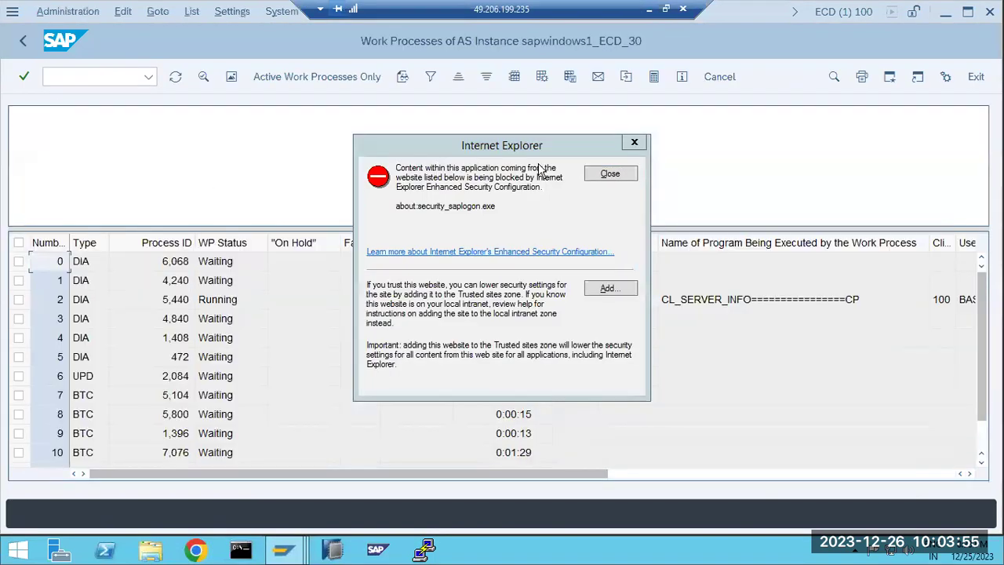
{"action": "left_click", "coordinate": [613, 173]}
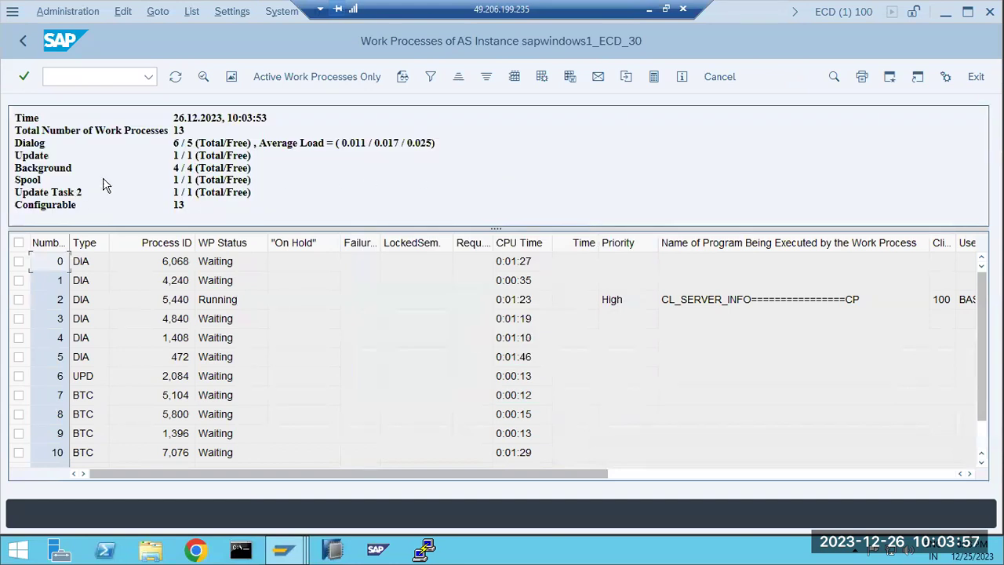
Examine the total and free spool work processes in the work process summary.
{"action": "left_click_drag", "start_coordinate": [175, 179], "coordinate": [249, 179]}
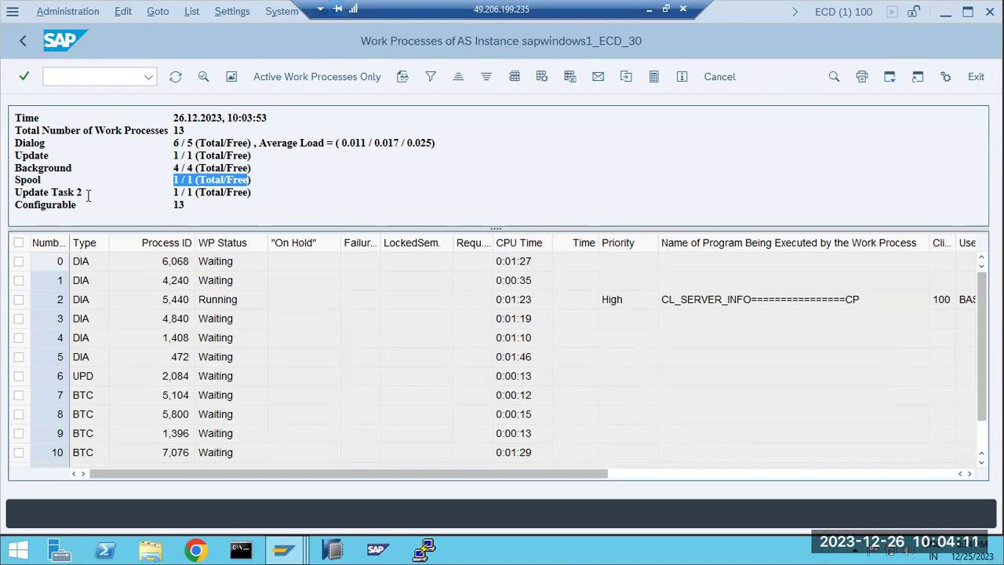
{"action": "left_click", "coordinate": [28, 179]}
{"action": "left_click_drag", "start_coordinate": [28, 180], "coordinate": [252, 180]}
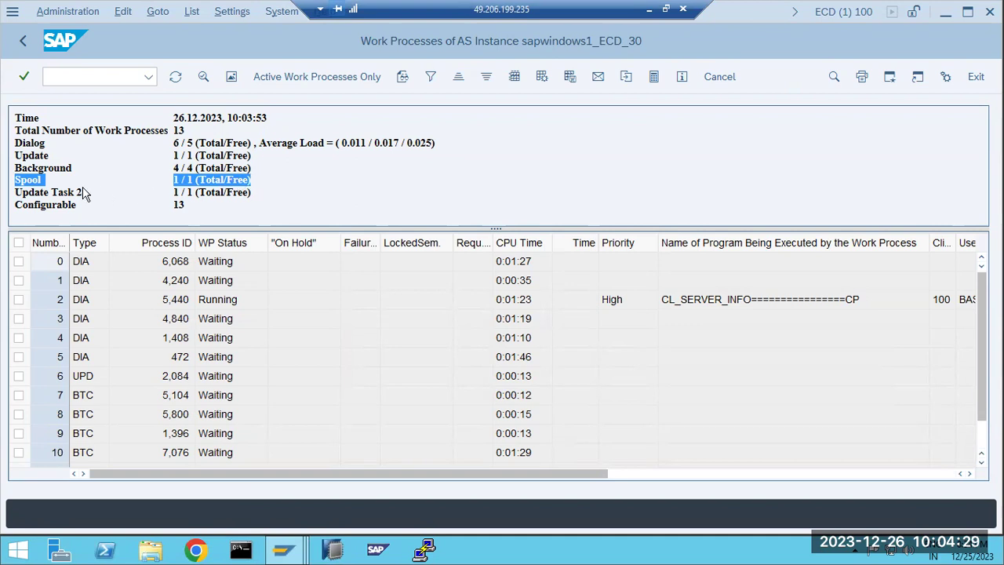
{"action": "left_click", "coordinate": [24, 185]}
{"action": "left_click_drag", "start_coordinate": [15, 179], "coordinate": [253, 180]}
Return to SAP Easy Access and start the Spool Administration transaction spad.
{"action": "left_click", "coordinate": [24, 43]}
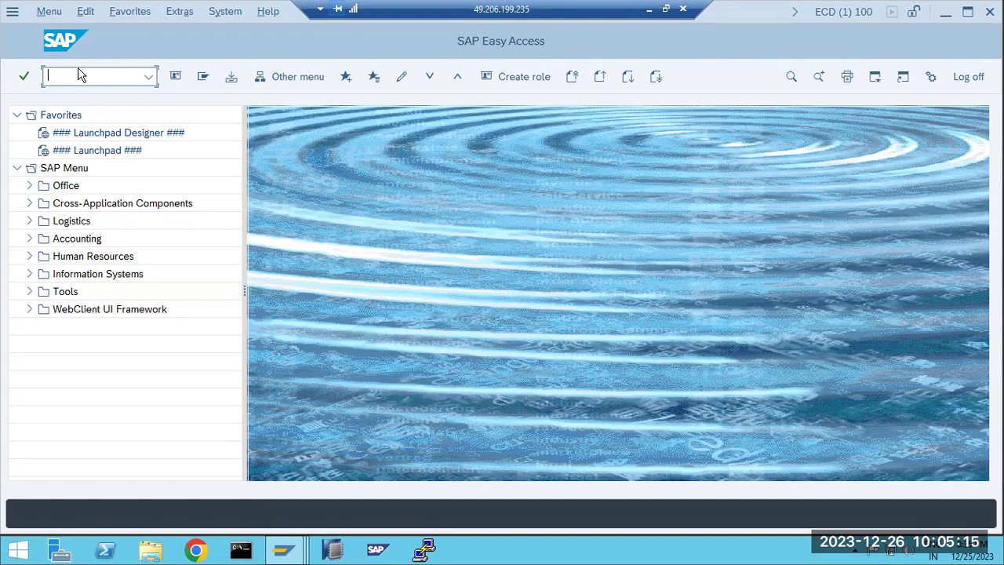
{"action": "type", "text": "spad"}
{"action": "key", "text": "Return"}
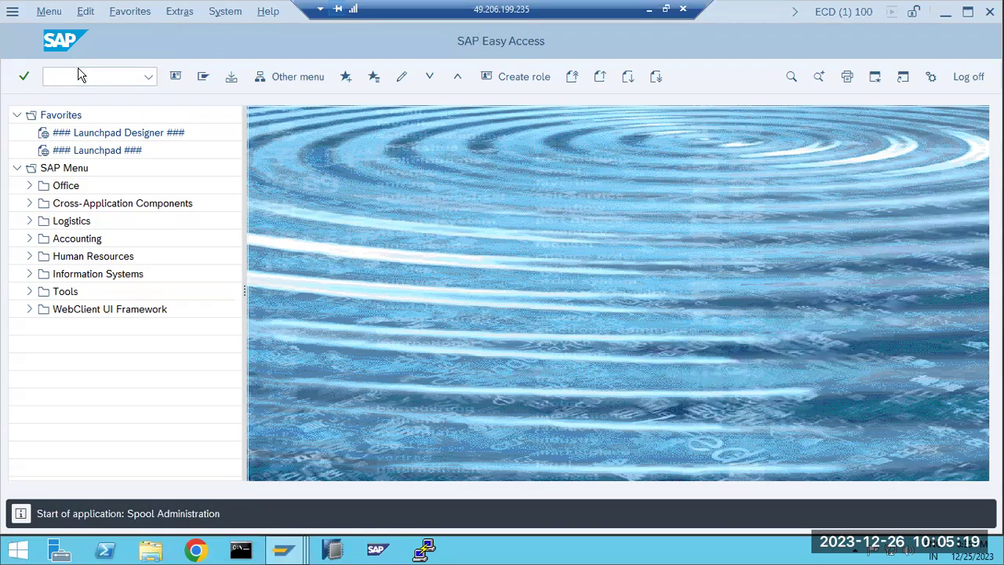
Switch to Paint and add the line "SPAD -" below the underlined heading.
{"action": "key", "text": "alt+Tab"}
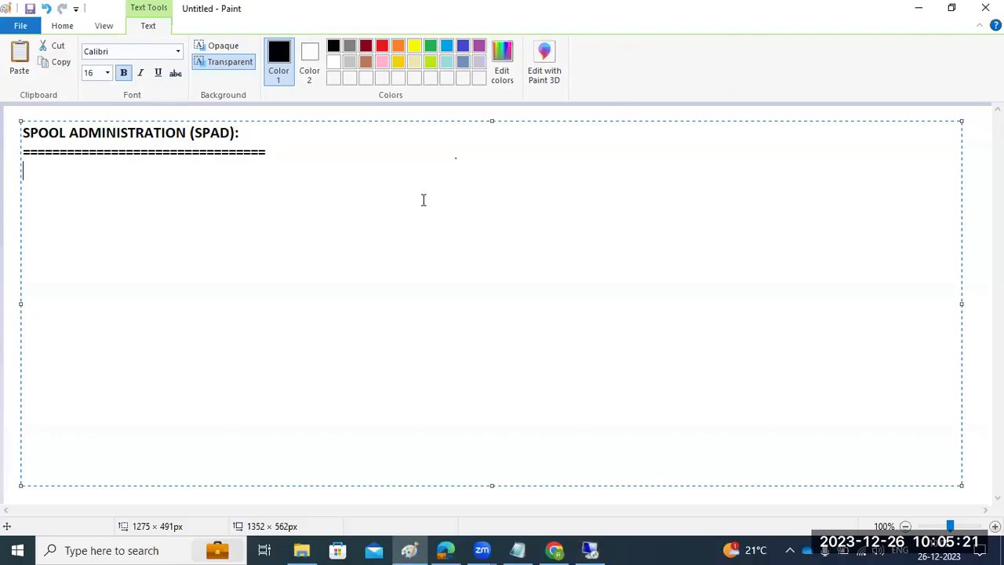
{"action": "type", "text": "SPAD 0"}
{"action": "key", "text": "BackSpace"}
{"action": "type", "text": "-"}
Switch back to the SAP session, display the output devices list, enable change mode and start creating a new output device.
{"action": "left_click", "coordinate": [590, 544]}
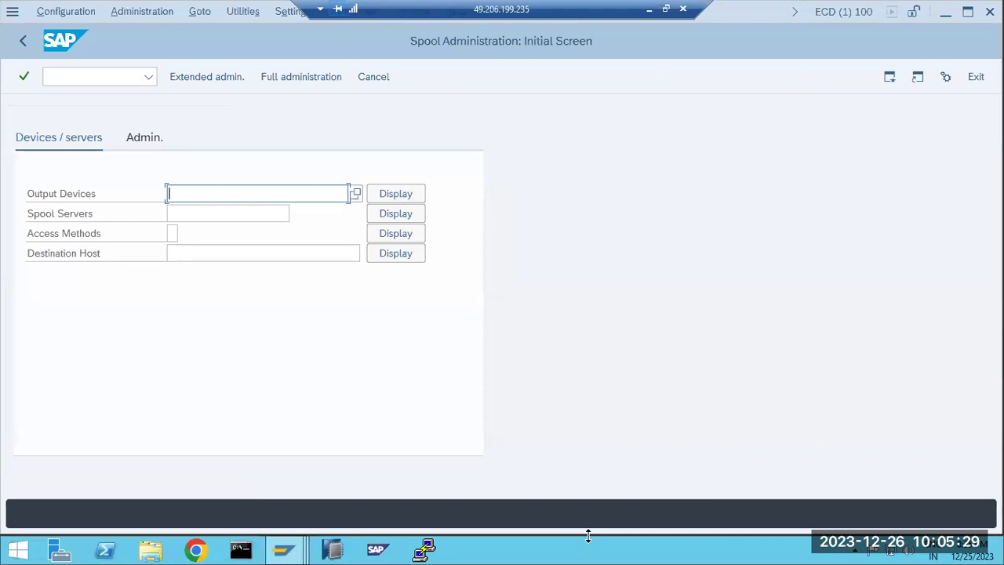
{"action": "left_click", "coordinate": [54, 199]}
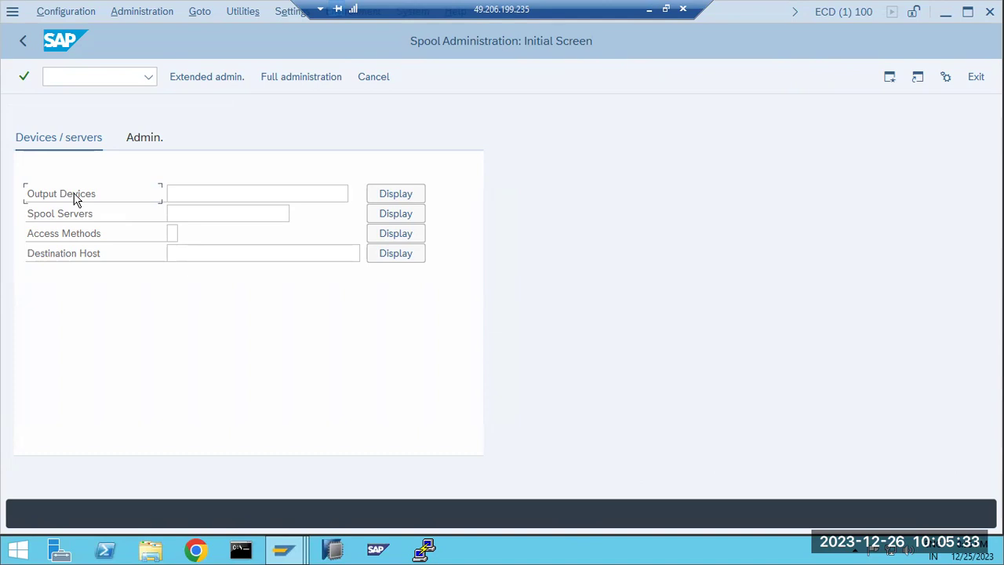
{"action": "left_click", "coordinate": [399, 197]}
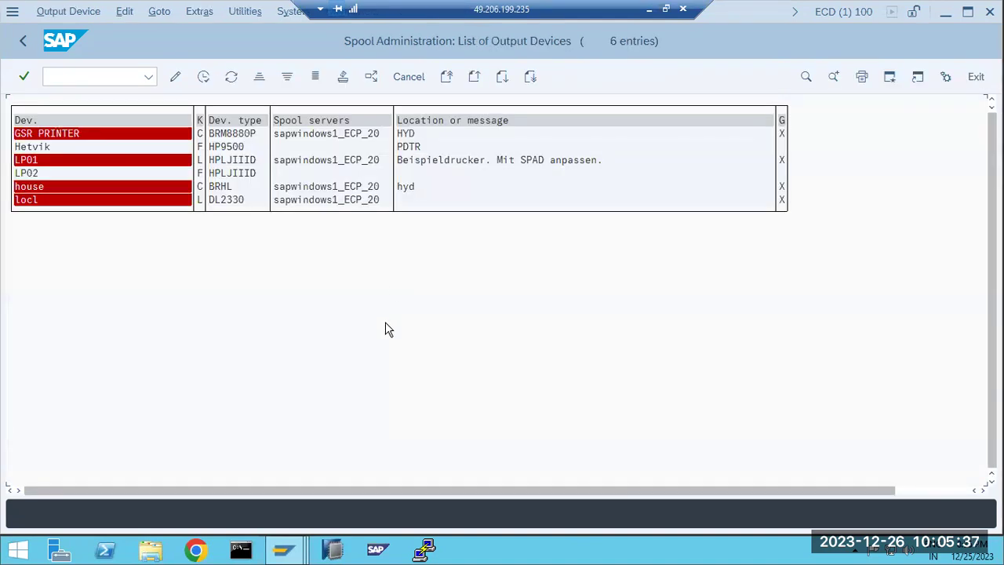
{"action": "left_click", "coordinate": [176, 76]}
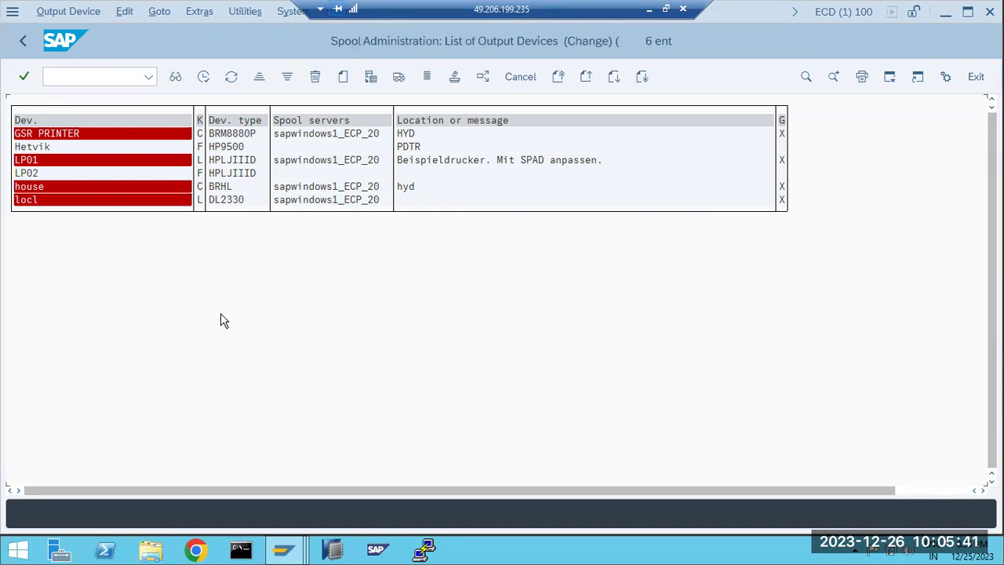
{"action": "left_click", "coordinate": [345, 83]}
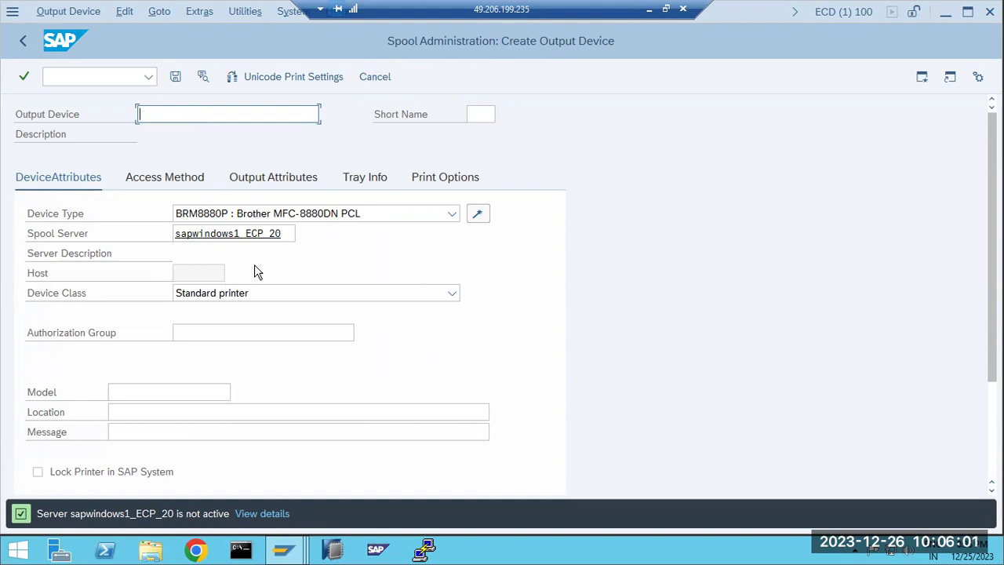
{"action": "left_click", "coordinate": [280, 236]}
{"action": "left_click", "coordinate": [306, 237]}
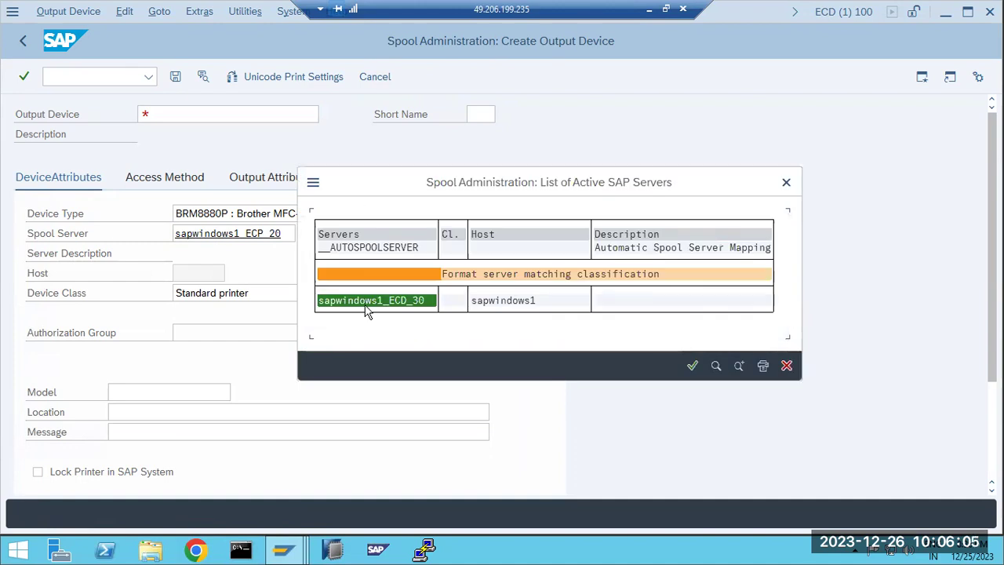
{"action": "left_click", "coordinate": [786, 367]}
Name the new output device OFFICE-1f, leaving its short name empty.
{"action": "left_click", "coordinate": [155, 114]}
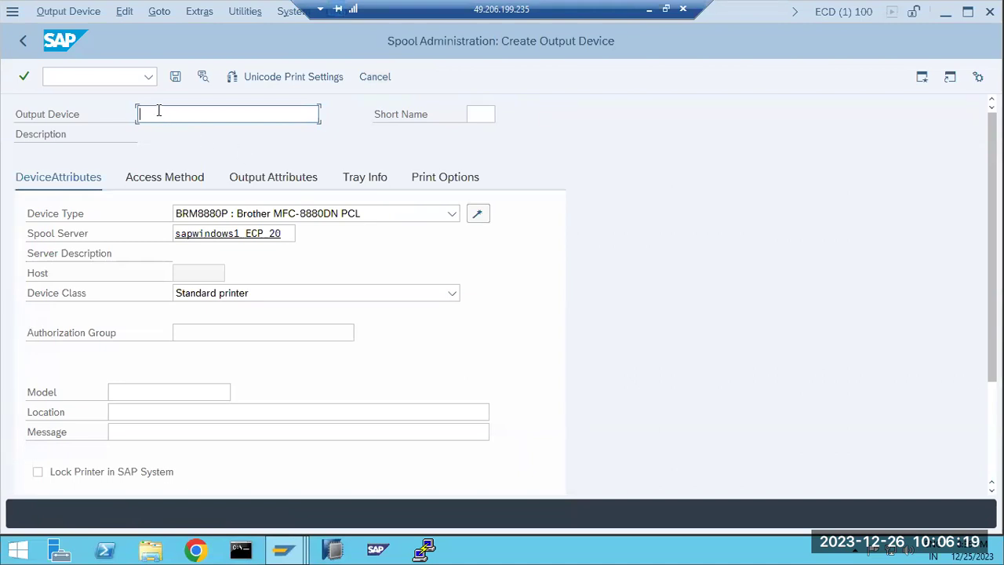
{"action": "type", "text": "OFFICE"}
{"action": "type", "text": "-1f"}
{"action": "left_click", "coordinate": [485, 114]}
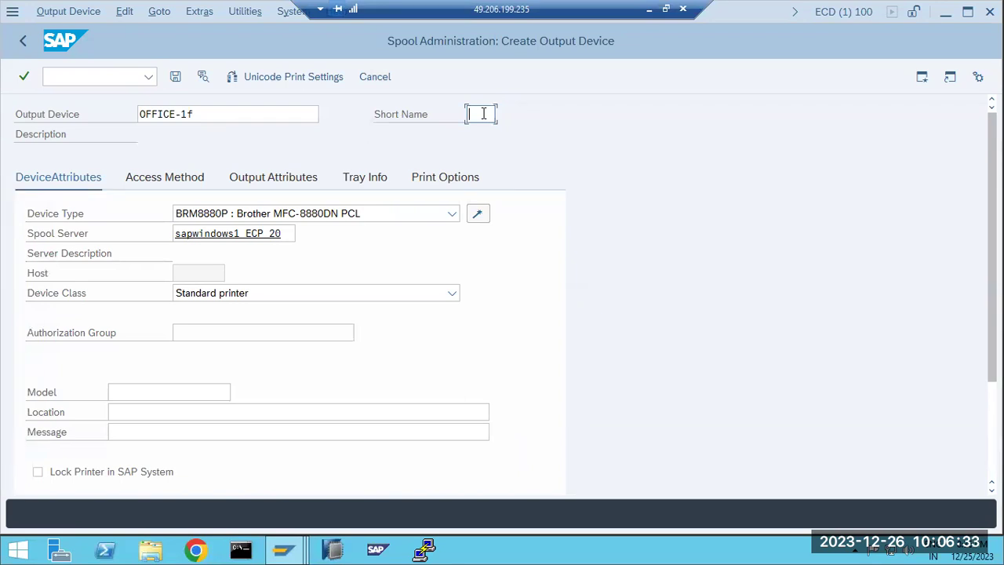
Set the device type to SH1HK010 : SHARP MX-M260/M310 PS.
{"action": "left_click", "coordinate": [454, 213]}
{"action": "scroll", "coordinate": [339, 251], "scroll_direction": "up", "scroll_amount": 5}
{"action": "scroll", "coordinate": [339, 250], "scroll_direction": "up", "scroll_amount": 10}
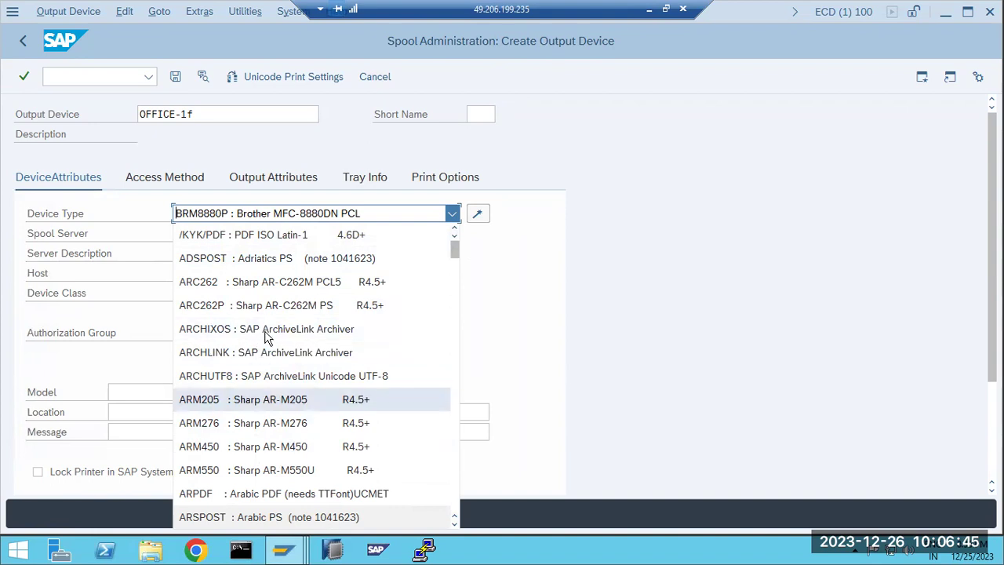
{"action": "scroll", "coordinate": [265, 353], "scroll_direction": "down", "scroll_amount": 20}
{"action": "scroll", "coordinate": [265, 345], "scroll_direction": "down", "scroll_amount": 5}
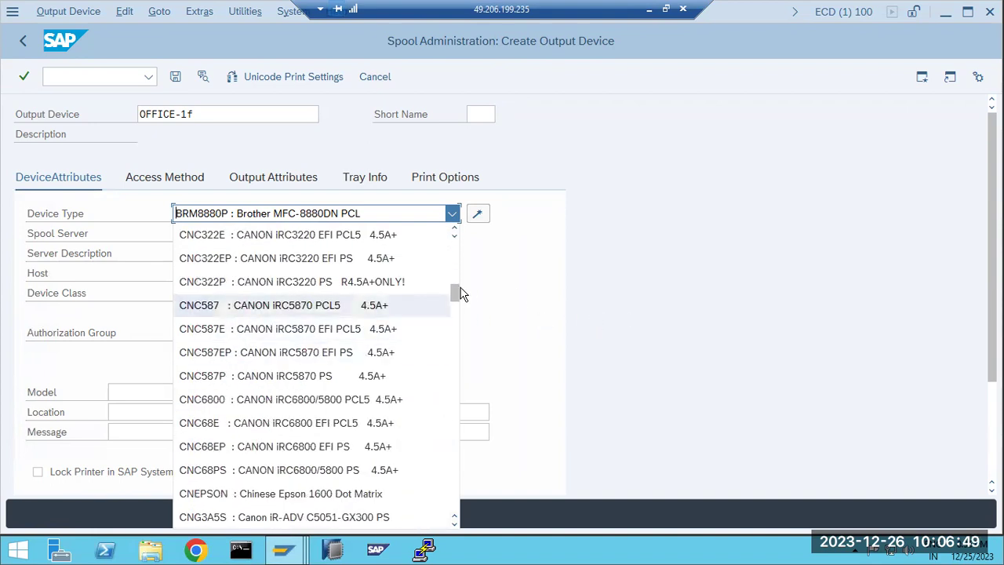
{"action": "left_click_drag", "start_coordinate": [455, 286], "coordinate": [457, 245]}
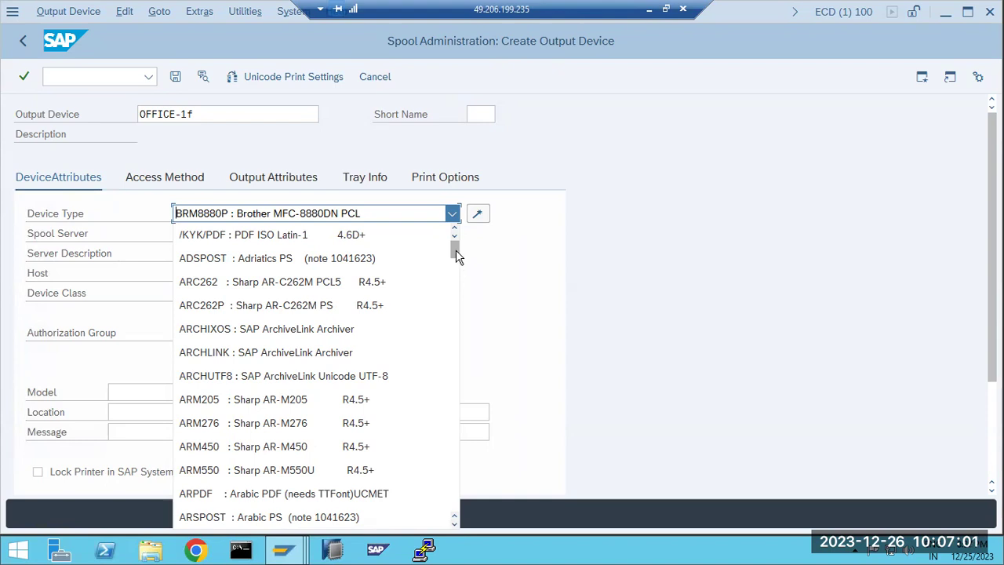
{"action": "scroll", "coordinate": [456, 249], "scroll_direction": "down", "scroll_amount": 4}
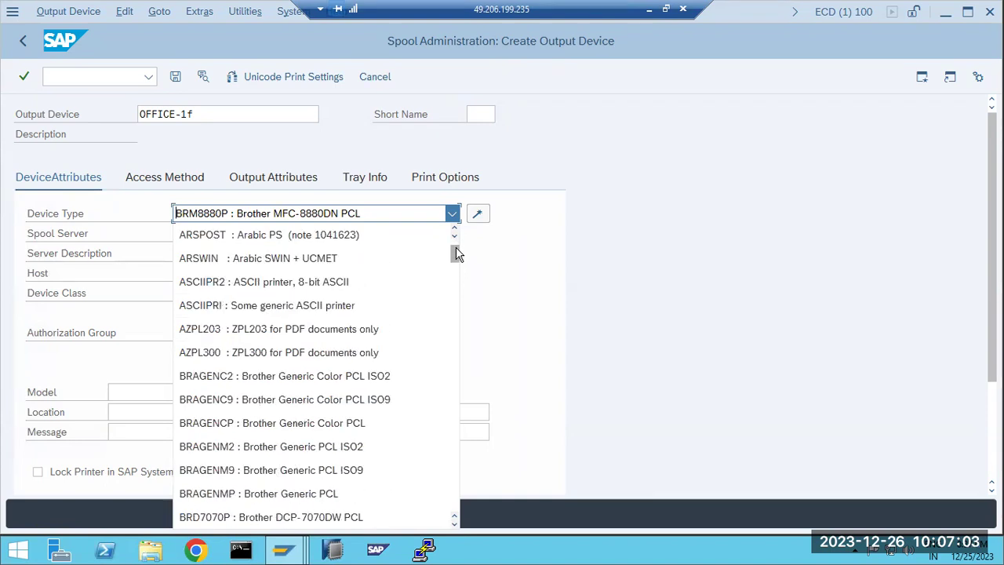
{"action": "scroll", "coordinate": [456, 247], "scroll_direction": "up", "scroll_amount": 4}
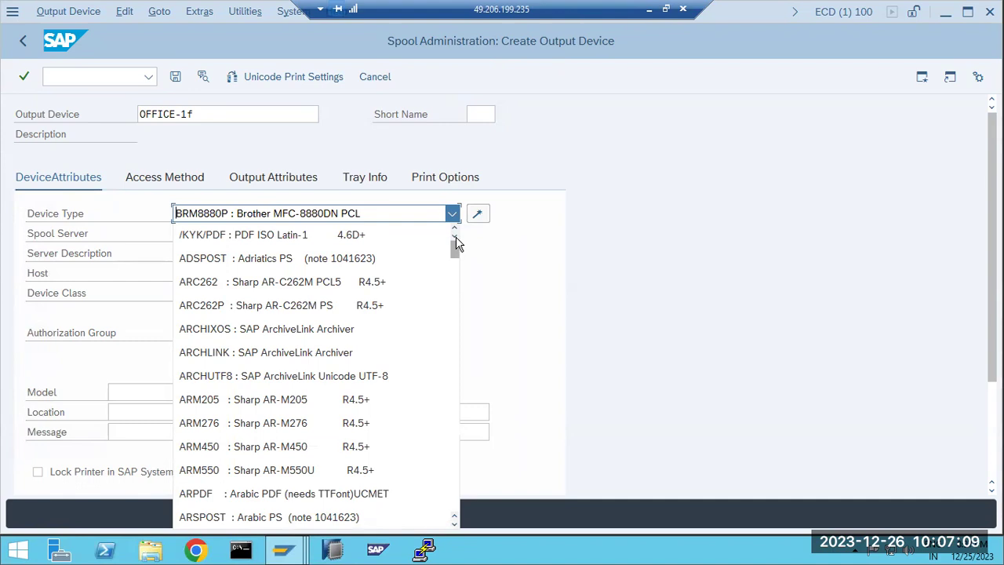
{"action": "scroll", "coordinate": [454, 247], "scroll_direction": "down", "scroll_amount": 3}
{"action": "left_click_drag", "start_coordinate": [457, 254], "coordinate": [454, 456]}
{"action": "left_click", "coordinate": [314, 399]}
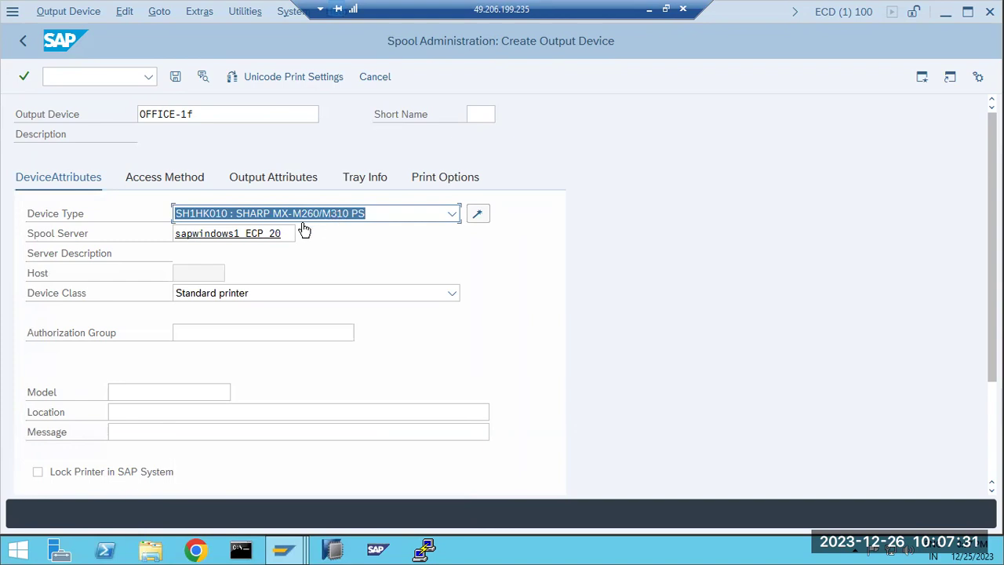
Assign the active server sapwindows1_ECD_30 as the spool server and choose Standard printer as the device class.
{"action": "left_click", "coordinate": [279, 236]}
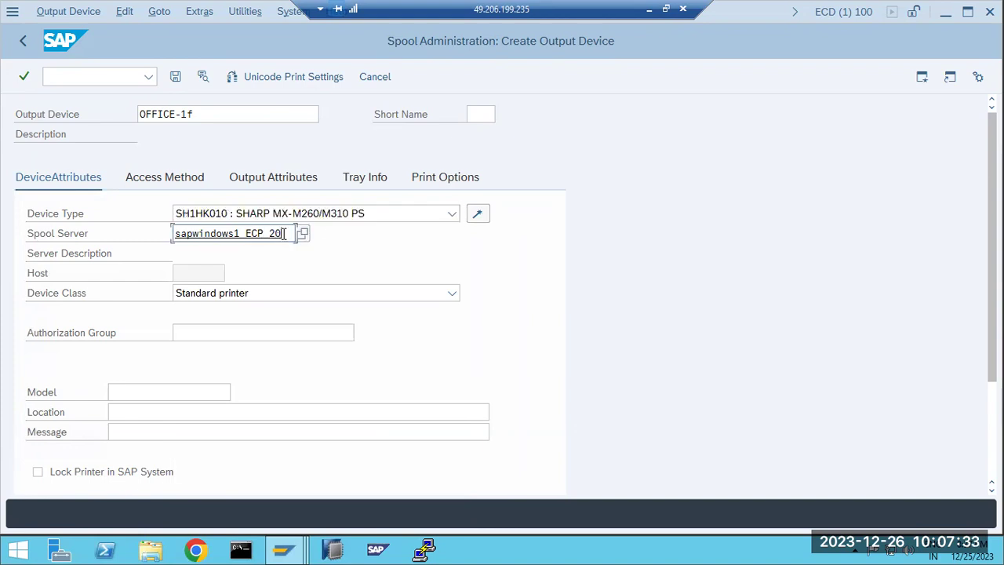
{"action": "left_click", "coordinate": [303, 234]}
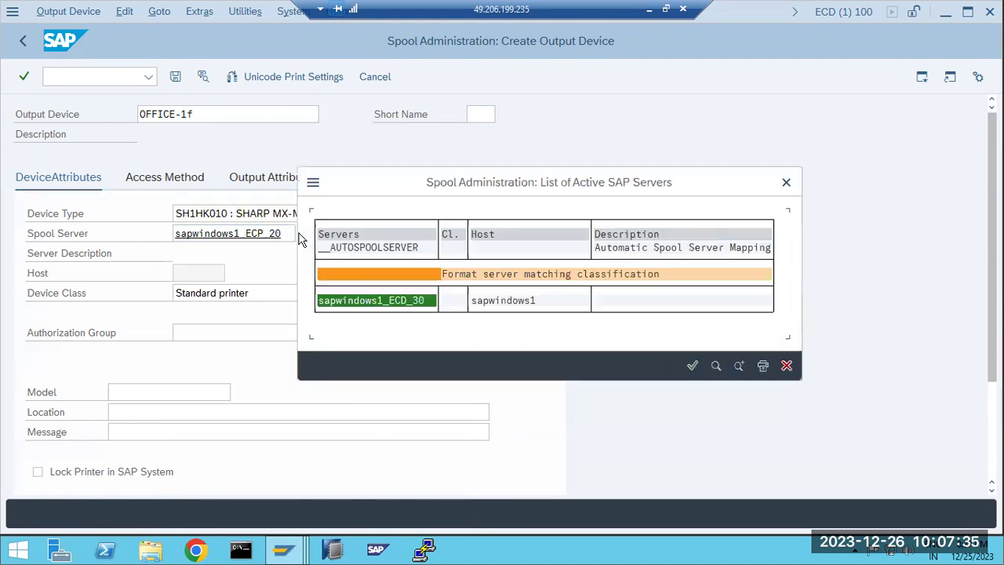
{"action": "double_click", "coordinate": [375, 302]}
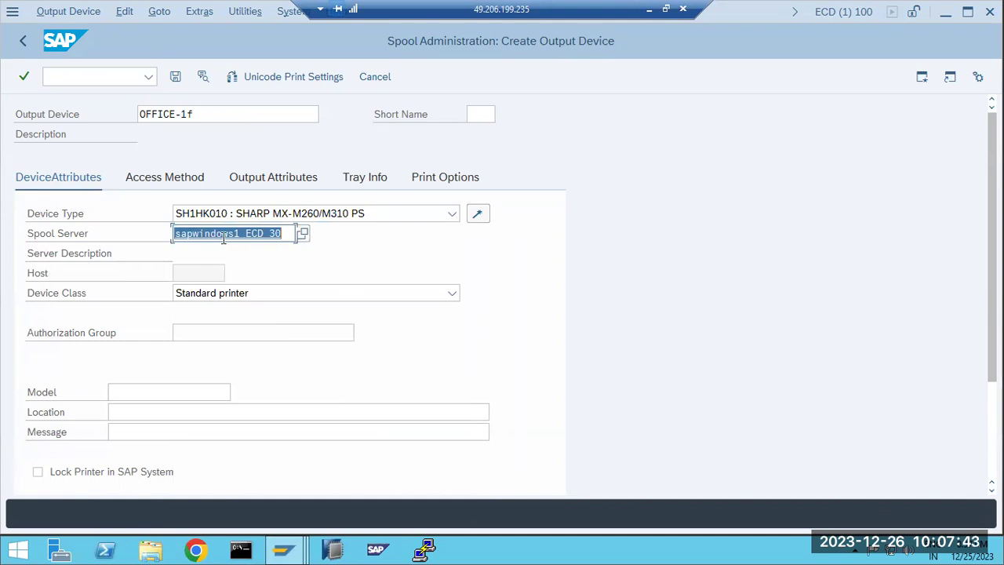
{"action": "left_click_drag", "start_coordinate": [222, 232], "coordinate": [279, 231]}
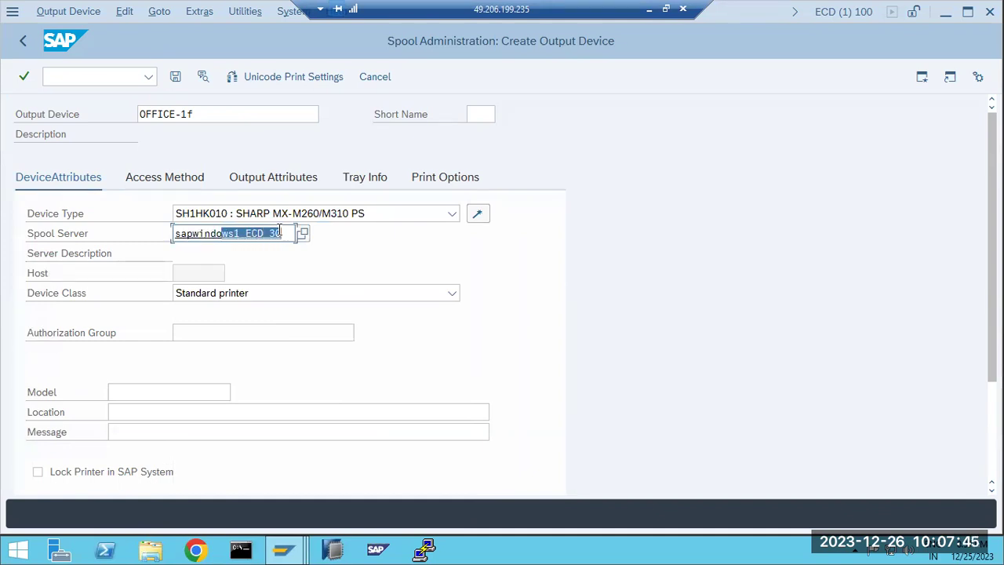
{"action": "left_click", "coordinate": [273, 252]}
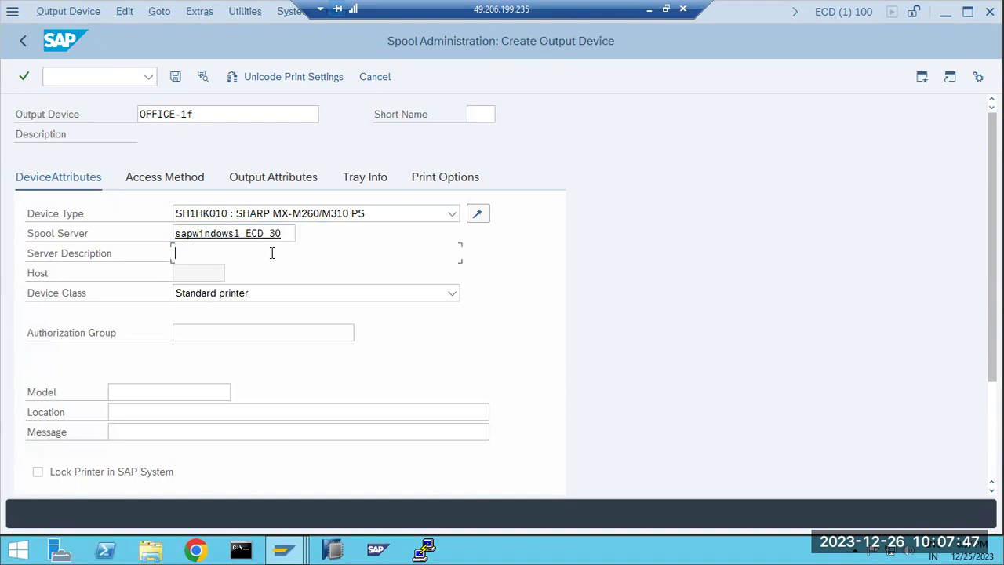
{"action": "left_click", "coordinate": [267, 293]}
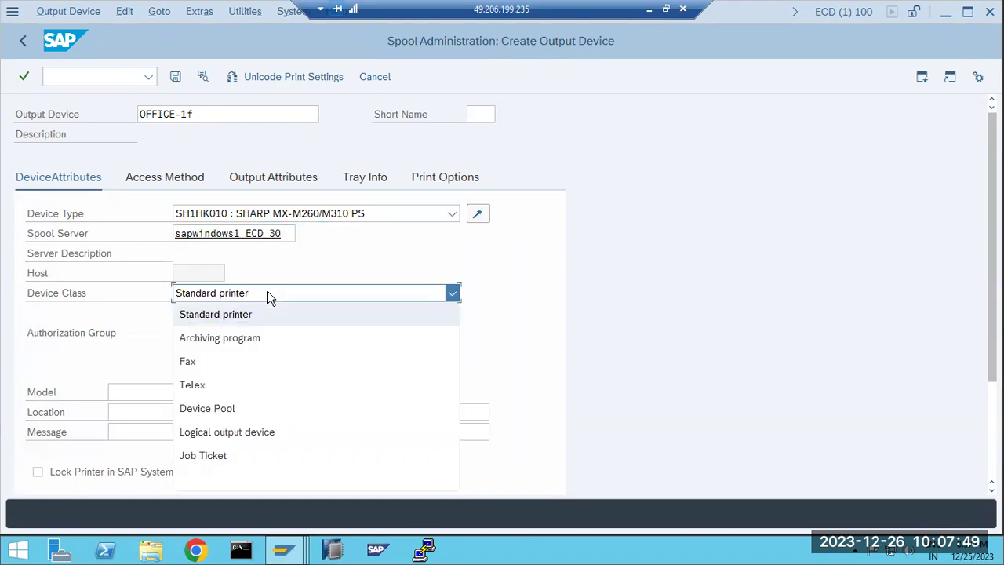
{"action": "left_click", "coordinate": [206, 315]}
Enter SAPWINDOWS as the output device's model and HYD as its location.
{"action": "scroll", "coordinate": [206, 322], "scroll_direction": "down", "scroll_amount": 2}
{"action": "left_click", "coordinate": [172, 347]}
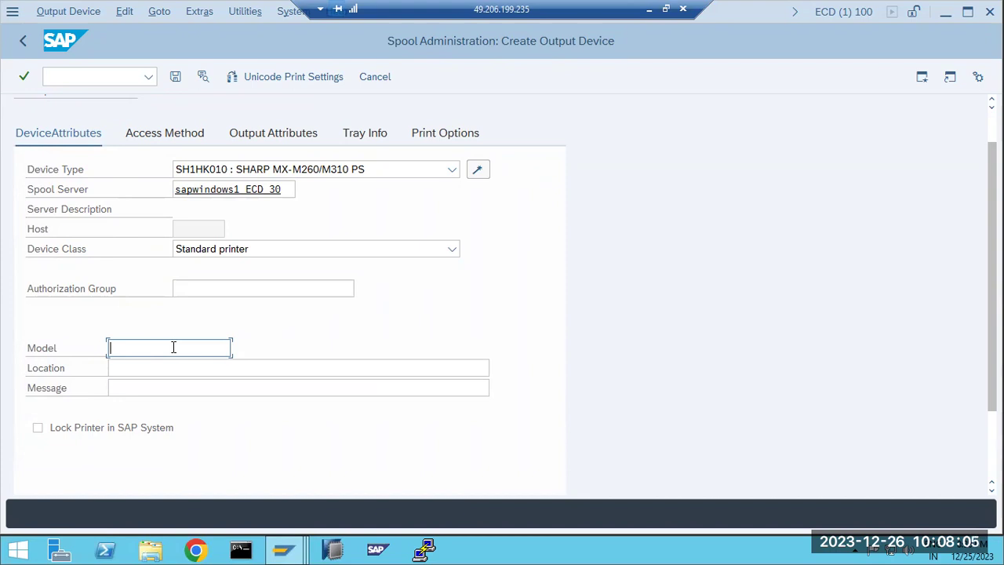
{"action": "type", "text": "SAPWINDOW"}
{"action": "left_click", "coordinate": [158, 370]}
{"action": "type", "text": "HYD"}
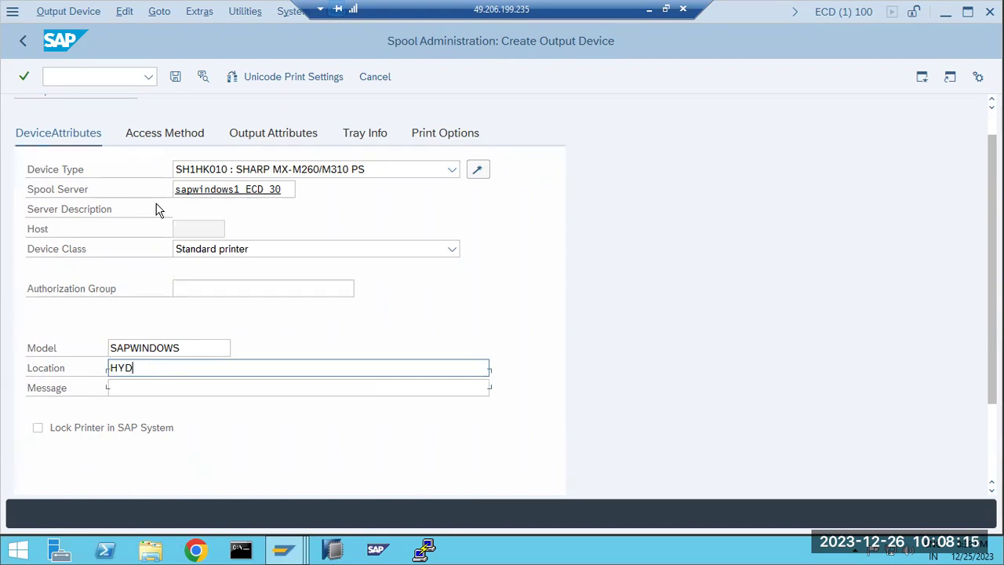
Reselect device type SH1HK010 : SHARP MX-M260/M310 PS and display the available host spool access methods.
{"action": "scroll", "coordinate": [159, 211], "scroll_direction": "up", "scroll_amount": 1}
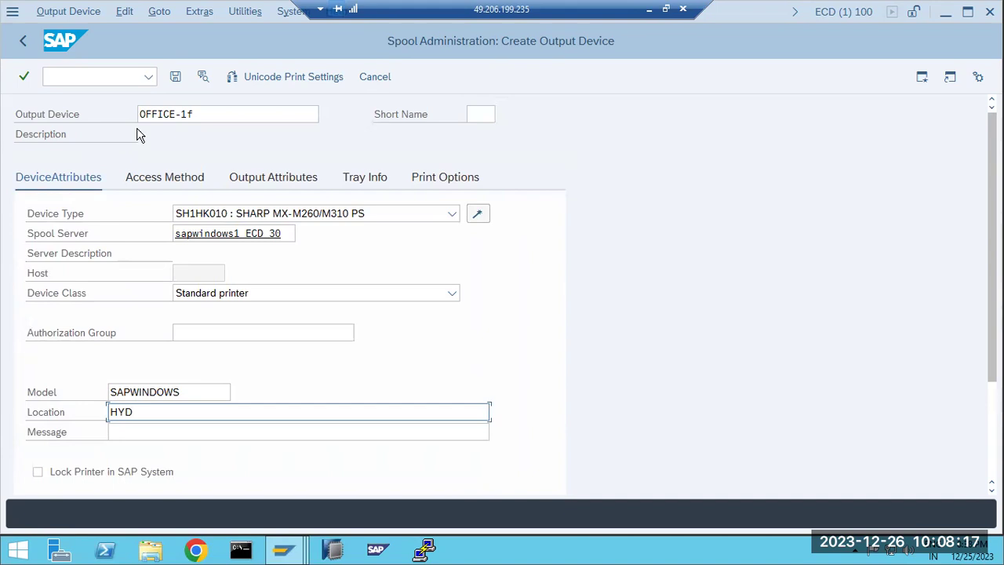
{"action": "left_click", "coordinate": [257, 216]}
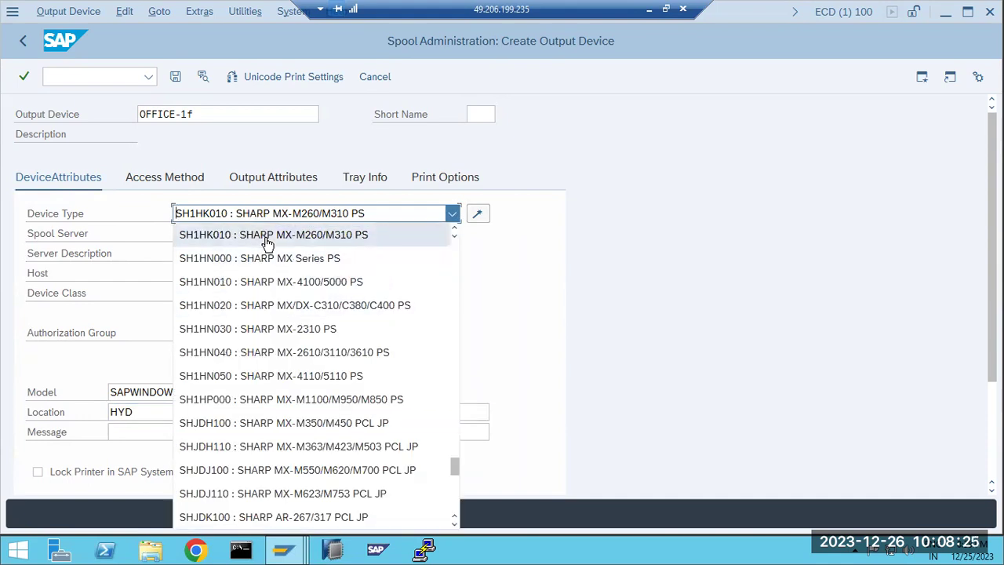
{"action": "left_click", "coordinate": [267, 235]}
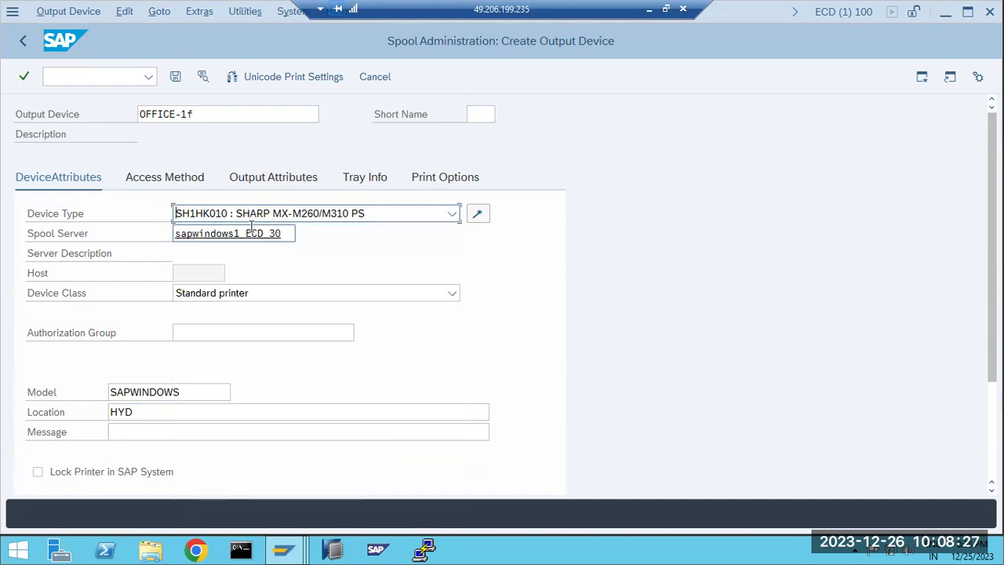
{"action": "left_click", "coordinate": [178, 177]}
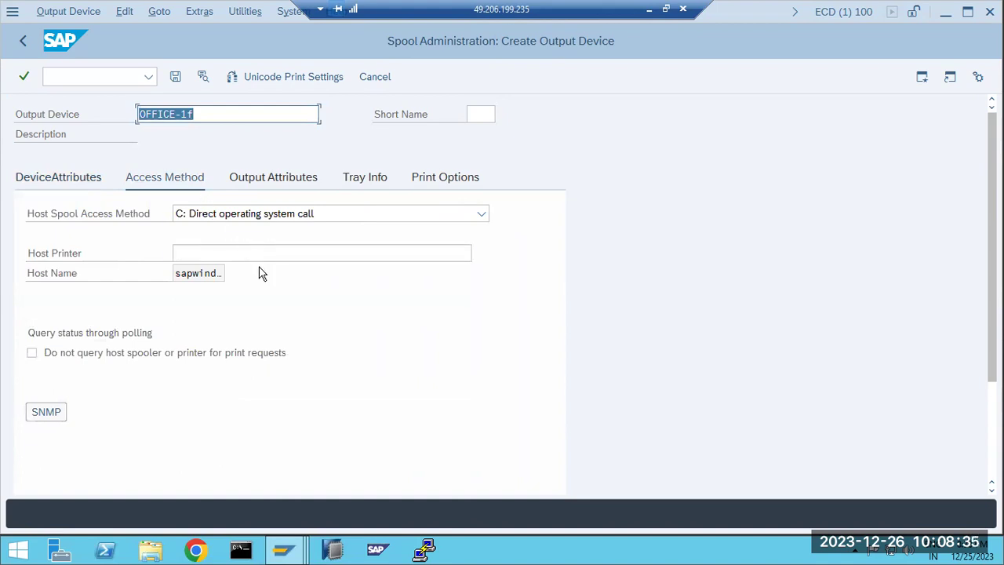
{"action": "left_click", "coordinate": [470, 215]}
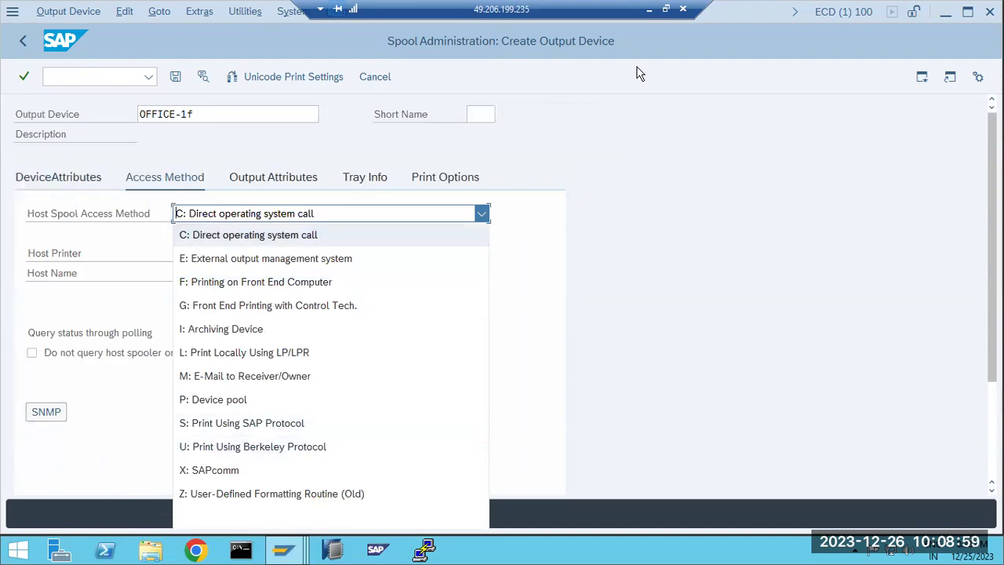
Switch to the Paint notes and add the heading "Types of PRINTING in SAP :" with "--" beneath it, below the SPAD line.
{"action": "left_click", "coordinate": [649, 10]}
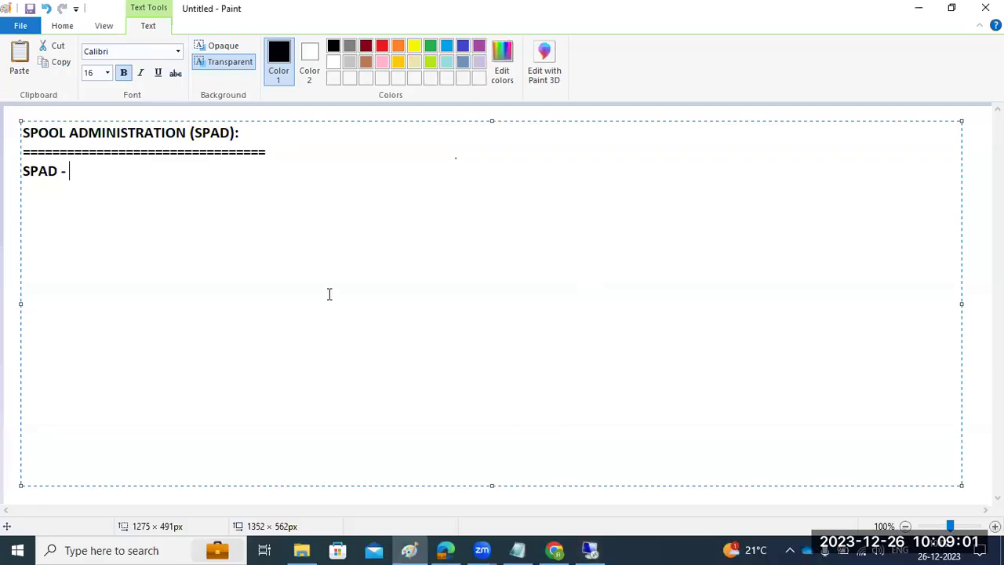
{"action": "key", "text": "Return"}
{"action": "key", "text": "Return"}
{"action": "type", "text": "Types of PRI"}
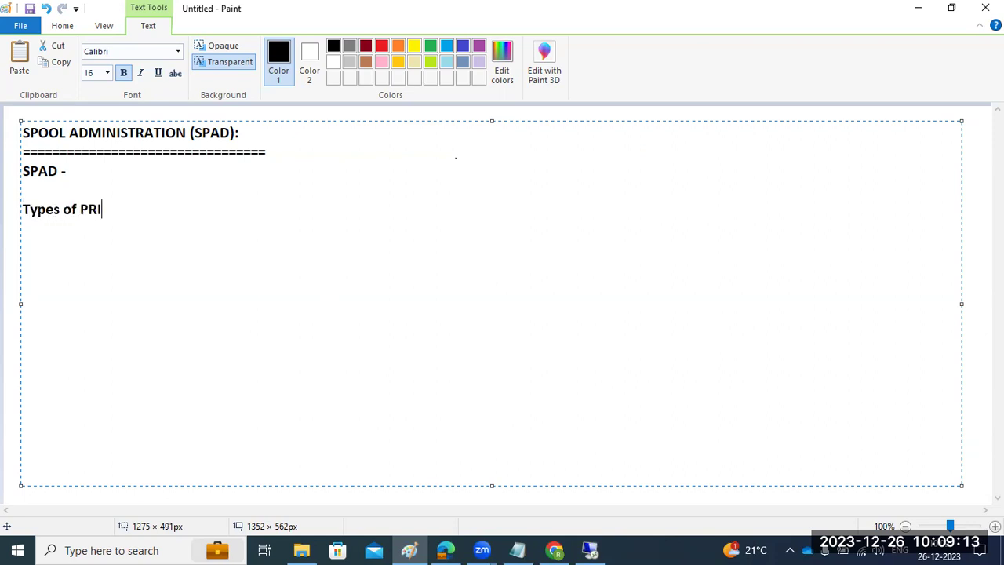
{"action": "type", "text": "NTING in "}
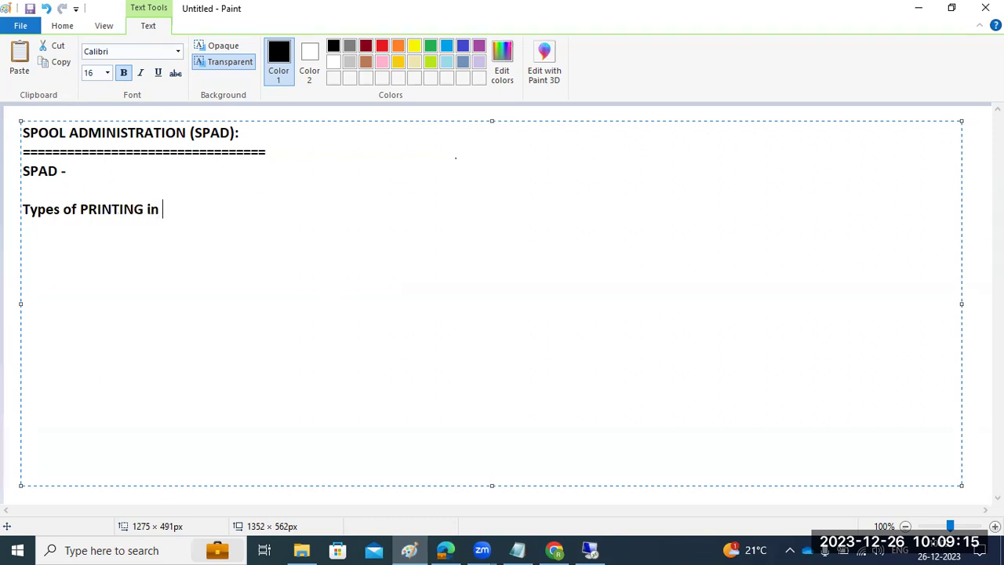
{"action": "type", "text": "SAP :"}
{"action": "key", "text": "Return"}
{"action": "type", "text": "--"}
{"action": "key", "text": "Return"}
List "1)Local printing", "2)Remote printing" and "3)Front end printing" on separate lines, and append a dash to the Local printing line.
{"action": "type", "text": "1)"}
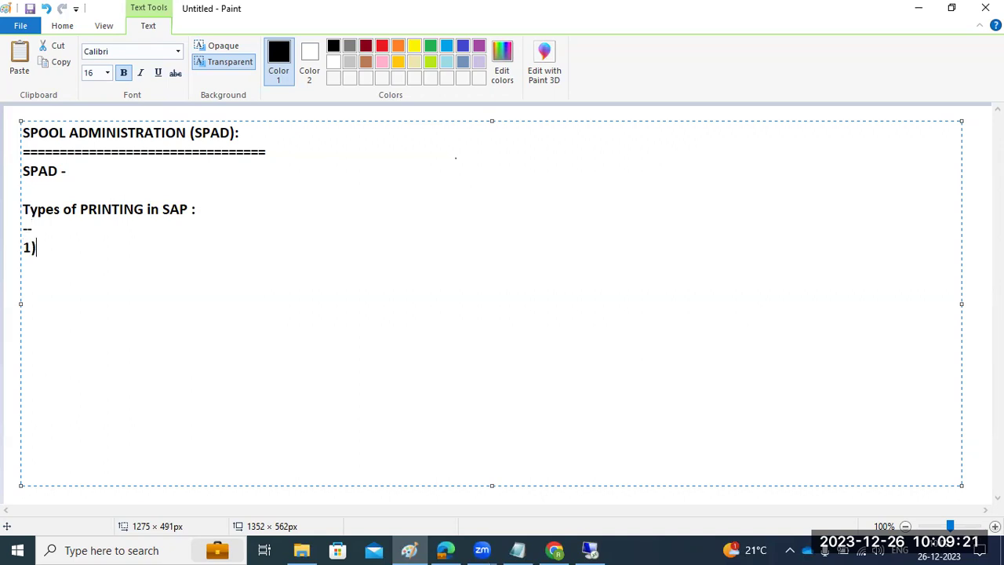
{"action": "type", "text": "Local printing"}
{"action": "key", "text": "Return"}
{"action": "type", "text": "2)"}
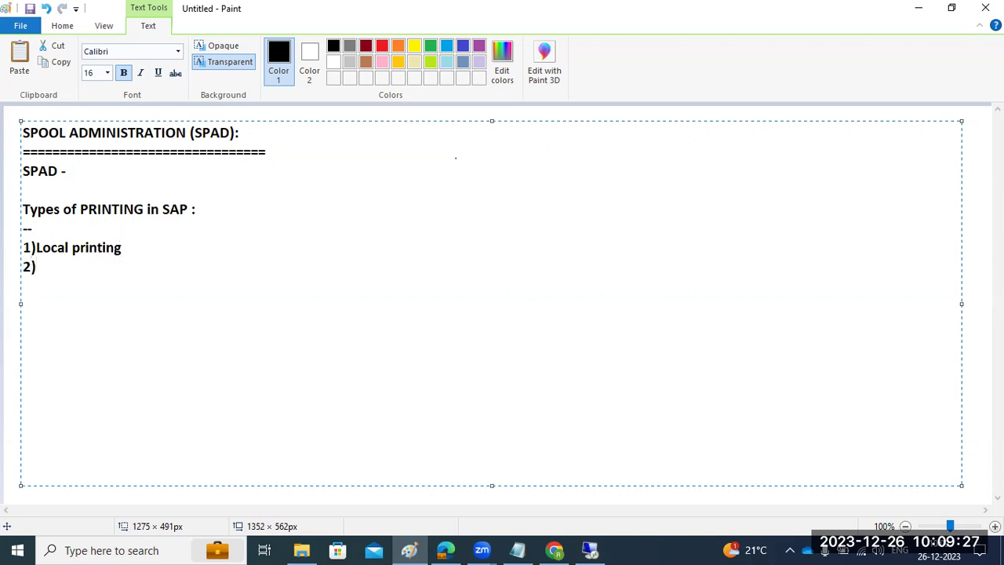
{"action": "type", "text": "Remote p"}
{"action": "type", "text": "rrin"}
{"action": "key", "text": "BackSpace"}
{"action": "key", "text": "BackSpace"}
{"action": "type", "text": "inting "}
{"action": "type", "text": "3)"}
{"action": "type", "text": "Front end "}
{"action": "type", "text": "printing"}
{"action": "key", "text": "Return"}
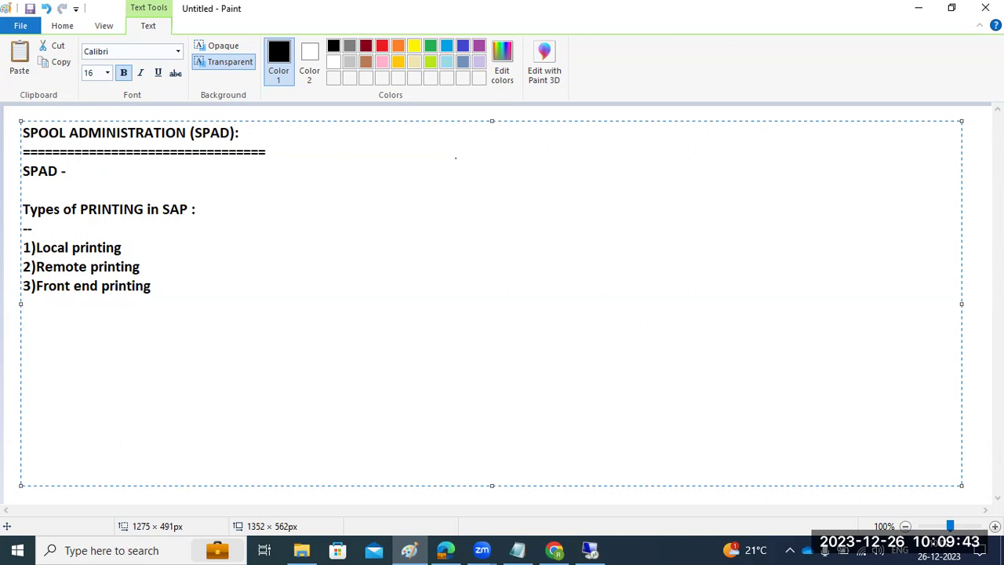
{"action": "type", "text": "-"}
Return to the remote SAP session, check the Print Spooler service in Task Manager, and close Task Manager.
{"action": "left_click", "coordinate": [589, 550]}
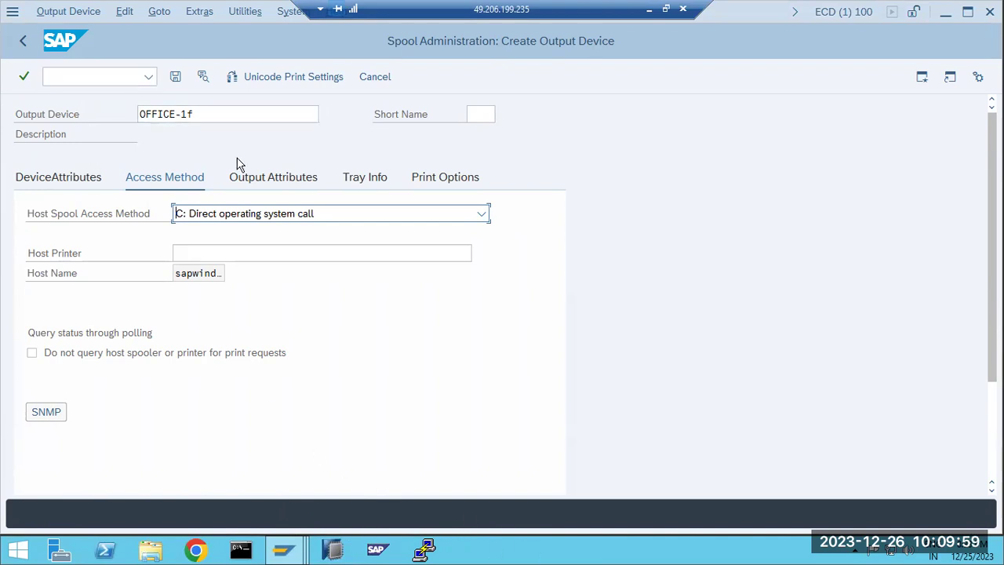
{"action": "right_click", "coordinate": [558, 551]}
{"action": "left_click", "coordinate": [585, 514]}
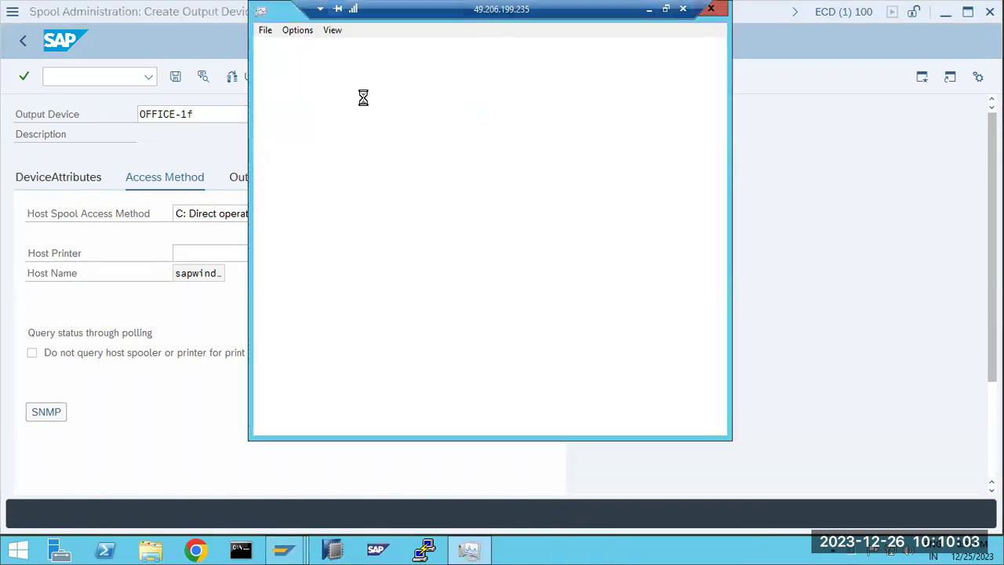
{"action": "left_click", "coordinate": [436, 156]}
{"action": "left_click", "coordinate": [368, 279]}
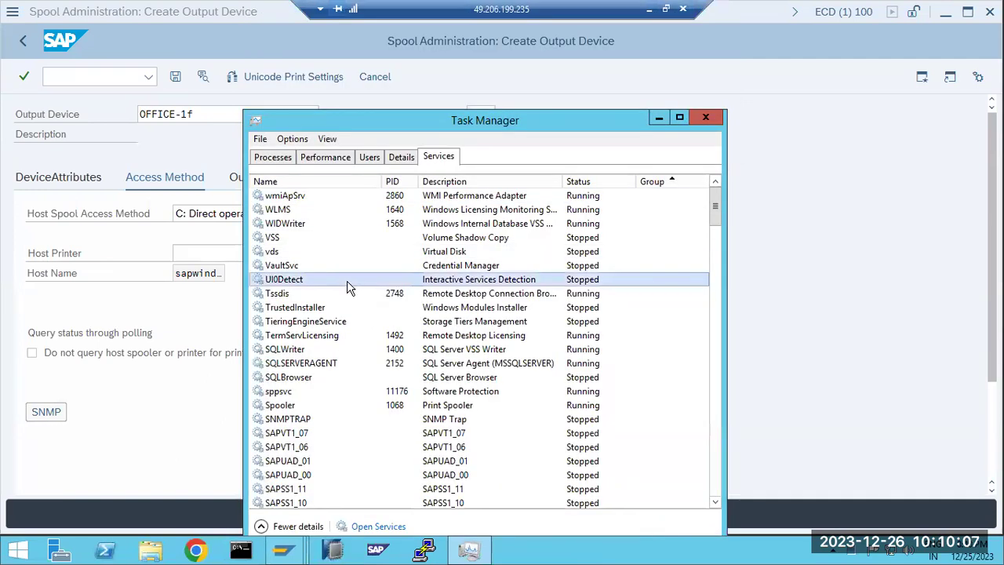
{"action": "left_click", "coordinate": [322, 409]}
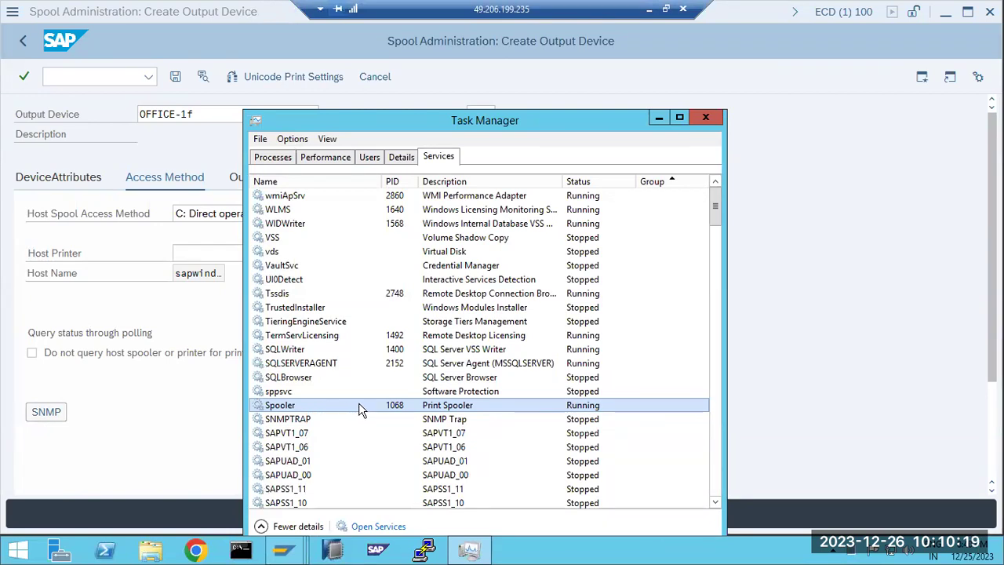
{"action": "left_click", "coordinate": [703, 116]}
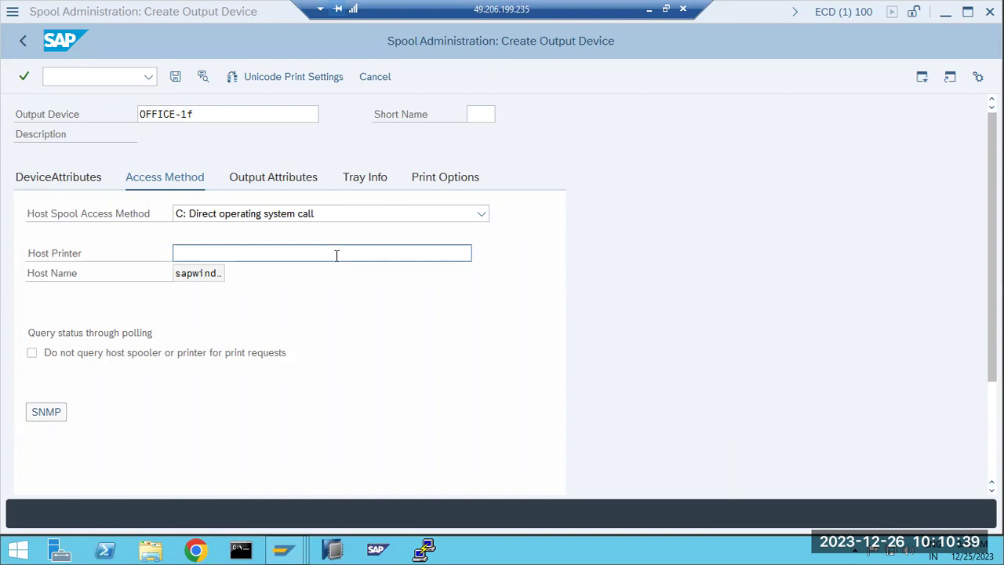
In the Paint notes, complete the Local printing line with "SAP app server and OS spooler both are in samee OS -- that is called".
{"action": "left_click", "coordinate": [649, 10]}
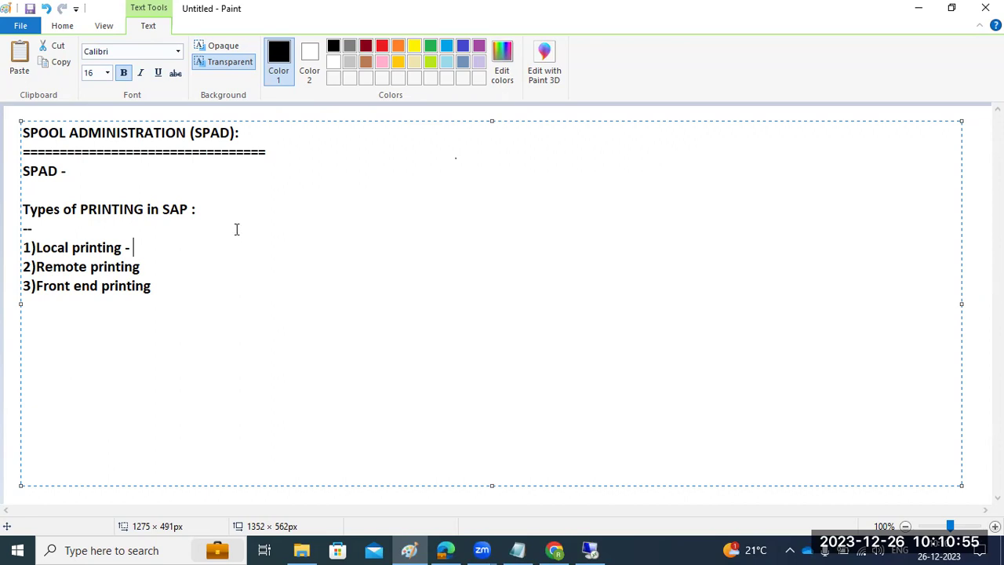
{"action": "type", "text": "SAP app server "}
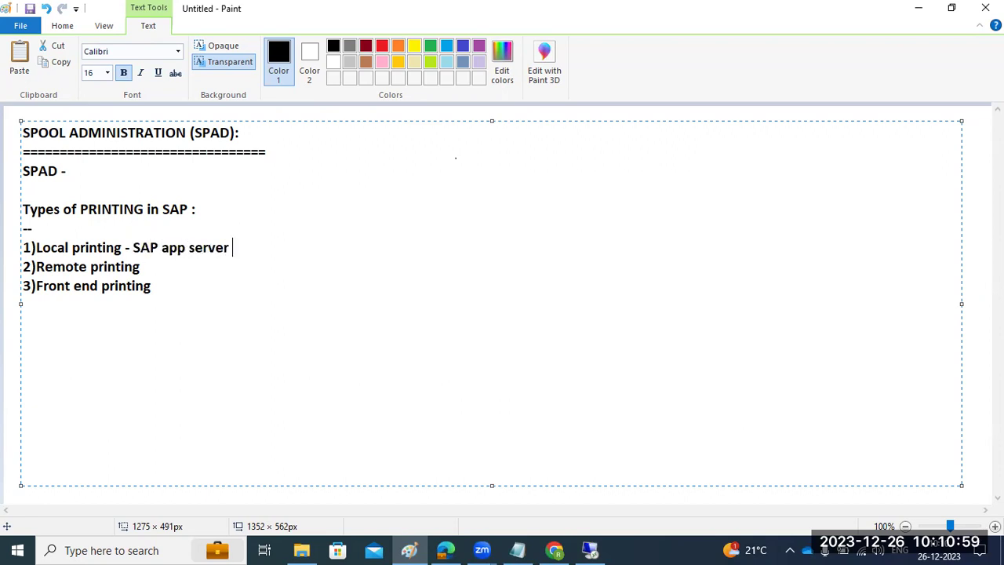
{"action": "type", "text": "and OS "}
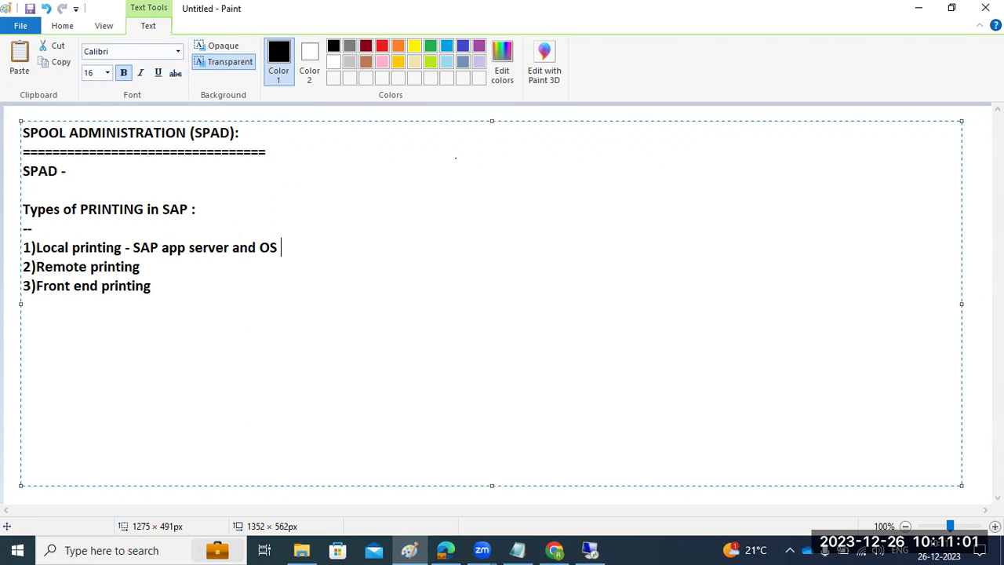
{"action": "type", "text": "spooler bot haa"}
{"action": "key", "text": "BackSpace"}
{"action": "key", "text": "BackSpace"}
{"action": "key", "text": "BackSpace"}
{"action": "key", "text": "BackSpace"}
{"action": "type", "text": "h are t"}
{"action": "key", "text": "BackSpace"}
{"action": "type", "text": "in samee "}
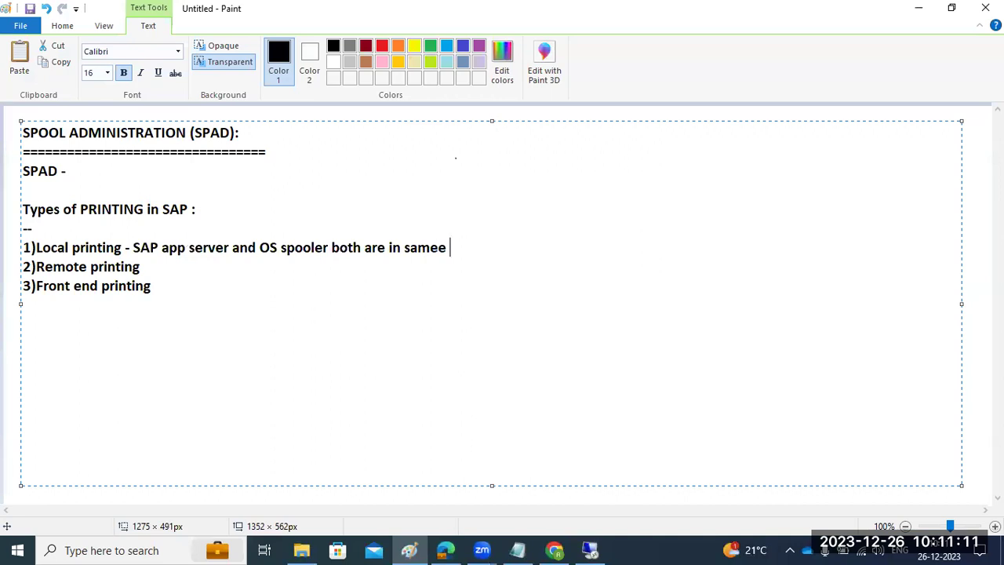
{"action": "type", "text": "OS -- that is called"}
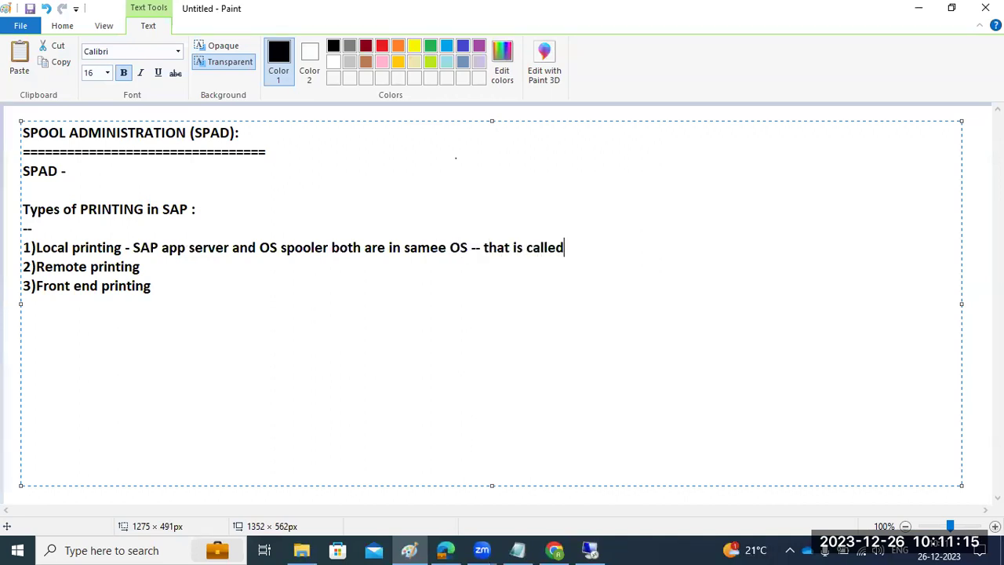
Extend the Remote printing line with "- SAP app server on one OS and Spooler is on another - Remote printing".
{"action": "left_click", "coordinate": [174, 265]}
{"action": "type", "text": "- SAP app ser"}
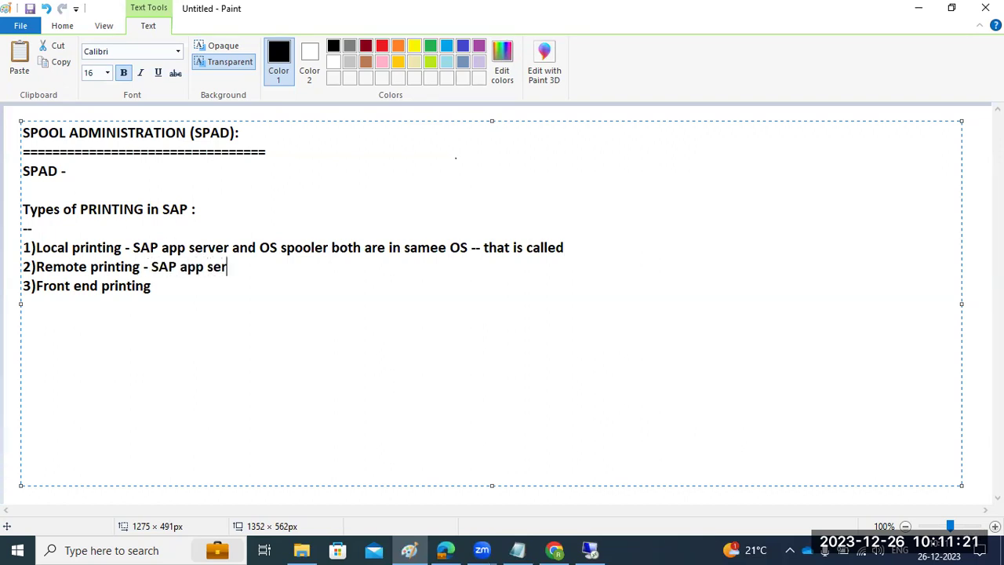
{"action": "type", "text": "ver on onee"}
{"action": "key", "text": "BackSpace"}
{"action": "key", "text": "BackSpace"}
{"action": "type", "text": "e"}
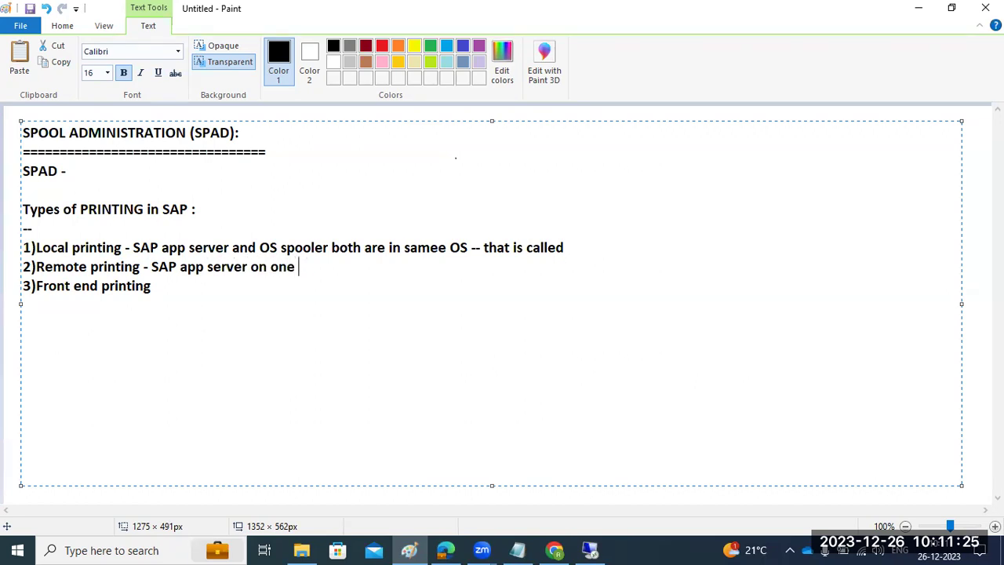
{"action": "type", "text": " OS and Spo"}
{"action": "key", "text": "BackSpace"}
{"action": "type", "text": "pooler is on another -"}
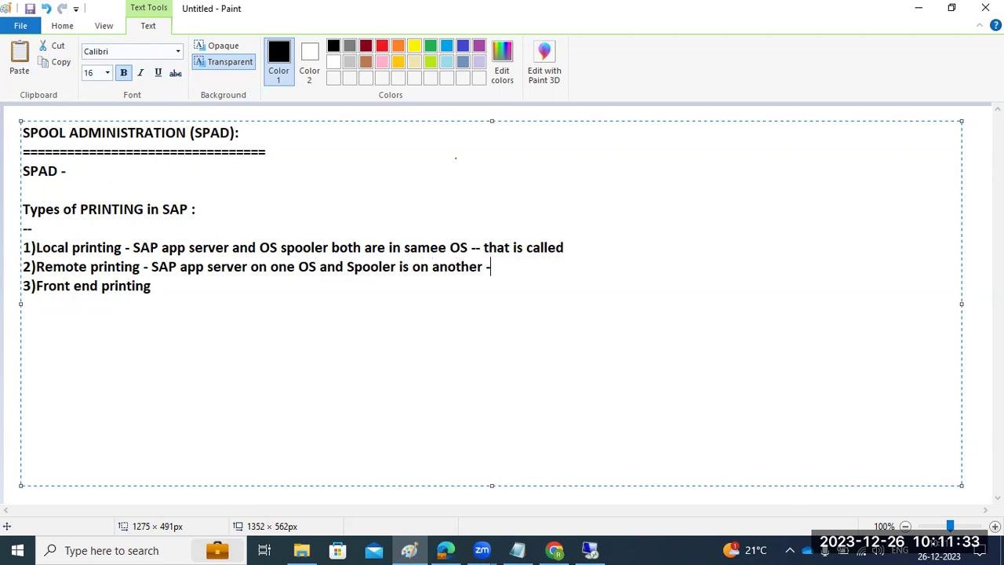
{"action": "type", "text": " Remote printing"}
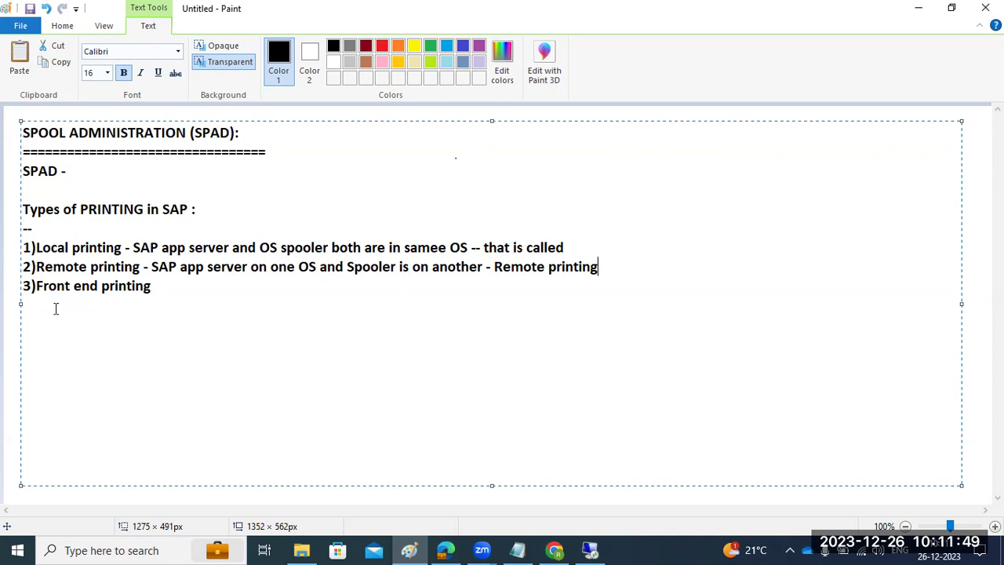
Extend the Front end printing line with "-Printing with SAP GuI".
{"action": "left_click", "coordinate": [197, 278]}
{"action": "type", "text": "-"}
{"action": "type", "text": "Printing with"}
{"action": "key", "text": "BackSpace"}
{"action": "key", "text": "BackSpace"}
{"action": "key", "text": "BackSpace"}
{"action": "type", "text": "with S"}
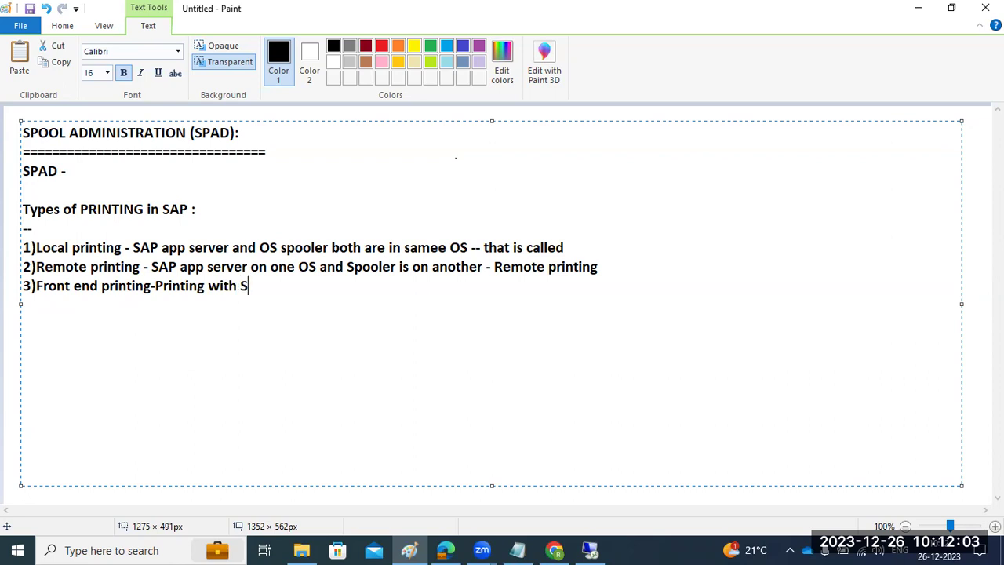
{"action": "type", "text": "AP GuI"}
{"action": "left_click", "coordinate": [246, 267]}
{"action": "left_click_drag", "start_coordinate": [383, 267], "coordinate": [399, 268]}
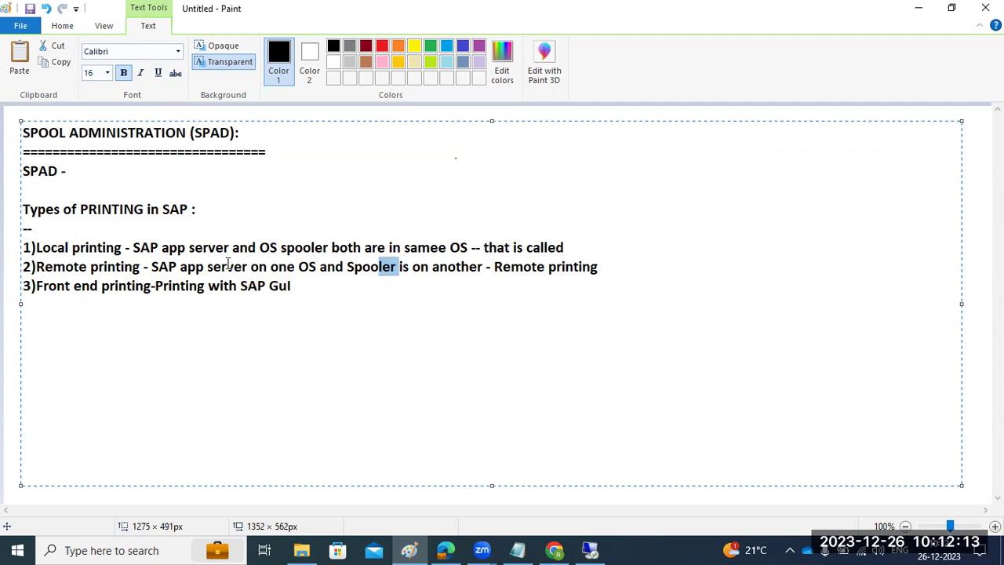
{"action": "left_click_drag", "start_coordinate": [35, 215], "coordinate": [314, 314]}
{"action": "left_click", "coordinate": [316, 307]}
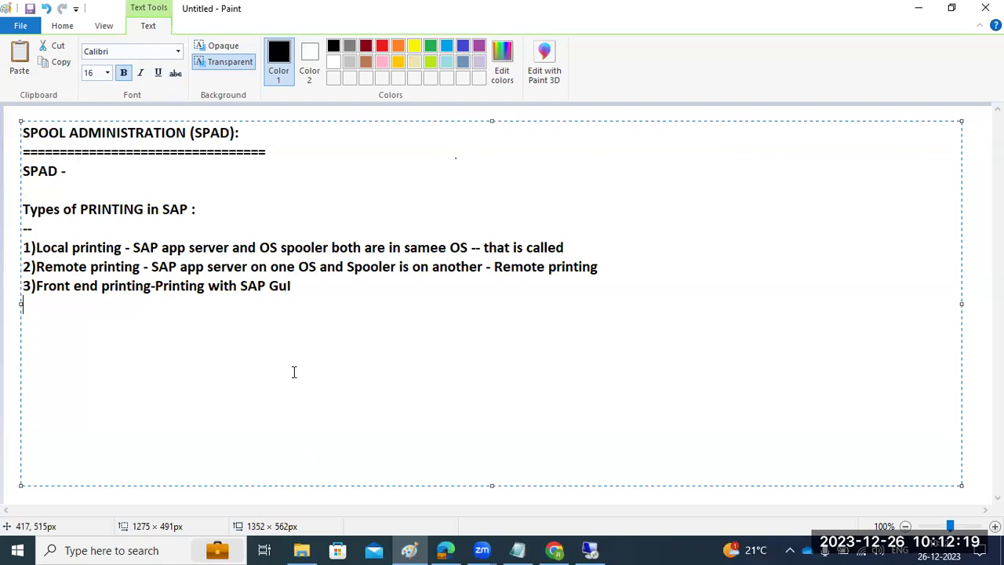
Return to the remote SAP session and display the server's Windows services in Task Manager.
{"action": "left_click", "coordinate": [595, 549]}
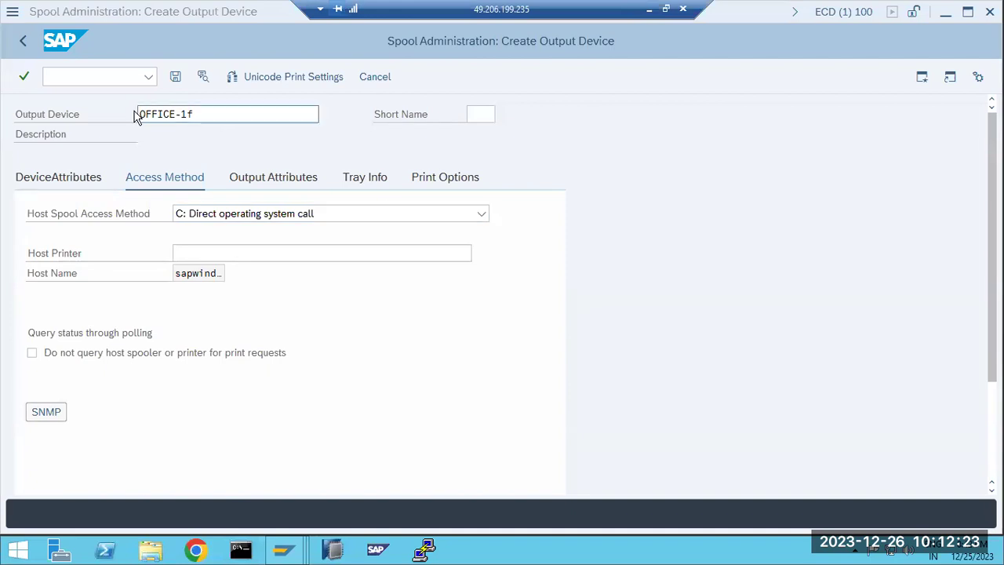
{"action": "right_click", "coordinate": [564, 555]}
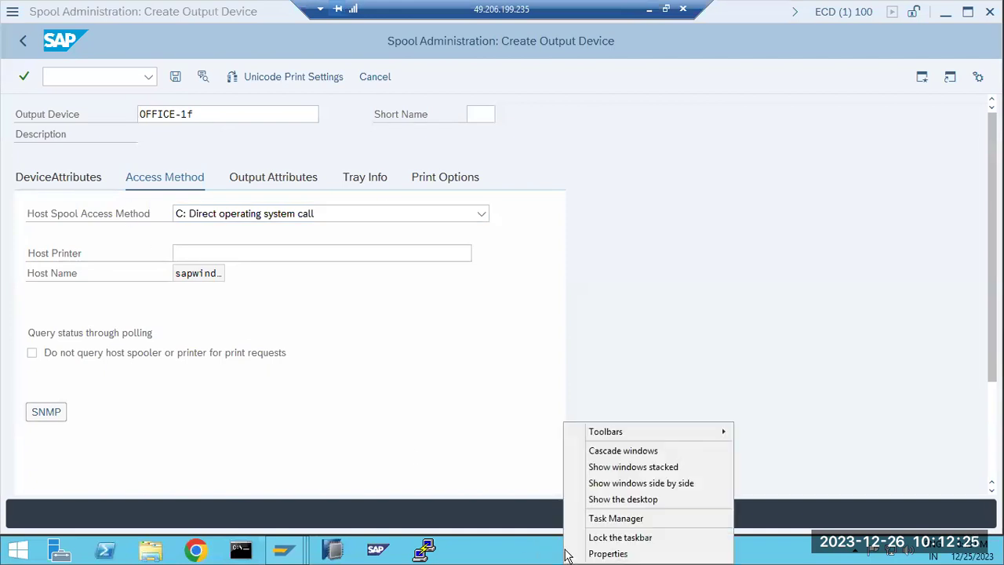
{"action": "left_click", "coordinate": [596, 517]}
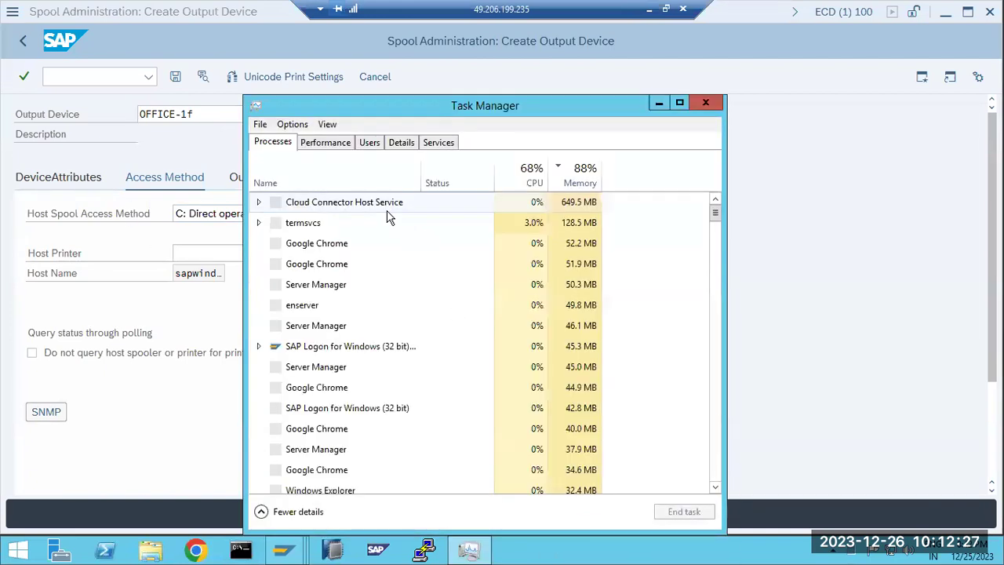
{"action": "left_click", "coordinate": [369, 142]}
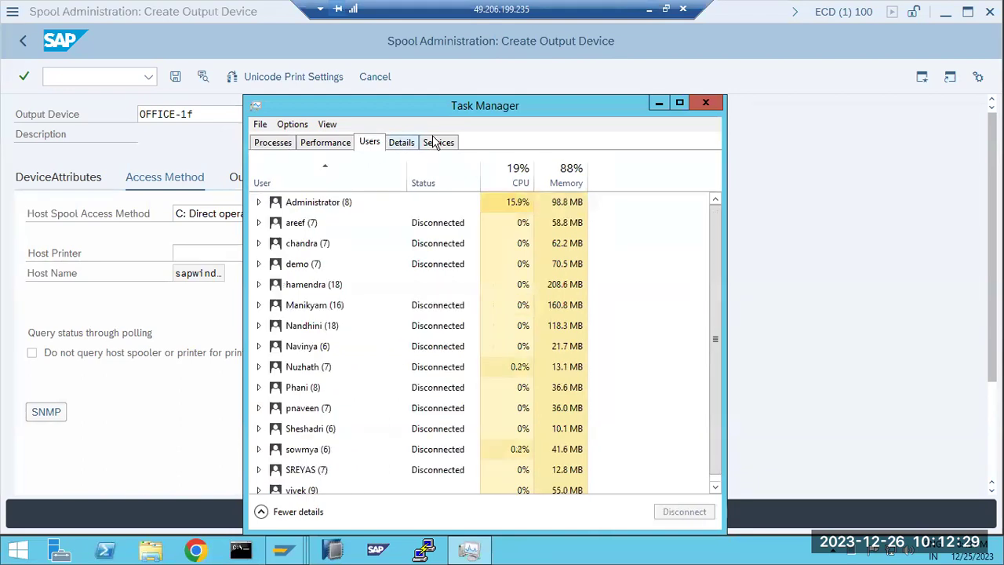
{"action": "left_click", "coordinate": [438, 142]}
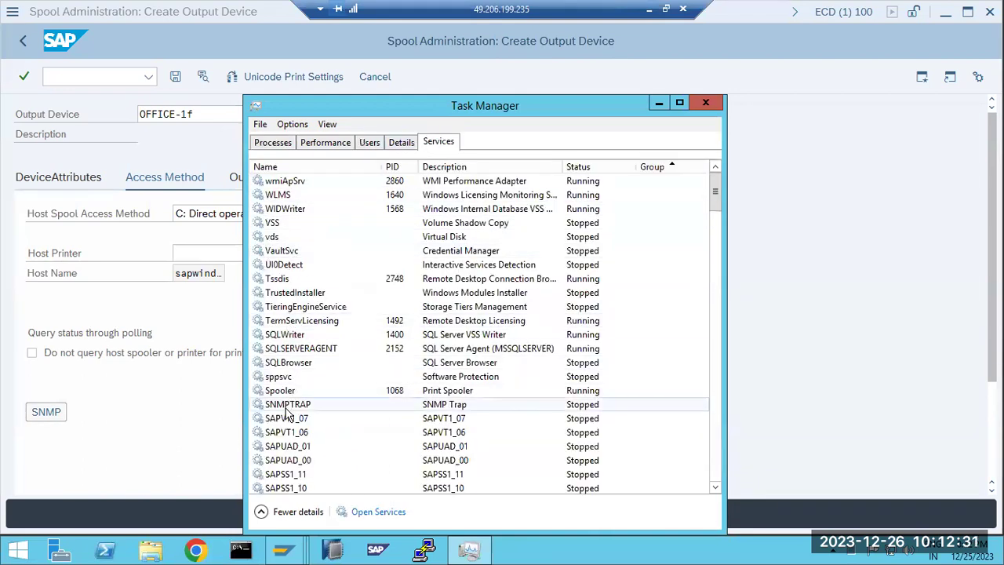
Locate the Spooler service among the server's services, and review the available host spool access methods for OFFICE-1f in SAP.
{"action": "left_click", "coordinate": [307, 392]}
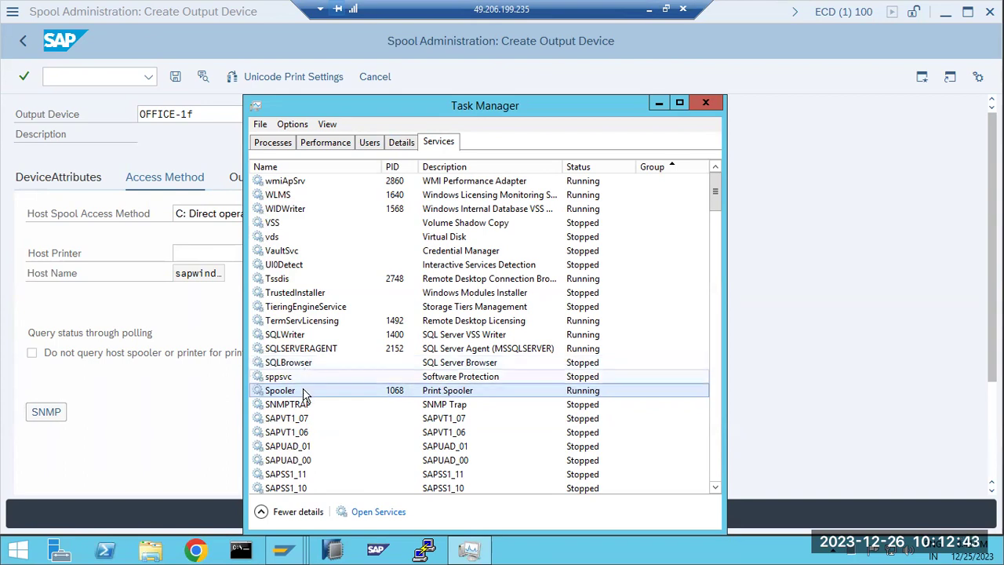
{"action": "left_click", "coordinate": [169, 388]}
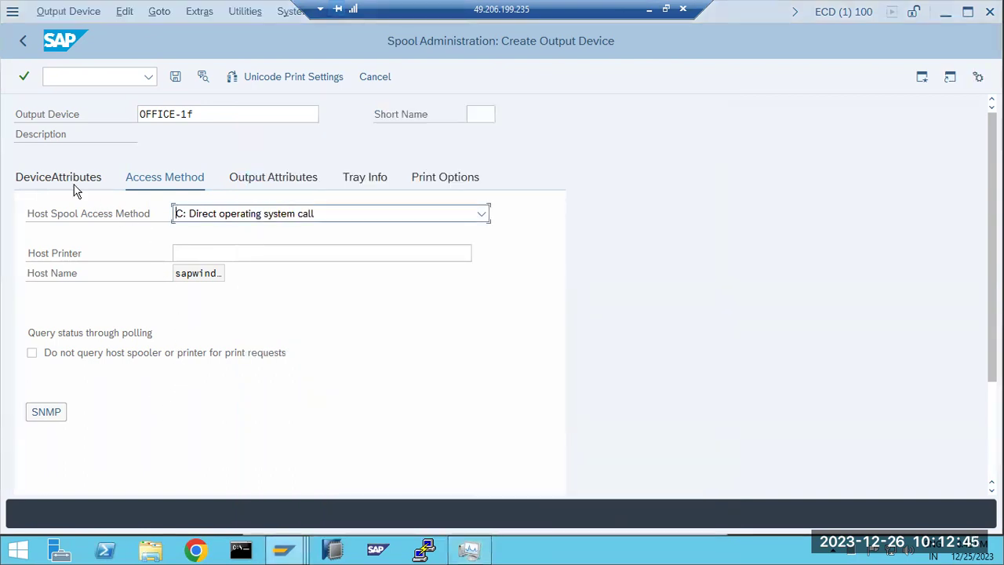
{"action": "left_click", "coordinate": [222, 218]}
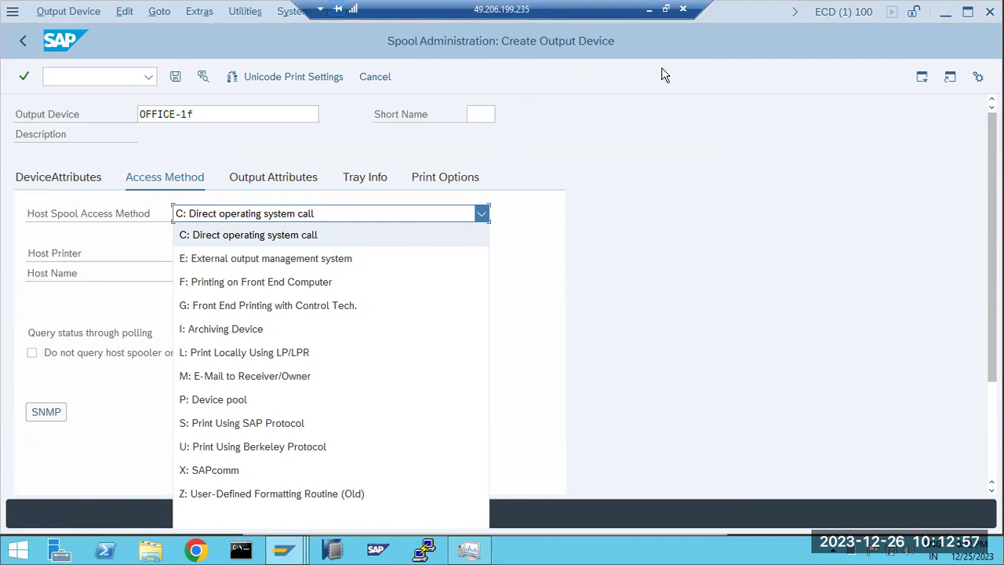
Switch to the Paint notes and add the heading "ACCESS METHODS:" with a dashed underline below the printing types.
{"action": "left_click", "coordinate": [649, 8]}
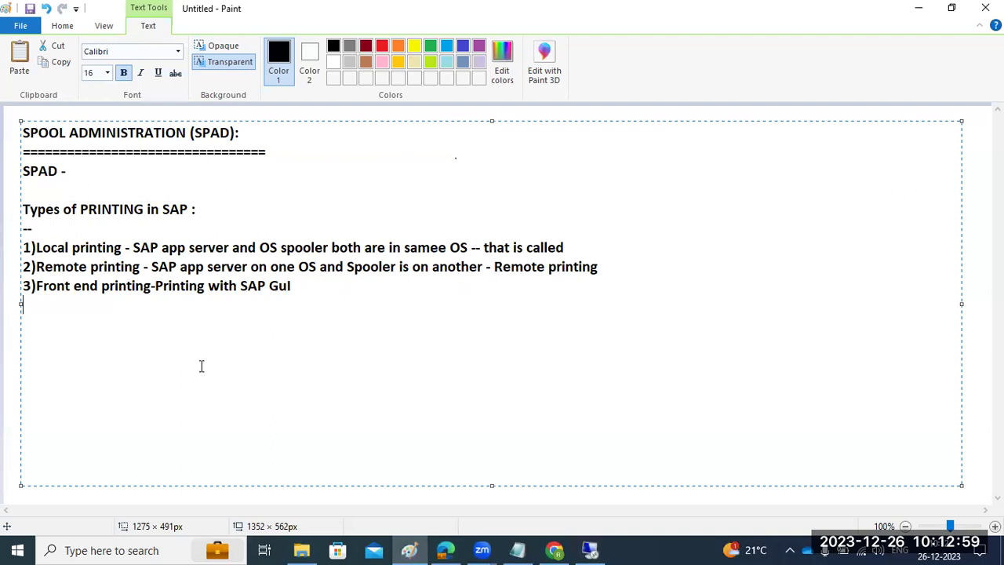
{"action": "key", "text": "Return"}
{"action": "key", "text": "Return"}
{"action": "type", "text": "ACCE"}
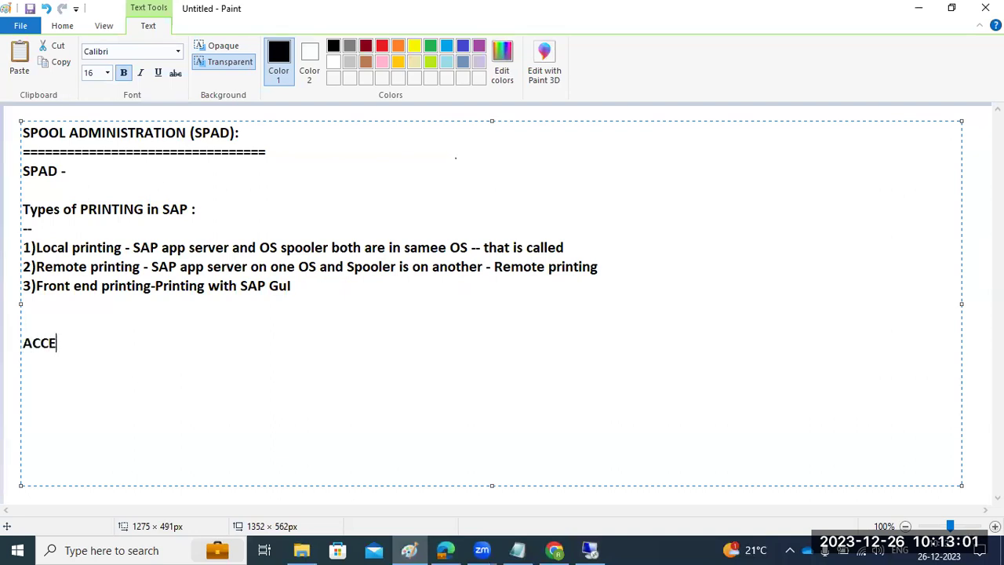
{"action": "type", "text": "SS METHO"}
{"action": "type", "text": "D"}
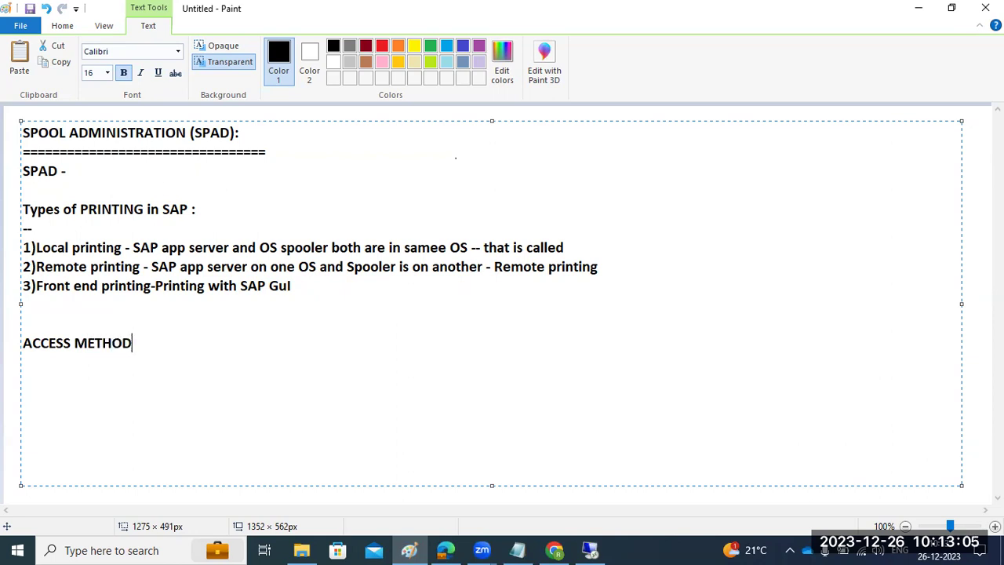
{"action": "type", "text": "S: --------------------"}
{"action": "left_click", "coordinate": [986, 308]}
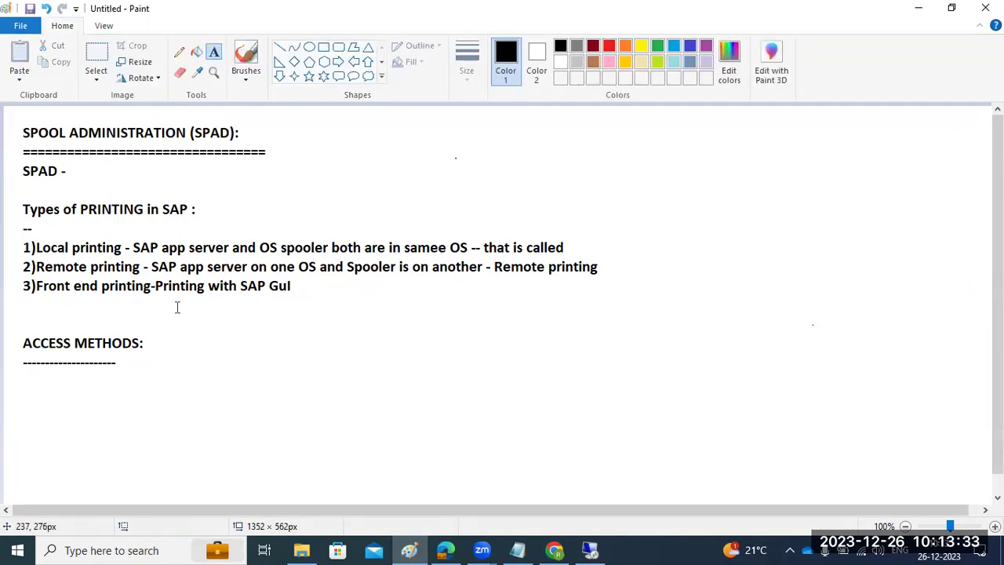
Start a wide text block beside the ACCESS METHODS heading, with LOCAL and REMOTE on separate lines spaced apart.
{"action": "left_click_drag", "start_coordinate": [175, 302], "coordinate": [914, 491]}
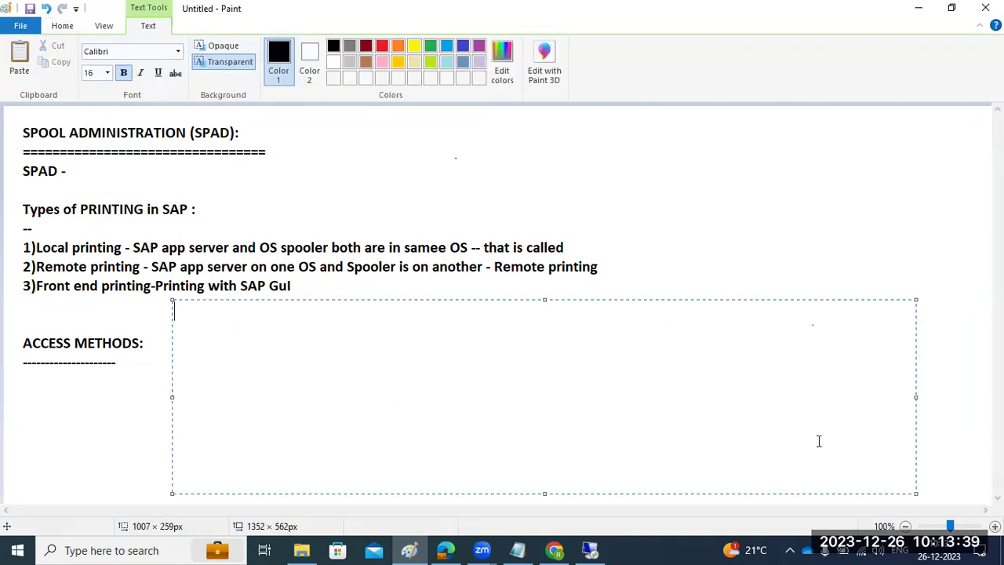
{"action": "type", "text": "LOCAL"}
{"action": "key", "text": "Return"}
{"action": "key", "text": "Return"}
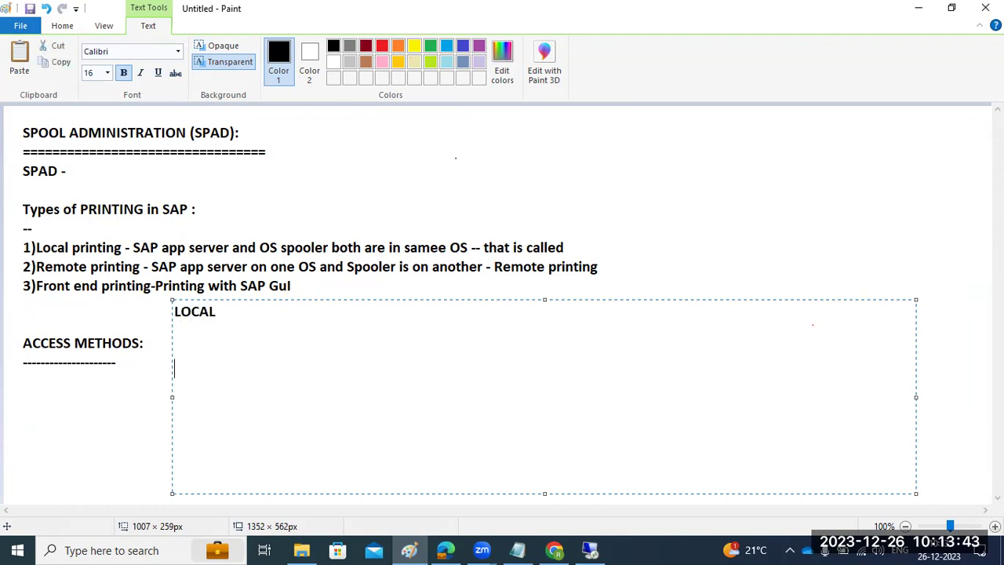
{"action": "type", "text": "REMOTE"}
{"action": "key", "text": "Return"}
{"action": "key", "text": "Return"}
{"action": "key", "text": "Return"}
Add the entry "FRoNT END" below REMOTE in the text block.
{"action": "type", "text": "FRo"}
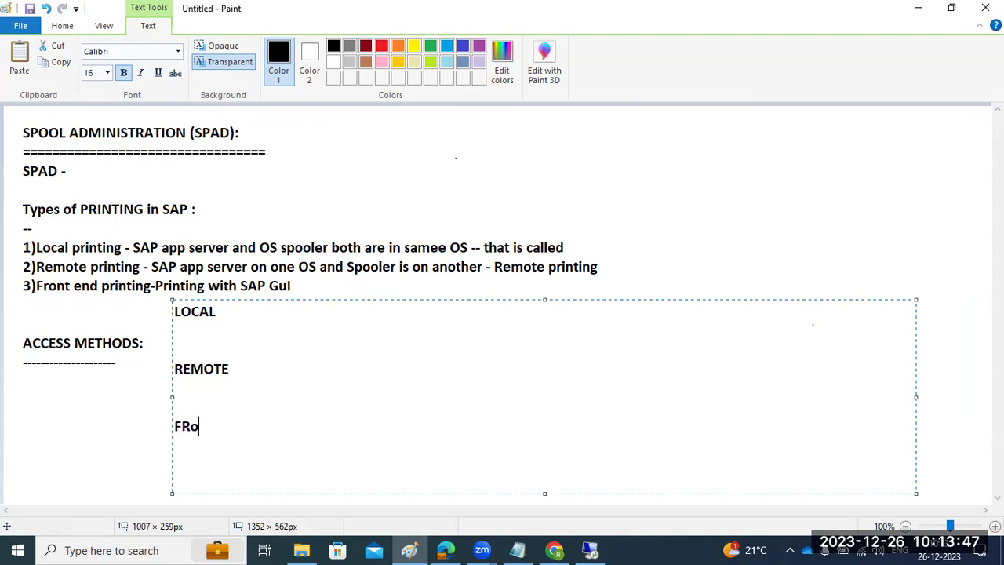
{"action": "type", "text": "NY END"}
{"action": "key", "text": "Left"}
{"action": "key", "text": "Left"}
{"action": "key", "text": "Left"}
{"action": "key", "text": "BackSpace"}
{"action": "type", "text": "T"}
Underline LOCAL with "---" and list WINDOWS and LINUX beneath it, removing a surplus blank line.
{"action": "left_click", "coordinate": [300, 316]}
{"action": "key", "text": "Return"}
{"action": "type", "text": "---"}
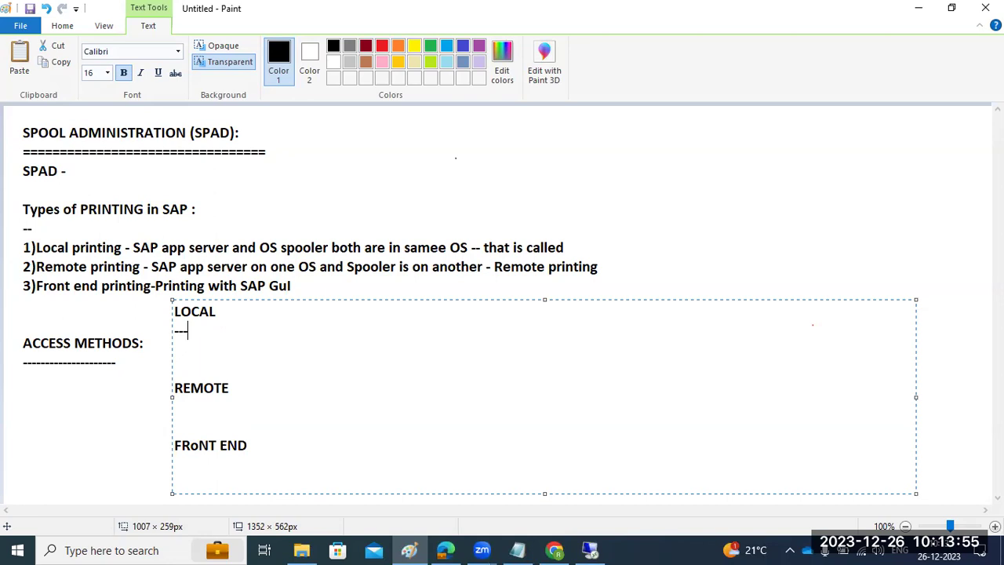
{"action": "key", "text": "Return"}
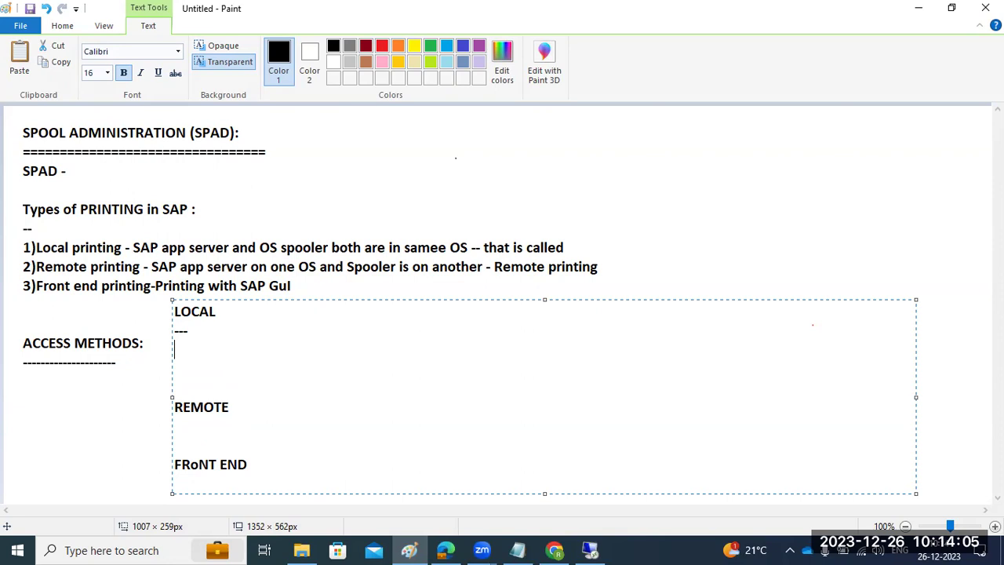
{"action": "type", "text": "WINDOWS"}
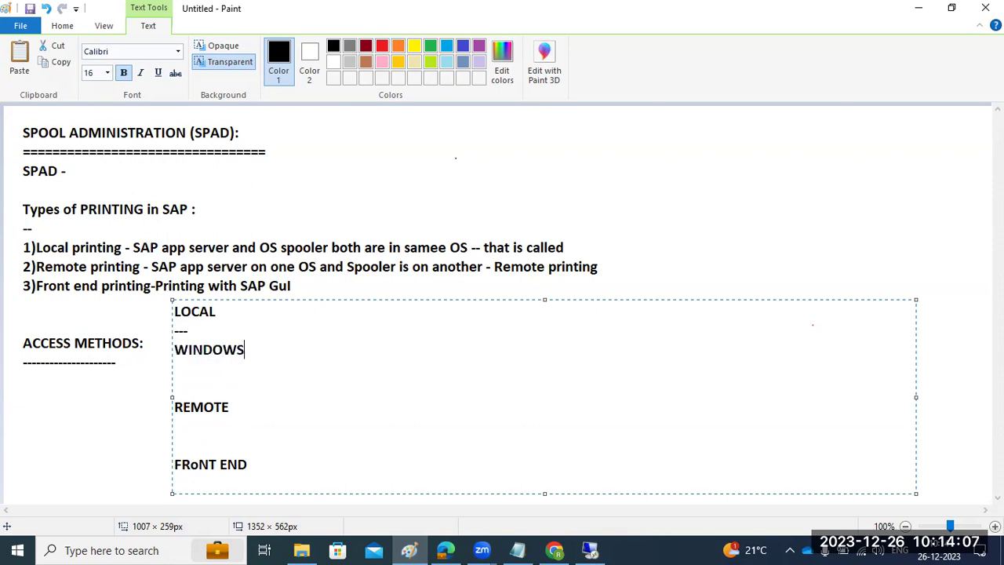
{"action": "key", "text": "Return"}
{"action": "type", "text": "LINUX"}
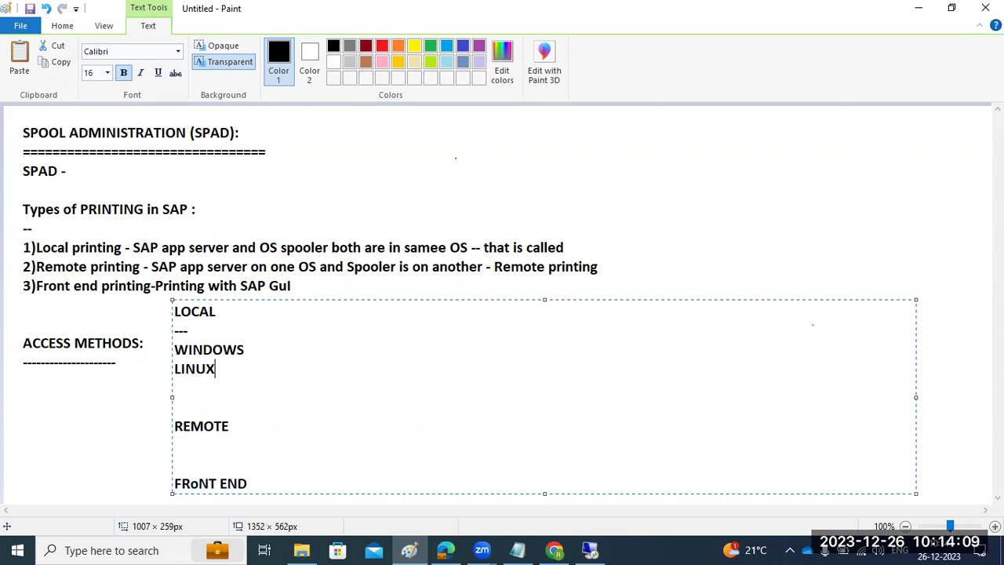
{"action": "key", "text": "Delete"}
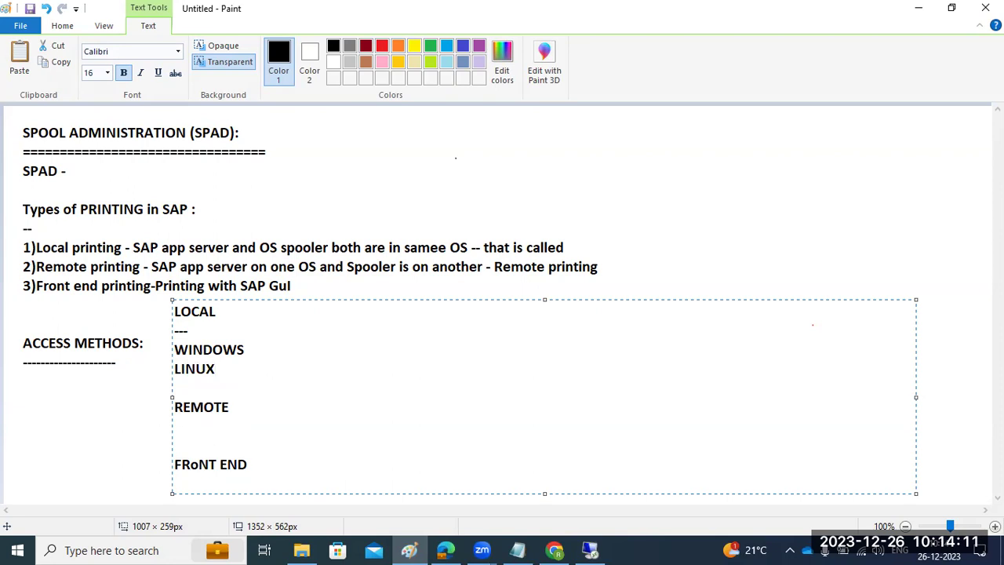
Copy the WINDOWS and LINUX lines below the REMOTE entry, closing the gap above it and prefixing it as "-REMOTE".
{"action": "left_click", "coordinate": [206, 390]}
{"action": "left_click_drag", "start_coordinate": [218, 369], "coordinate": [168, 353]}
{"action": "key", "text": "ctrl+c"}
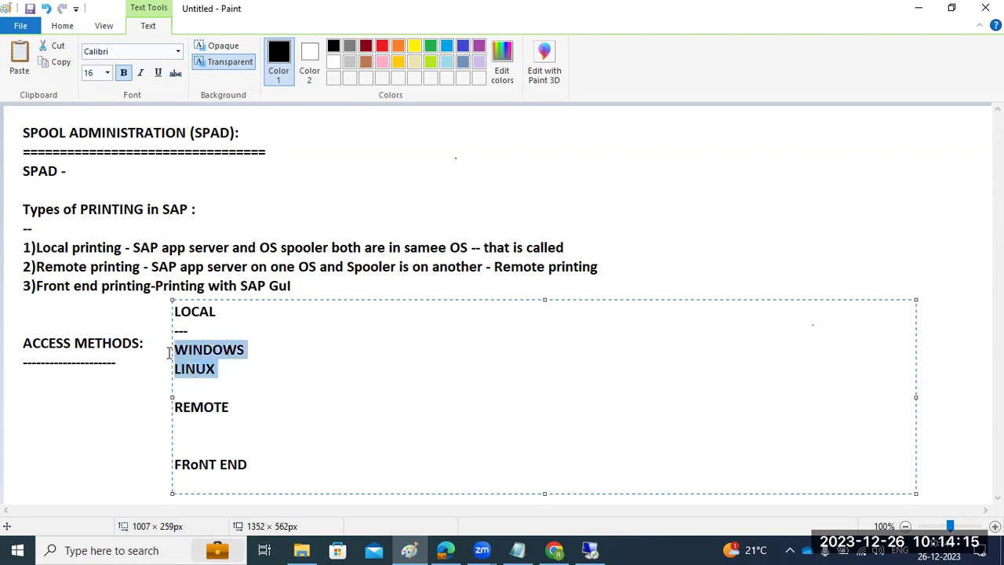
{"action": "left_click", "coordinate": [235, 388]}
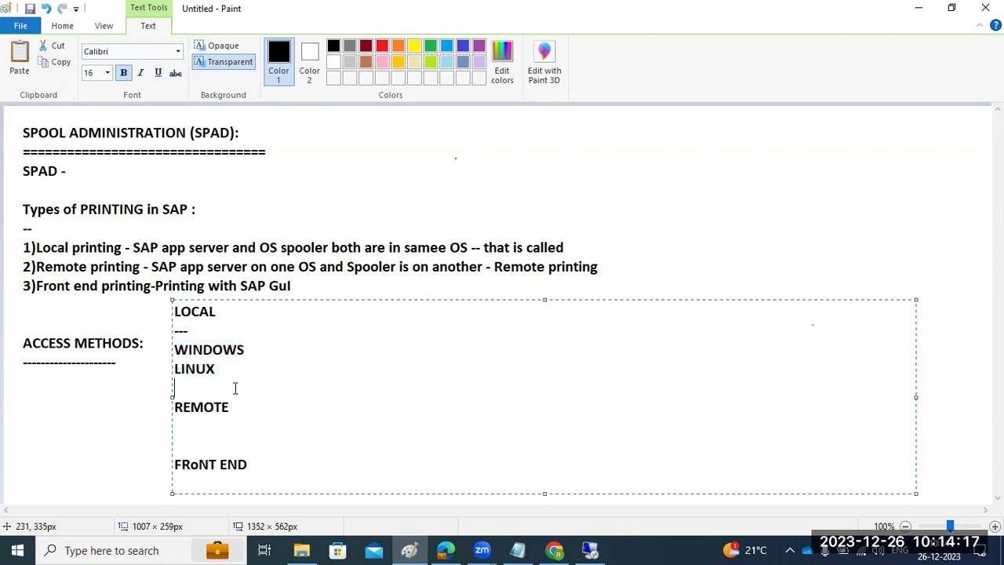
{"action": "key", "text": "Delete"}
{"action": "type", "text": "-REMOTE"}
{"action": "left_click", "coordinate": [191, 406]}
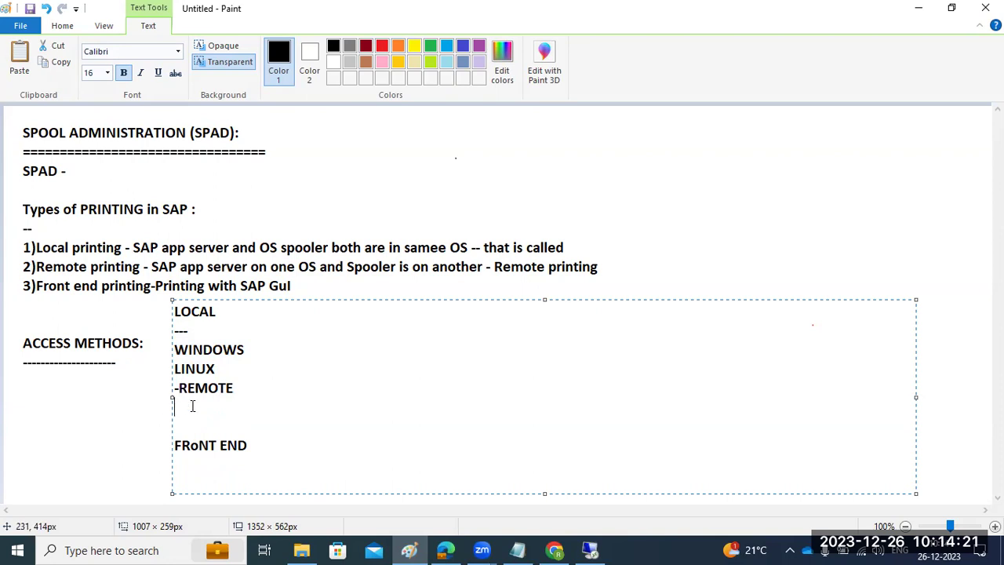
{"action": "key", "text": "ctrl+v"}
{"action": "key", "text": "Delete"}
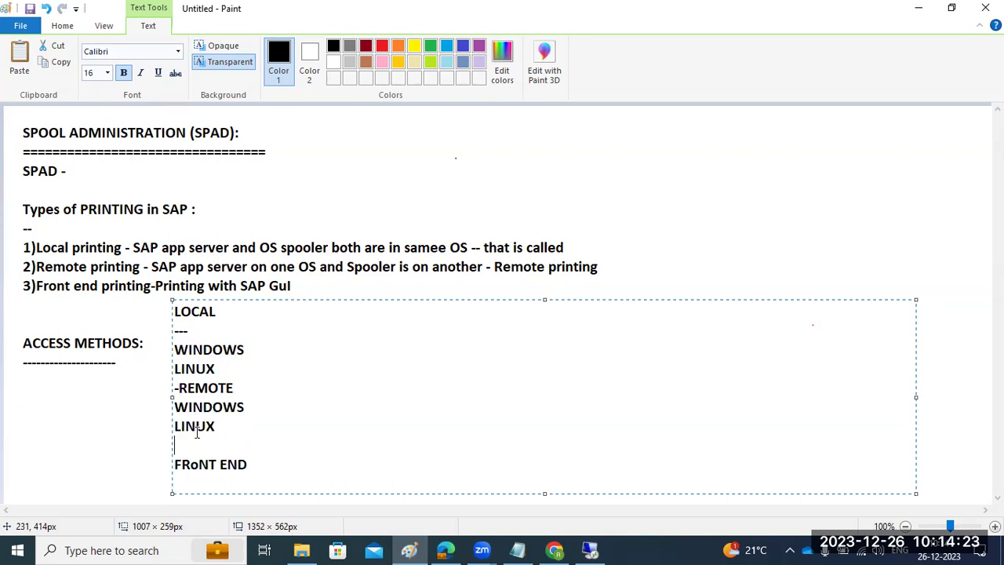
Prefix the front end entry as "--FRoNT END", paste WINDOWS and LINUX beneath it, and finish the text block.
{"action": "type", "text": "--"}
{"action": "key", "text": "Delete"}
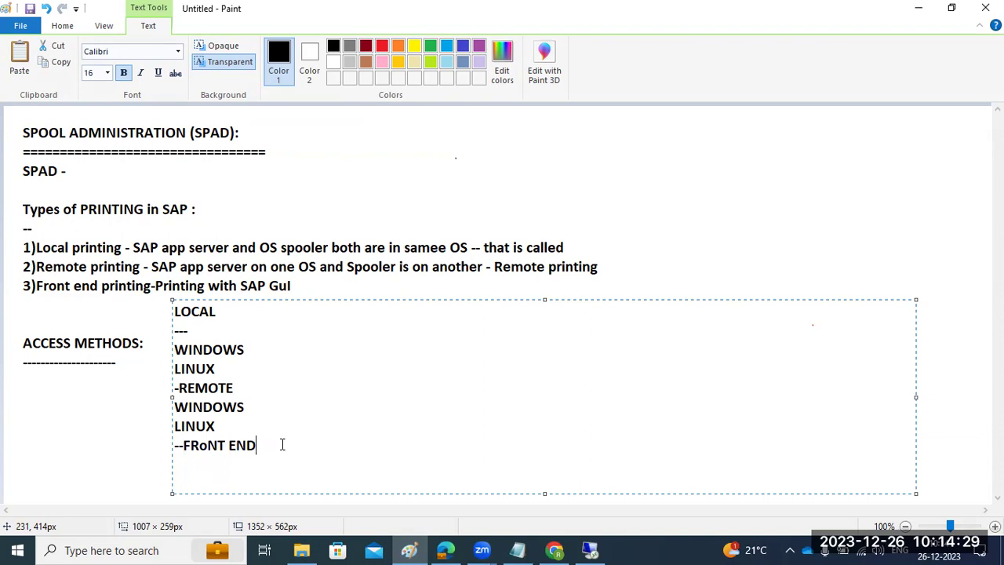
{"action": "key", "text": "Return"}
{"action": "key", "text": "ctrl+v"}
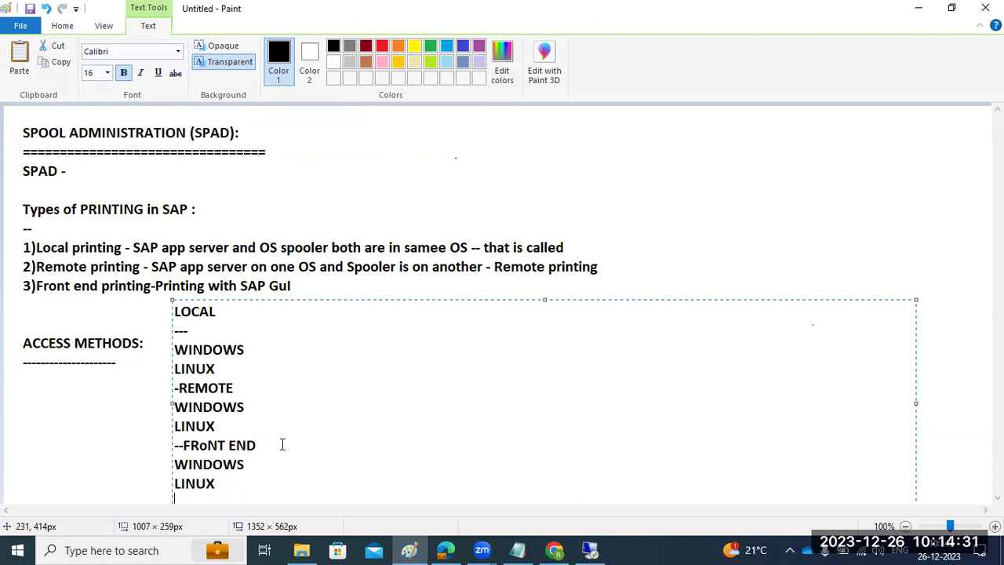
{"action": "left_click_drag", "start_coordinate": [544, 296], "coordinate": [542, 283]}
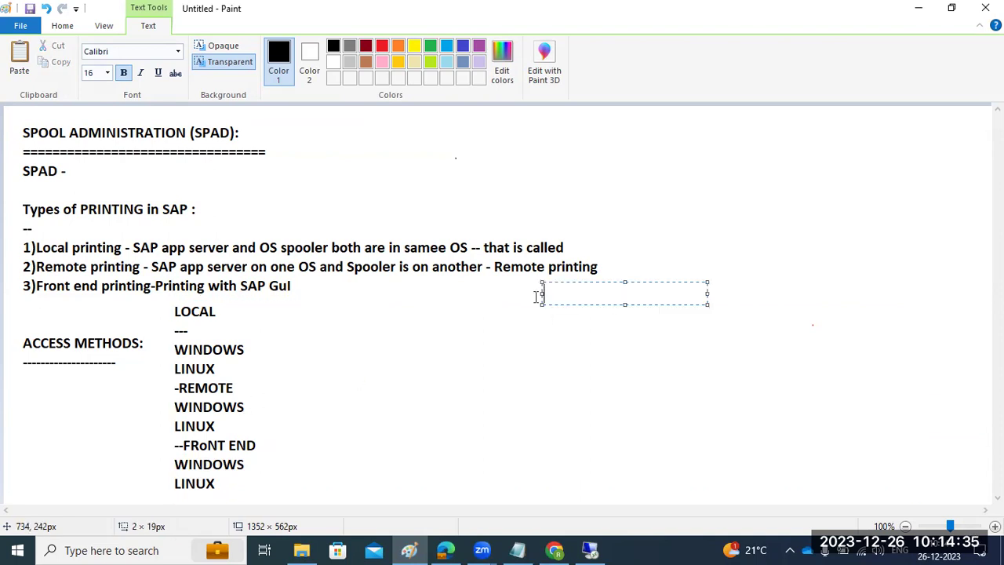
{"action": "left_click", "coordinate": [369, 369]}
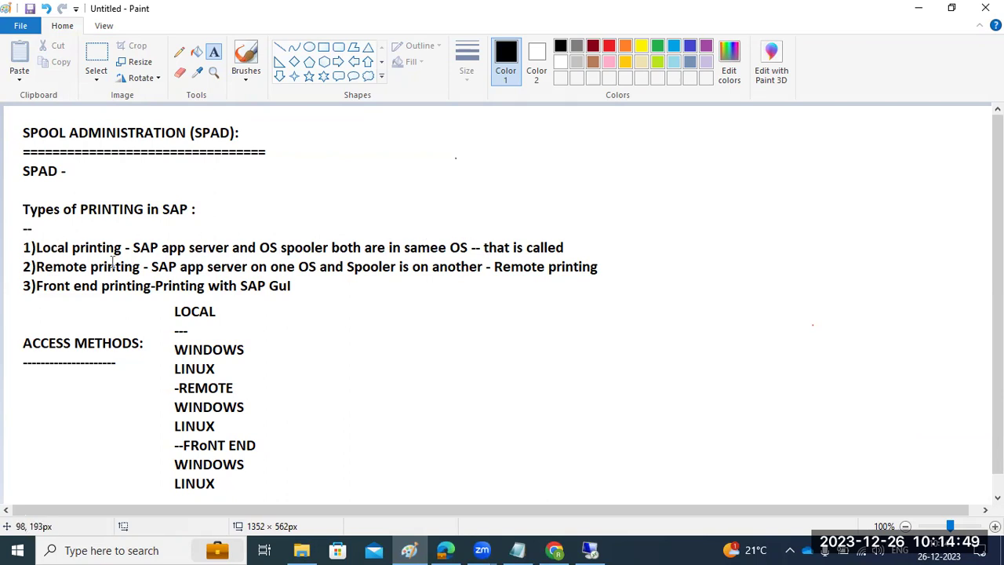
Label the local printing entries with their access methods: "--C" beside WINDOWS and "---L" beside LINUX.
{"action": "left_click", "coordinate": [263, 350]}
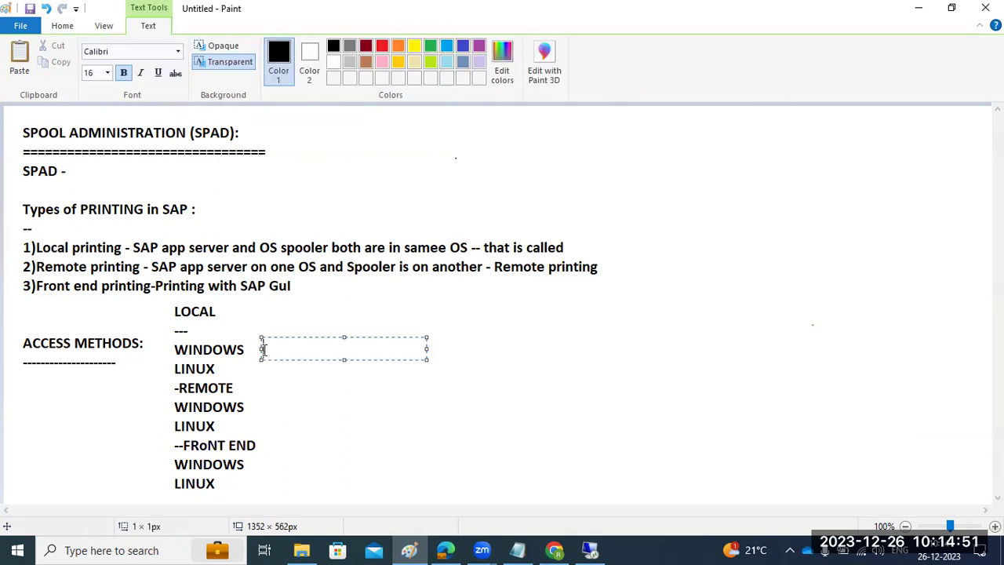
{"action": "type", "text": "--C"}
{"action": "left_click", "coordinate": [235, 368]}
{"action": "type", "text": "---L"}
Check the host spool access methods in SAP and label the remote entries in Paint: "-S" for WINDOWS and "--U" for LINUX.
{"action": "left_click", "coordinate": [580, 547]}
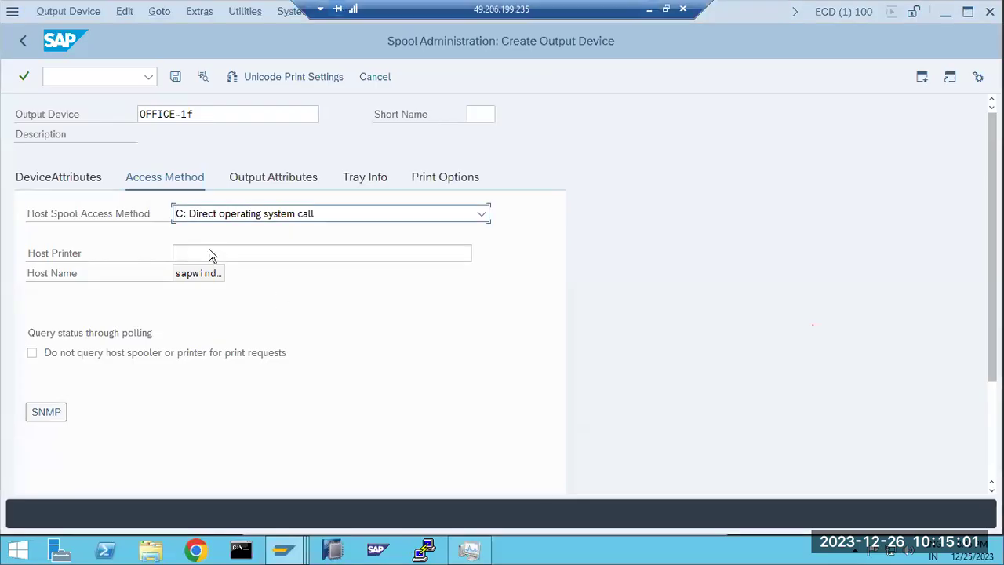
{"action": "left_click", "coordinate": [357, 216]}
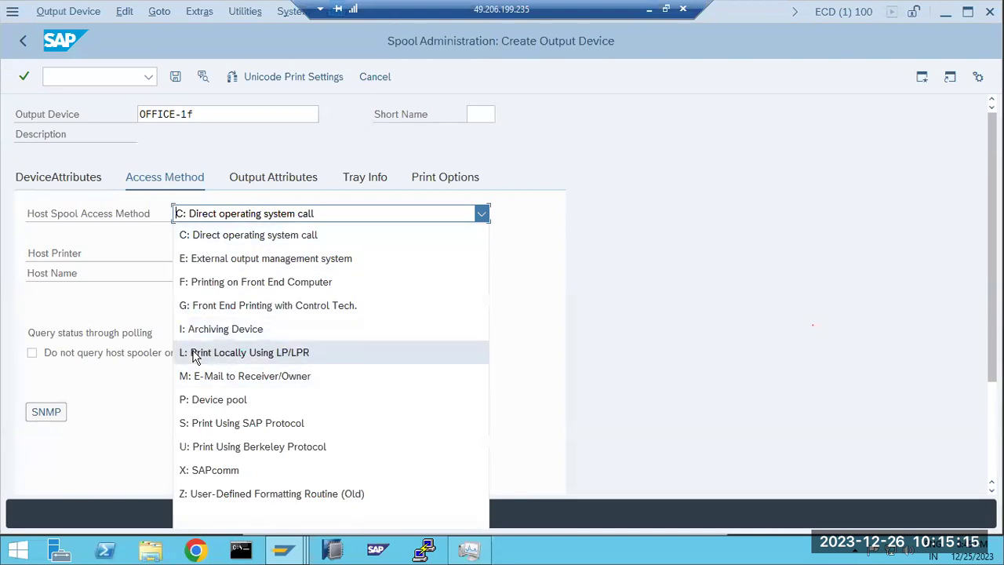
{"action": "left_click", "coordinate": [650, 8]}
{"action": "left_click", "coordinate": [275, 406]}
{"action": "left_click", "coordinate": [266, 406]}
{"action": "type", "text": "--"}
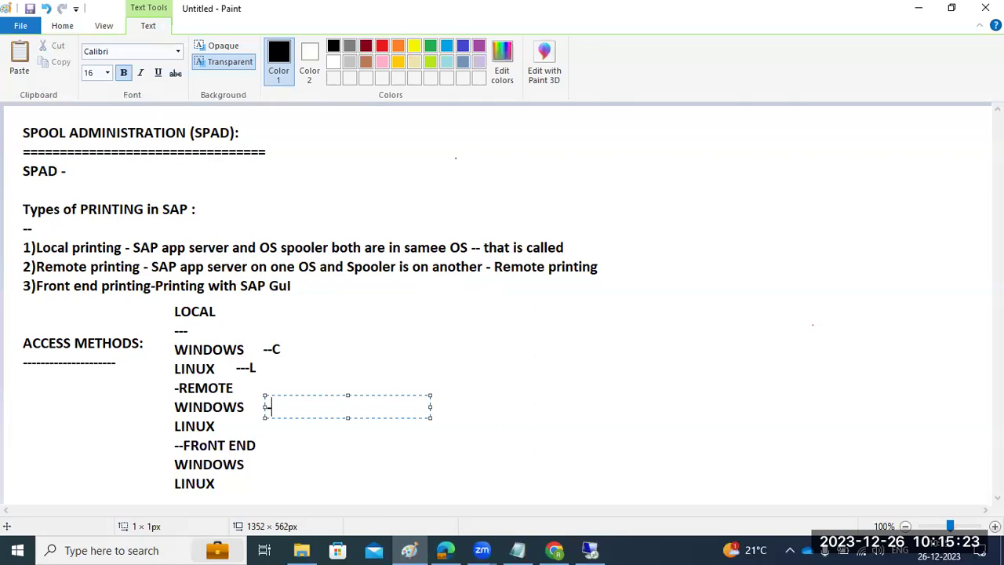
{"action": "type", "text": "S"}
{"action": "left_click", "coordinate": [255, 426]}
{"action": "left_click", "coordinate": [255, 427]}
{"action": "type", "text": "--U"}
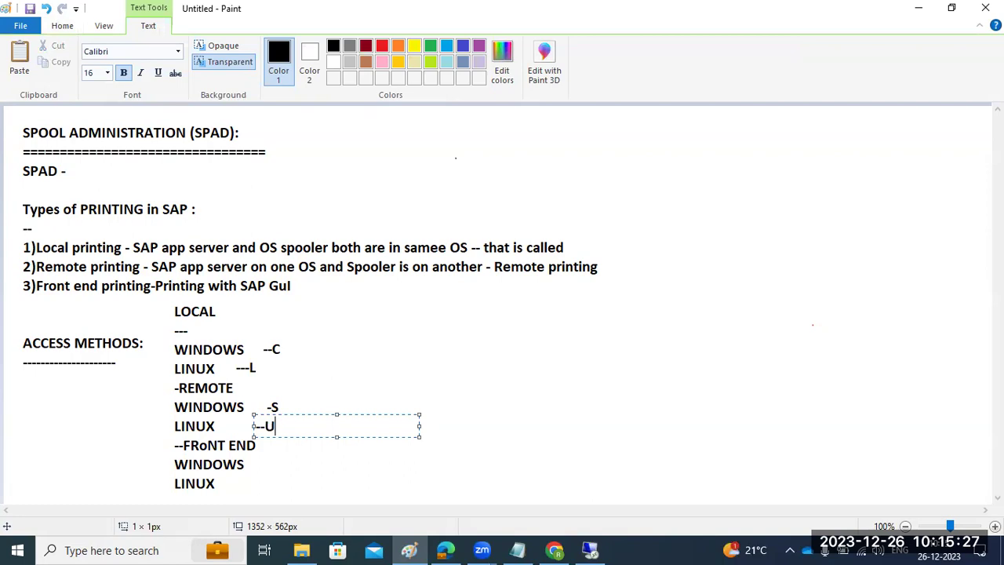
Recheck the host spool access methods in SAP and label both front end entries, WINDOWS and LINUX, with "-F" in Paint.
{"action": "left_click", "coordinate": [594, 550]}
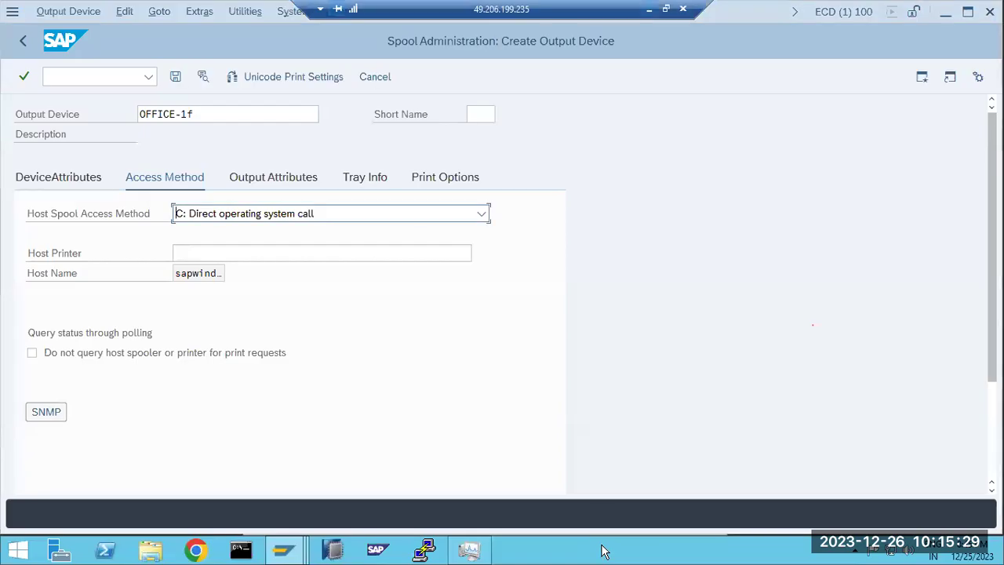
{"action": "left_click", "coordinate": [362, 206]}
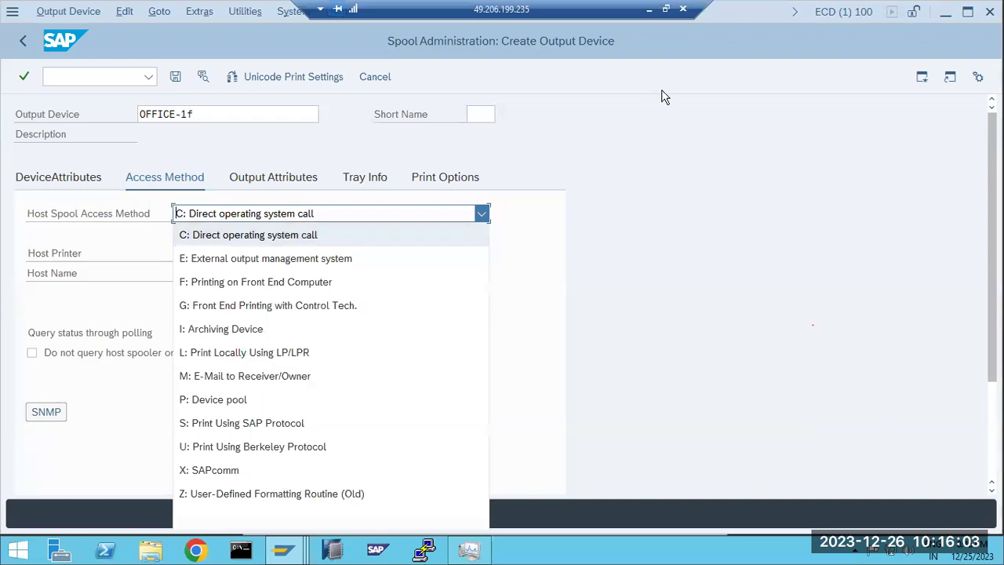
{"action": "left_click", "coordinate": [648, 9]}
{"action": "left_click", "coordinate": [276, 468]}
{"action": "left_click", "coordinate": [275, 468]}
{"action": "type", "text": "-F"}
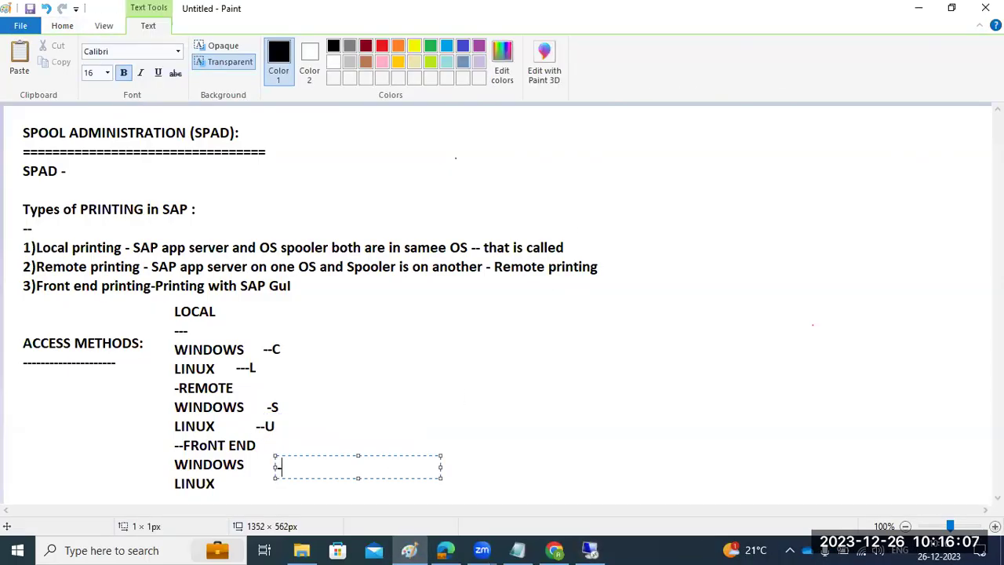
{"action": "left_click", "coordinate": [281, 486]}
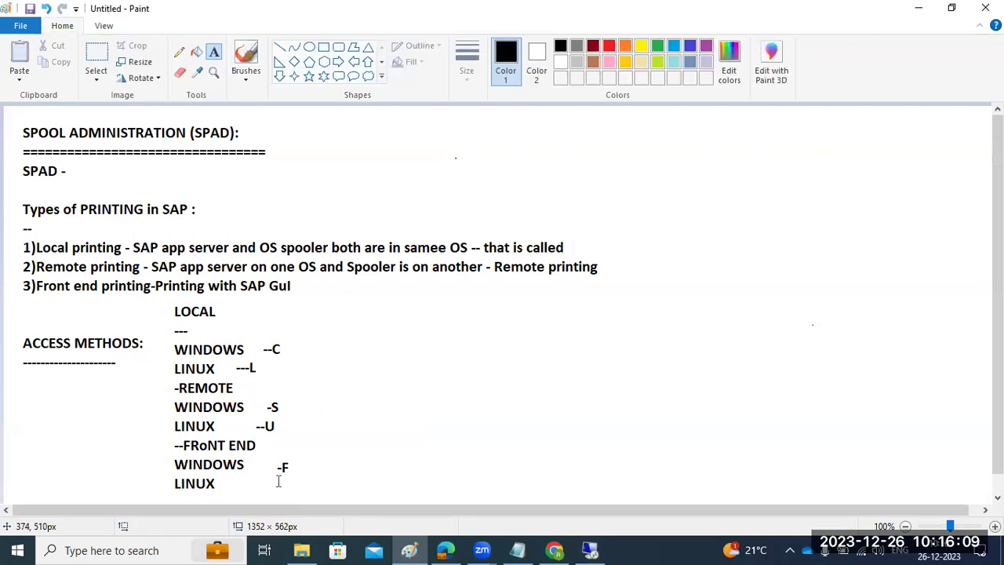
{"action": "left_click", "coordinate": [276, 470]}
{"action": "type", "text": "-F"}
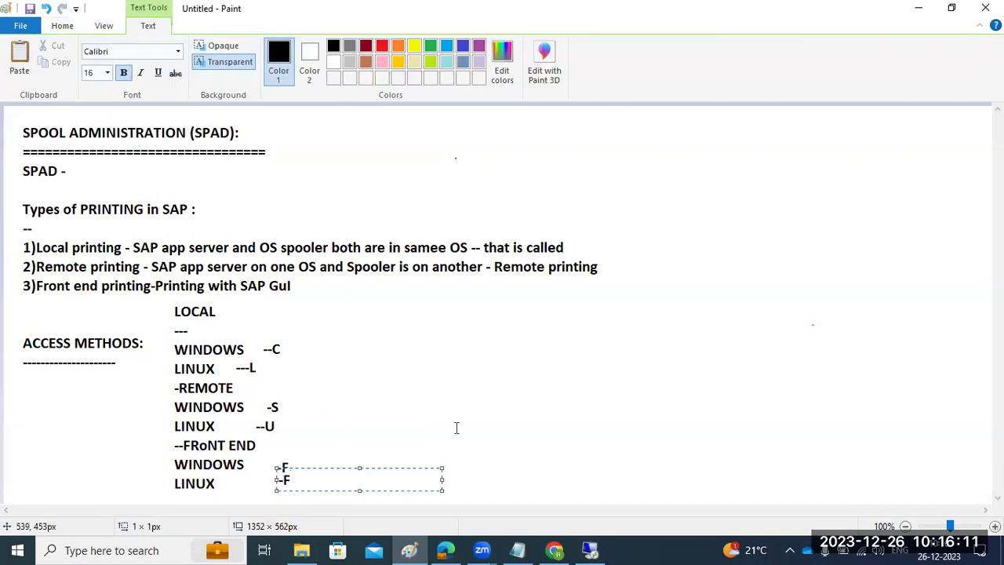
{"action": "left_click", "coordinate": [488, 415]}
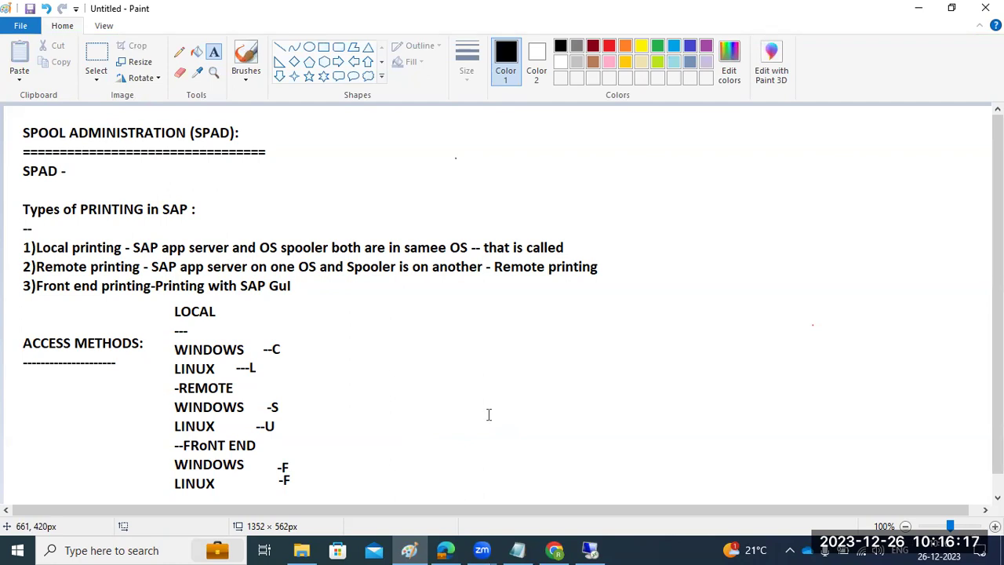
Review the host spool access methods in SAP, keep C: Direct operating system call for OFFICE-1f, and recheck the Paint notes.
{"action": "left_click", "coordinate": [594, 549]}
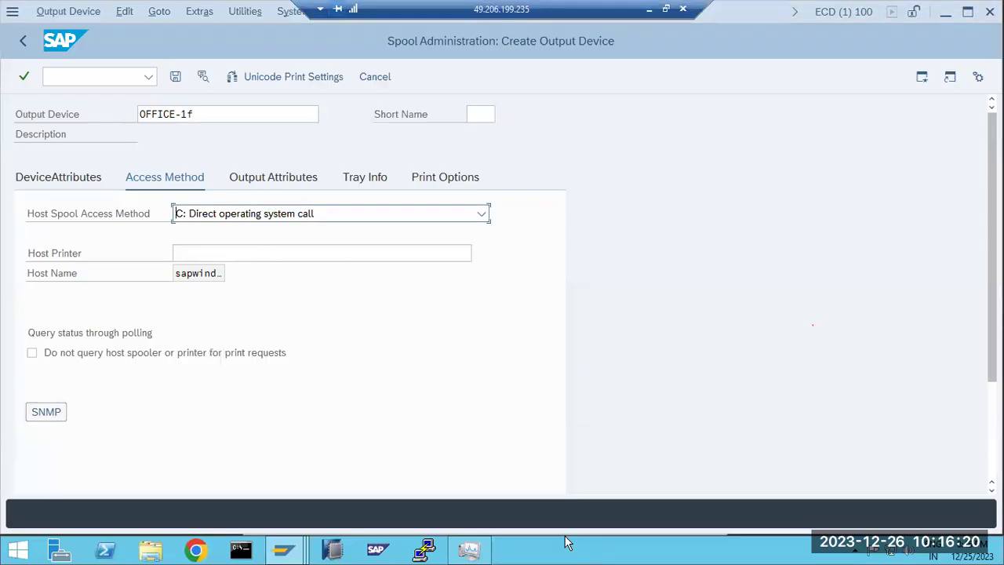
{"action": "left_click", "coordinate": [206, 218]}
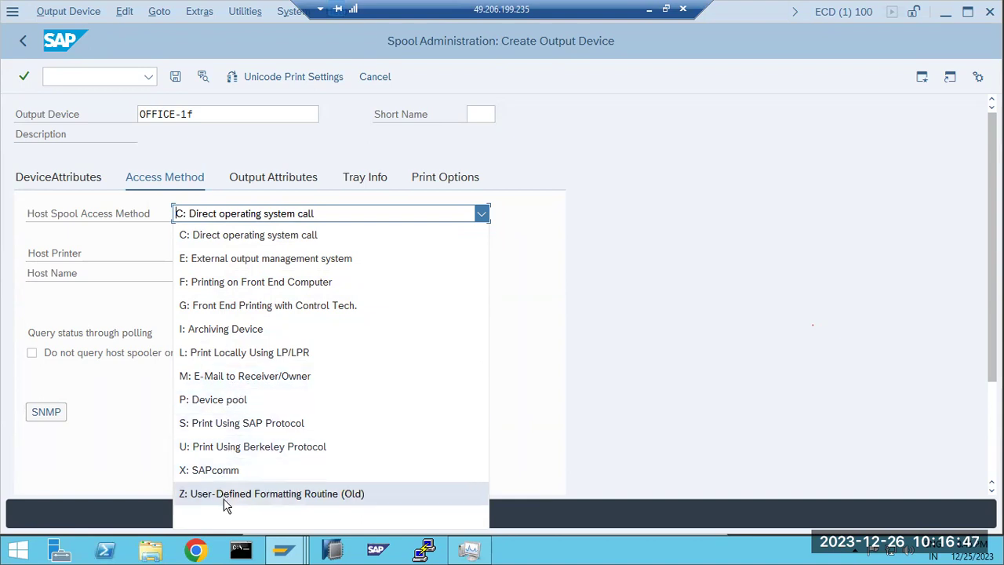
{"action": "left_click", "coordinate": [247, 243]}
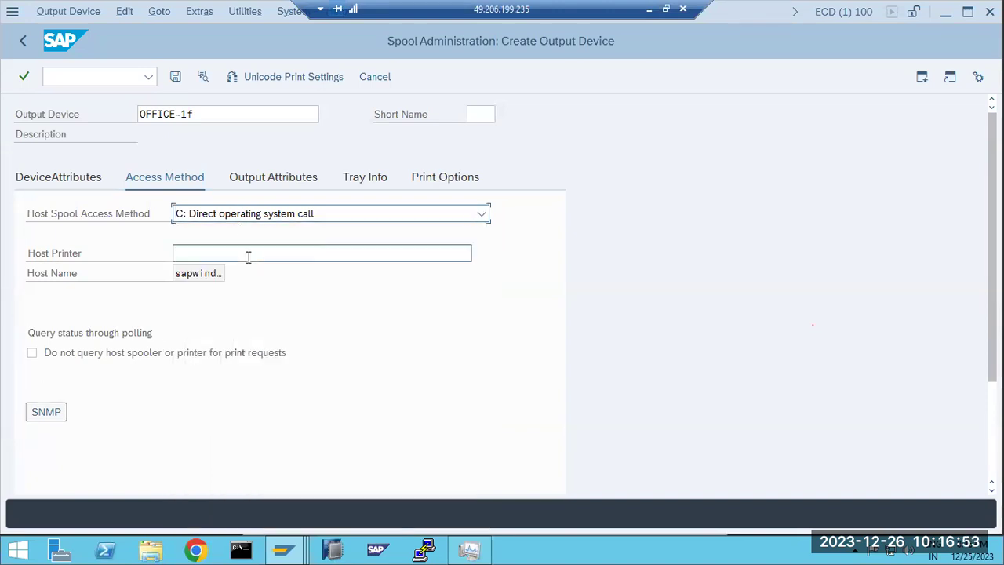
{"action": "left_click_drag", "start_coordinate": [146, 114], "coordinate": [196, 114]}
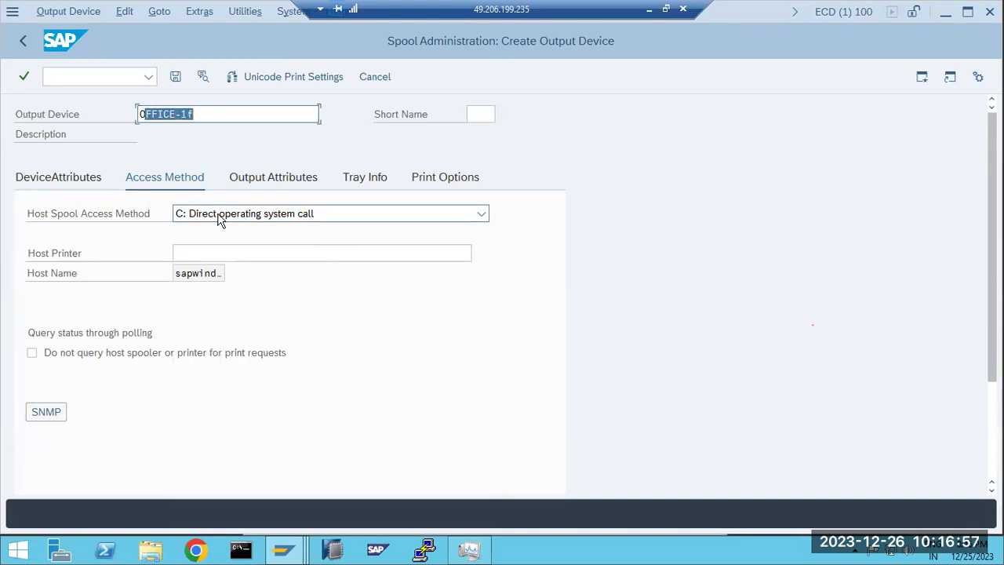
{"action": "left_click", "coordinate": [648, 10]}
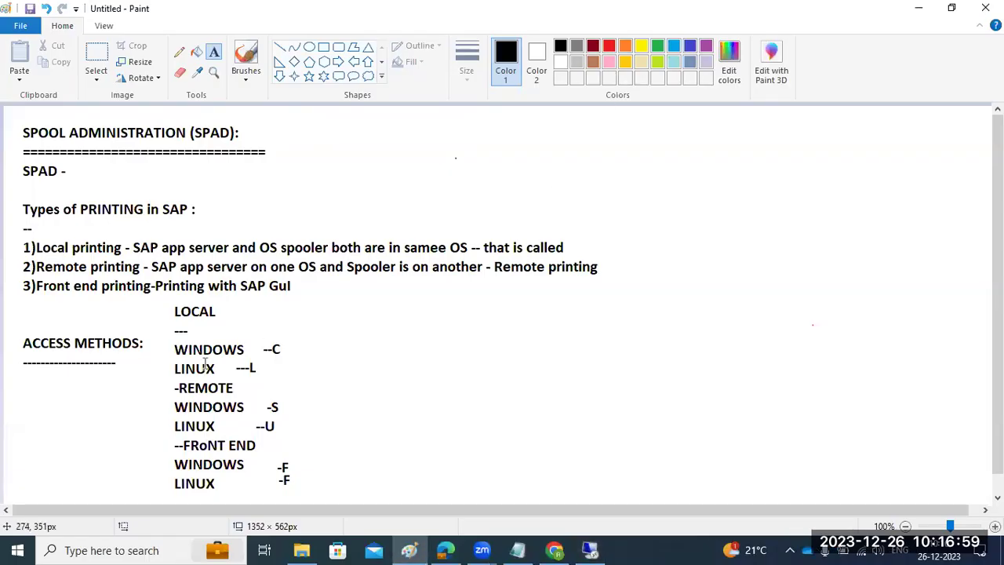
Return to SAP, check the device attributes of OFFICE-1f, and set its host printer to sapwindows1.
{"action": "left_click", "coordinate": [592, 548]}
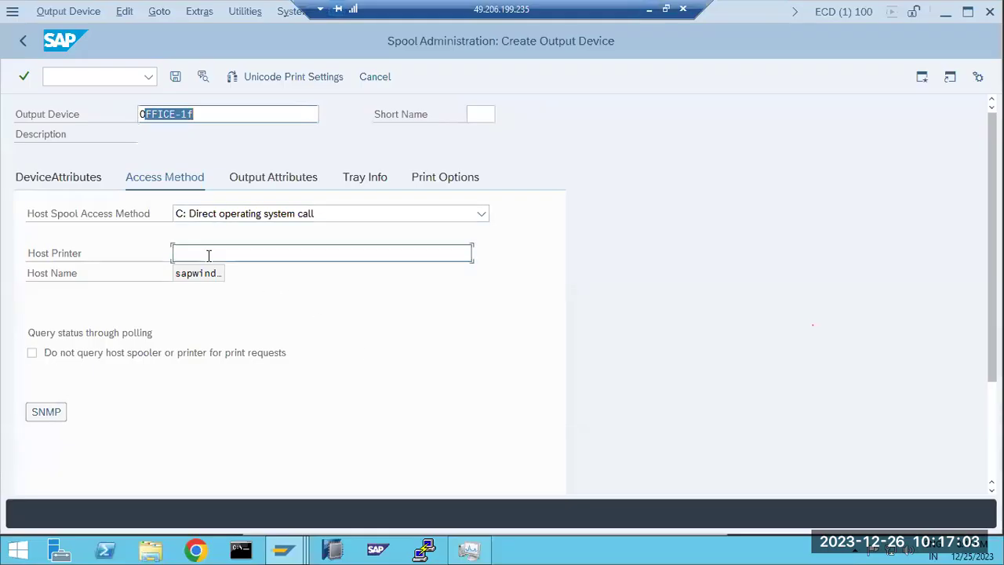
{"action": "left_click", "coordinate": [209, 255]}
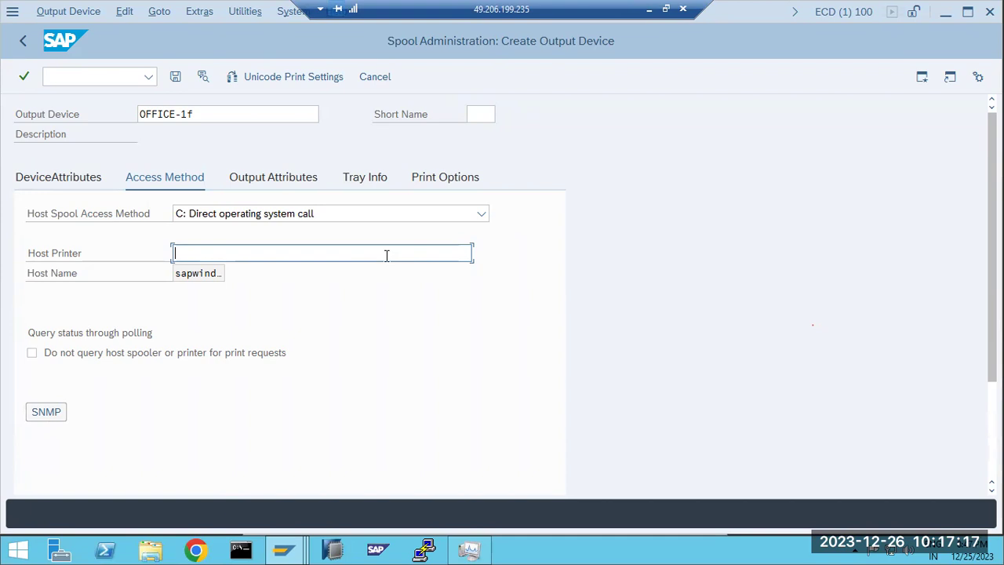
{"action": "left_click", "coordinate": [45, 179]}
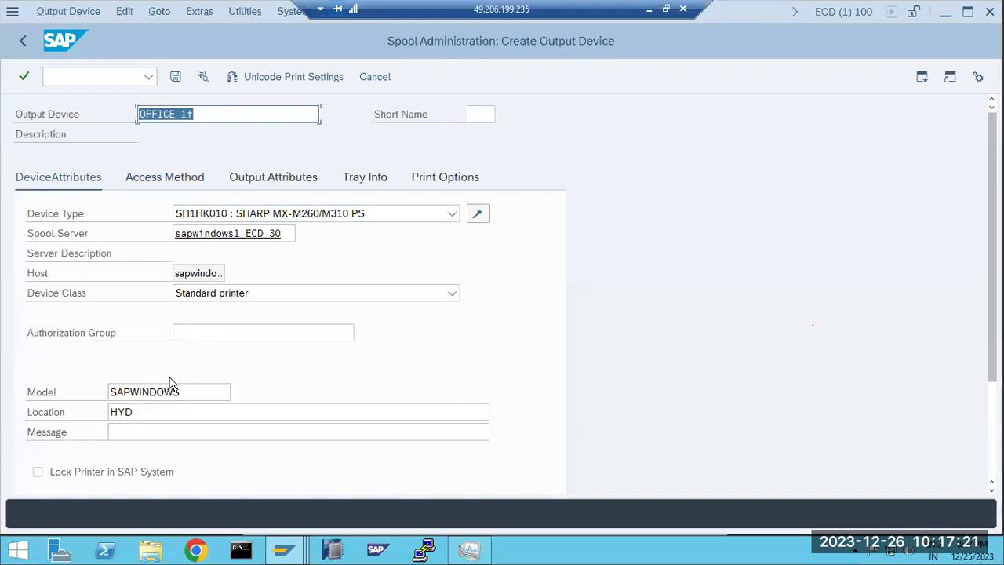
{"action": "scroll", "coordinate": [170, 400], "scroll_direction": "down", "scroll_amount": 1}
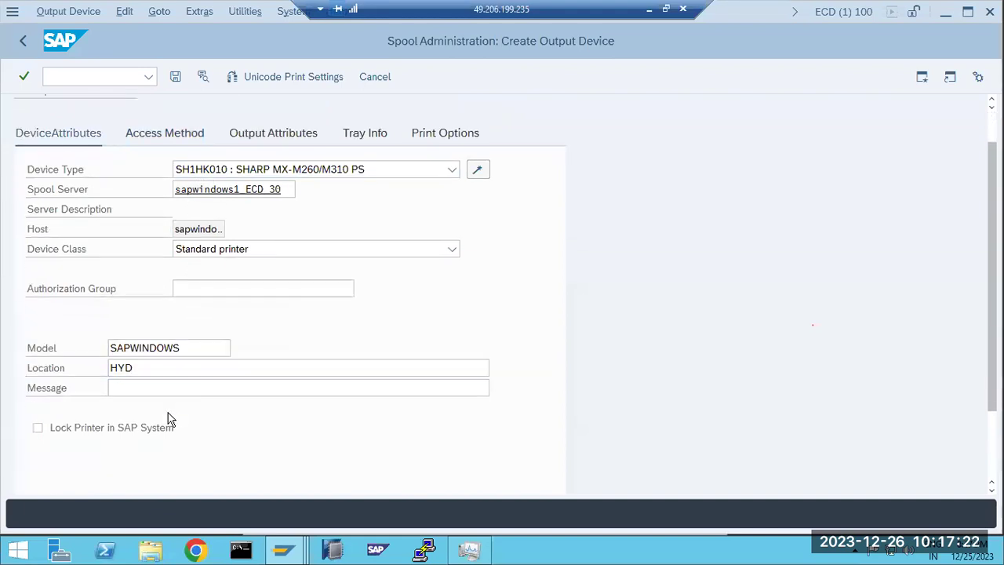
{"action": "left_click", "coordinate": [167, 138]}
{"action": "left_click", "coordinate": [182, 252]}
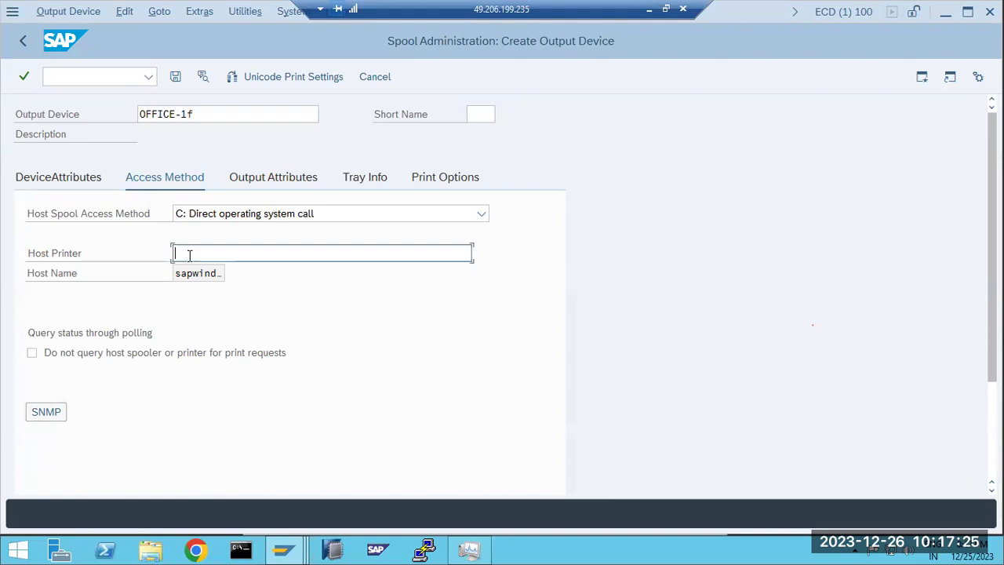
{"action": "type", "text": "sapwindows1"}
In the output attributes, mark the device as a color printer and set the print mode to DUPLEX: Print on both sides.
{"action": "left_click", "coordinate": [253, 182]}
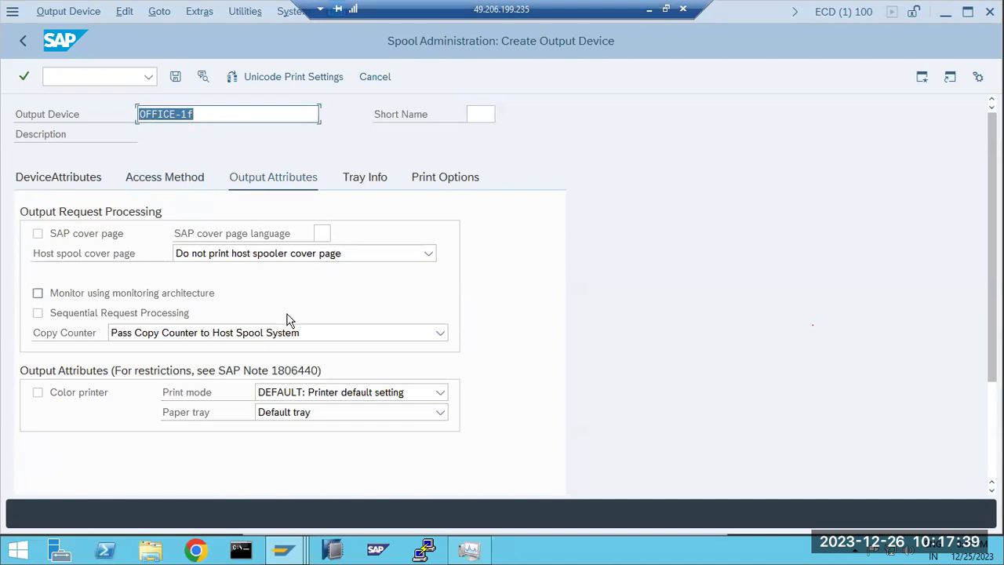
{"action": "left_click", "coordinate": [37, 393]}
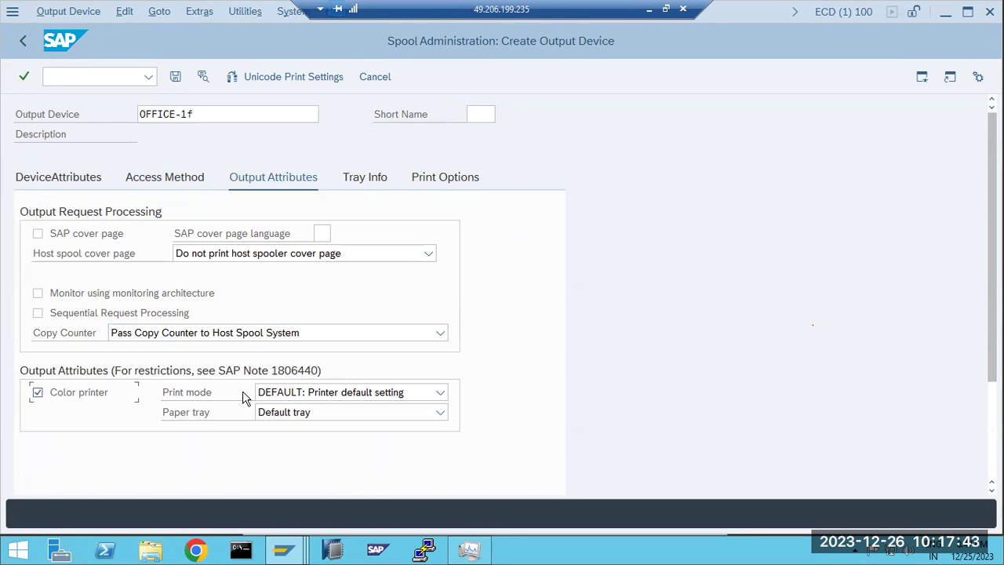
{"action": "left_click", "coordinate": [305, 396]}
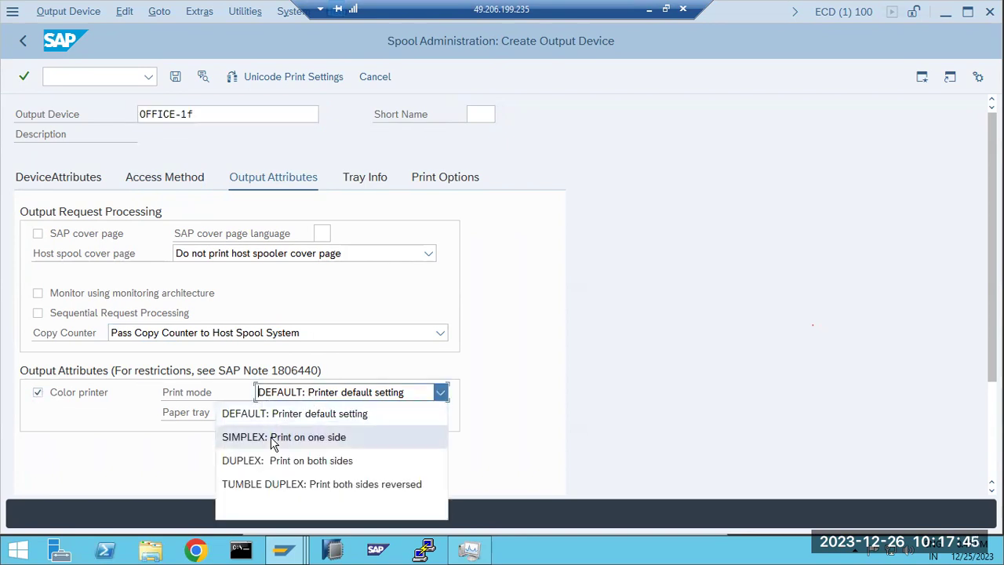
{"action": "left_click", "coordinate": [294, 469]}
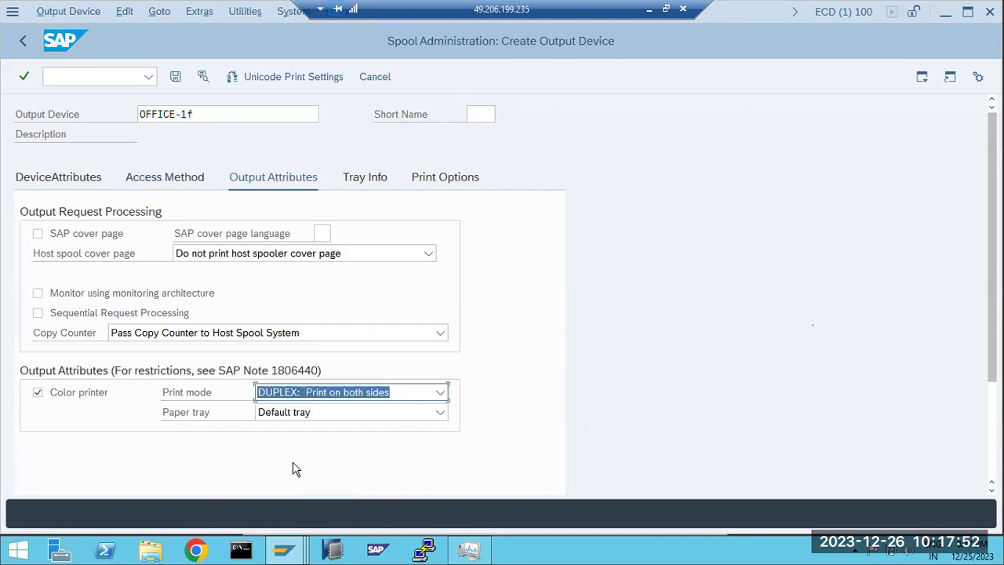
{"action": "left_click", "coordinate": [272, 394]}
{"action": "left_click", "coordinate": [502, 451]}
Try Paper tray 1 as the paper tray and restore the Default tray setting.
{"action": "left_click", "coordinate": [337, 414]}
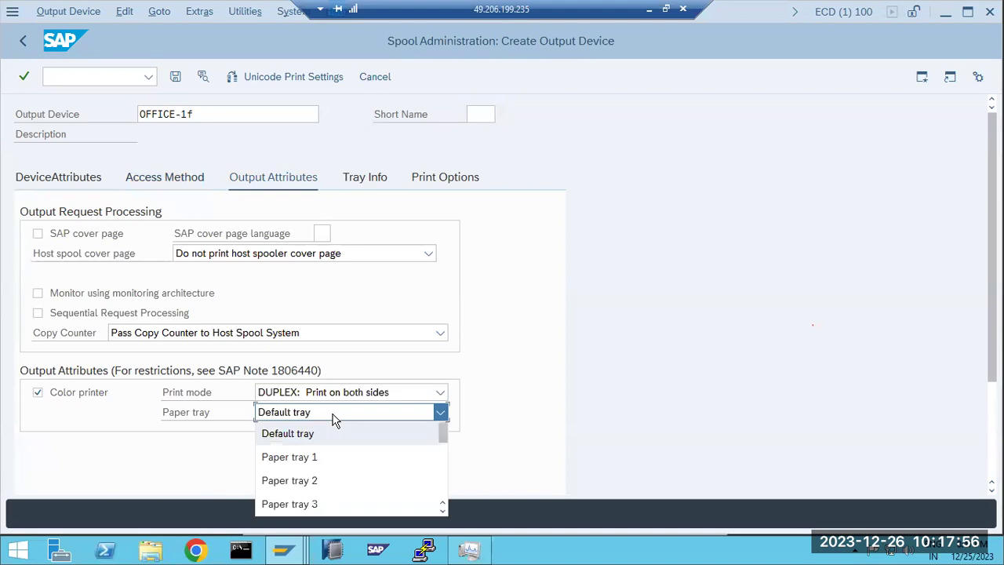
{"action": "left_click", "coordinate": [313, 456]}
{"action": "left_click", "coordinate": [295, 422]}
{"action": "left_click", "coordinate": [291, 431]}
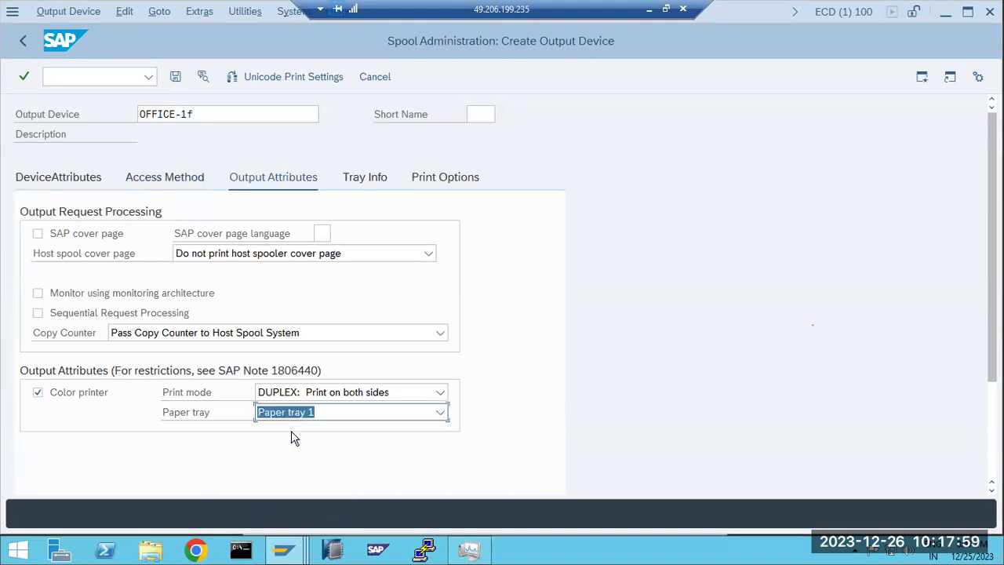
{"action": "left_click", "coordinate": [301, 419]}
{"action": "scroll", "coordinate": [291, 450], "scroll_direction": "up", "scroll_amount": 1}
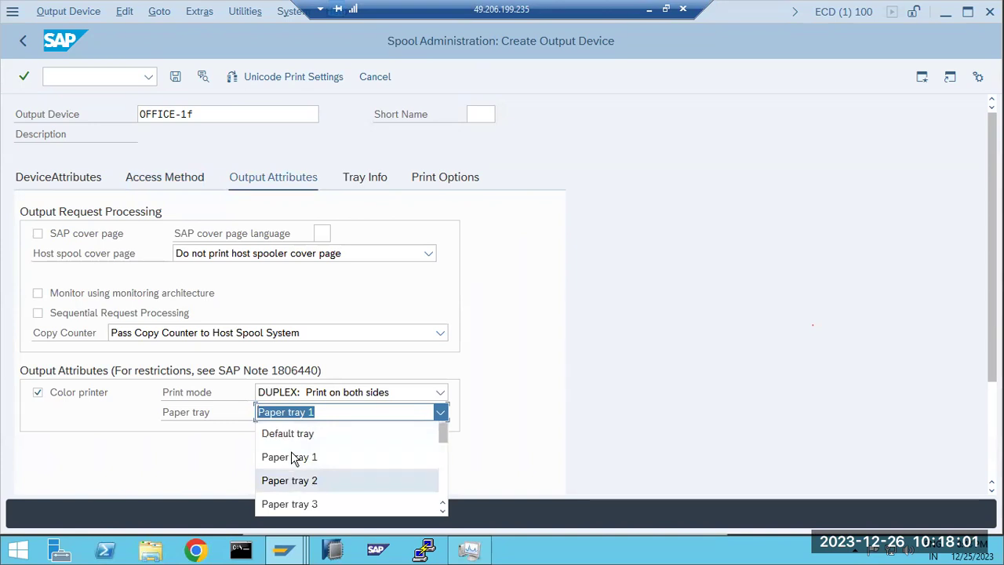
{"action": "left_click", "coordinate": [287, 436]}
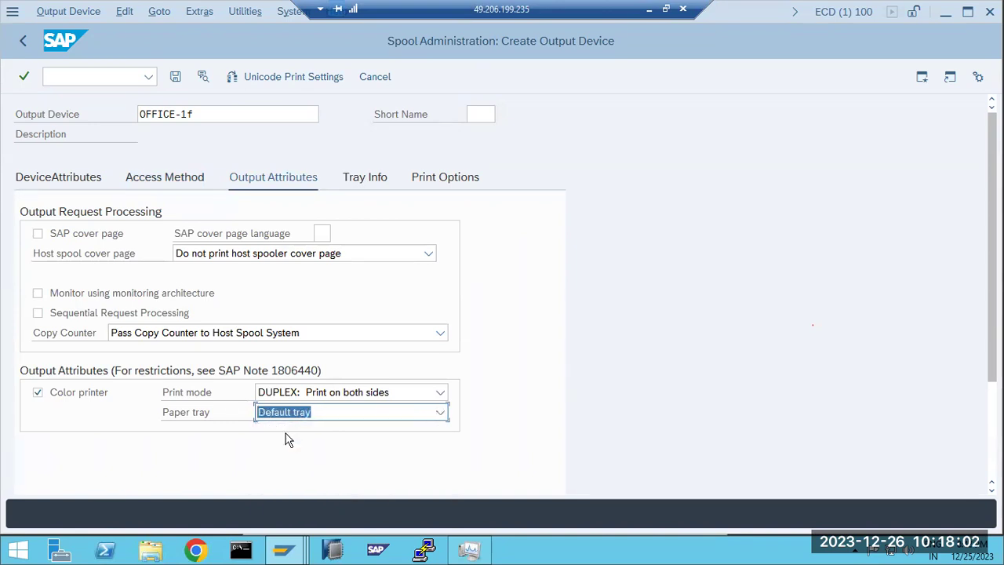
Try enabling Tray 1 in the tray information, browse its page formats without choosing one, and disable the tray again.
{"action": "left_click", "coordinate": [365, 183]}
{"action": "left_click", "coordinate": [31, 233]}
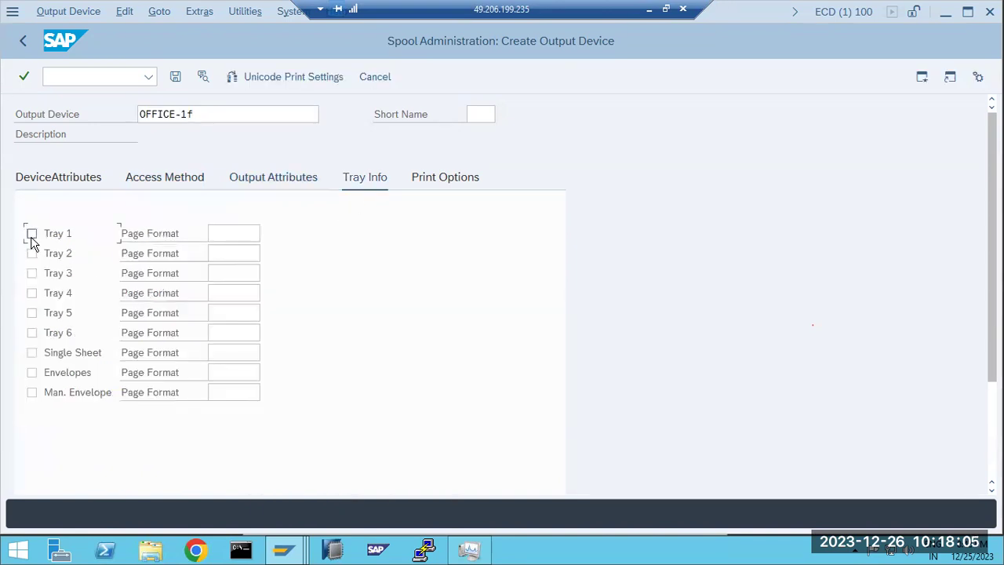
{"action": "left_click", "coordinate": [245, 233]}
{"action": "left_click", "coordinate": [267, 233]}
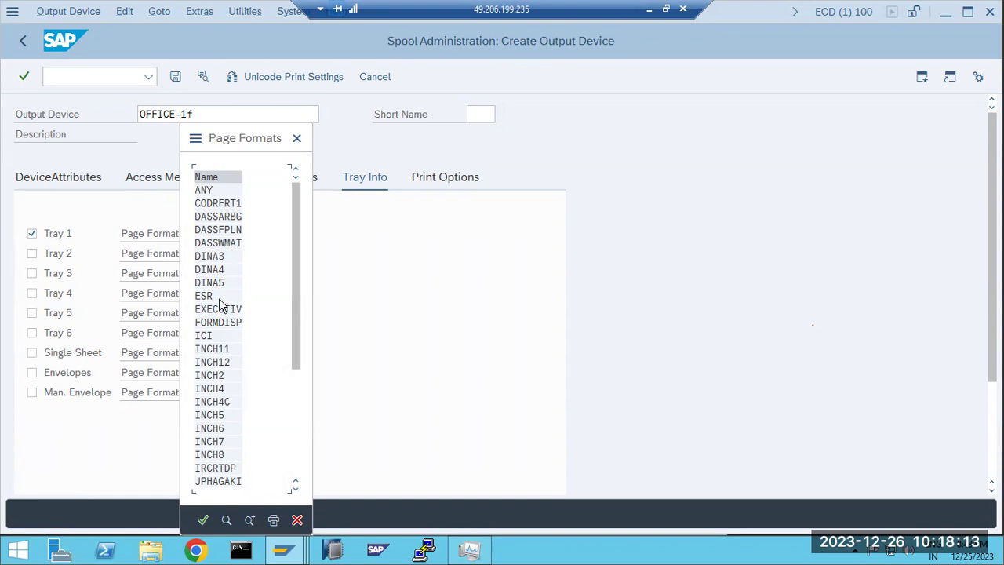
{"action": "scroll", "coordinate": [221, 357], "scroll_direction": "down", "scroll_amount": 2}
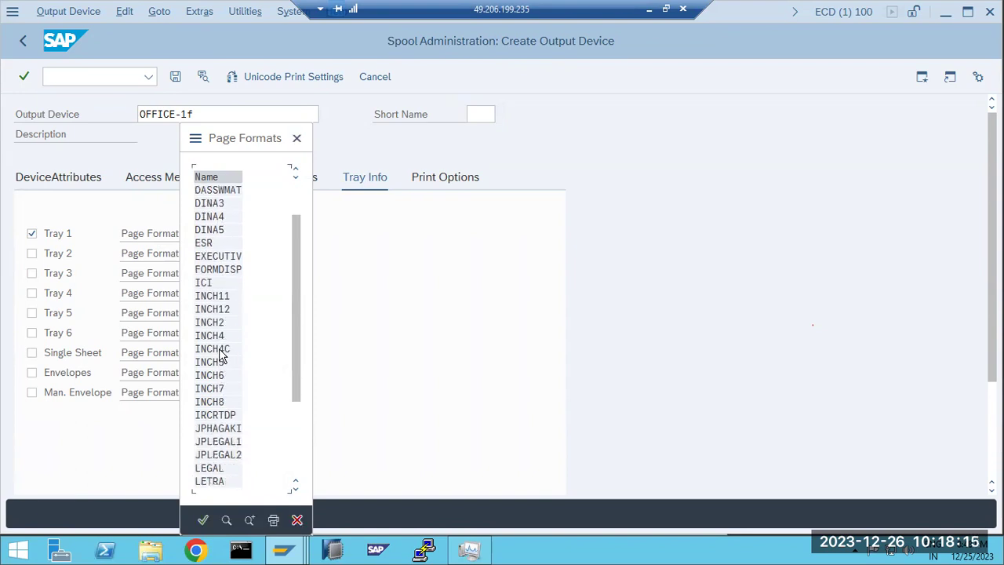
{"action": "scroll", "coordinate": [221, 357], "scroll_direction": "down", "scroll_amount": 5}
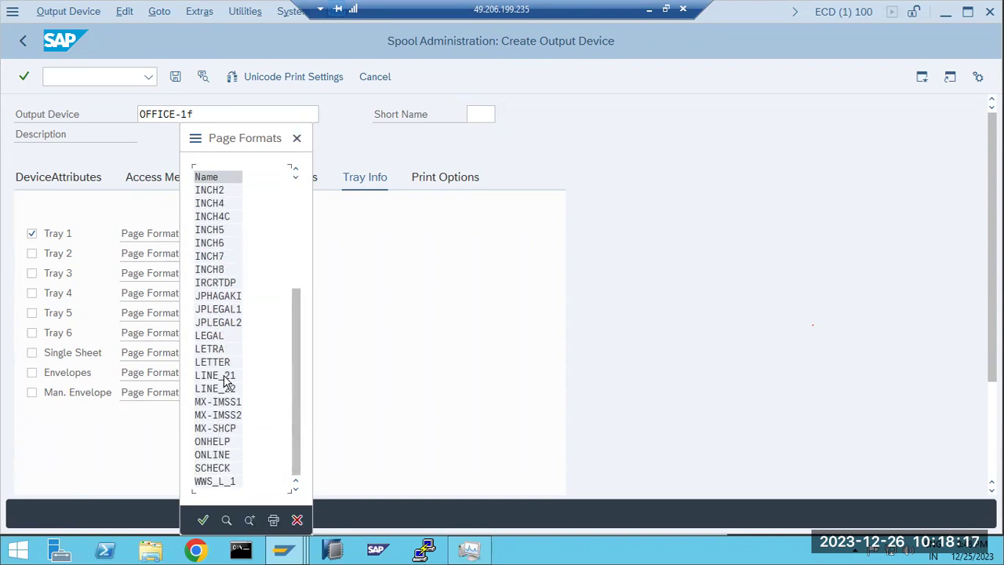
{"action": "left_click", "coordinate": [297, 519]}
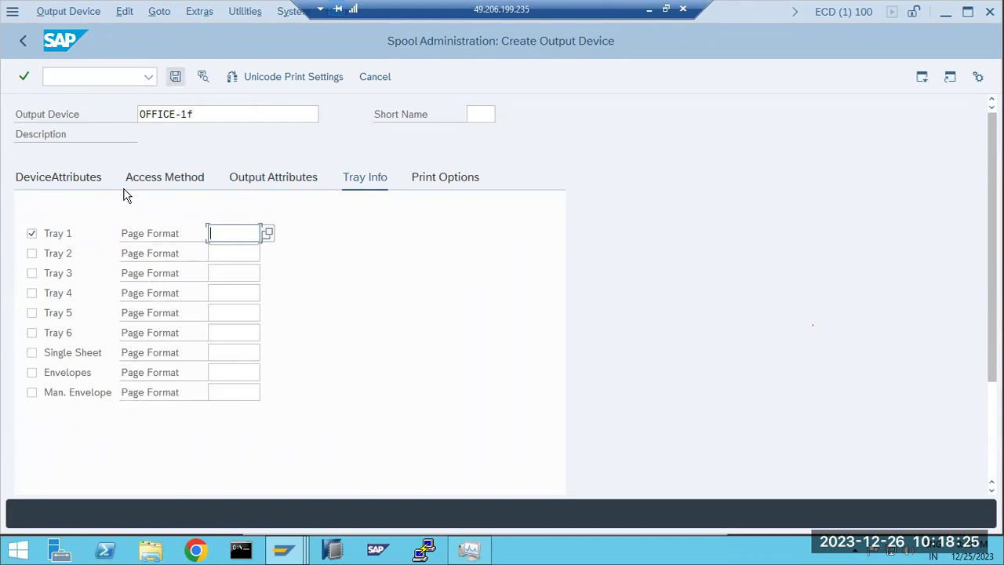
{"action": "left_click", "coordinate": [32, 233]}
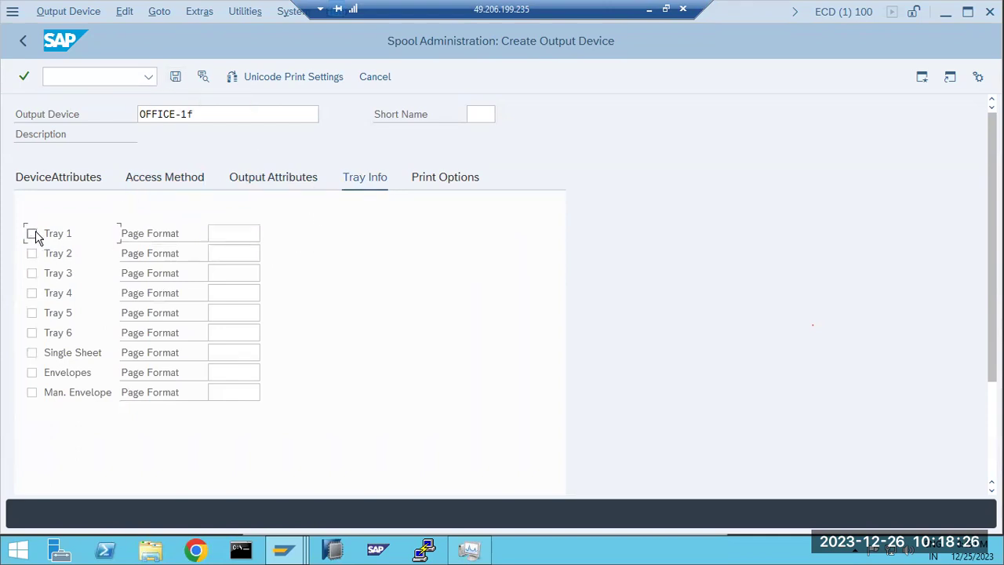
Recheck the access method and device attributes, and save output device OFFICE-1f with an automatically determined short name.
{"action": "left_click", "coordinate": [174, 178]}
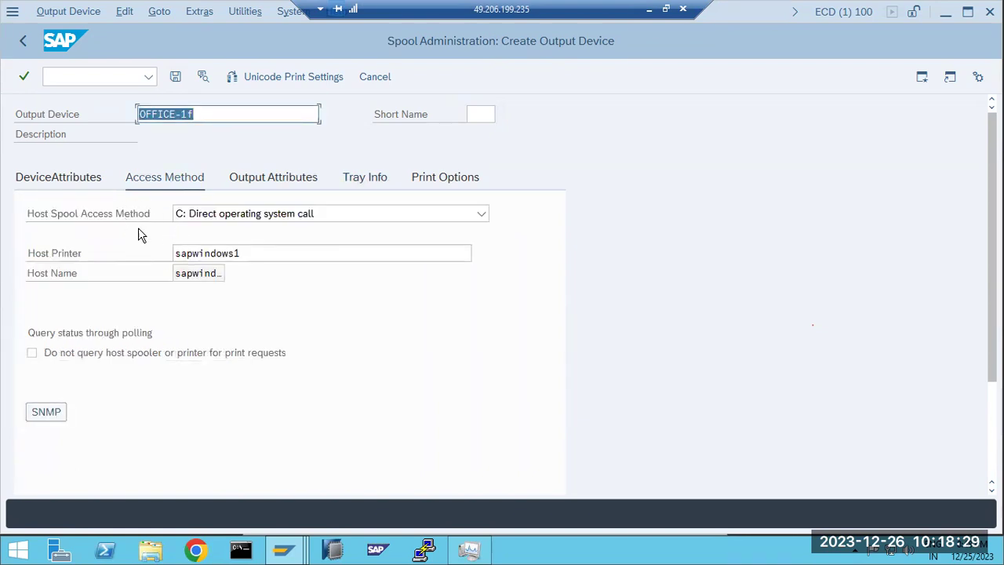
{"action": "left_click", "coordinate": [87, 181]}
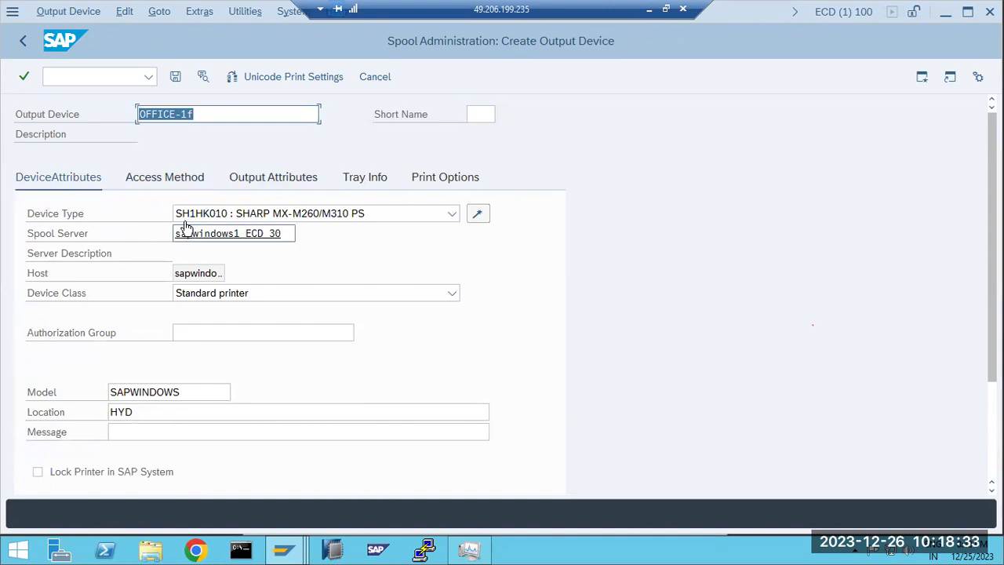
{"action": "left_click", "coordinate": [175, 76]}
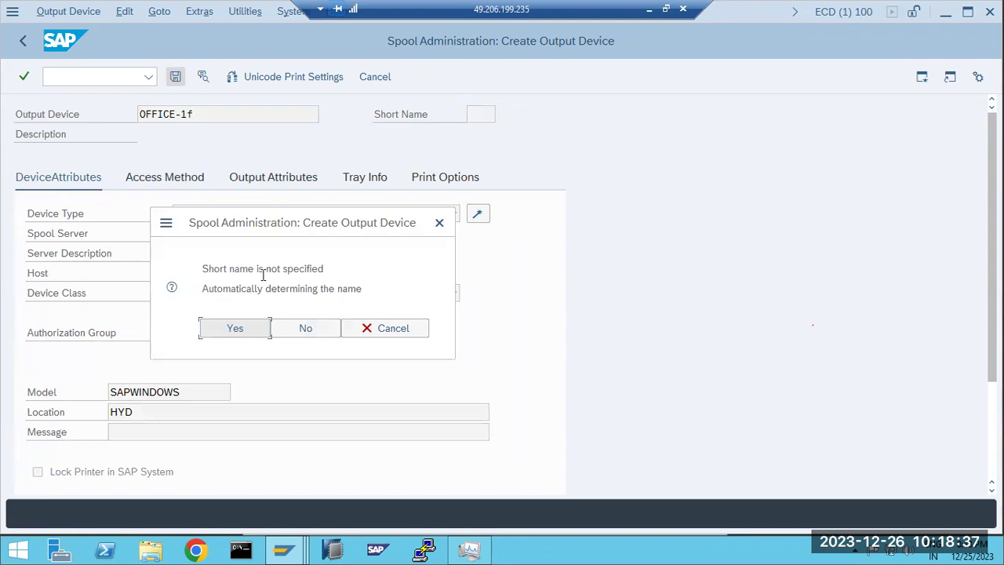
{"action": "left_click", "coordinate": [262, 329]}
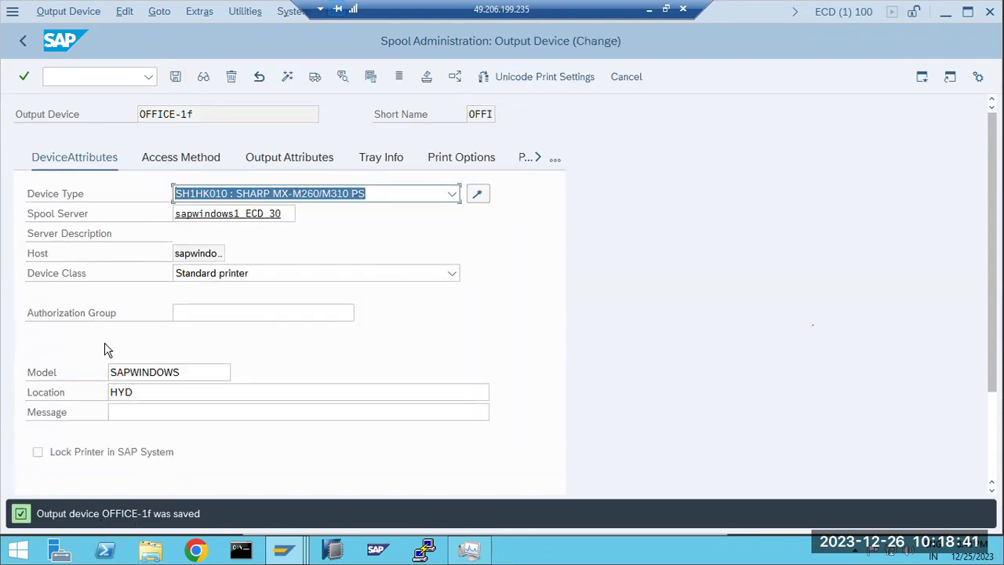
Check the list of output devices for OFFICE-1f and leave spool administration for the SAP Easy Access screen.
{"action": "left_click", "coordinate": [22, 41]}
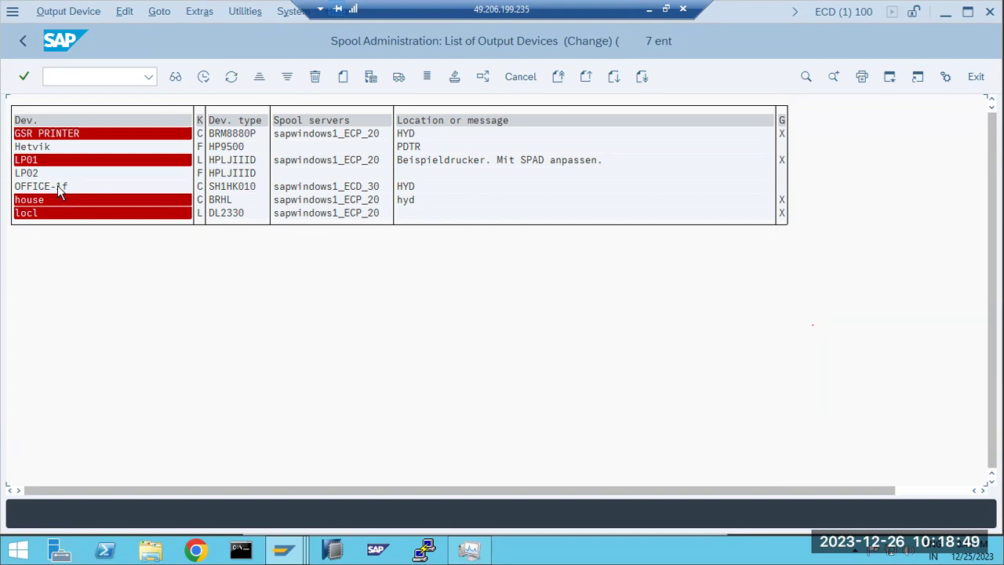
{"action": "left_click", "coordinate": [23, 41]}
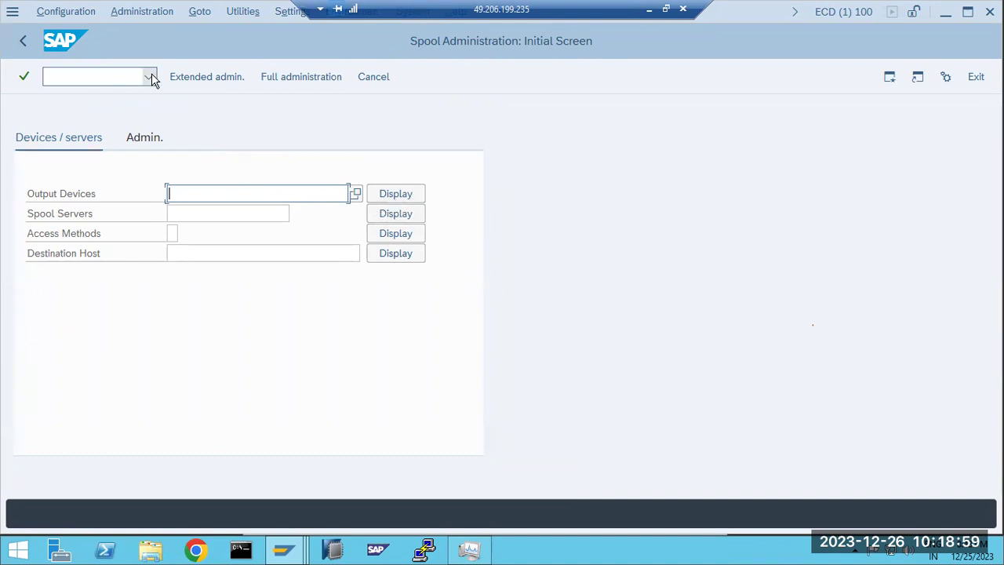
{"action": "left_click", "coordinate": [22, 45]}
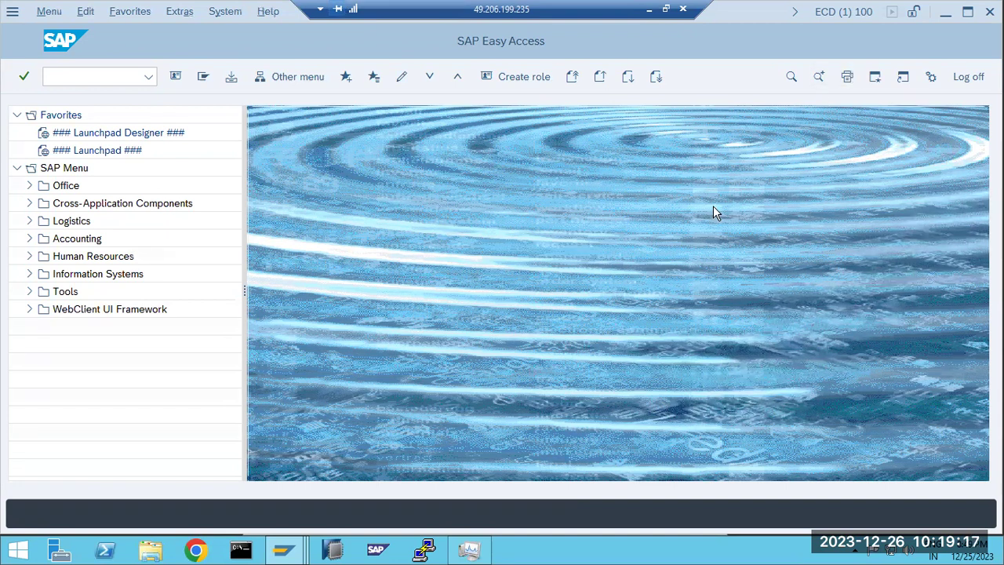
Open the area menu's print list and choose OFFICE-1f as the output device for printing the screen list.
{"action": "key", "text": "ctrl+p"}
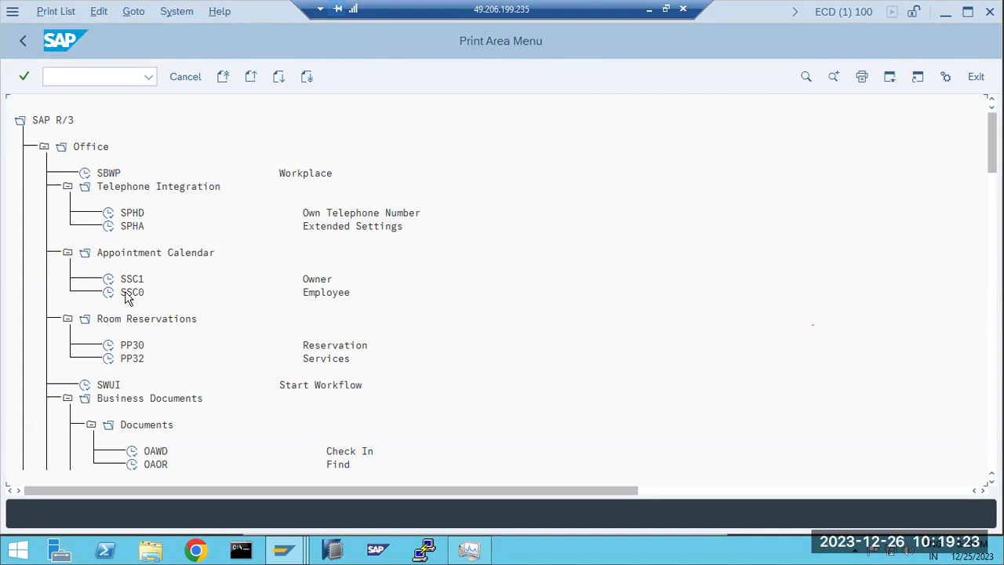
{"action": "left_click", "coordinate": [861, 76]}
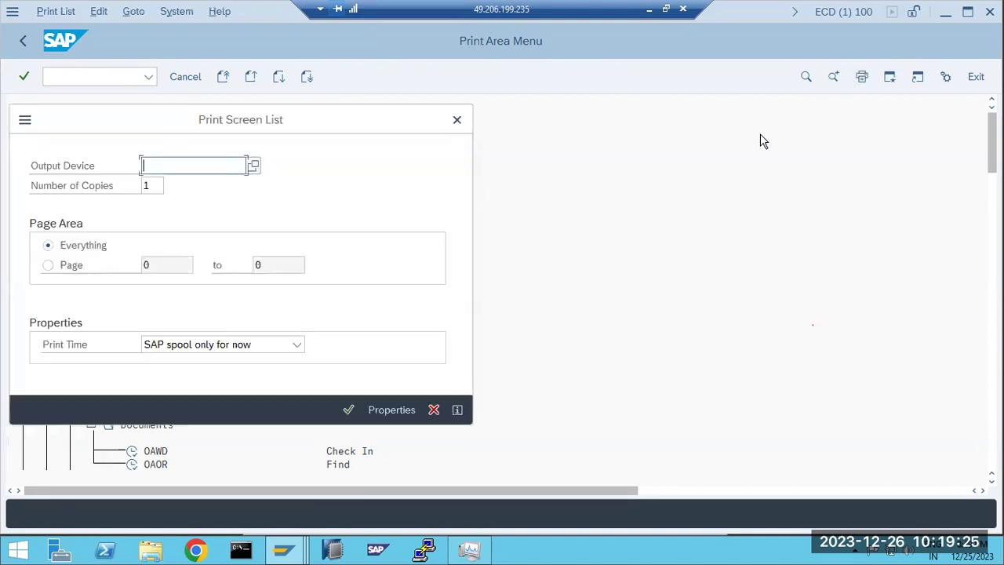
{"action": "left_click", "coordinate": [253, 165]}
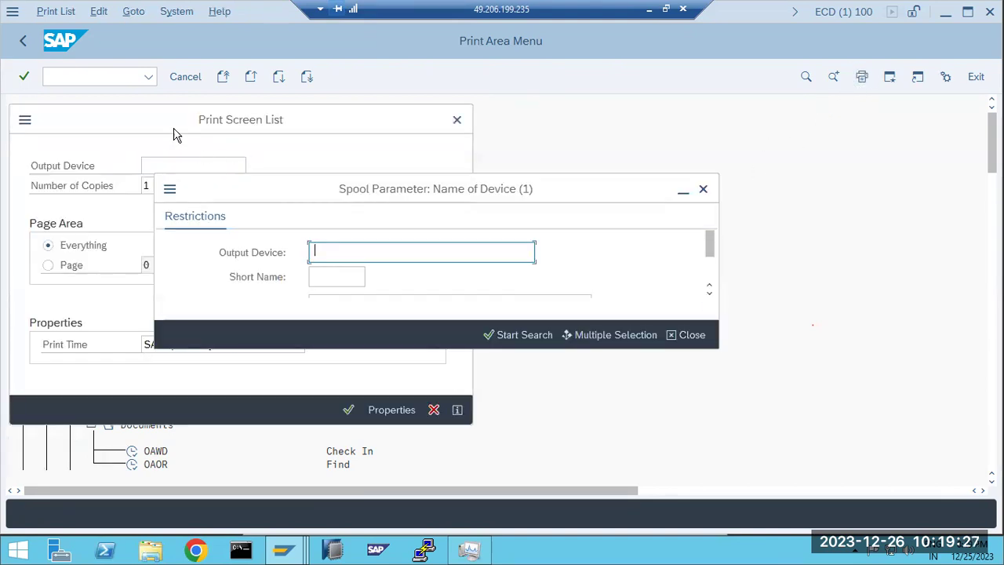
{"action": "left_click", "coordinate": [527, 334]}
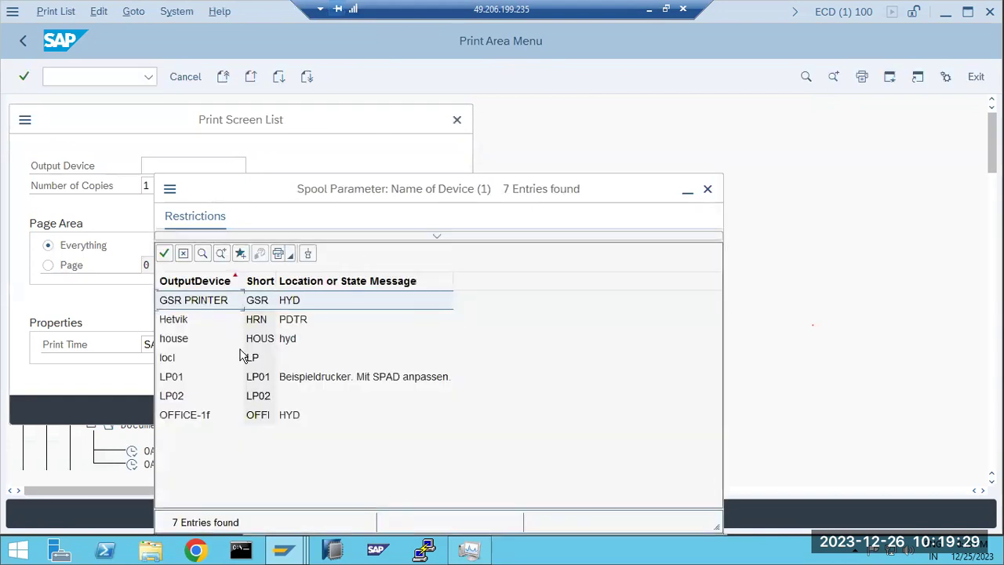
{"action": "double_click", "coordinate": [184, 416]}
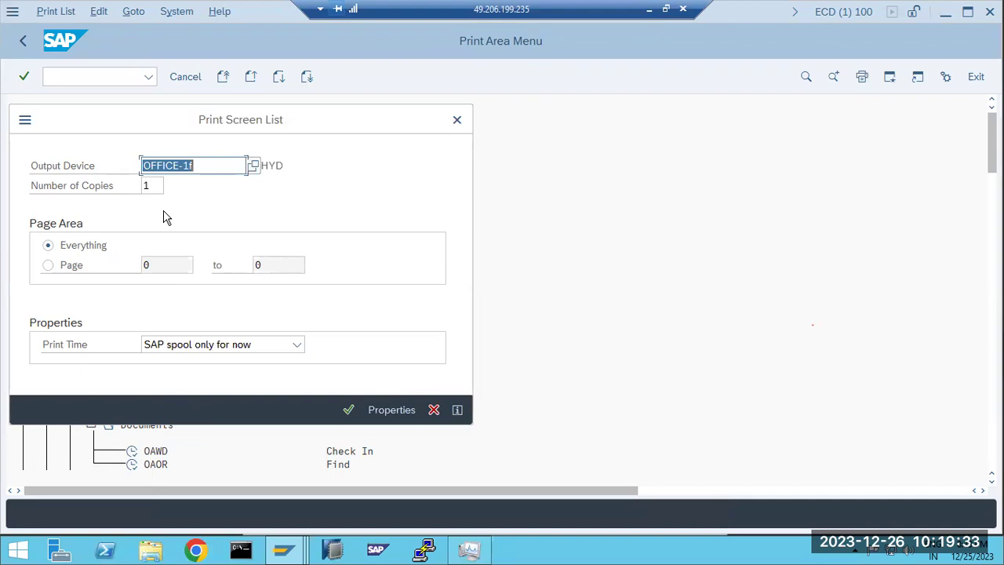
Print 2 copies of the screen list with print time Immediately, and return to SAP Easy Access.
{"action": "left_click", "coordinate": [183, 346]}
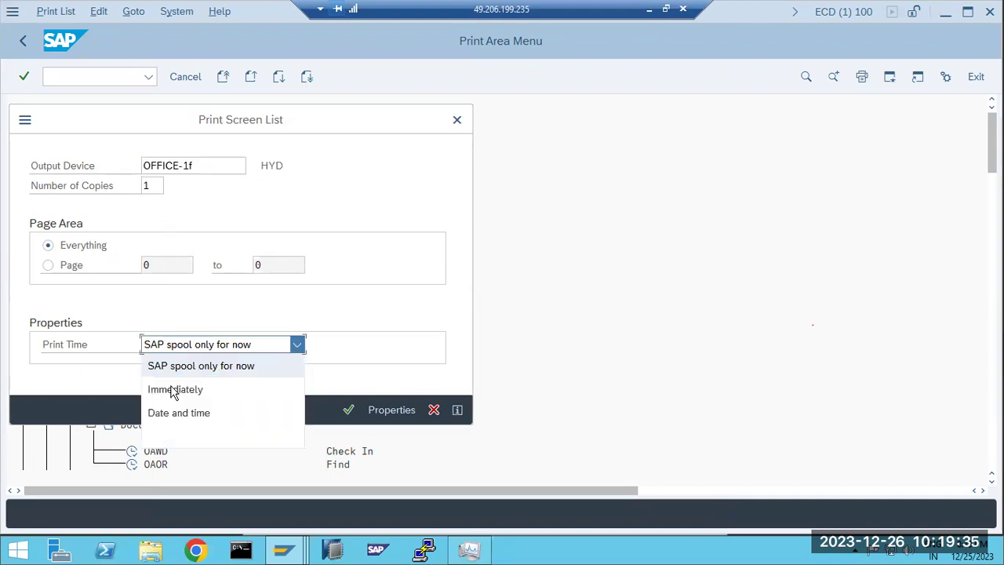
{"action": "left_click", "coordinate": [171, 392]}
{"action": "left_click", "coordinate": [413, 518]}
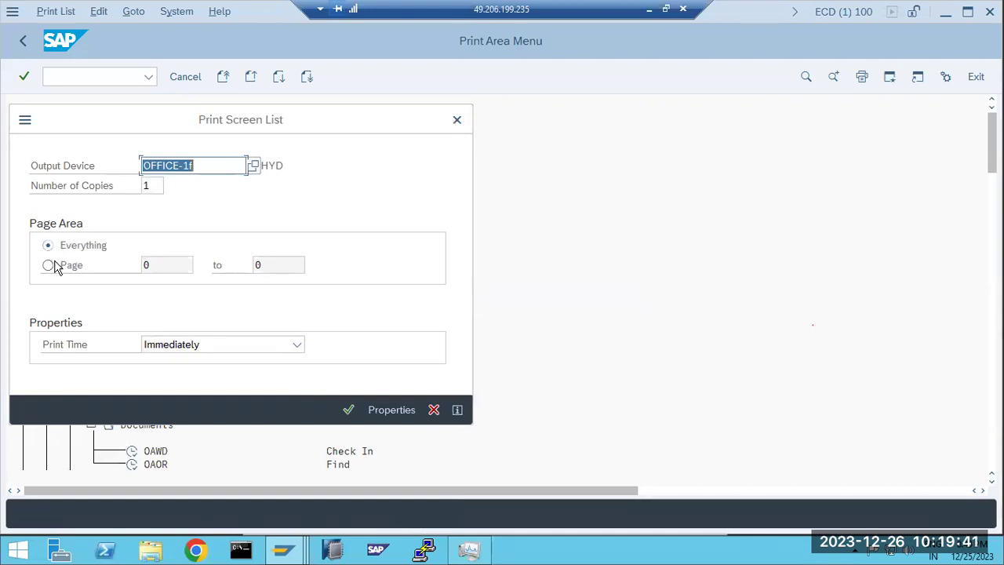
{"action": "left_click", "coordinate": [159, 185]}
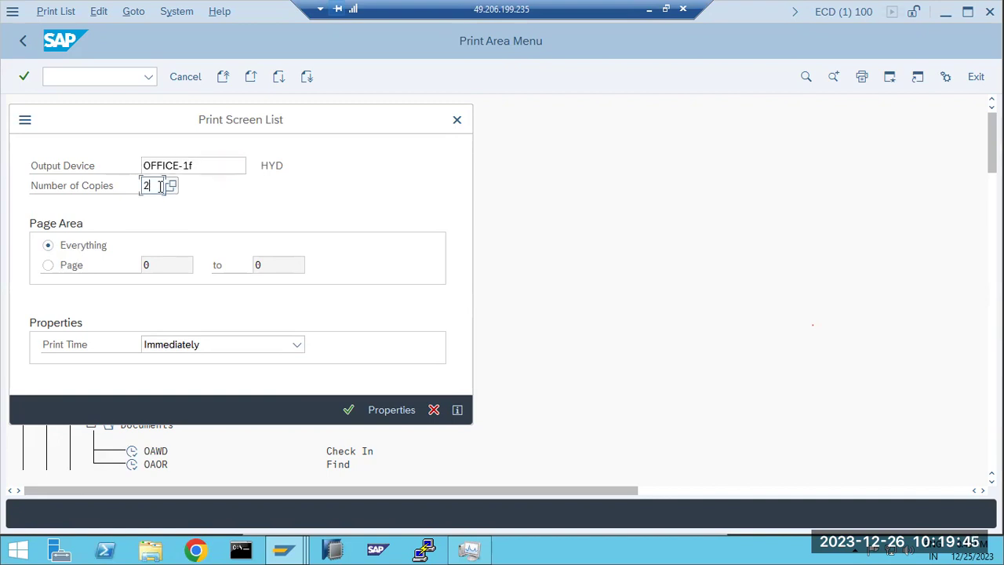
{"action": "left_click_drag", "start_coordinate": [163, 126], "coordinate": [317, 124]}
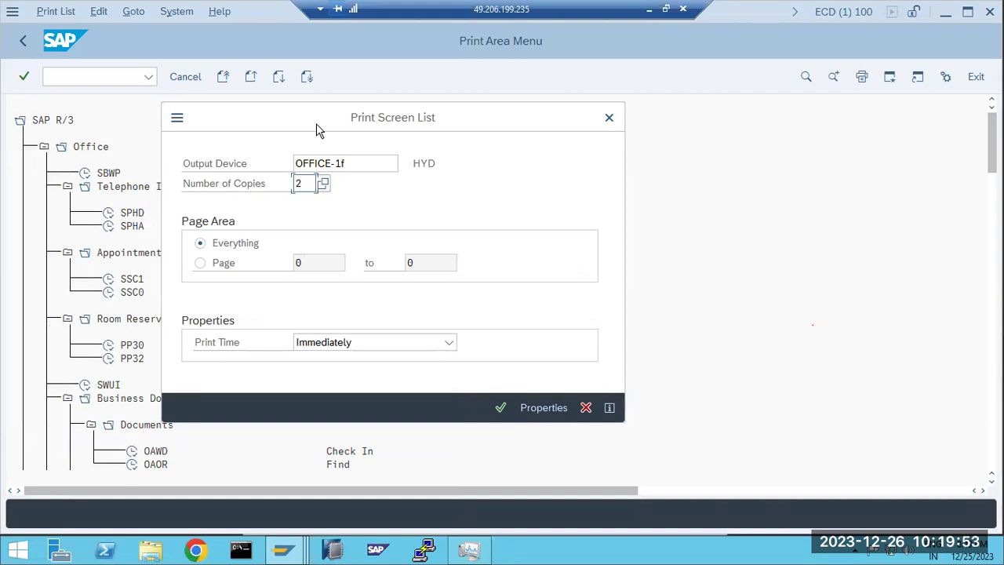
{"action": "left_click_drag", "start_coordinate": [316, 123], "coordinate": [349, 125]}
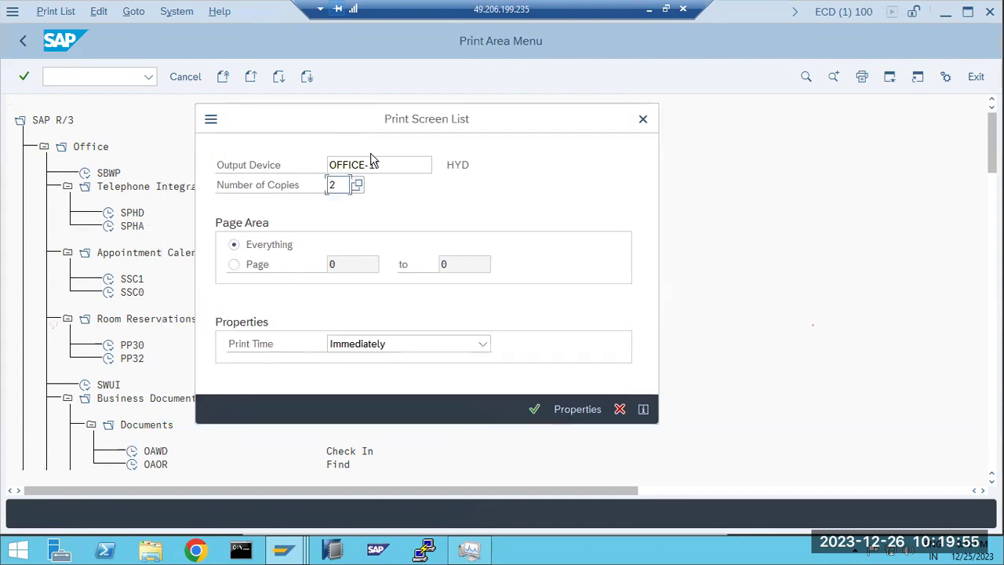
{"action": "left_click", "coordinate": [532, 409]}
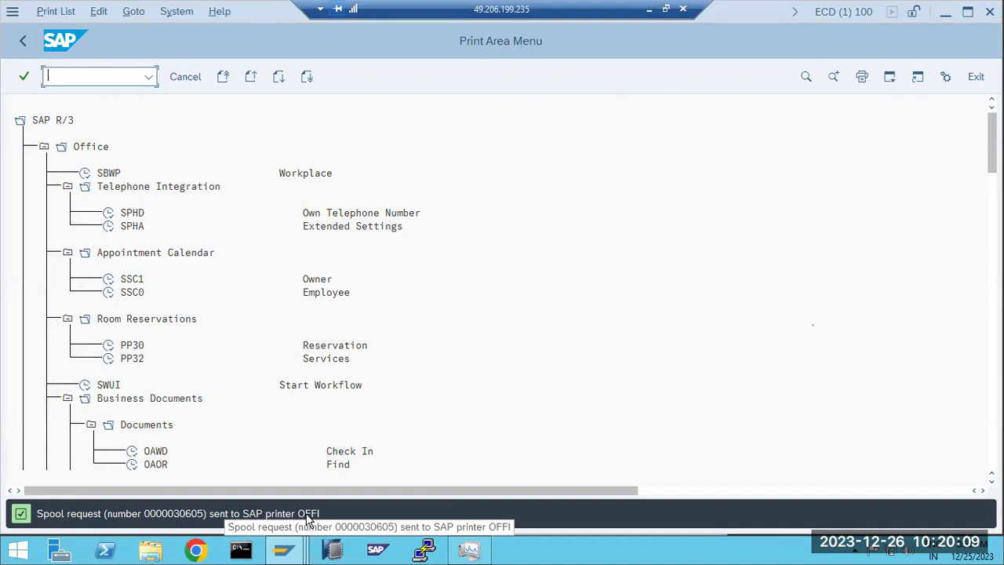
{"action": "left_click", "coordinate": [261, 517]}
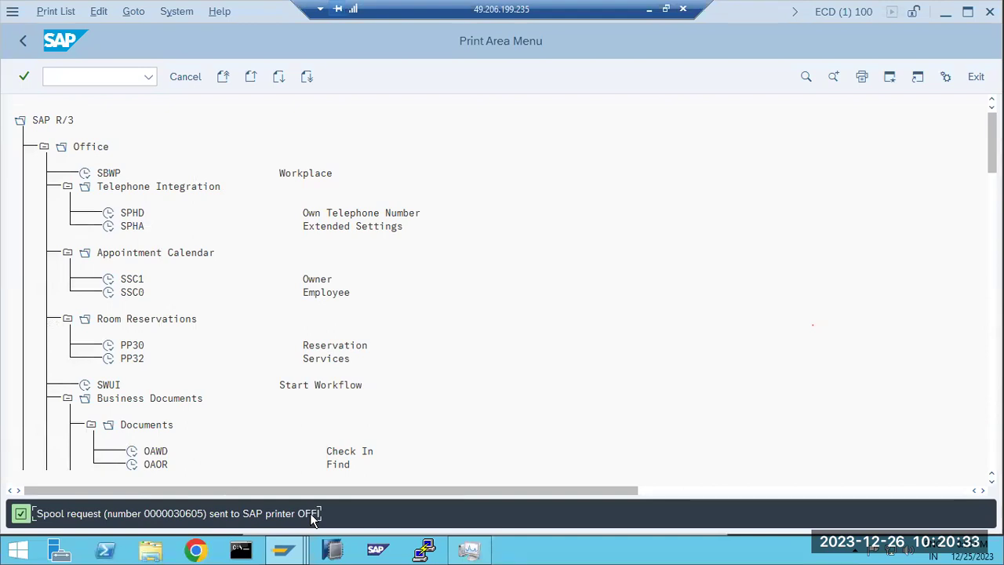
{"action": "left_click", "coordinate": [23, 40]}
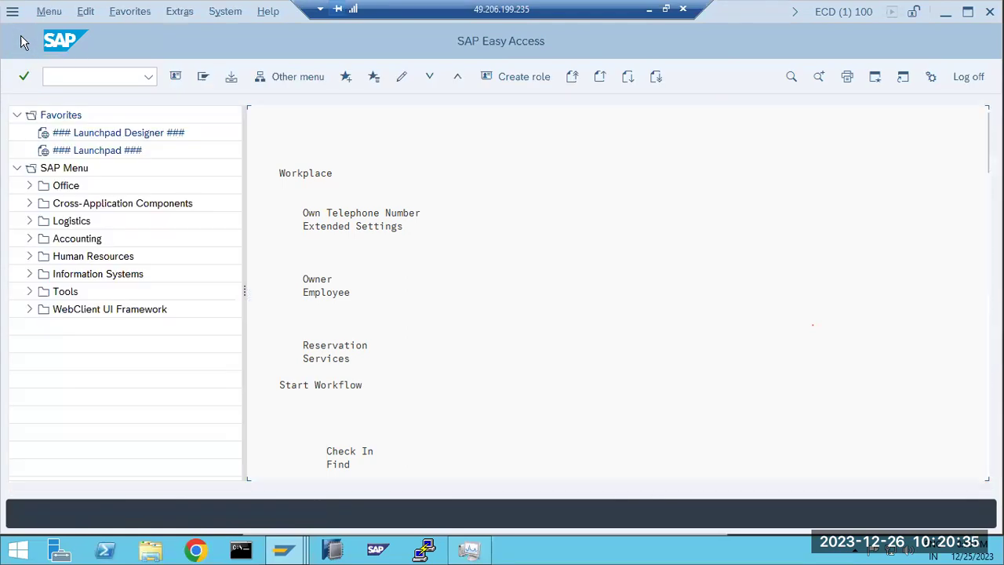
Switch to the Paint notes and add a text block reading "SPAD -" and "SP01/Sp02 - are forthe" in the empty area beside the printing types.
{"action": "left_click", "coordinate": [649, 10]}
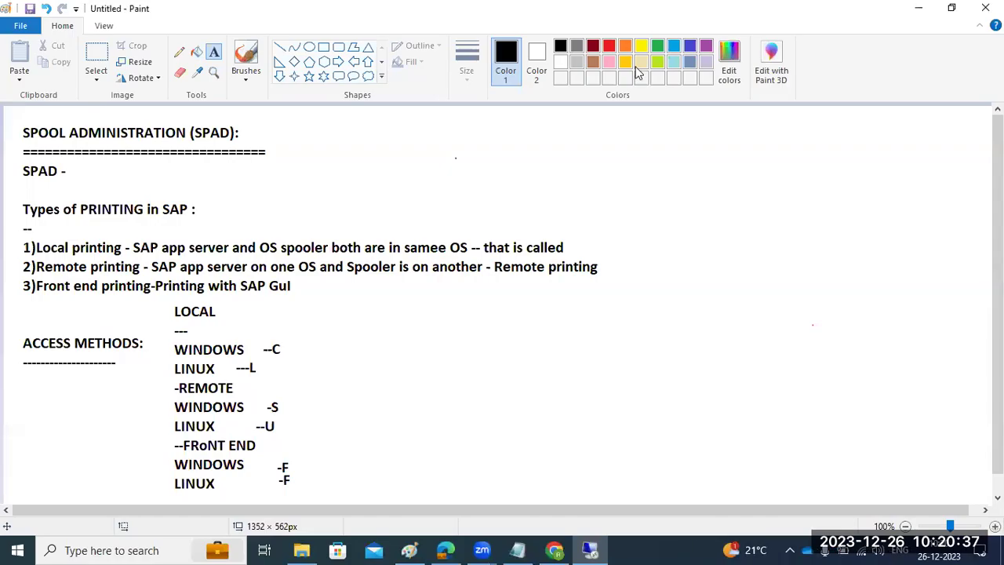
{"action": "mouse_move", "coordinate": [674, 307]}
{"action": "left_mouse_down"}
{"action": "mouse_move", "coordinate": [909, 416]}
{"action": "mouse_move", "coordinate": [928, 450]}
{"action": "left_mouse_up"}
{"action": "type", "text": "SPAD -"}
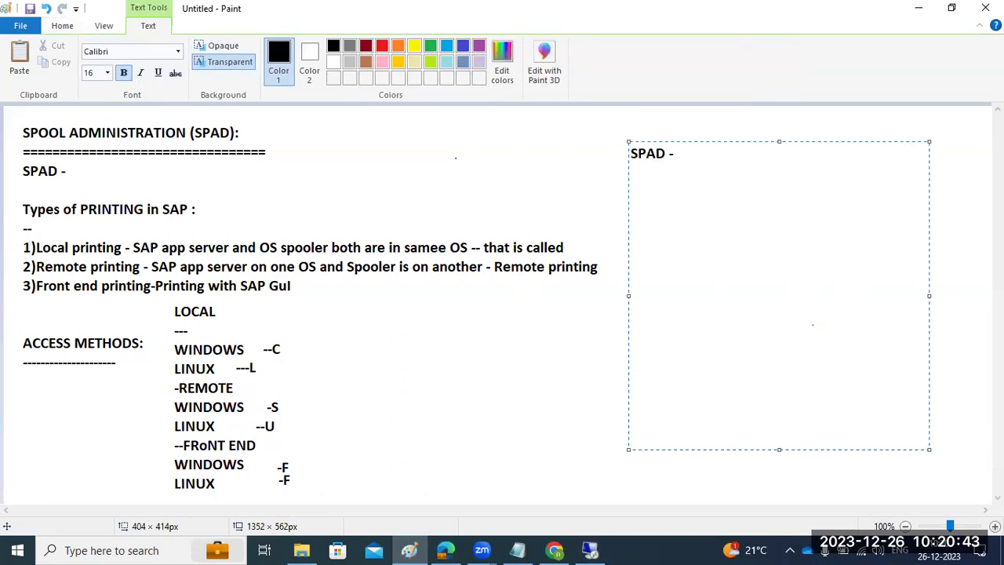
{"action": "key", "text": "Return"}
{"action": "type", "text": "SP01/Sp02 - aare forthe"}
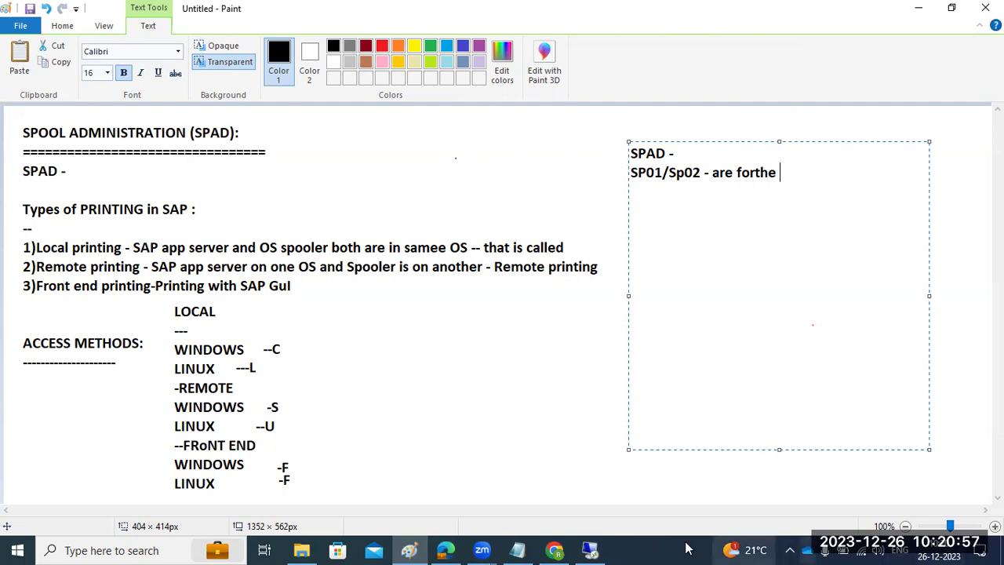
Return to the SAP session, open transaction sp01 and list the spool requests using the default selection criteria.
{"action": "left_click", "coordinate": [596, 546]}
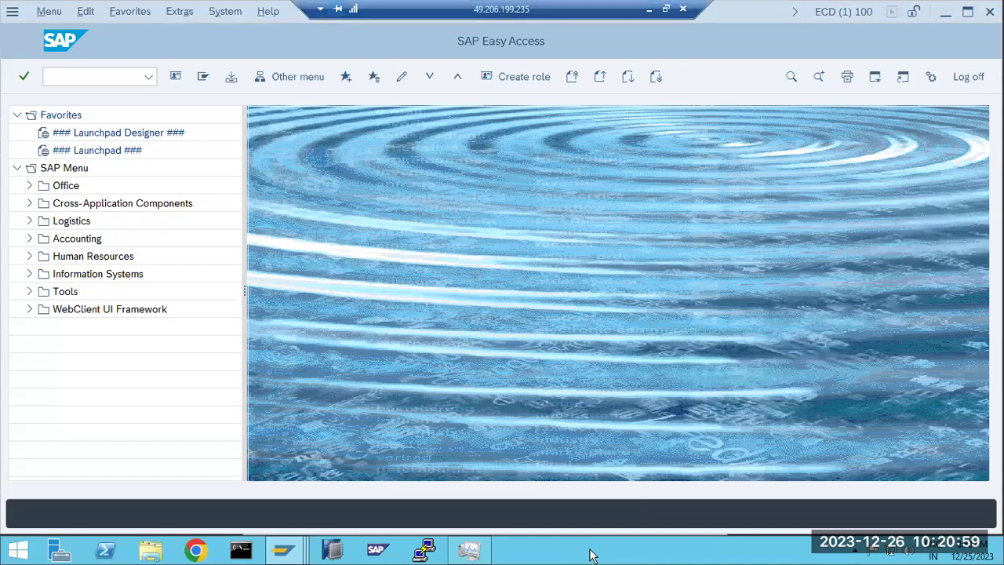
{"action": "left_click", "coordinate": [70, 77]}
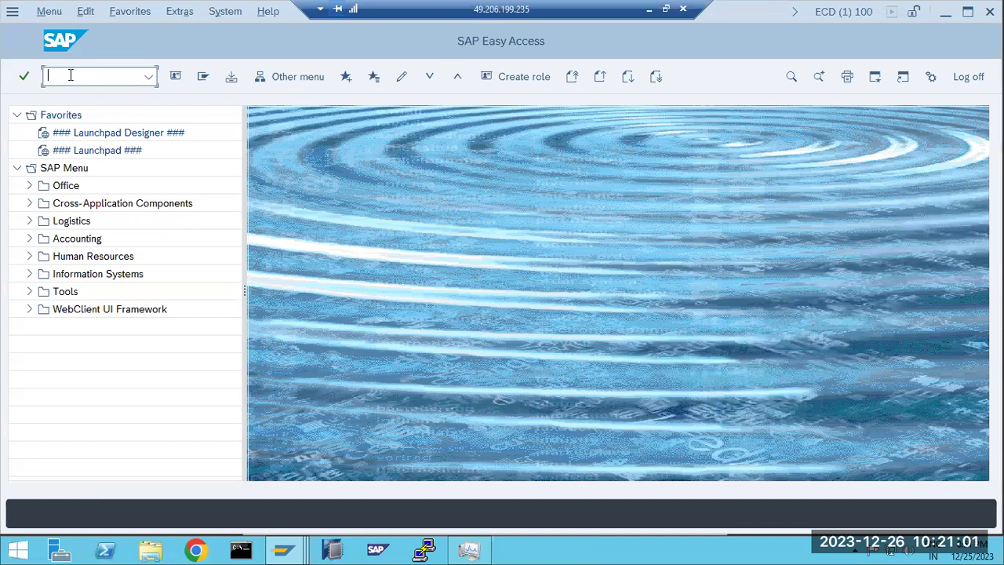
{"action": "type", "text": "sp01"}
{"action": "key", "text": "Return"}
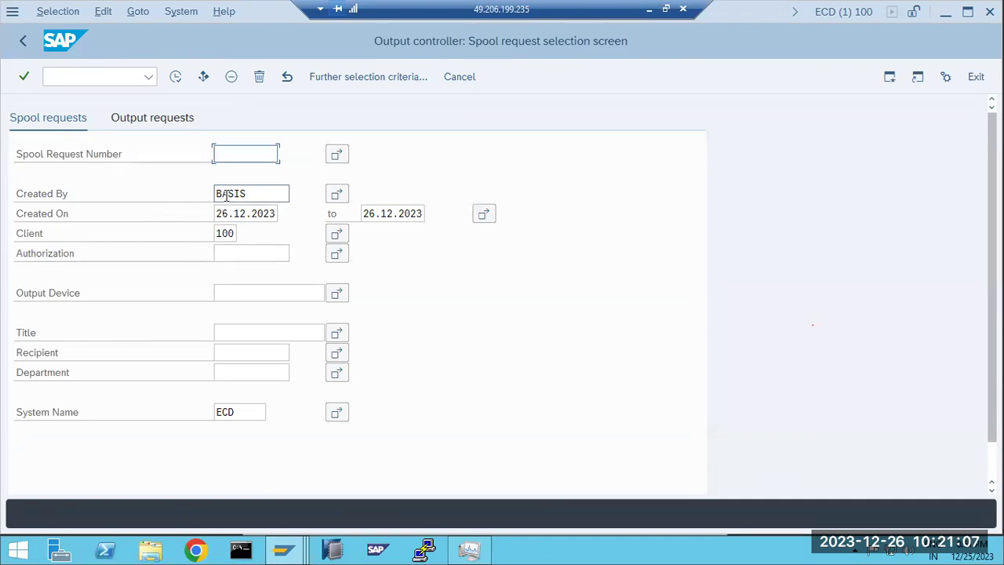
{"action": "left_click", "coordinate": [175, 76]}
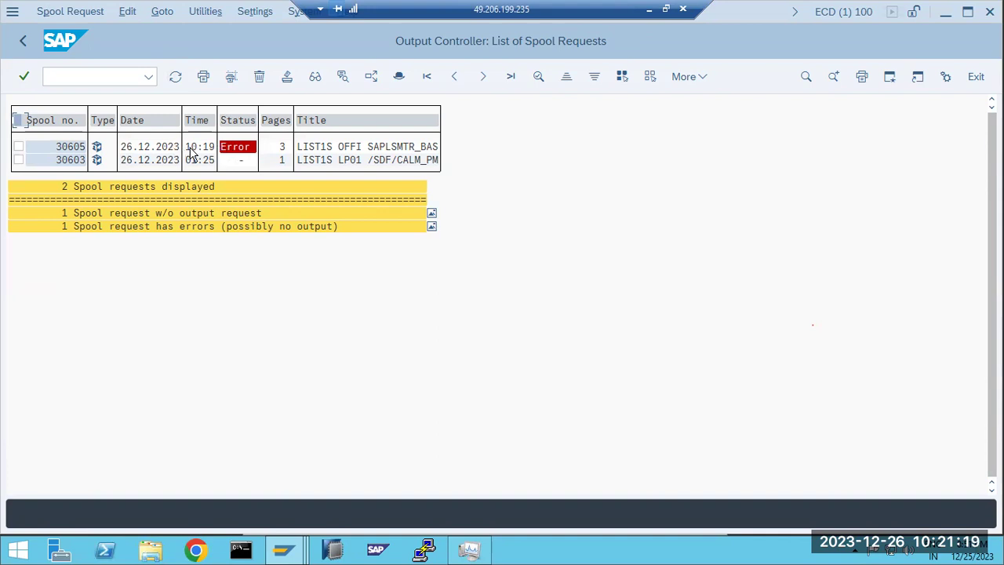
Examine the OFFICE-1f output request and its error log, and go back to the spool request selection screen.
{"action": "double_click", "coordinate": [234, 151]}
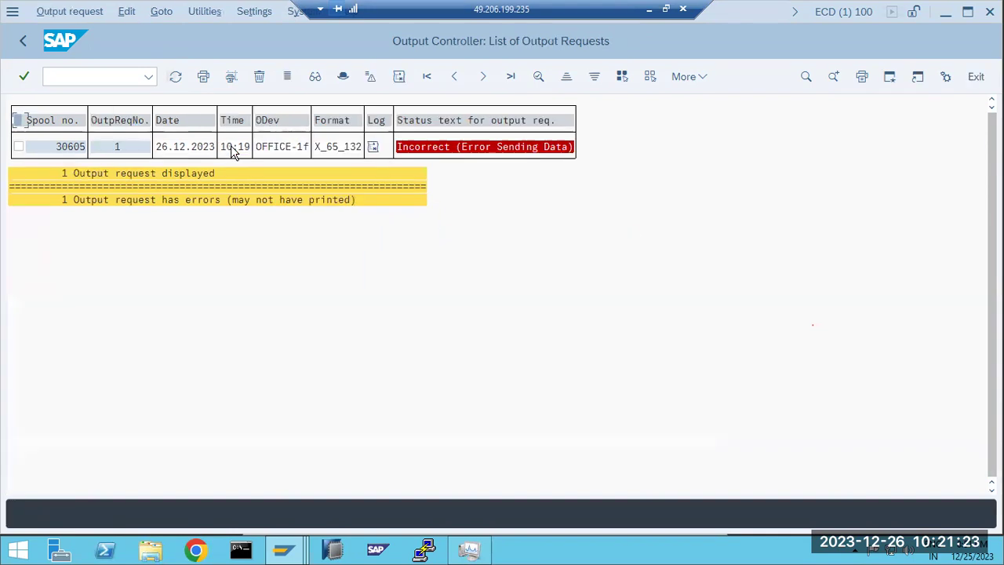
{"action": "left_click", "coordinate": [372, 149]}
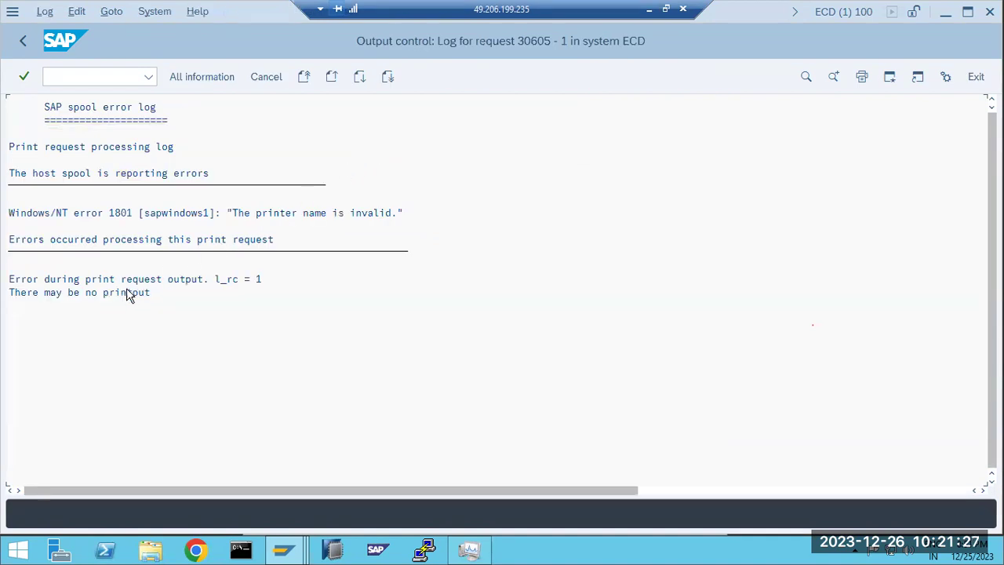
{"action": "left_click", "coordinate": [92, 280]}
{"action": "left_click", "coordinate": [22, 42]}
{"action": "left_click", "coordinate": [23, 42]}
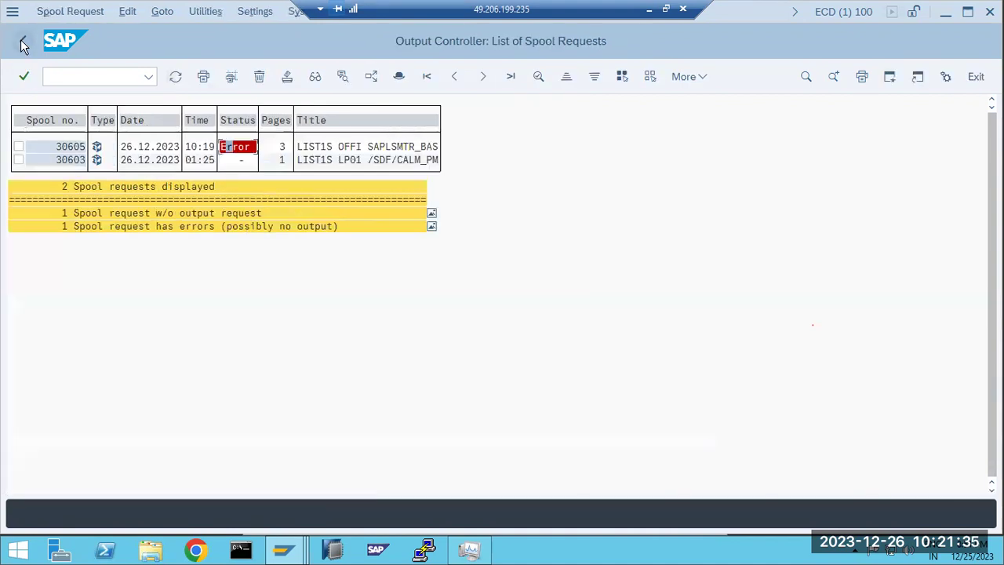
{"action": "left_click", "coordinate": [23, 42]}
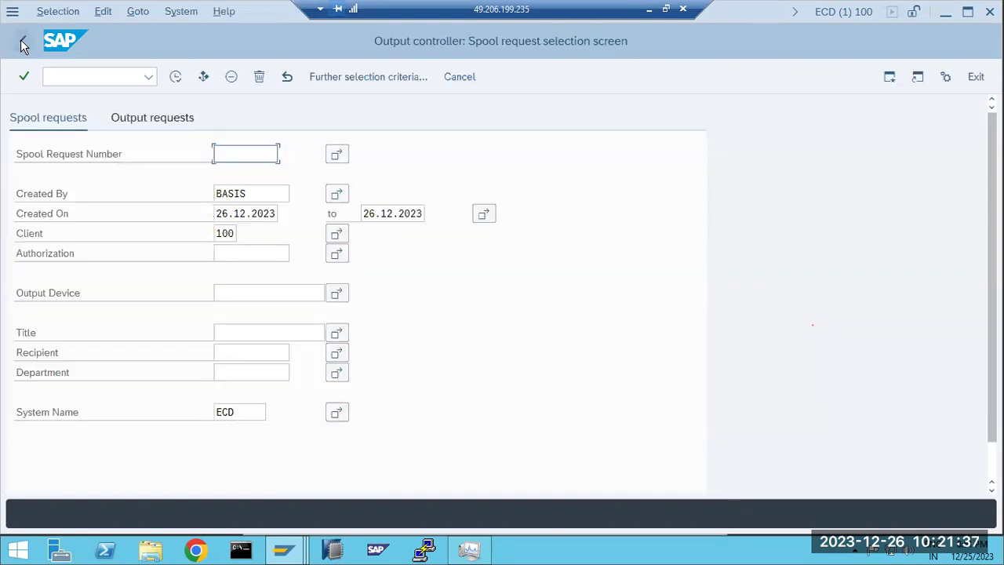
Open transaction sp02 and display the complete list of spool requests without narrowing the selection.
{"action": "left_click", "coordinate": [47, 72]}
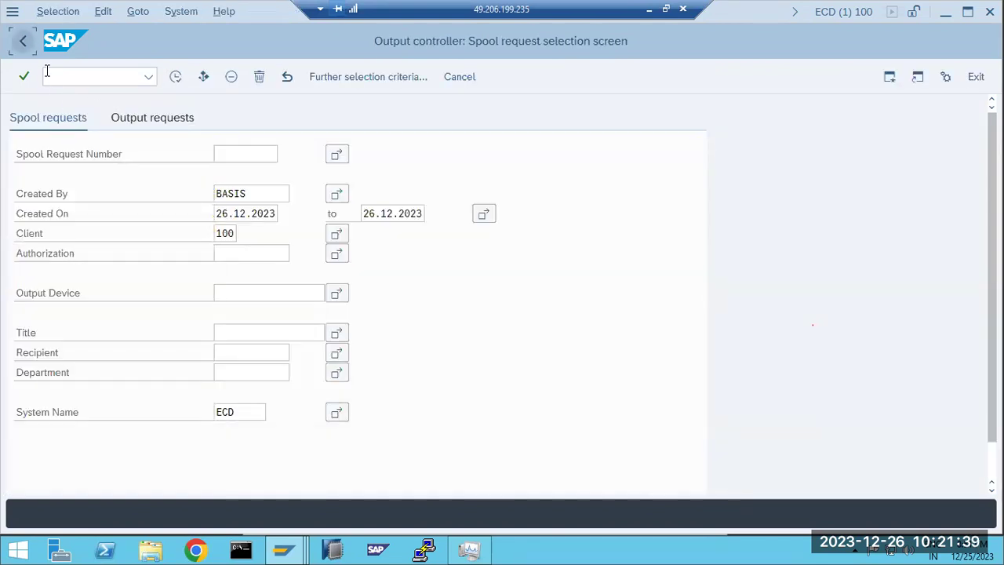
{"action": "left_click", "coordinate": [71, 80]}
{"action": "type", "text": "sp02"}
{"action": "key", "text": "Return"}
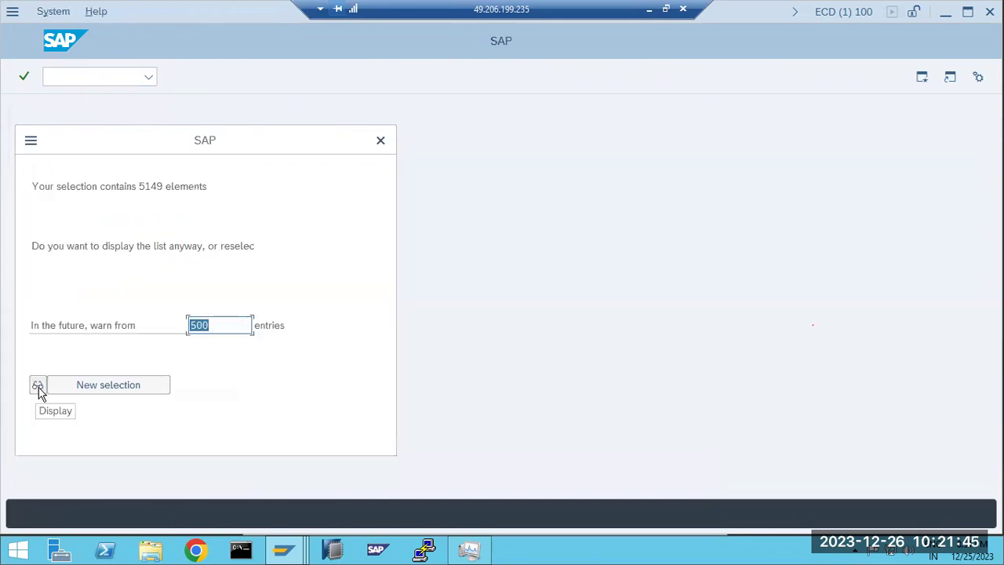
{"action": "left_click", "coordinate": [39, 387]}
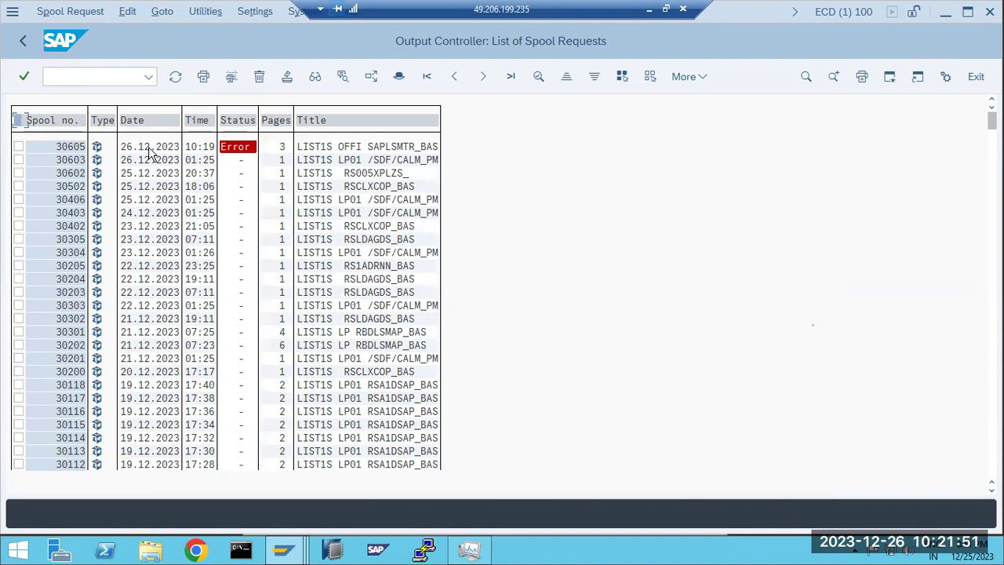
View the contents of the spool request sent to OFFI, and return to SAP Easy Access.
{"action": "left_click", "coordinate": [341, 147]}
{"action": "left_click", "coordinate": [96, 150]}
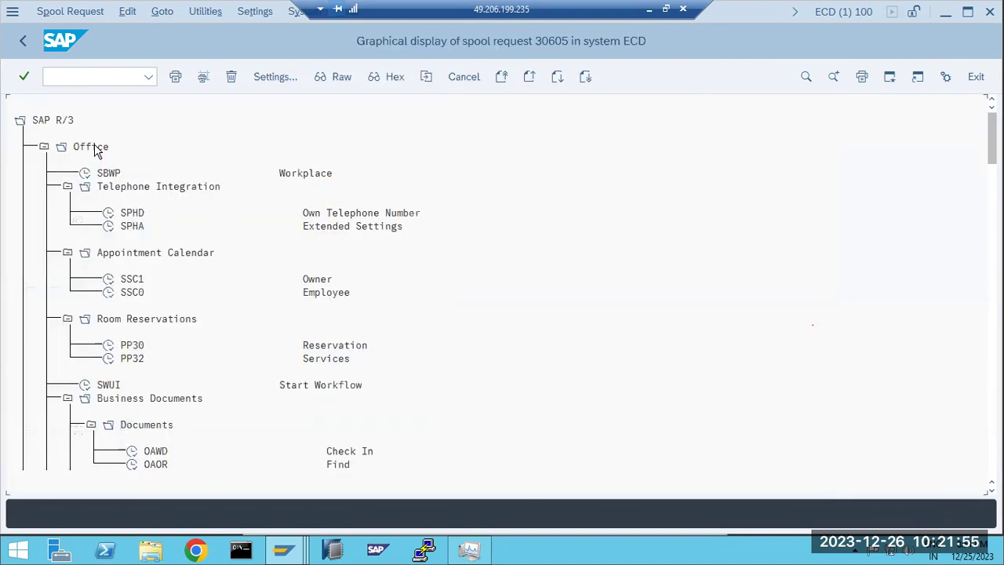
{"action": "scroll", "coordinate": [90, 200], "scroll_direction": "down", "scroll_amount": 2}
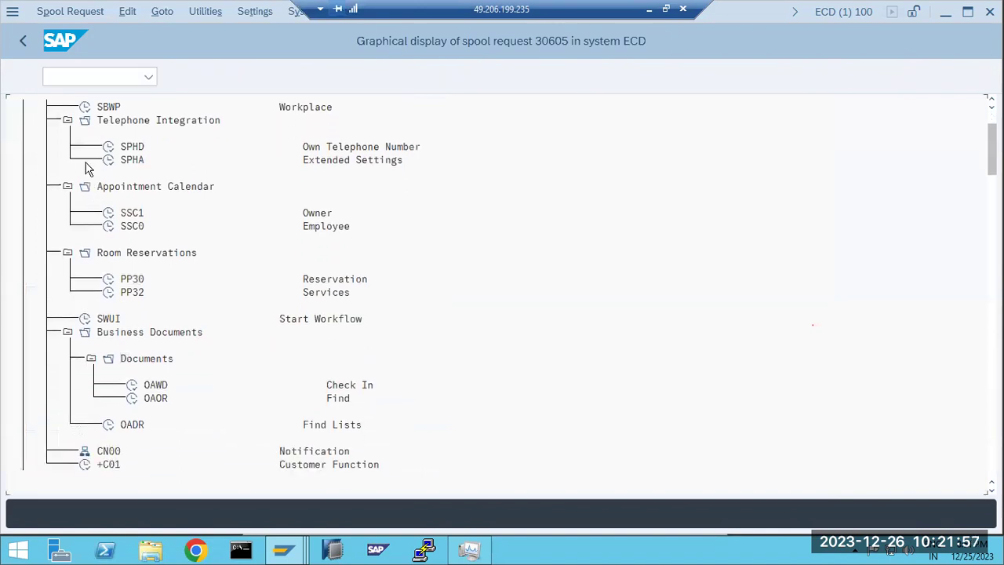
{"action": "left_click", "coordinate": [25, 40]}
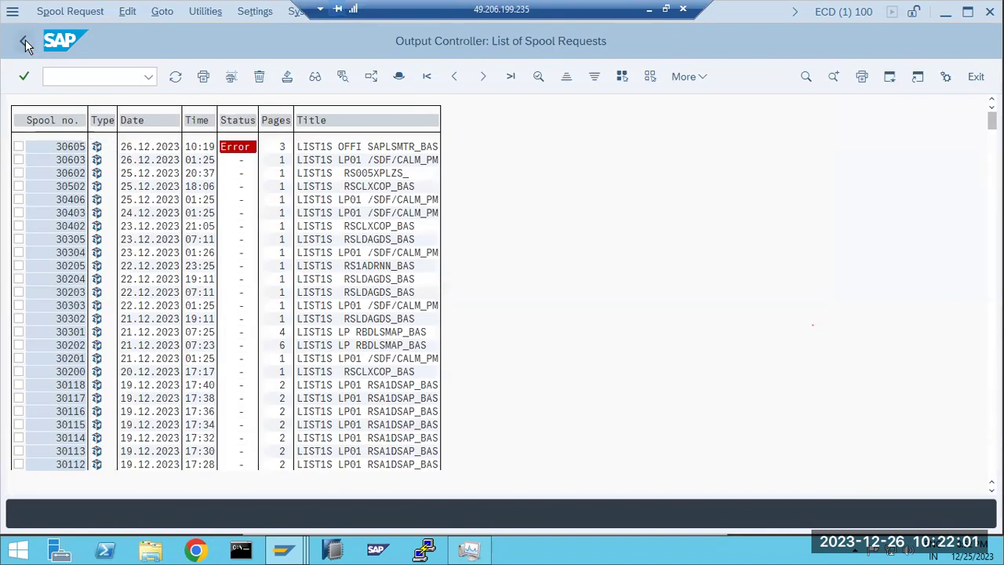
{"action": "left_click", "coordinate": [25, 41]}
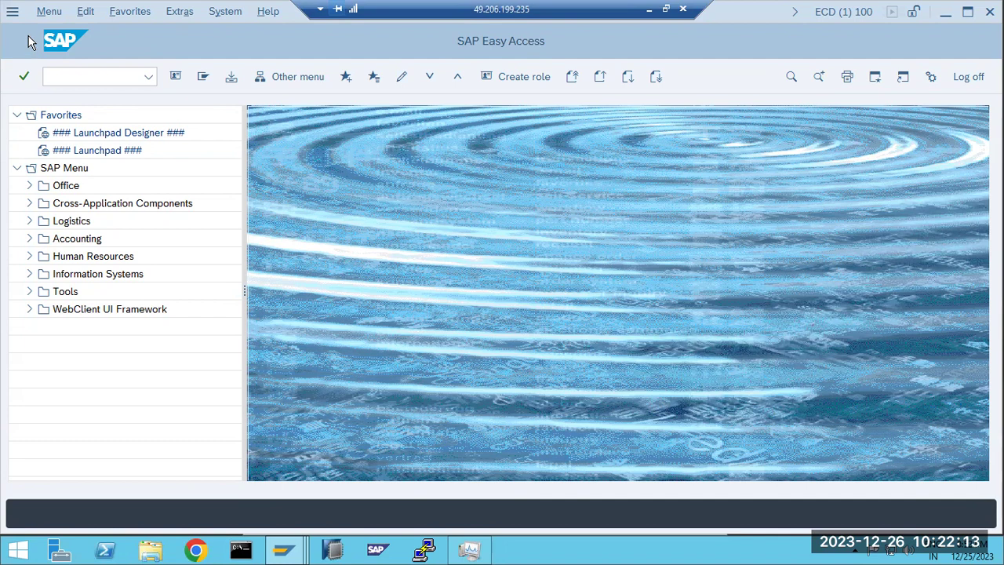
Close Task Manager and open spool administration with transaction spad.
{"action": "mouse_move", "coordinate": [464, 552]}
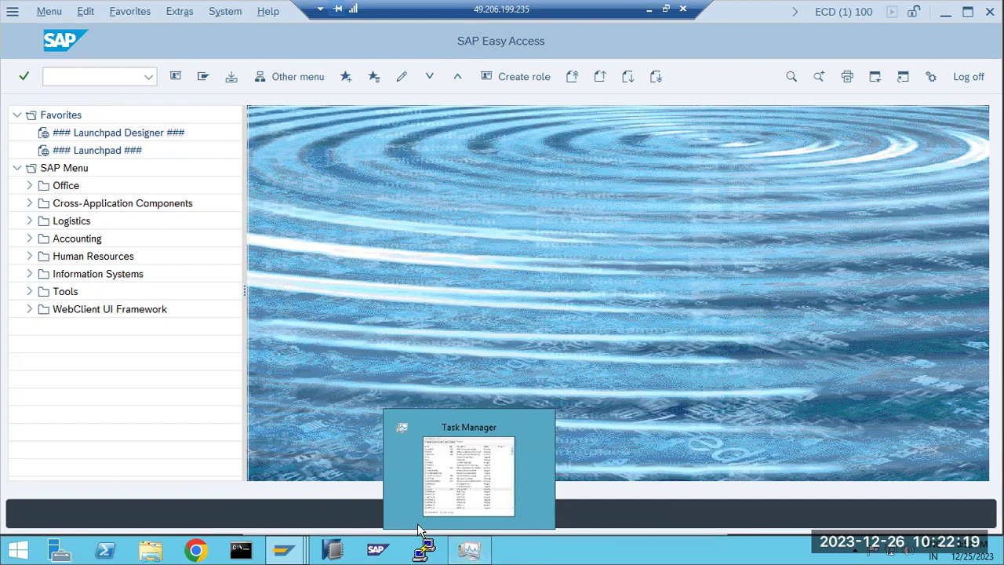
{"action": "left_click", "coordinate": [536, 428]}
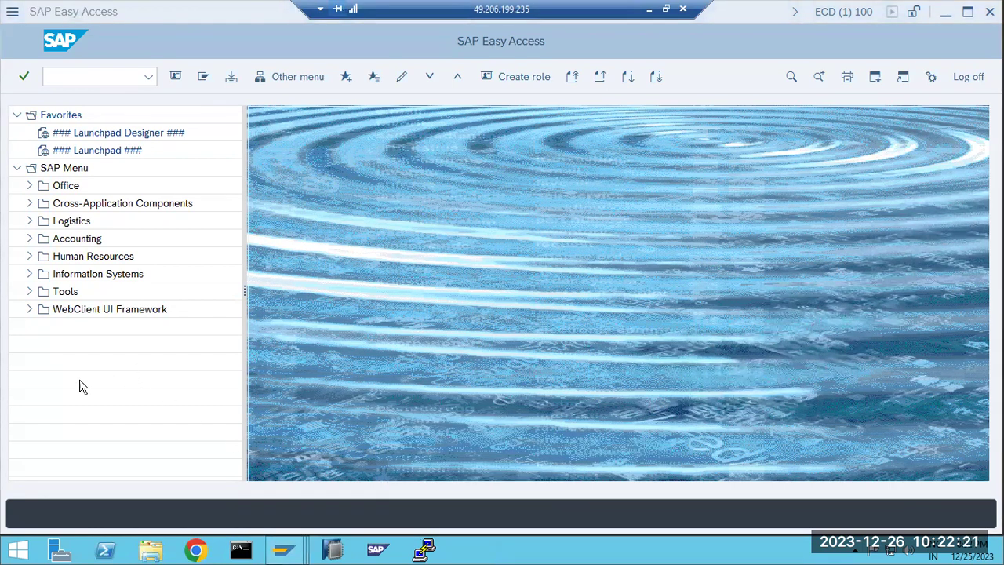
{"action": "left_click", "coordinate": [65, 78]}
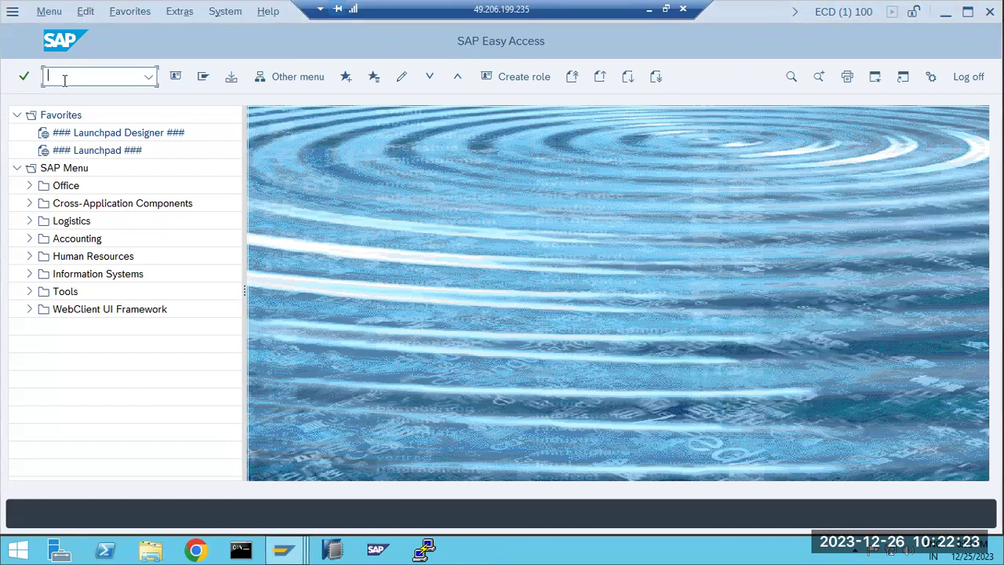
{"action": "type", "text": "spad"}
{"action": "key", "text": "Return"}
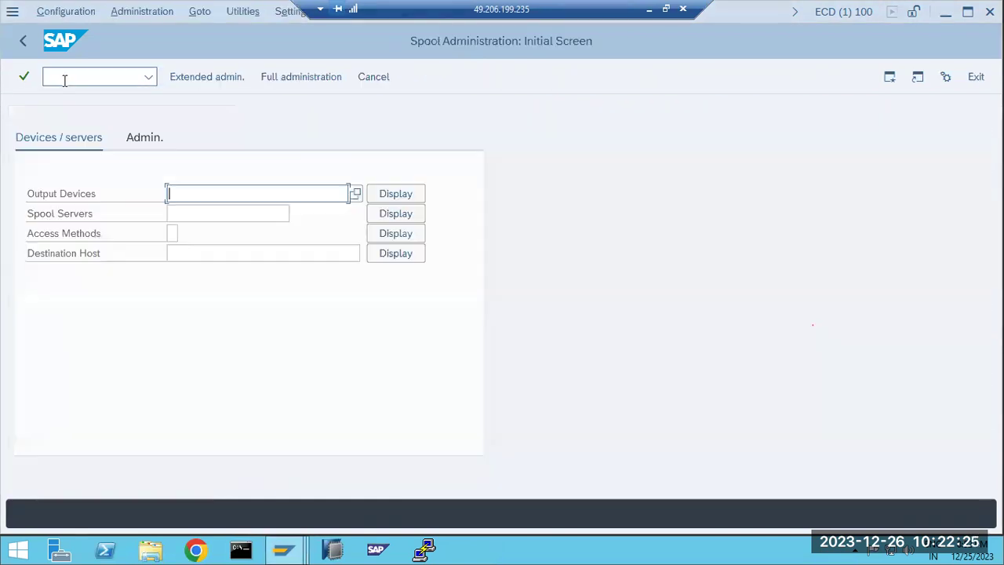
Display the list of output devices and open OFFICE-1f in change mode.
{"action": "left_click", "coordinate": [402, 196]}
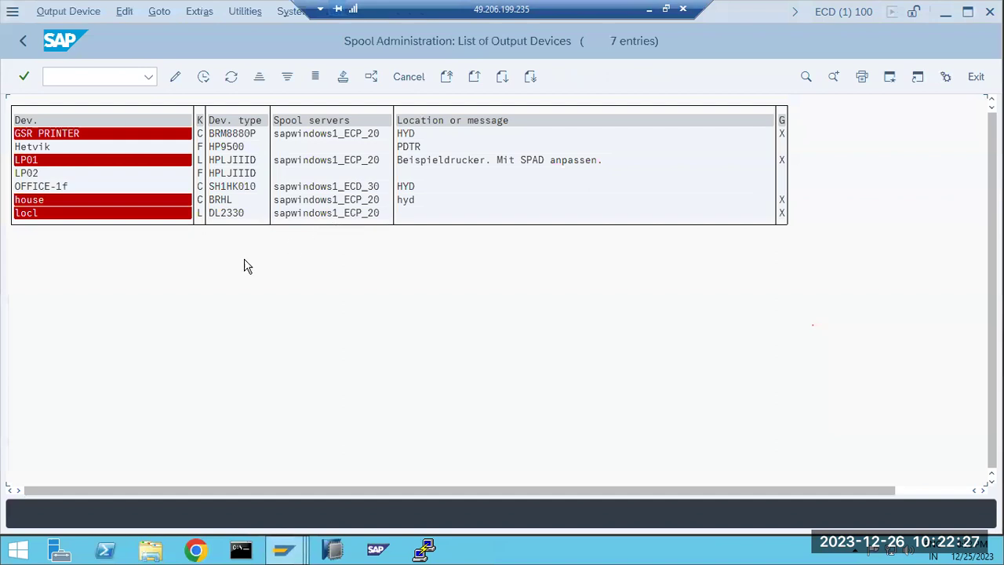
{"action": "double_click", "coordinate": [44, 185]}
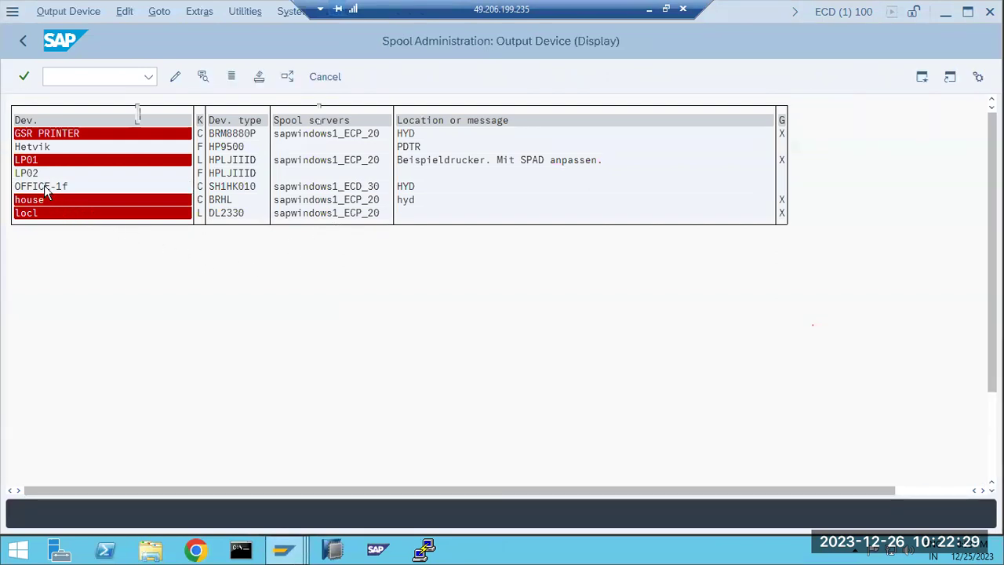
{"action": "left_click", "coordinate": [176, 78]}
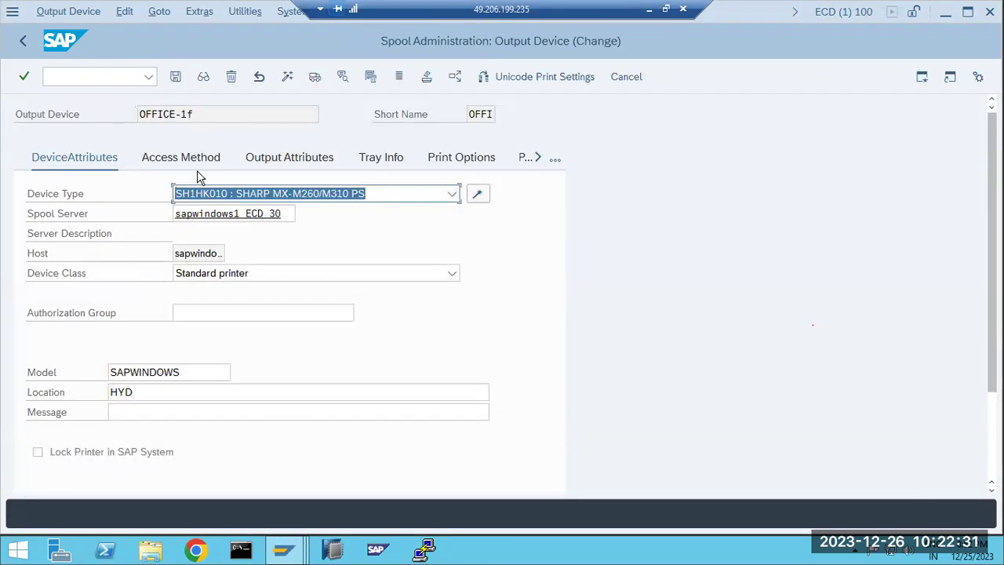
Set the host spool access method to F: Printing on Front End Computer, save the device and return to SAP Easy Access.
{"action": "left_click", "coordinate": [197, 159]}
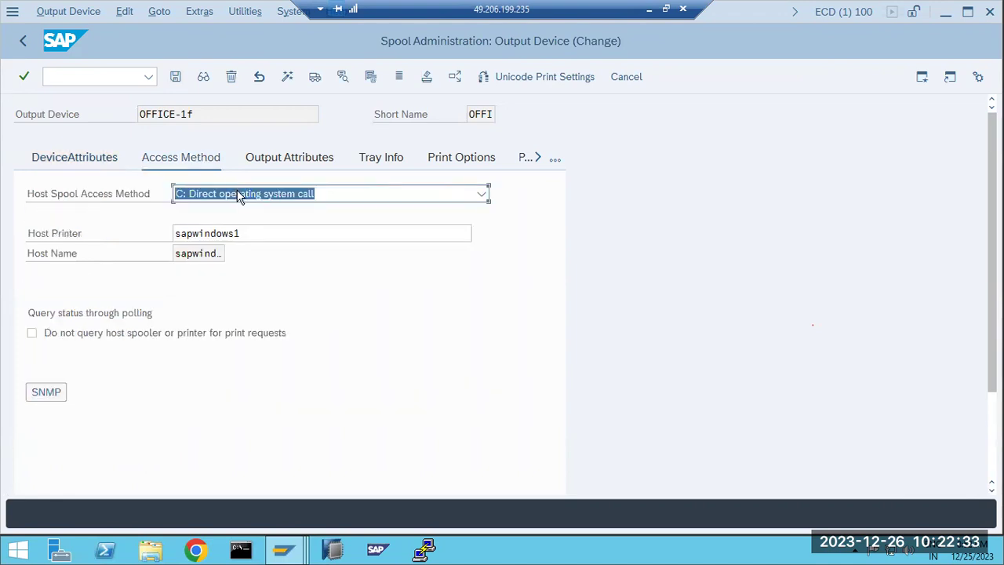
{"action": "left_click", "coordinate": [239, 196]}
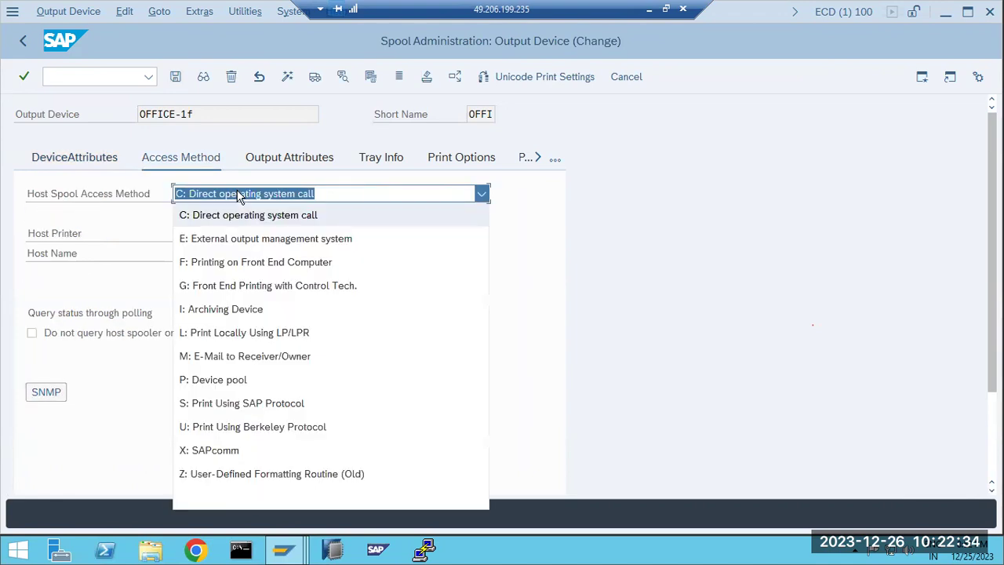
{"action": "left_click", "coordinate": [226, 261]}
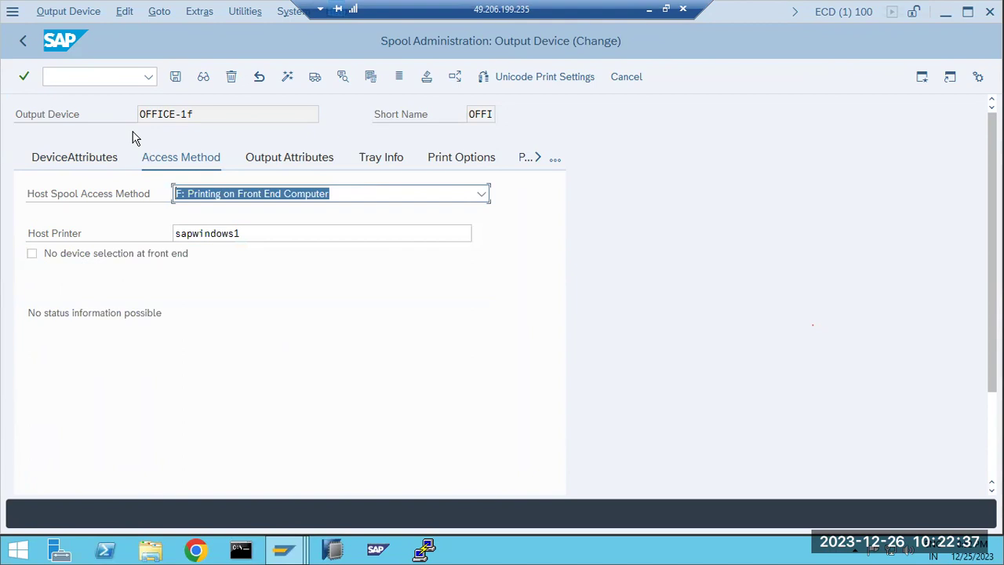
{"action": "left_click", "coordinate": [174, 76]}
{"action": "left_click", "coordinate": [175, 76]}
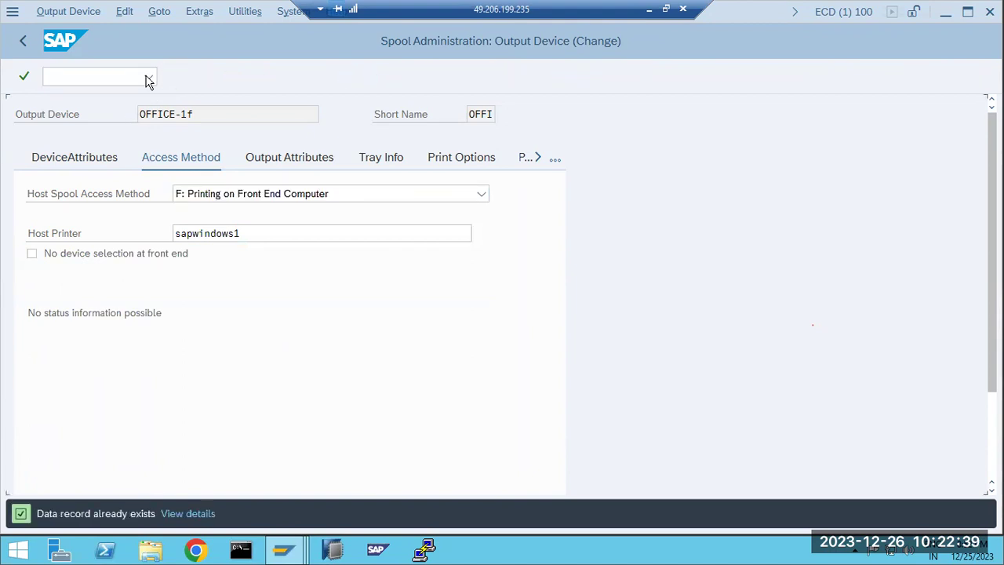
{"action": "left_click", "coordinate": [22, 40]}
{"action": "left_click", "coordinate": [22, 39]}
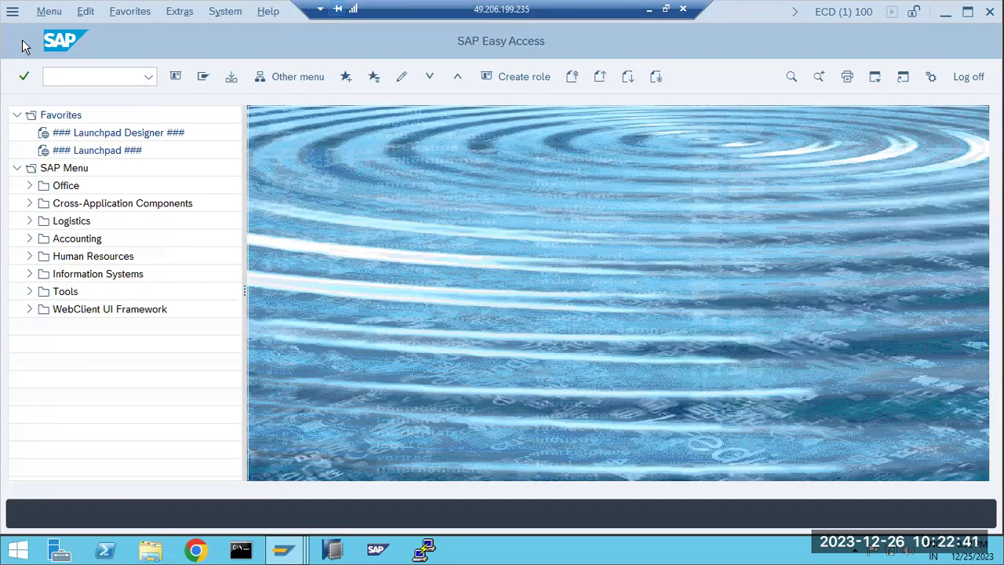
Open the Business Workplace from the Office folder, allowing the requested file access, and display its appointment calendar.
{"action": "left_click", "coordinate": [95, 76]}
{"action": "type", "text": "s"}
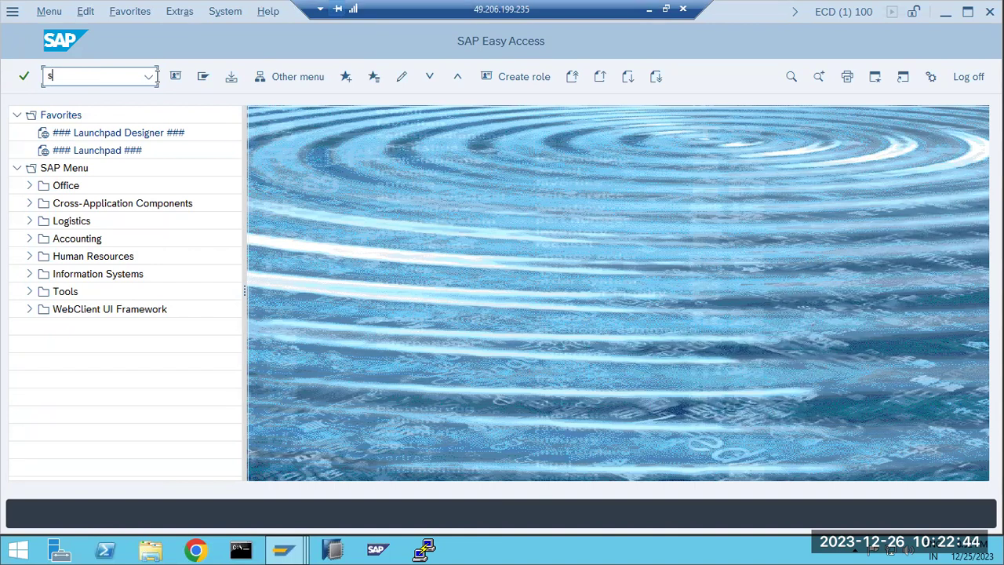
{"action": "left_click", "coordinate": [30, 187]}
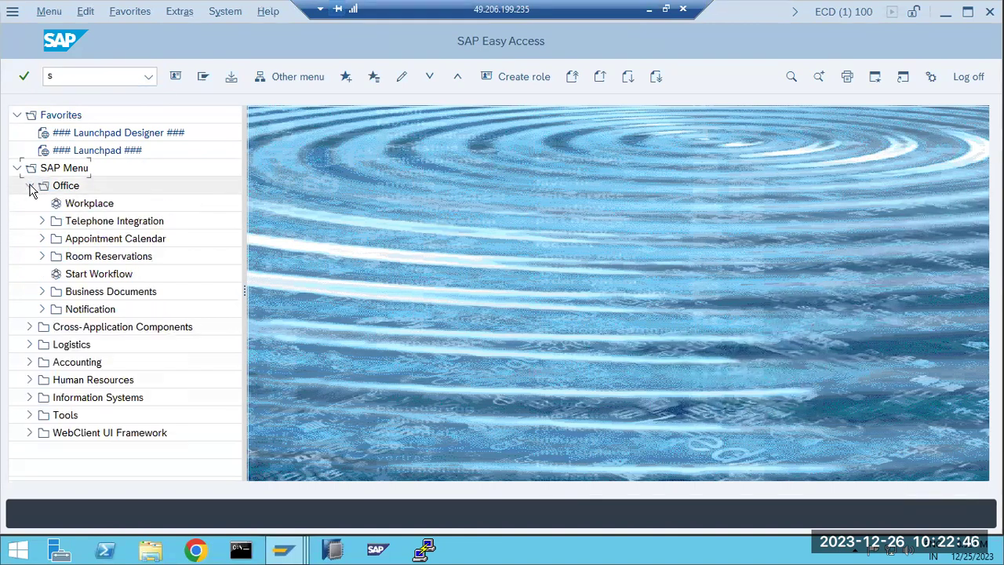
{"action": "double_click", "coordinate": [82, 204]}
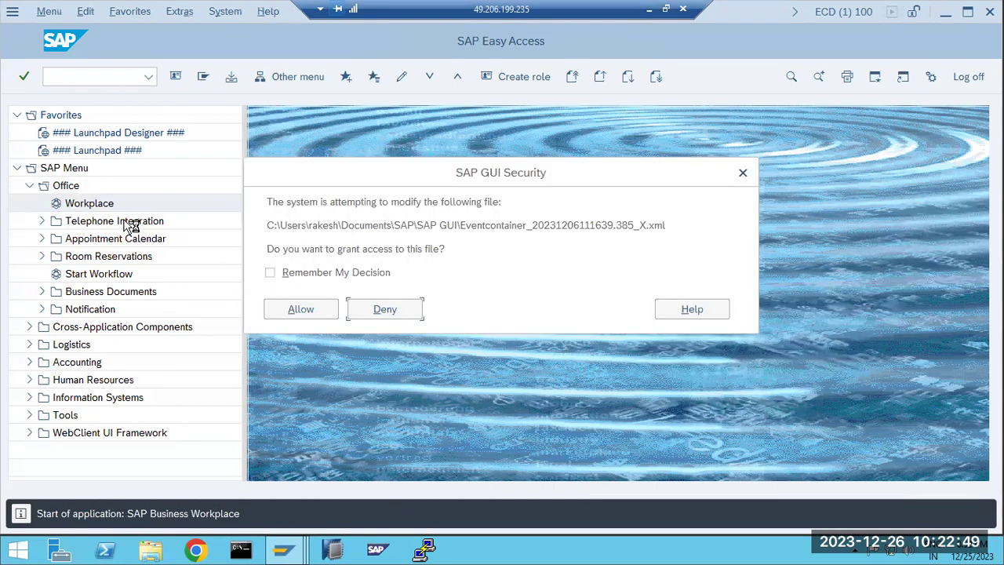
{"action": "left_click", "coordinate": [289, 310]}
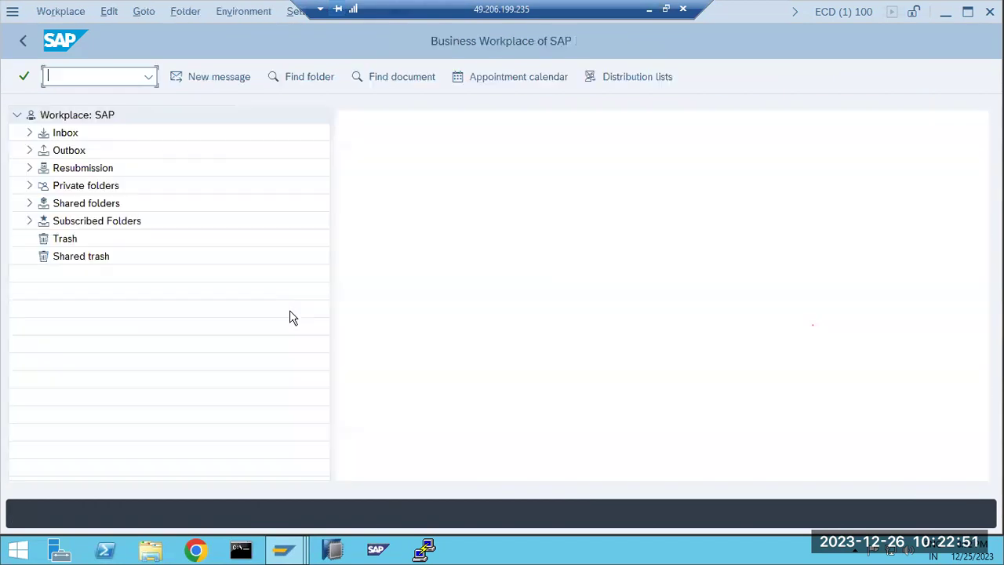
{"action": "left_click", "coordinate": [612, 177]}
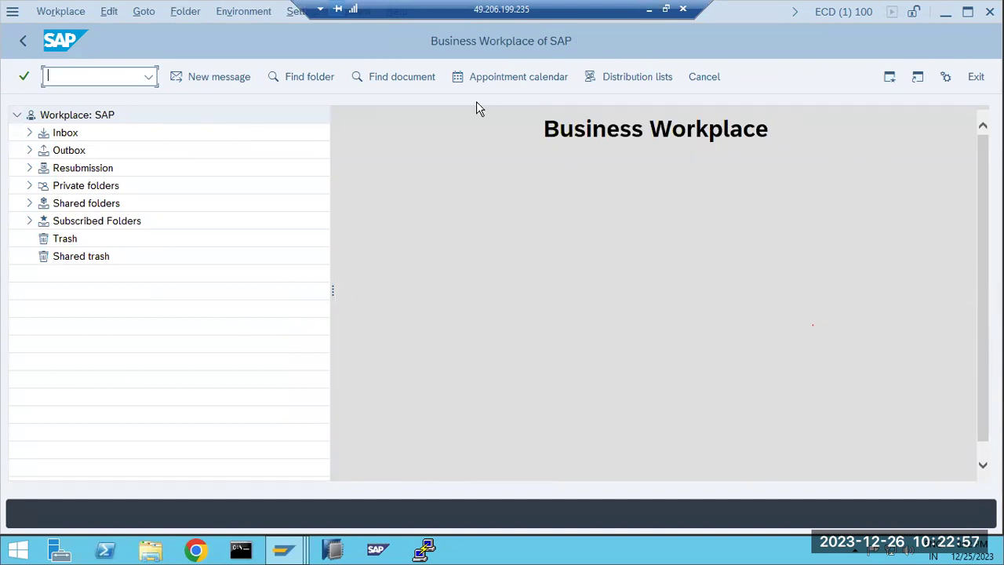
{"action": "left_click", "coordinate": [489, 84]}
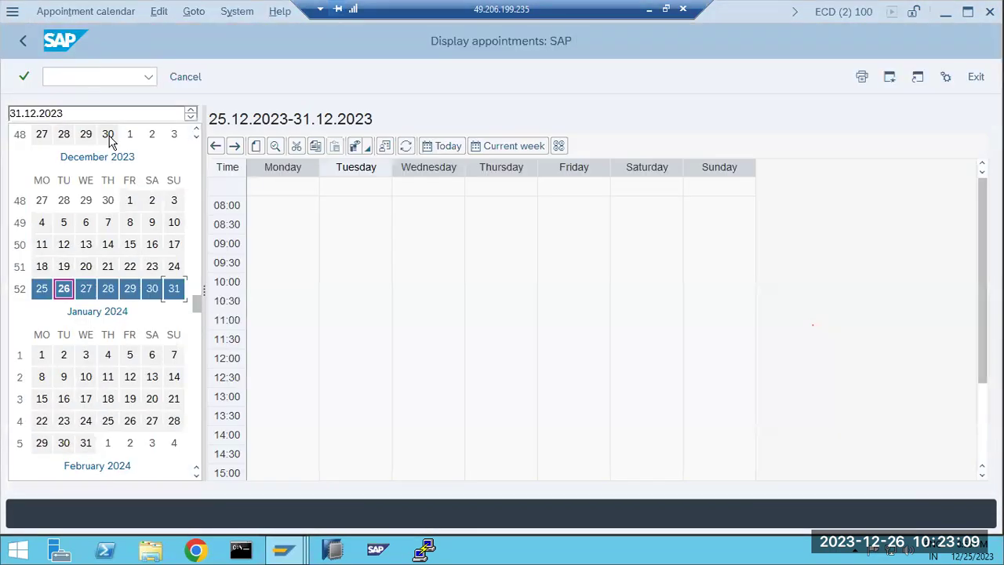
Start printing the appointment screen list and choose OFFICE-1f as the output device from the device search.
{"action": "left_click", "coordinate": [861, 78]}
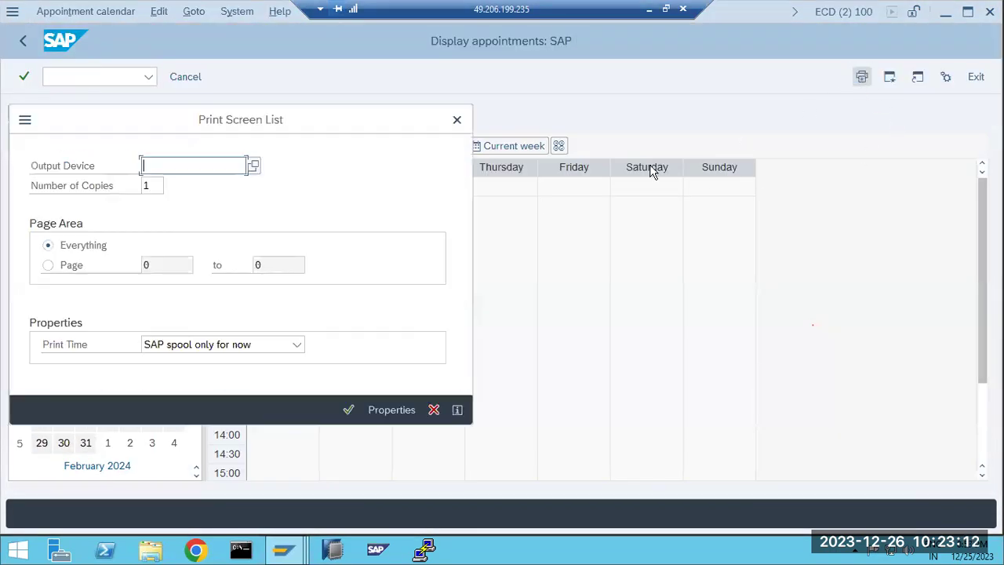
{"action": "left_click", "coordinate": [241, 169]}
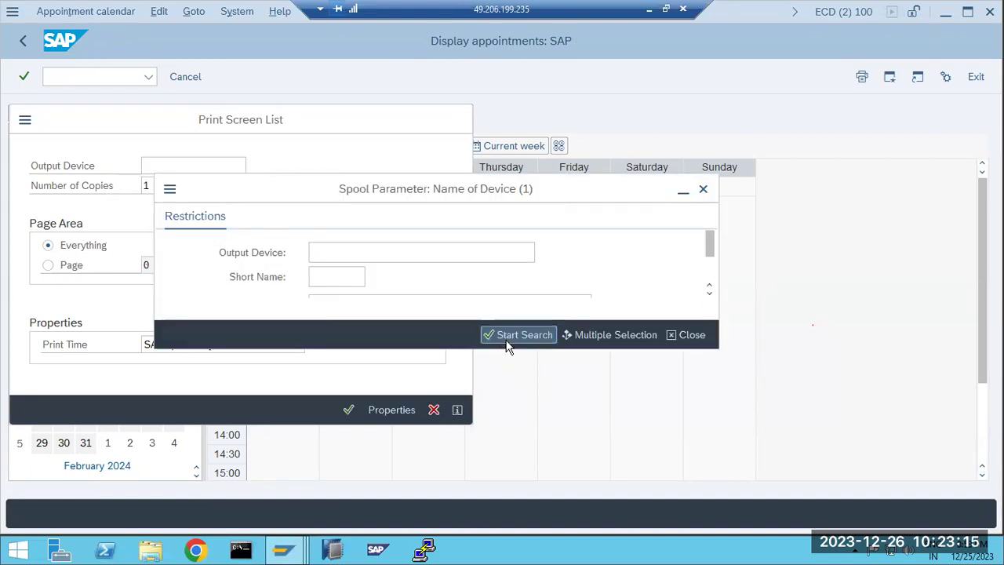
{"action": "left_click", "coordinate": [506, 343]}
{"action": "double_click", "coordinate": [197, 414]}
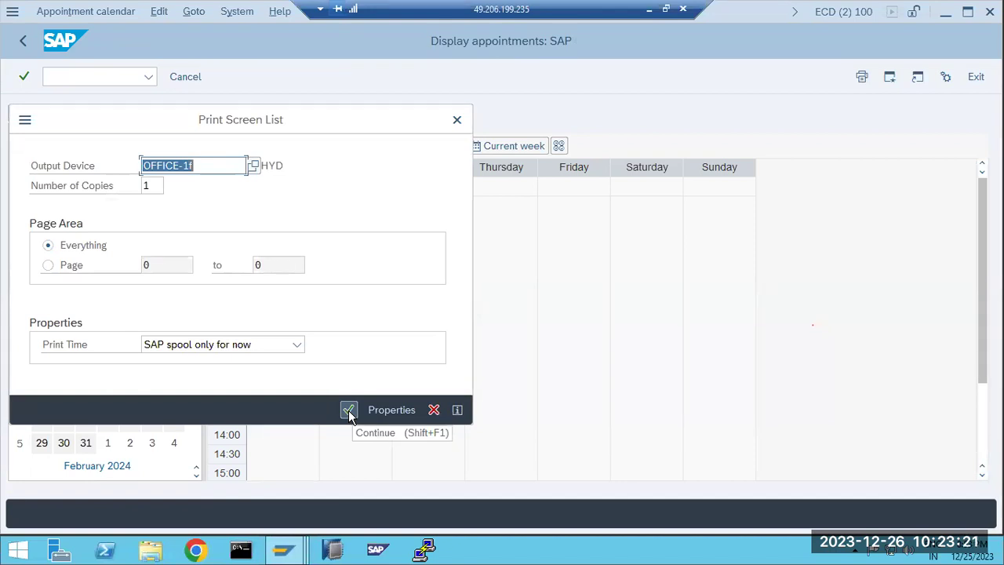
Switch to the local Windows desktop and check the installed devices in the Printers & scanners settings.
{"action": "left_click", "coordinate": [648, 10]}
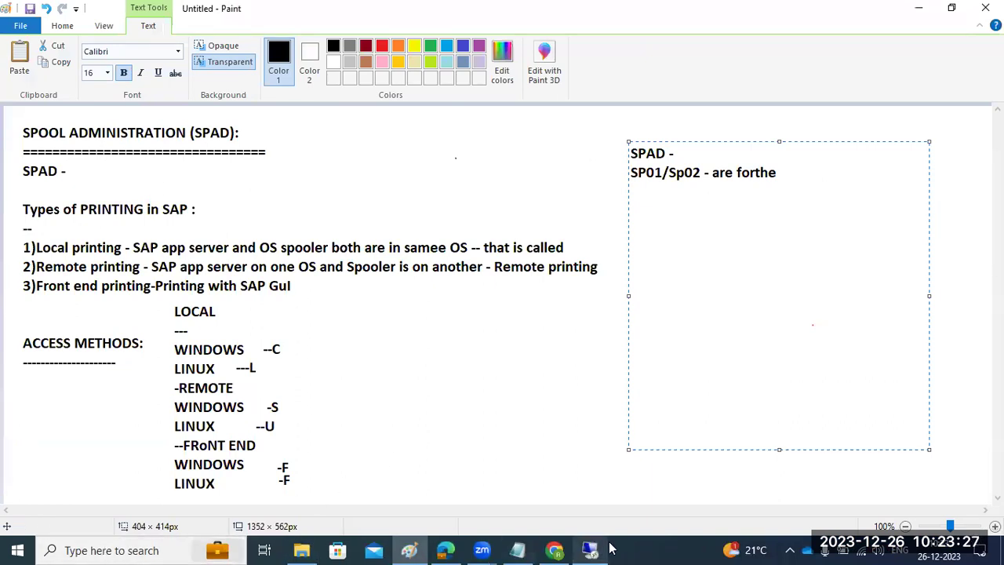
{"action": "right_click", "coordinate": [636, 546]}
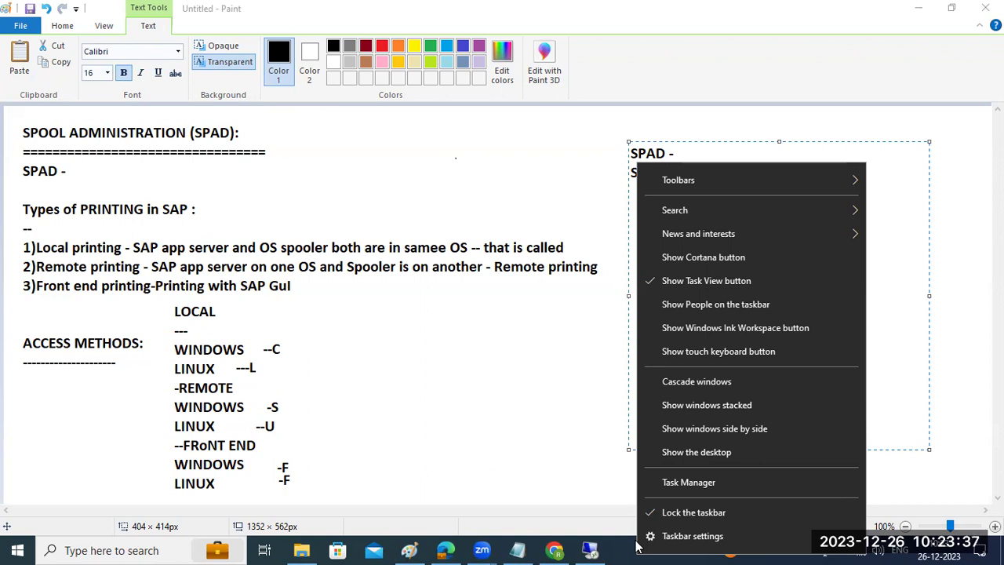
{"action": "left_click", "coordinate": [111, 549]}
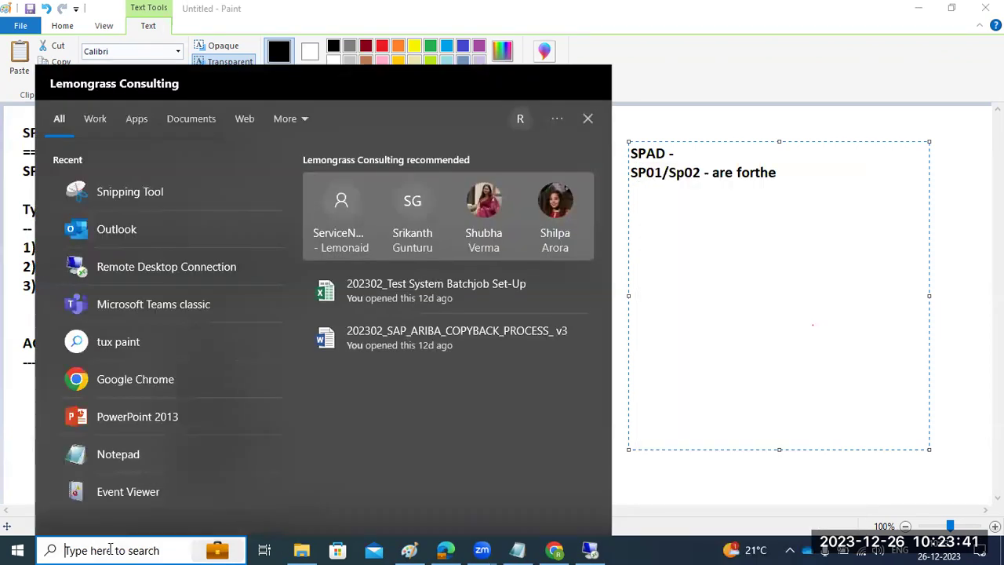
{"action": "type", "text": "prin"}
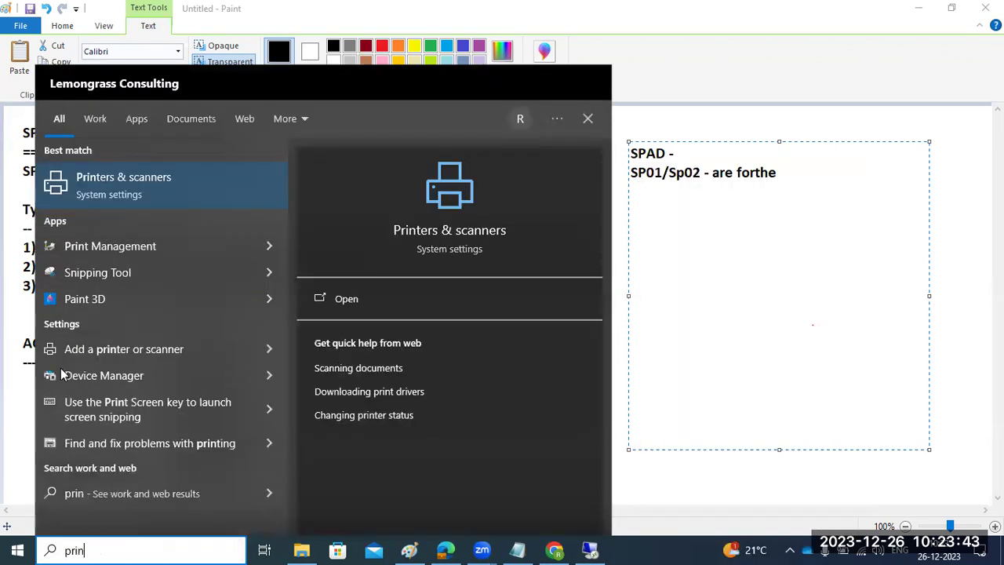
{"action": "left_click", "coordinate": [107, 192]}
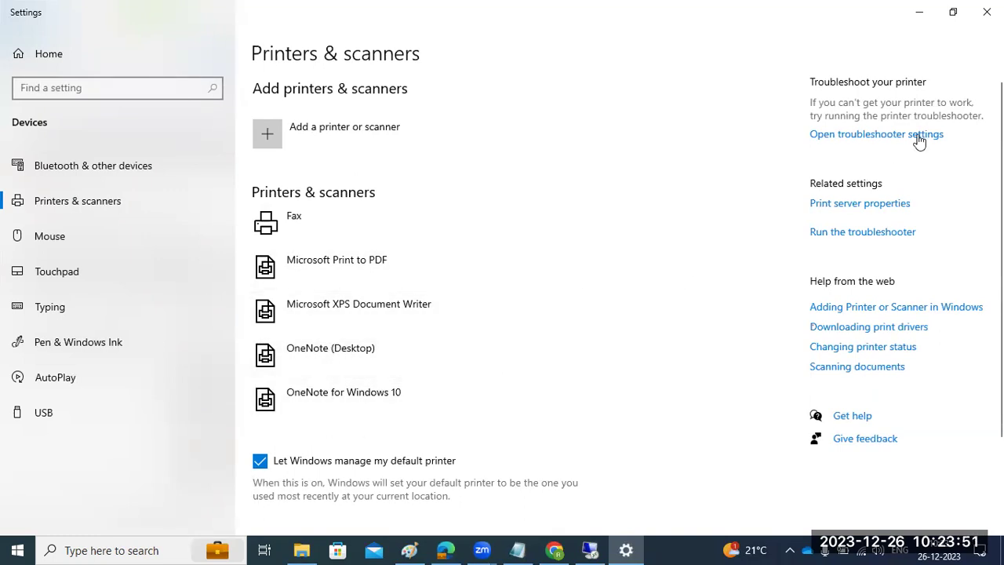
{"action": "left_click", "coordinate": [919, 11]}
Return to the remote SAP session and send the screen list to OFFICE-1f with print time SAP spool only for now.
{"action": "left_click", "coordinate": [594, 551]}
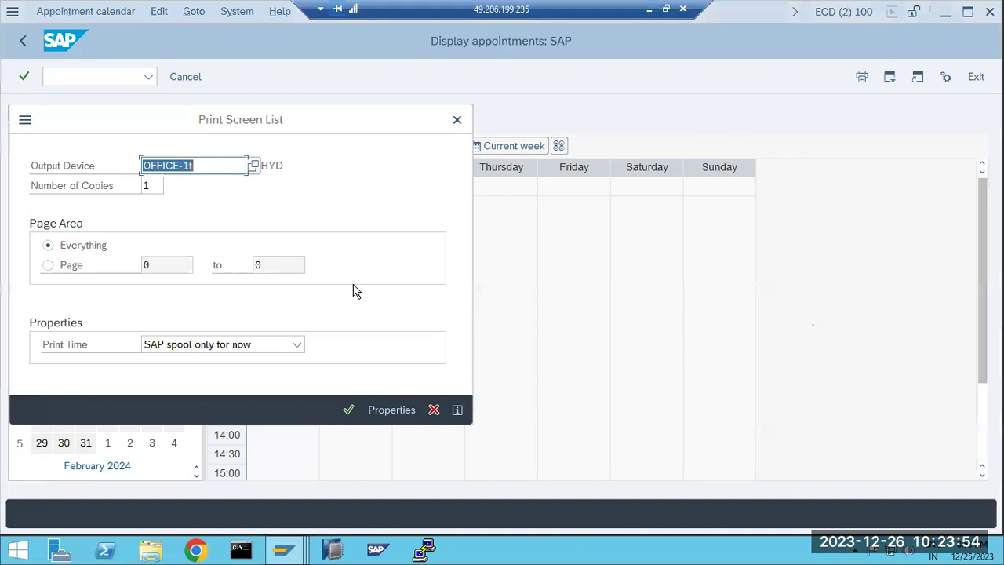
{"action": "left_click", "coordinate": [348, 409]}
{"action": "left_click", "coordinate": [416, 517]}
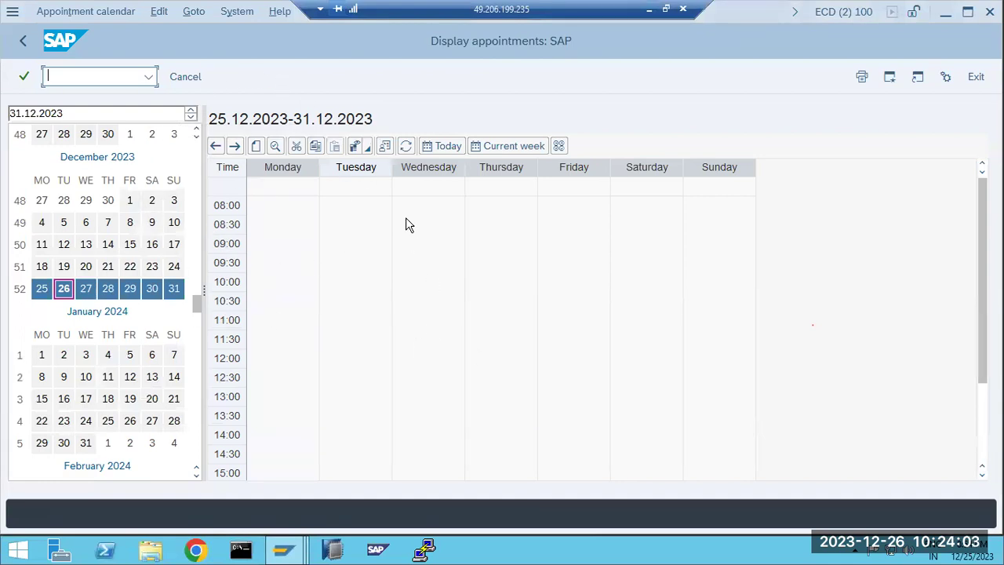
Print the appointment screen list again on output device OFFICE-1f with the print time set to Immediately.
{"action": "left_click", "coordinate": [861, 76]}
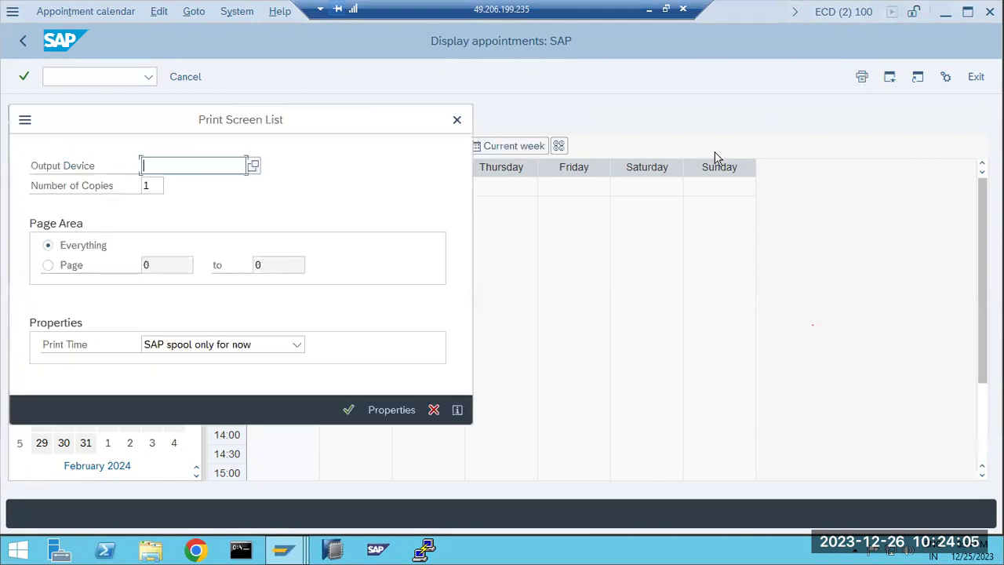
{"action": "left_click", "coordinate": [274, 344]}
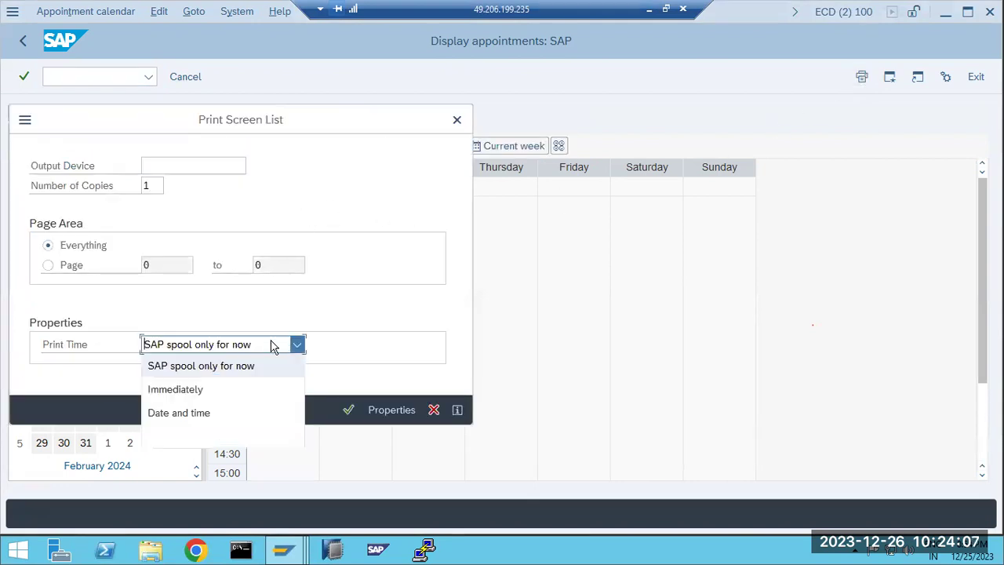
{"action": "left_click", "coordinate": [156, 392]}
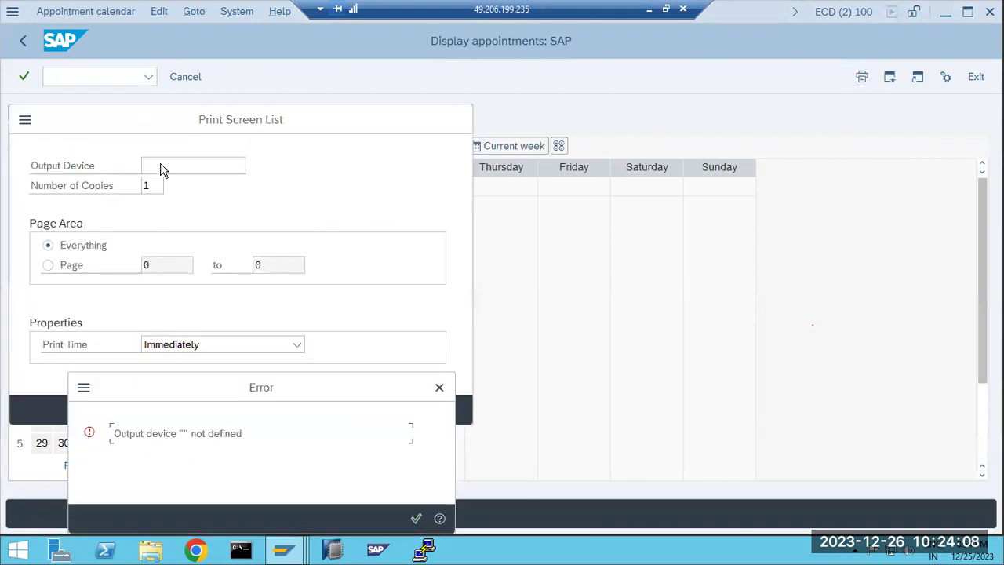
{"action": "left_click", "coordinate": [415, 517]}
{"action": "left_click", "coordinate": [251, 166]}
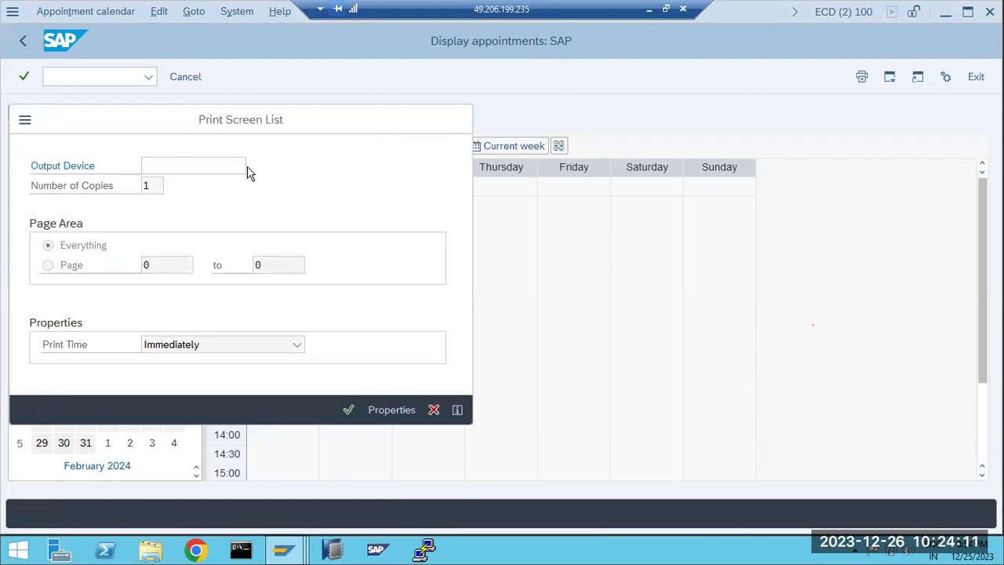
{"action": "left_click", "coordinate": [519, 335]}
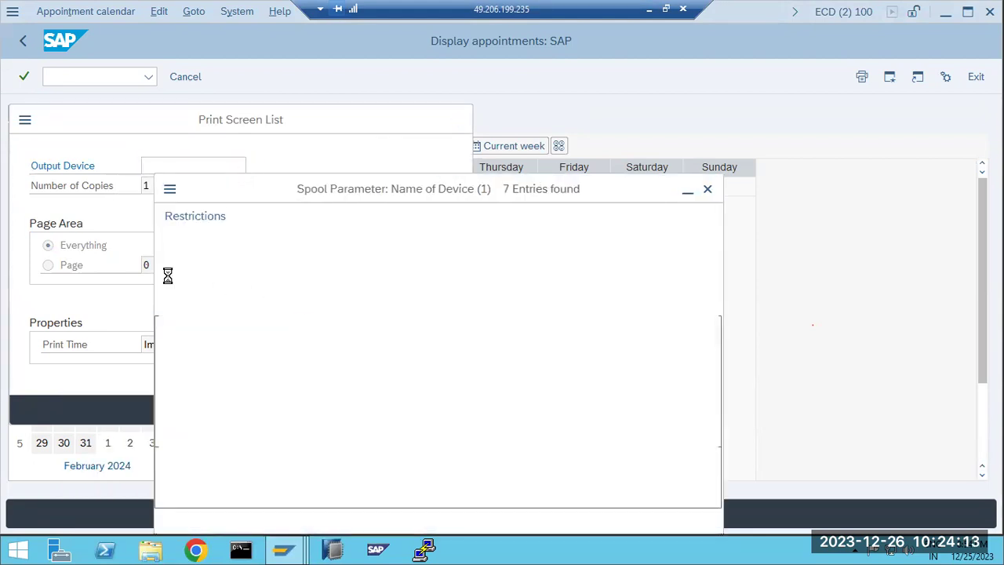
{"action": "double_click", "coordinate": [206, 414]}
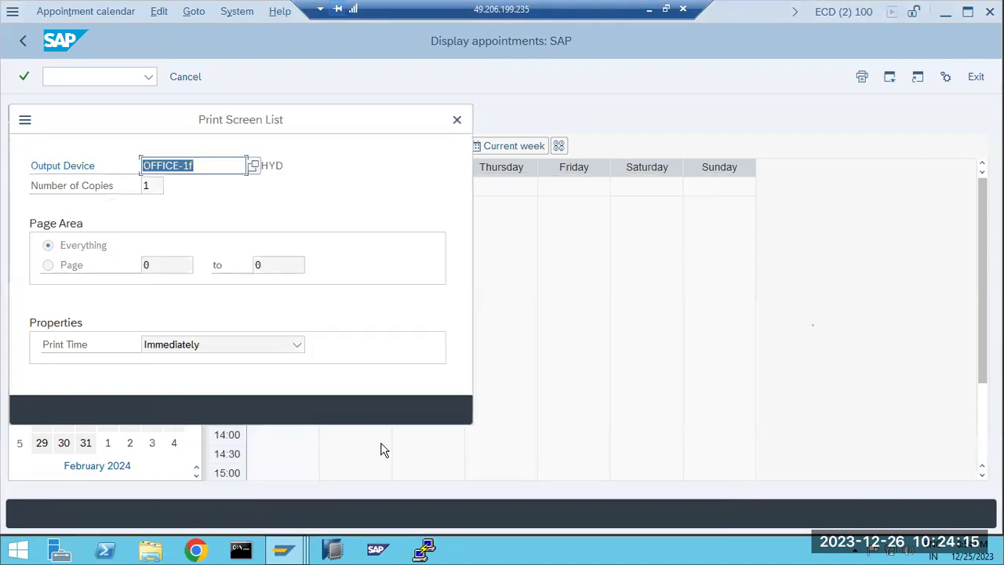
{"action": "left_click", "coordinate": [348, 409]}
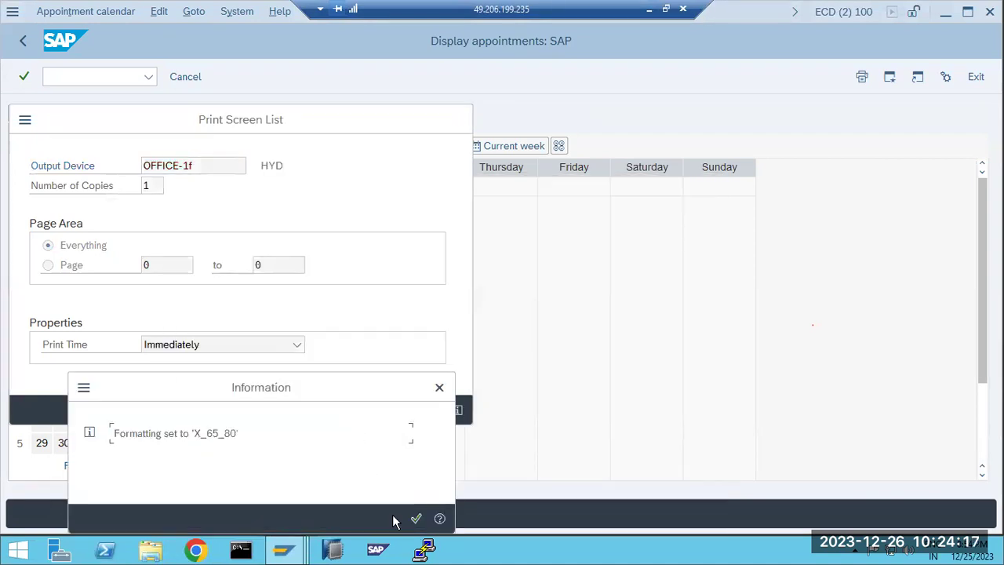
{"action": "left_click", "coordinate": [415, 519]}
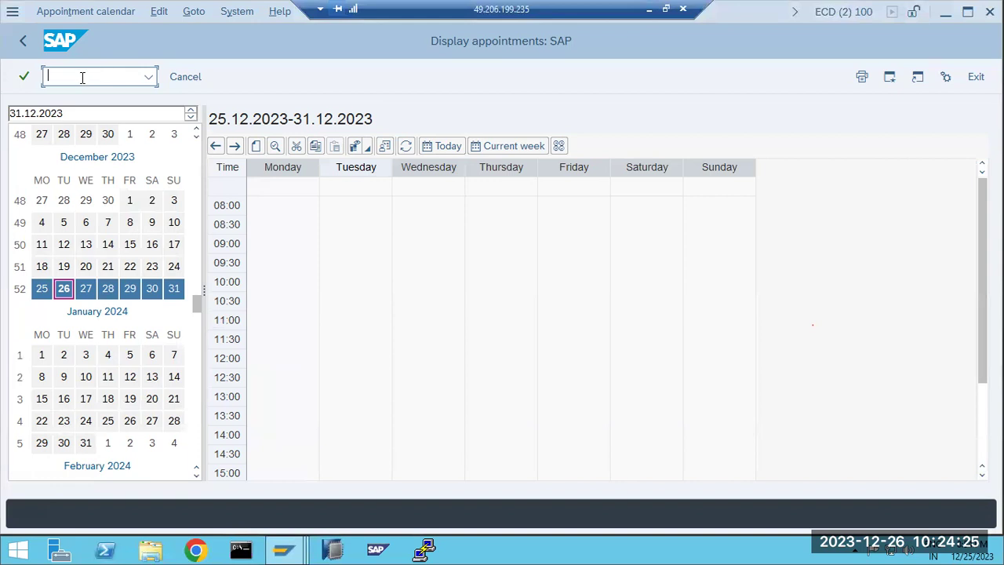
Open transaction sp01 with /nsp01, list the spool requests and display the output request of the newest one.
{"action": "type", "text": "/nsp01"}
{"action": "key", "text": "Return"}
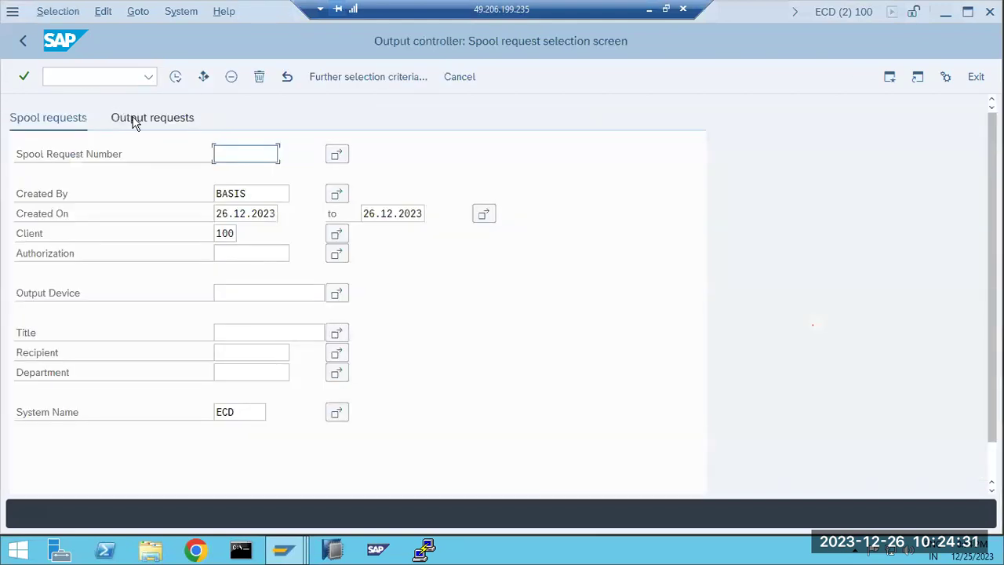
{"action": "left_click", "coordinate": [175, 76]}
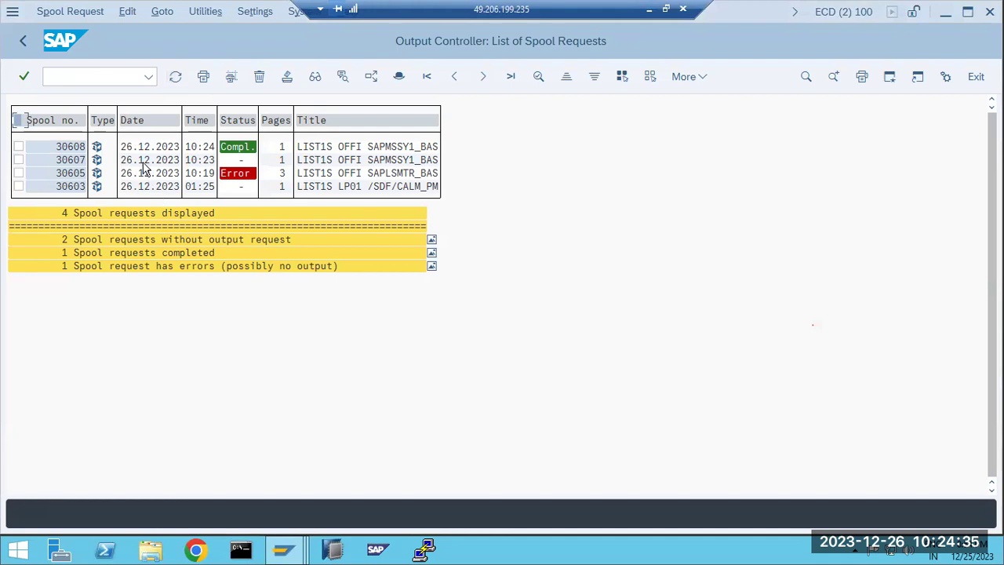
{"action": "left_click", "coordinate": [226, 151]}
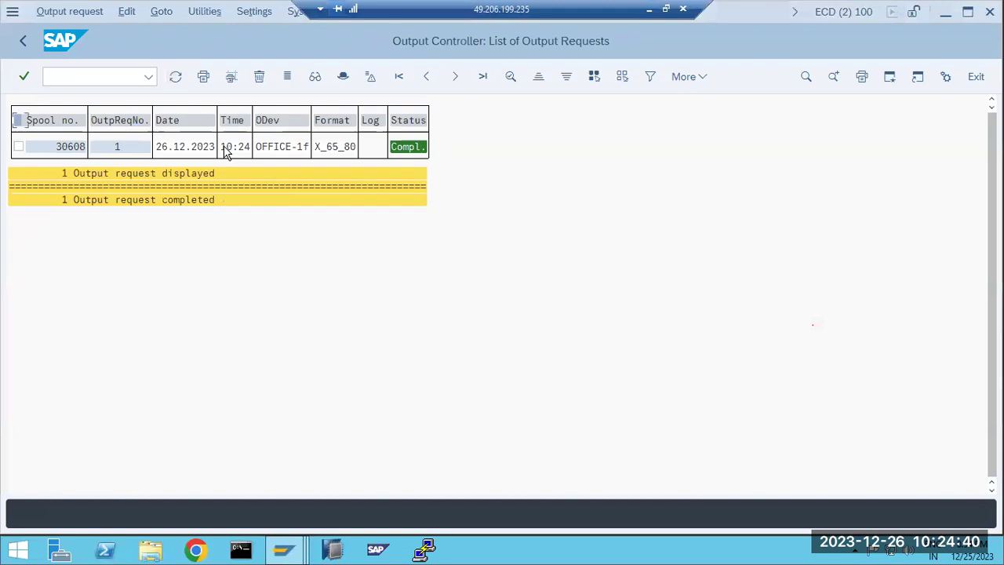
Open the status description of the completed output request, read its message and PrintOut entries, and close it.
{"action": "left_click", "coordinate": [402, 149]}
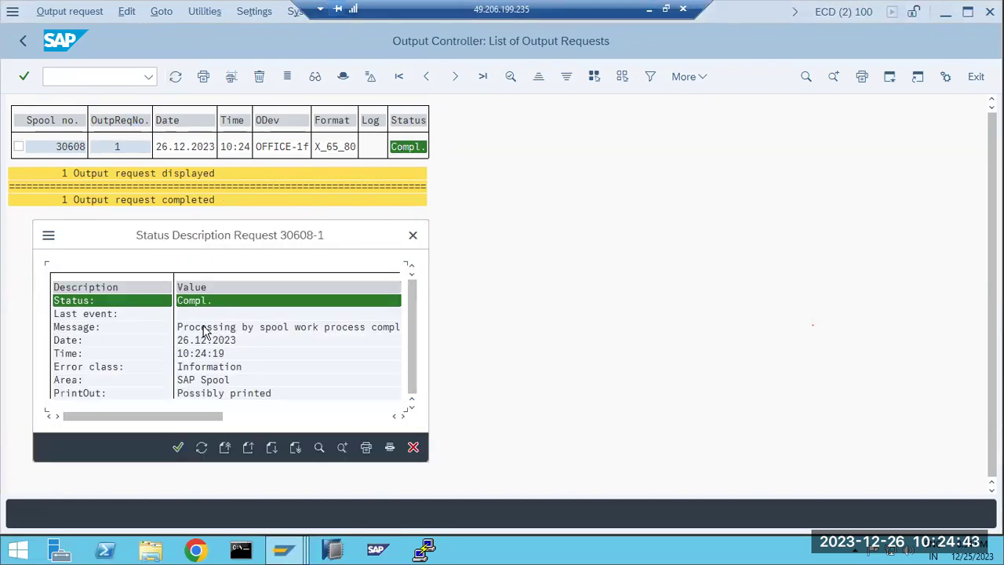
{"action": "left_click", "coordinate": [277, 330]}
{"action": "scroll", "coordinate": [238, 375], "scroll_direction": "down", "scroll_amount": 1}
{"action": "left_click", "coordinate": [201, 381]}
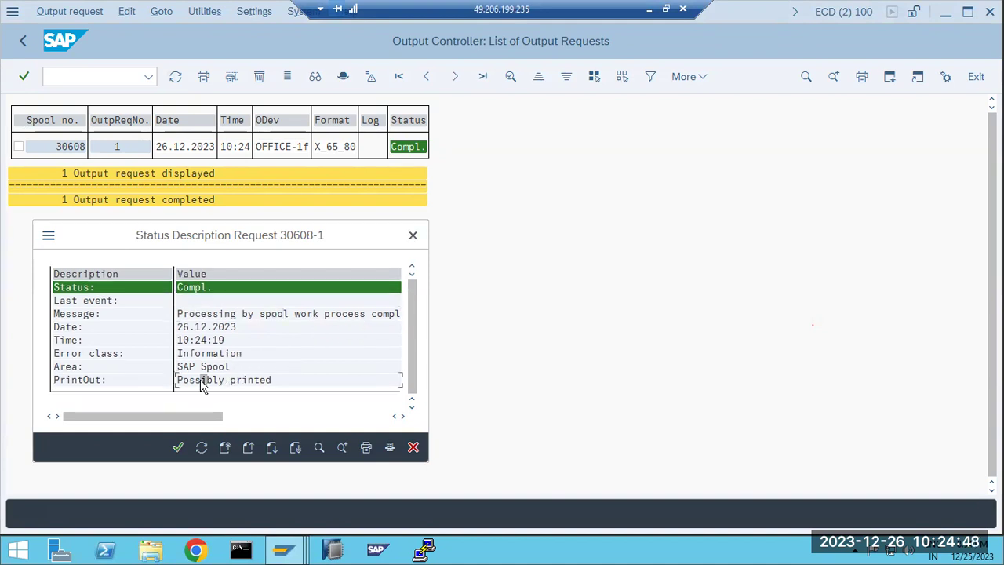
{"action": "left_click", "coordinate": [178, 448]}
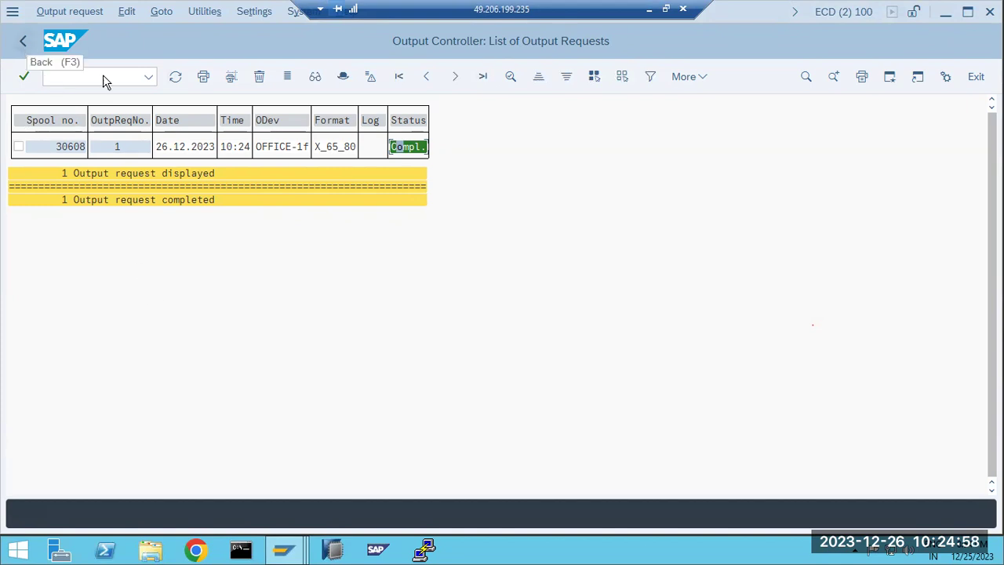
Reopen the output request's status description, switch to the Paint notes, and return to the remote SAP session to close the dialog.
{"action": "double_click", "coordinate": [396, 151]}
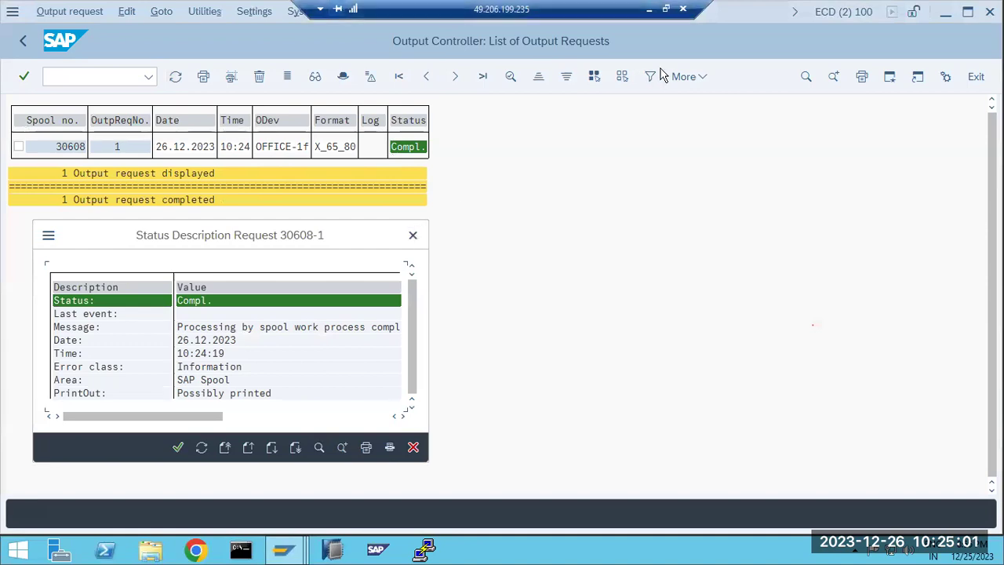
{"action": "key", "text": "alt+Tab"}
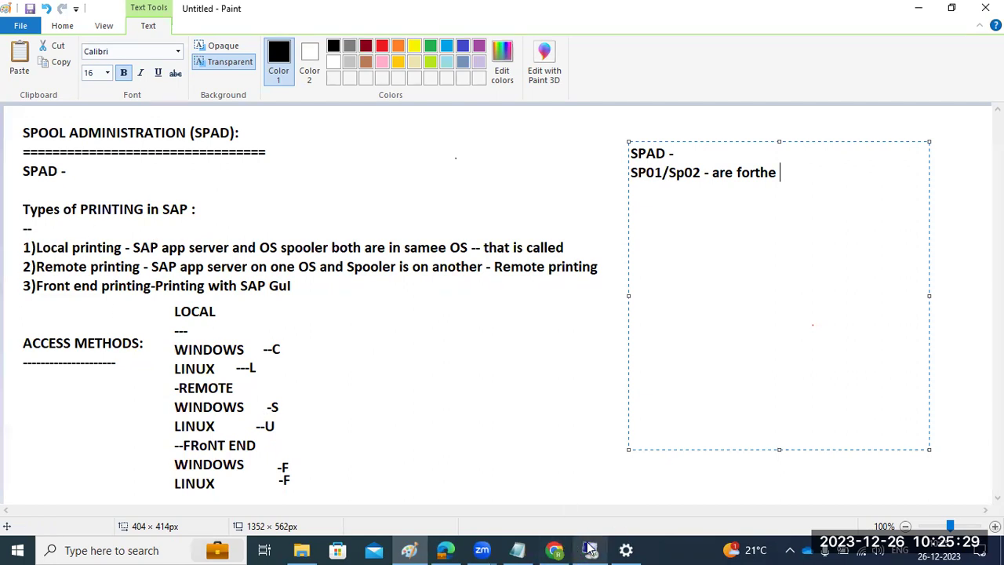
{"action": "mouse_move", "coordinate": [589, 548]}
{"action": "left_click", "coordinate": [592, 482]}
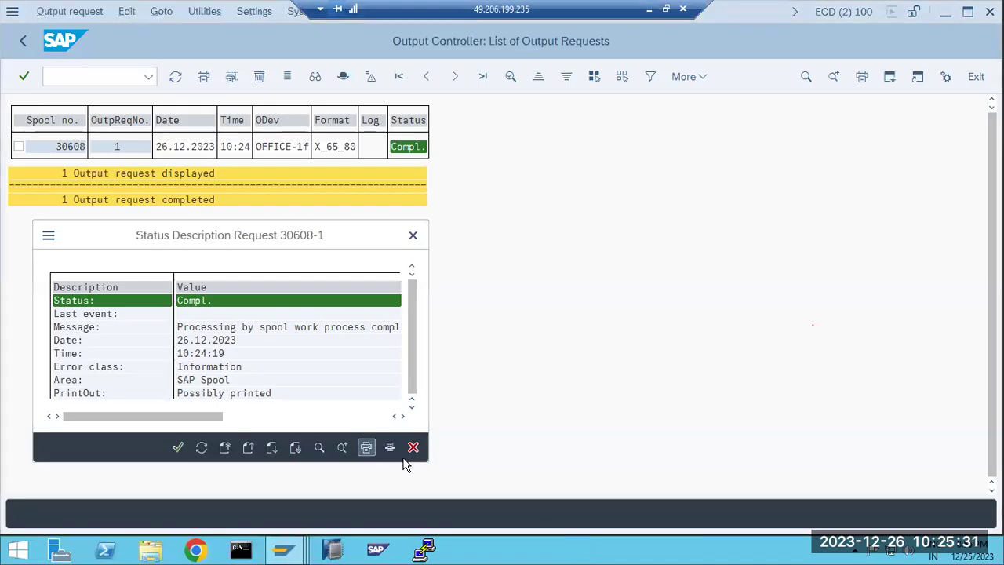
{"action": "left_click", "coordinate": [413, 447]}
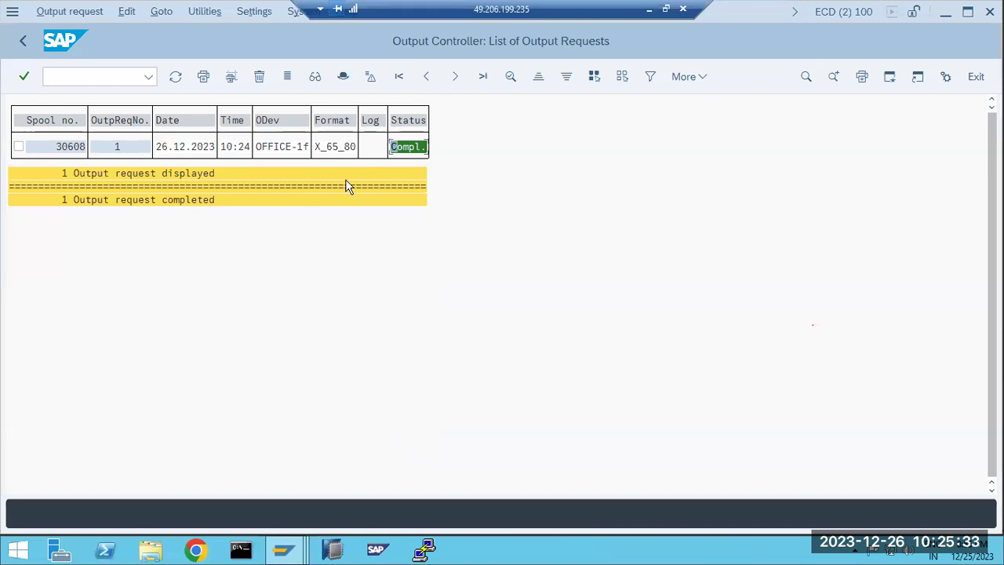
Go back to the spool request list, check the output requests of the second-newest entry, and leave the SP01 transaction.
{"action": "left_click", "coordinate": [22, 42]}
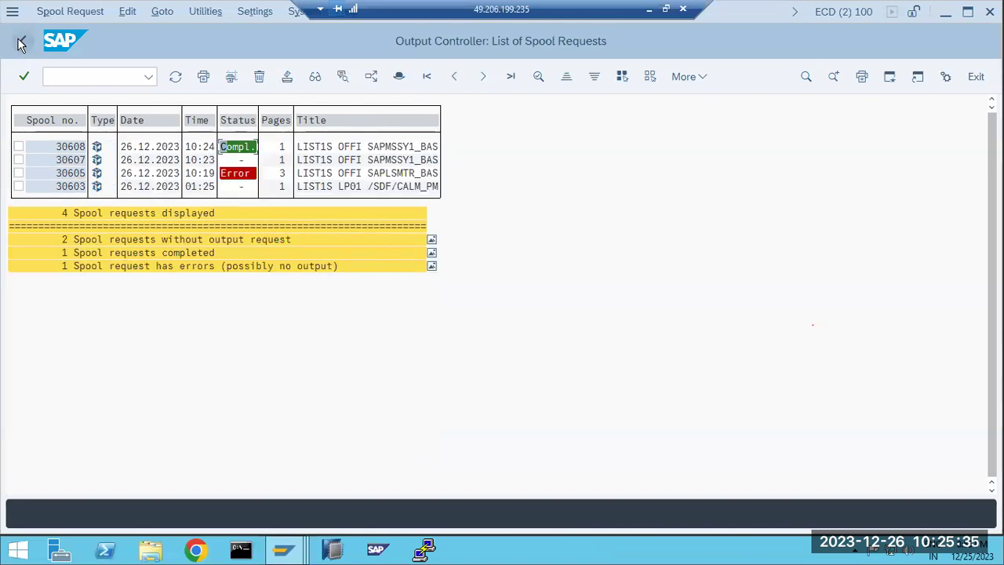
{"action": "left_click", "coordinate": [228, 161]}
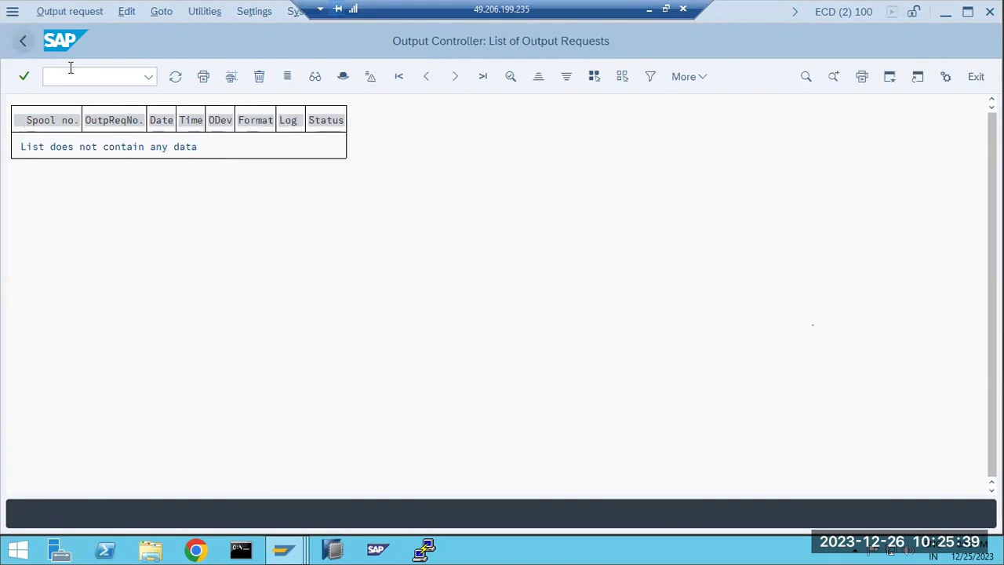
{"action": "left_click", "coordinate": [22, 42]}
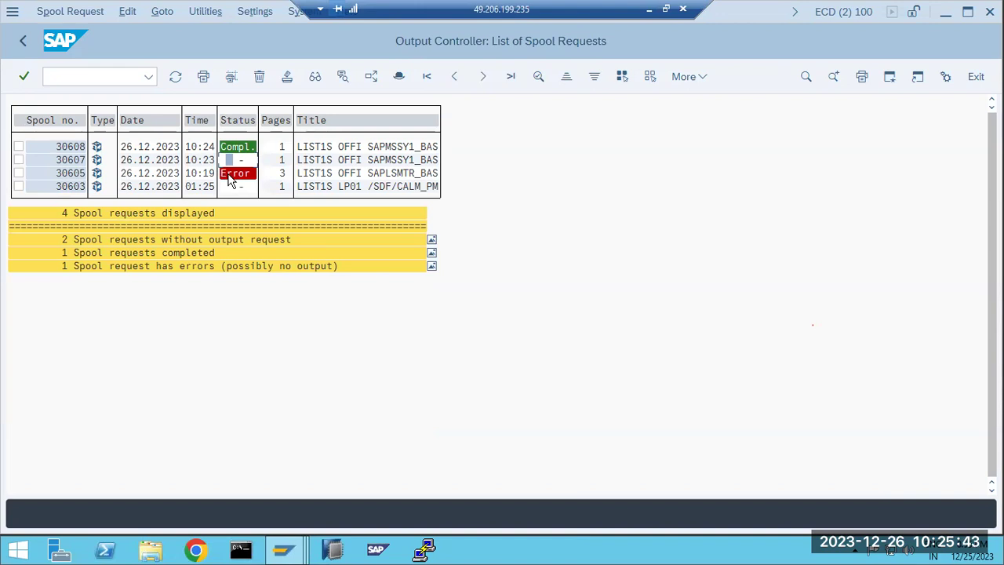
{"action": "left_click", "coordinate": [20, 43]}
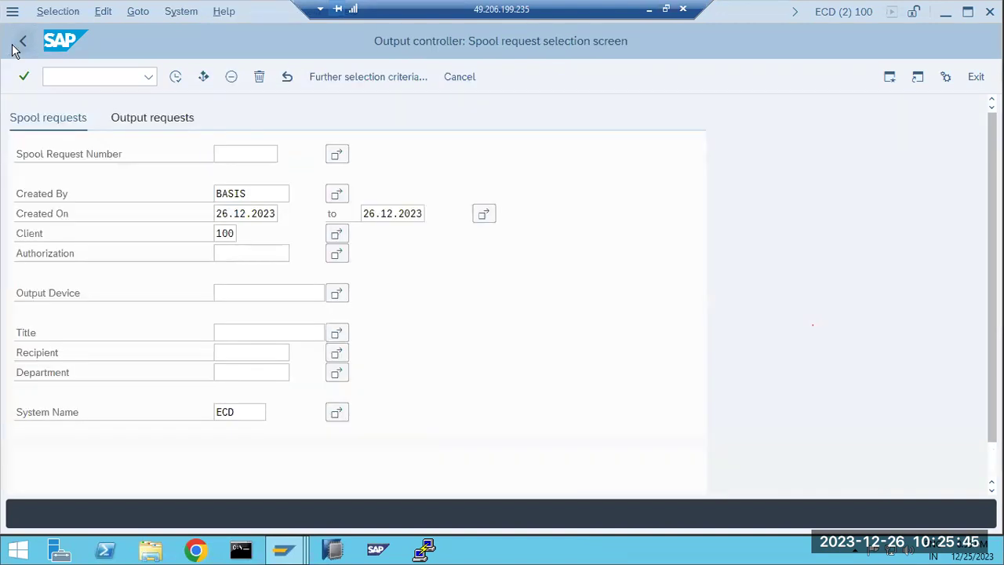
{"action": "left_click", "coordinate": [17, 44]}
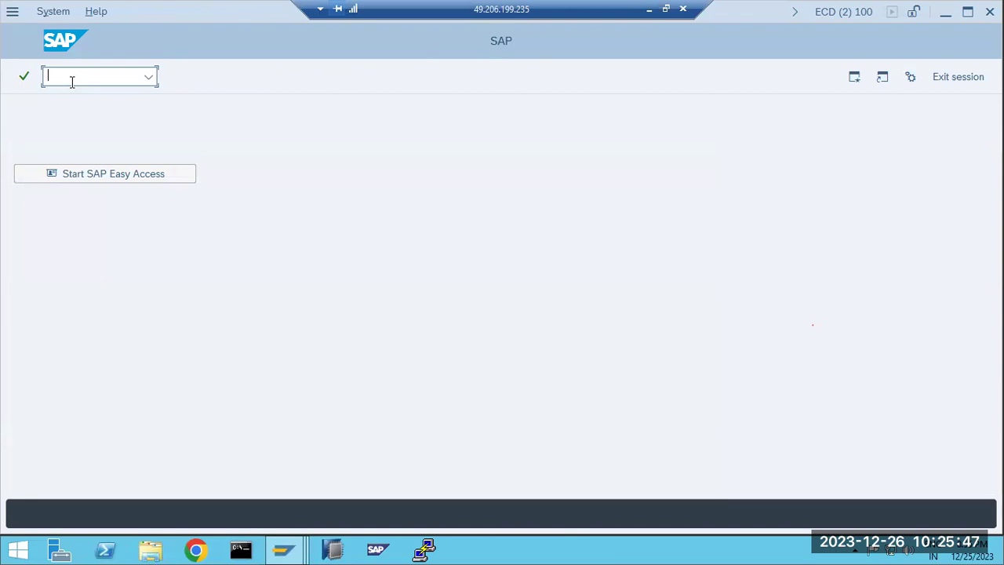
Open transaction spad, list the output devices and display the details of OFFICE-1f.
{"action": "type", "text": "spad"}
{"action": "key", "text": "Return"}
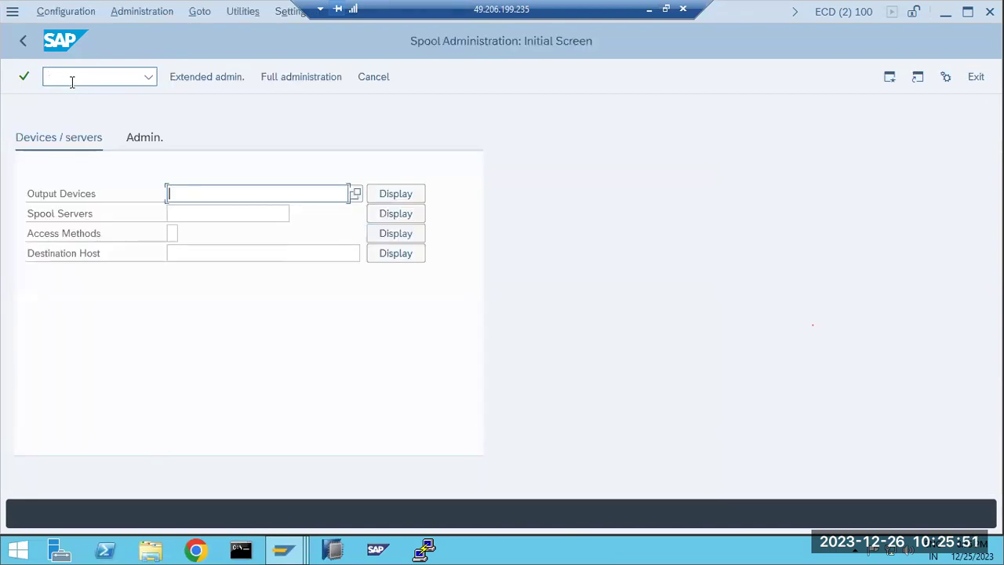
{"action": "left_click", "coordinate": [393, 198]}
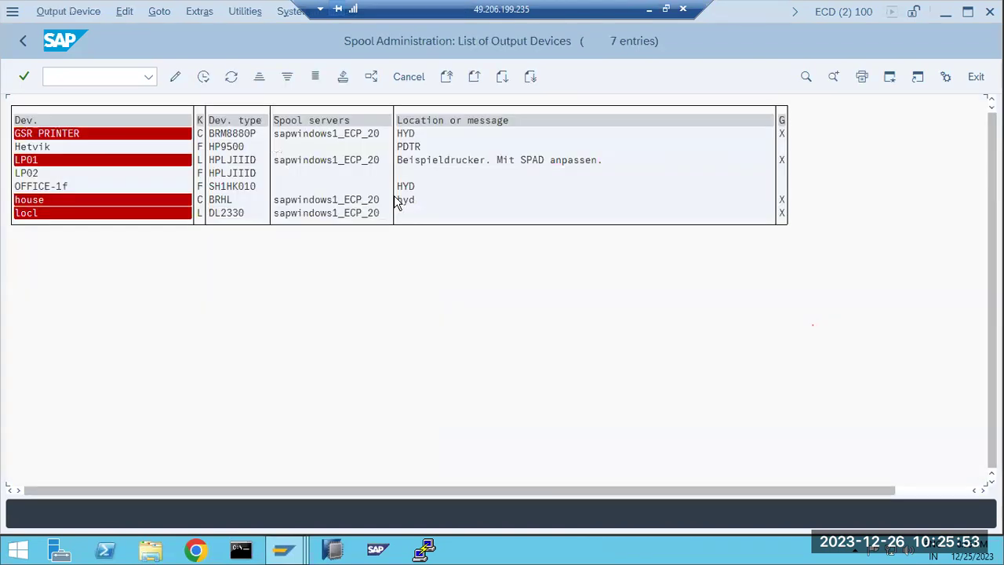
{"action": "left_click", "coordinate": [27, 173]}
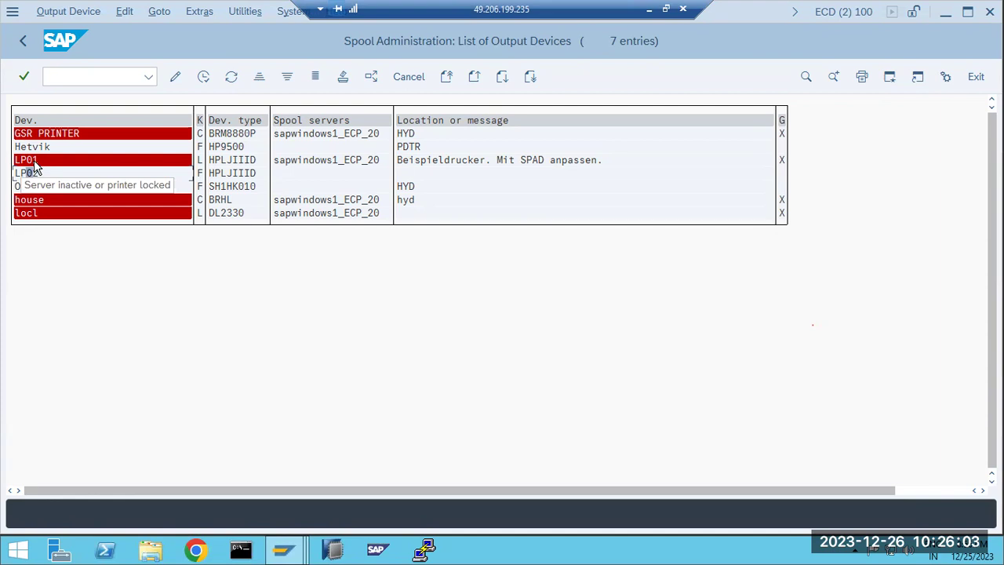
{"action": "double_click", "coordinate": [39, 188]}
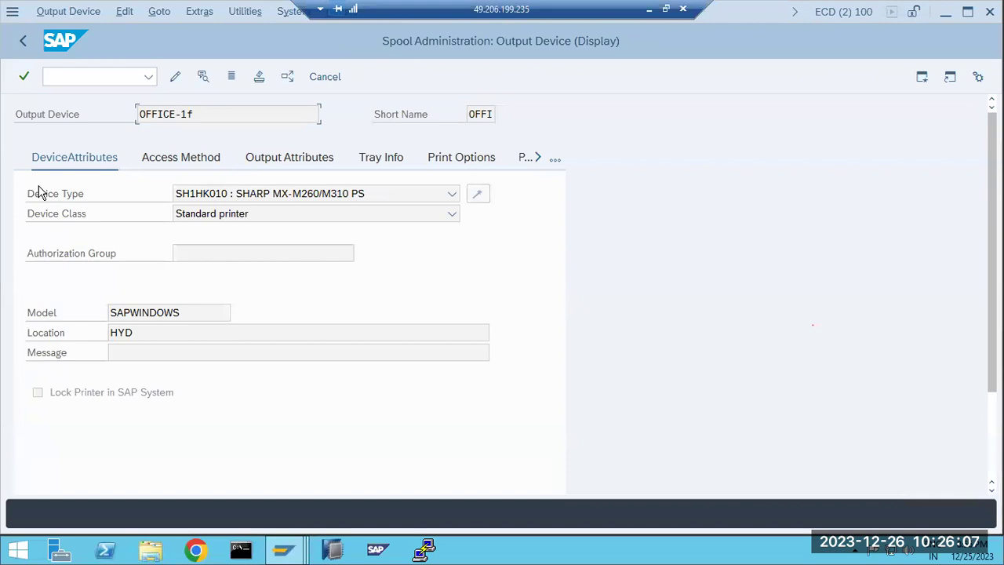
Browse the available device types for OFFICE-1f and check its device class.
{"action": "left_click", "coordinate": [452, 193]}
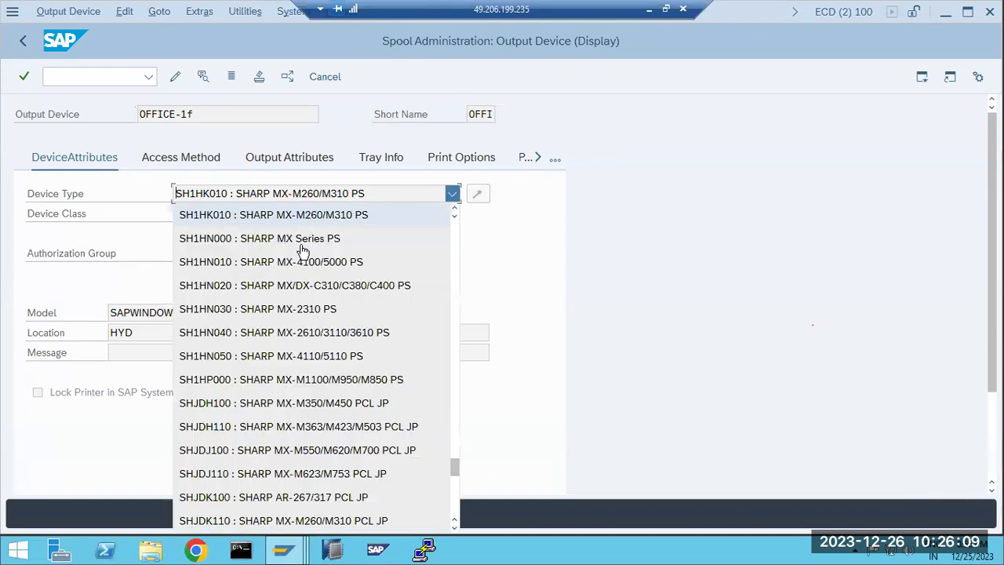
{"action": "scroll", "coordinate": [303, 249], "scroll_direction": "down", "scroll_amount": 15}
{"action": "scroll", "coordinate": [274, 310], "scroll_direction": "up", "scroll_amount": 20}
{"action": "scroll", "coordinate": [279, 306], "scroll_direction": "up", "scroll_amount": 20}
{"action": "scroll", "coordinate": [282, 297], "scroll_direction": "up", "scroll_amount": 5}
{"action": "left_click", "coordinate": [529, 282]}
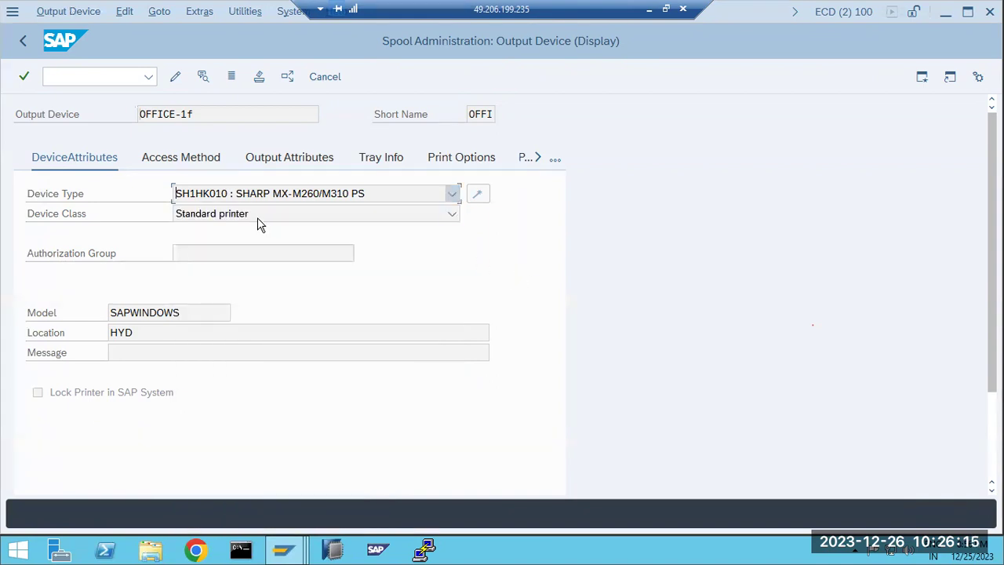
{"action": "left_click", "coordinate": [260, 224]}
{"action": "left_click", "coordinate": [257, 217]}
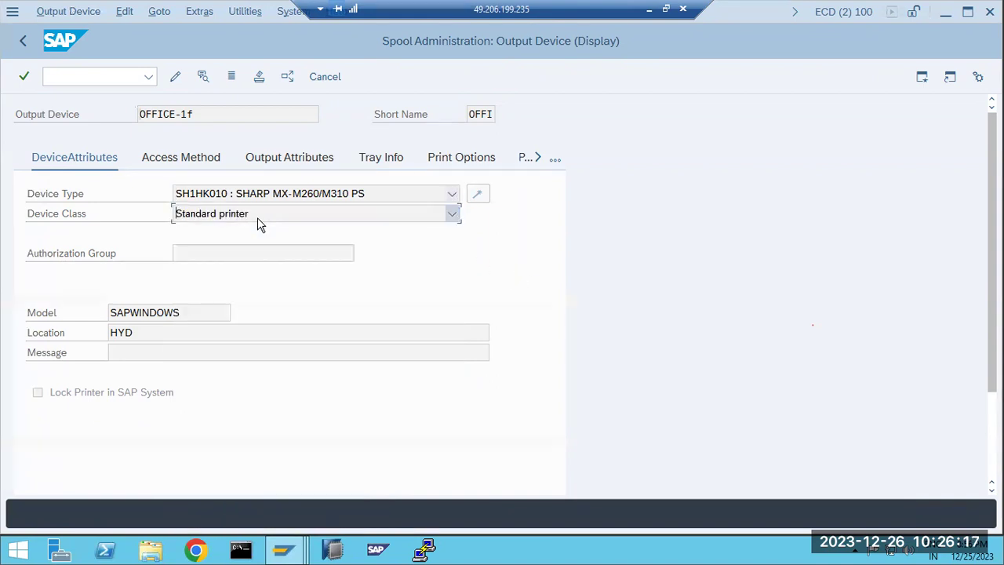
Review the host spool access methods, tray info and output attributes of OFFICE-1f, and return to its device attributes.
{"action": "left_click", "coordinate": [208, 160]}
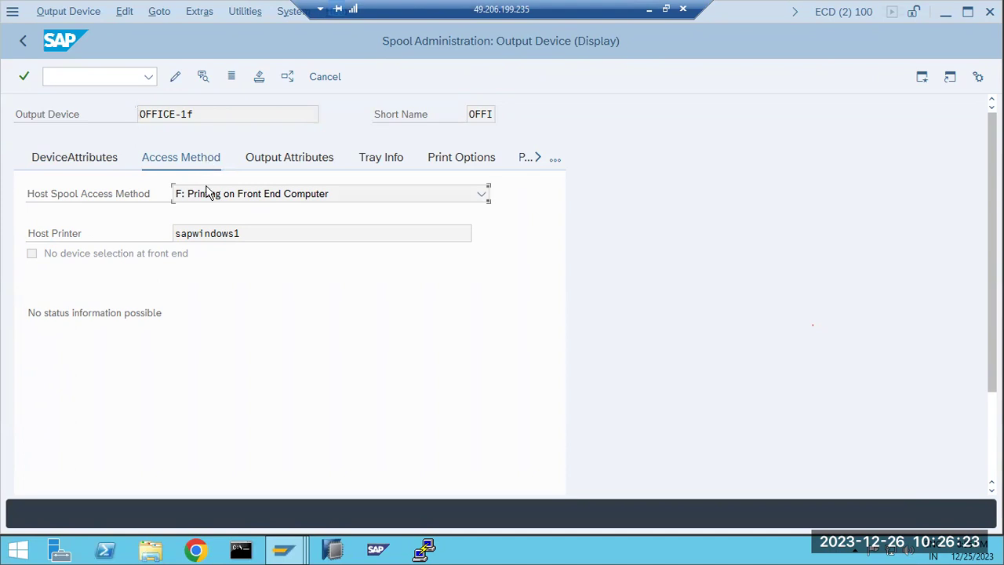
{"action": "left_click", "coordinate": [209, 193]}
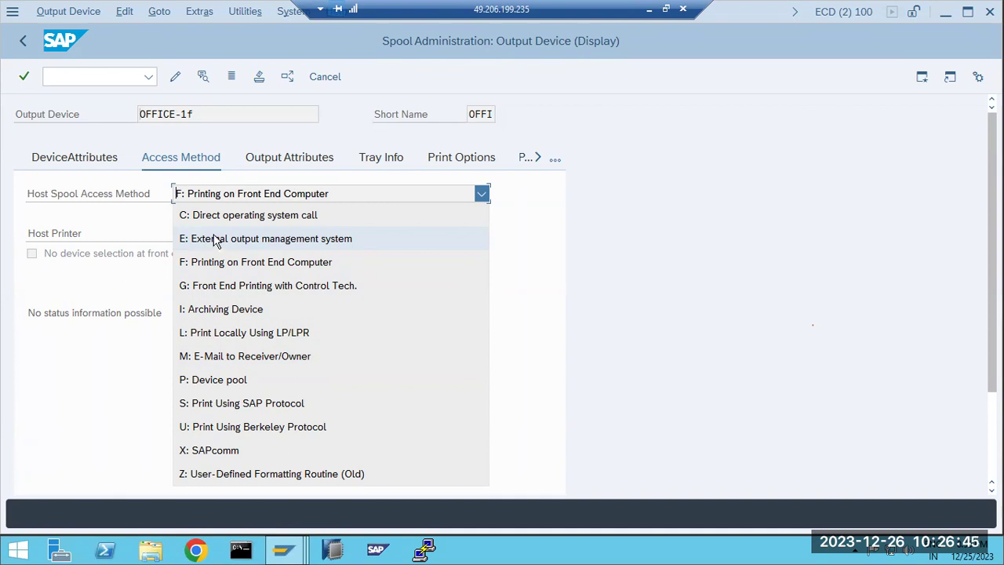
{"action": "left_click", "coordinate": [283, 163]}
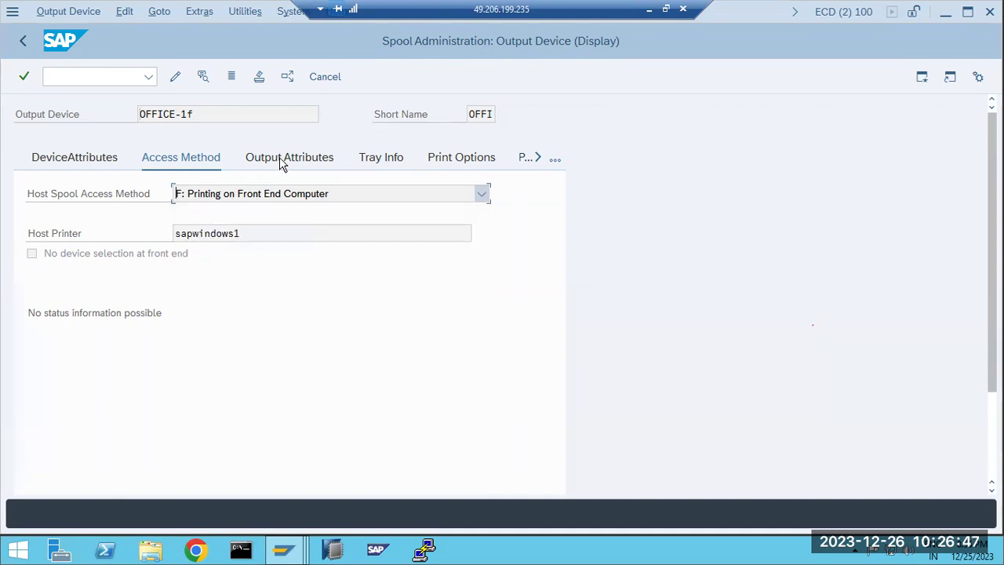
{"action": "left_click", "coordinate": [378, 160]}
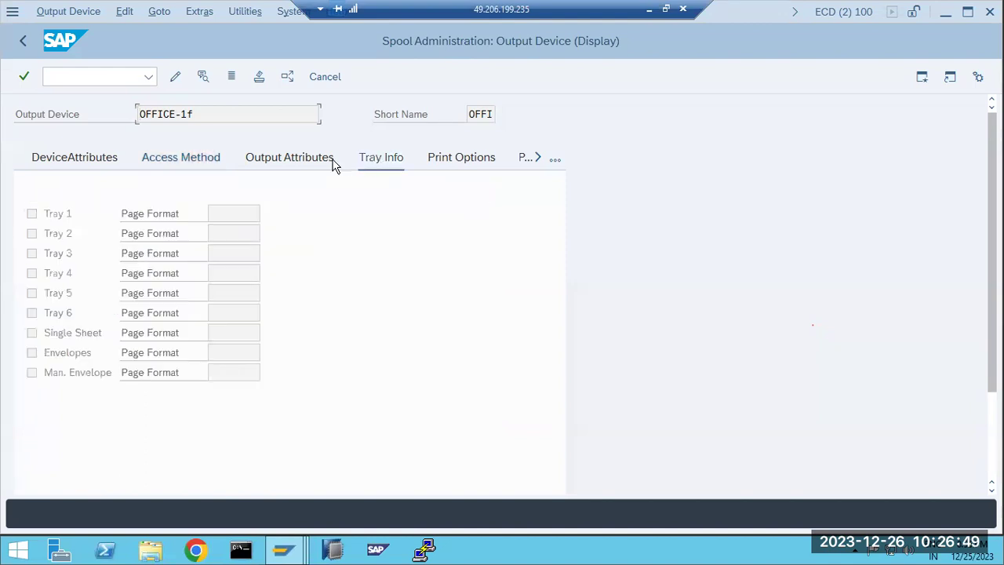
{"action": "left_click", "coordinate": [272, 162]}
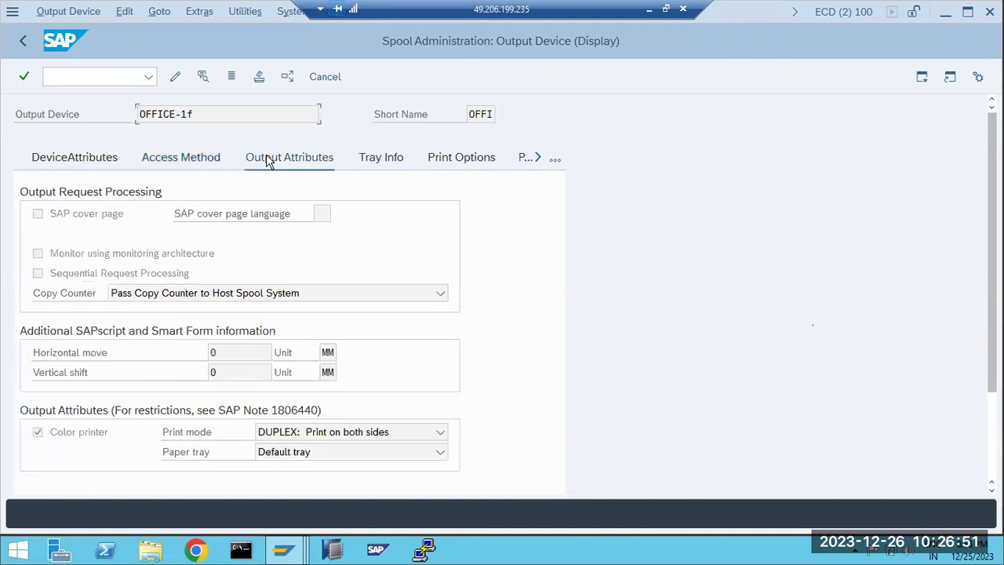
{"action": "left_click", "coordinate": [191, 167]}
{"action": "left_click", "coordinate": [178, 196]}
{"action": "left_click", "coordinate": [88, 160]}
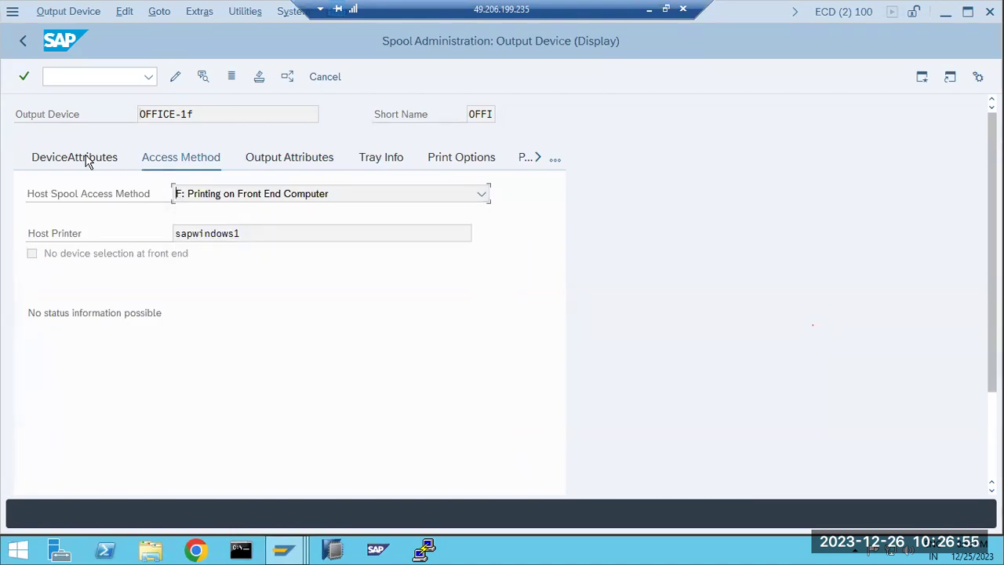
{"action": "left_click", "coordinate": [88, 160]}
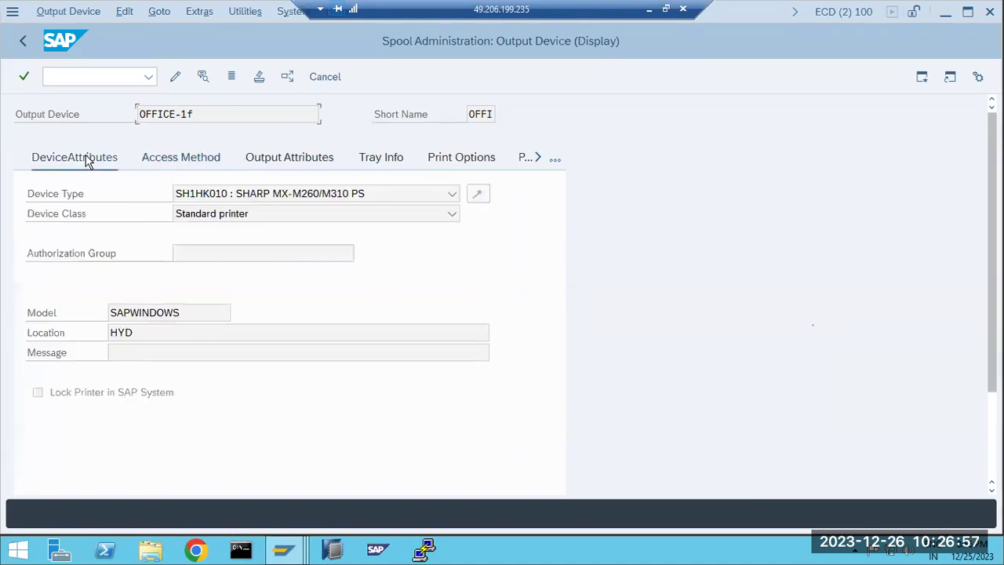
Browse the device type list of OFFICE-1f again through the Xerox and Windows driver entries and close it without choosing one.
{"action": "left_click", "coordinate": [226, 200]}
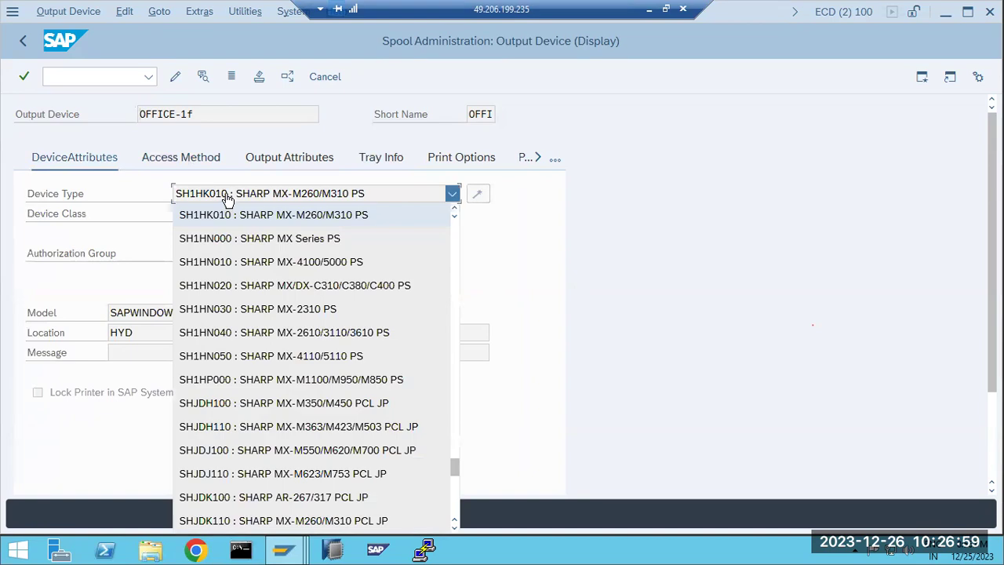
{"action": "scroll", "coordinate": [227, 200], "scroll_direction": "down", "scroll_amount": 10}
{"action": "scroll", "coordinate": [227, 200], "scroll_direction": "down", "scroll_amount": 15}
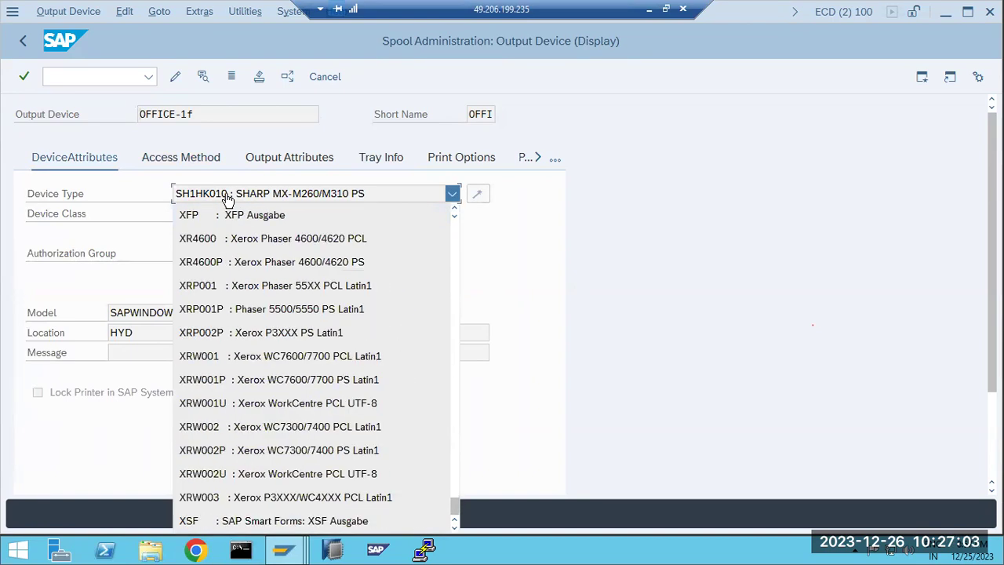
{"action": "scroll", "coordinate": [227, 200], "scroll_direction": "up", "scroll_amount": 10}
{"action": "scroll", "coordinate": [227, 198], "scroll_direction": "up", "scroll_amount": 5}
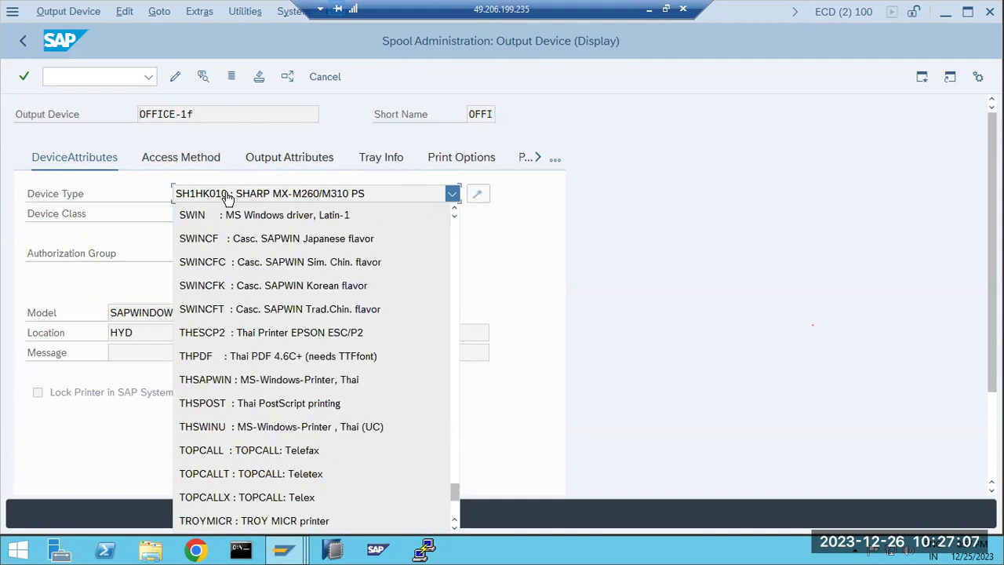
{"action": "left_click", "coordinate": [739, 192]}
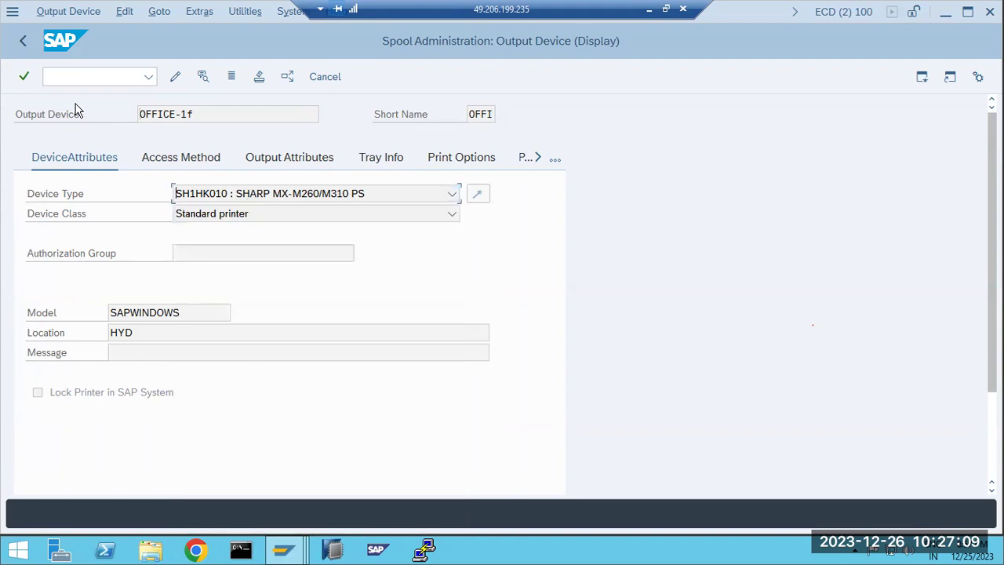
Leave the output device display and spool administration, and exit the second SAP session.
{"action": "left_click", "coordinate": [19, 43]}
{"action": "left_click", "coordinate": [17, 43]}
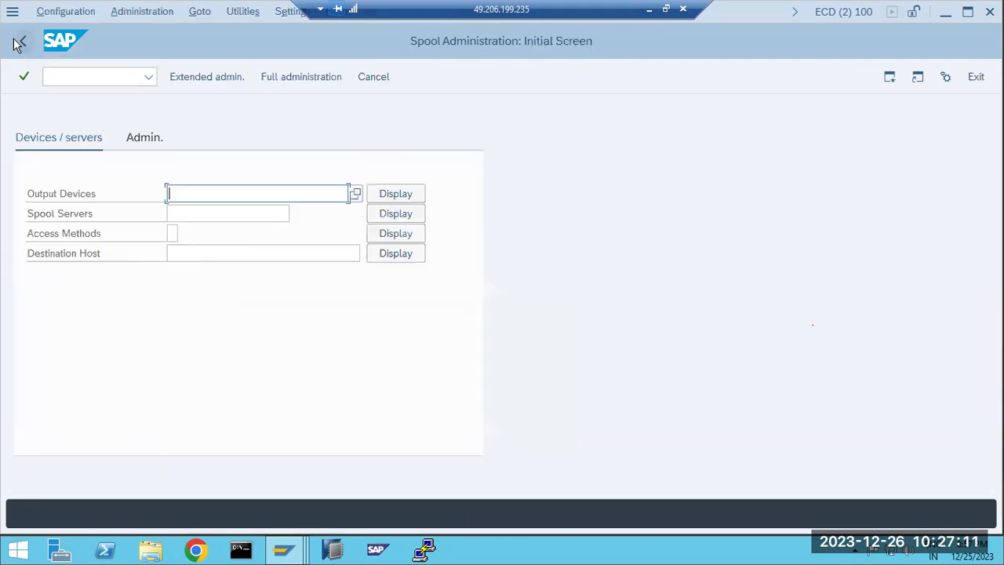
{"action": "left_click", "coordinate": [16, 44]}
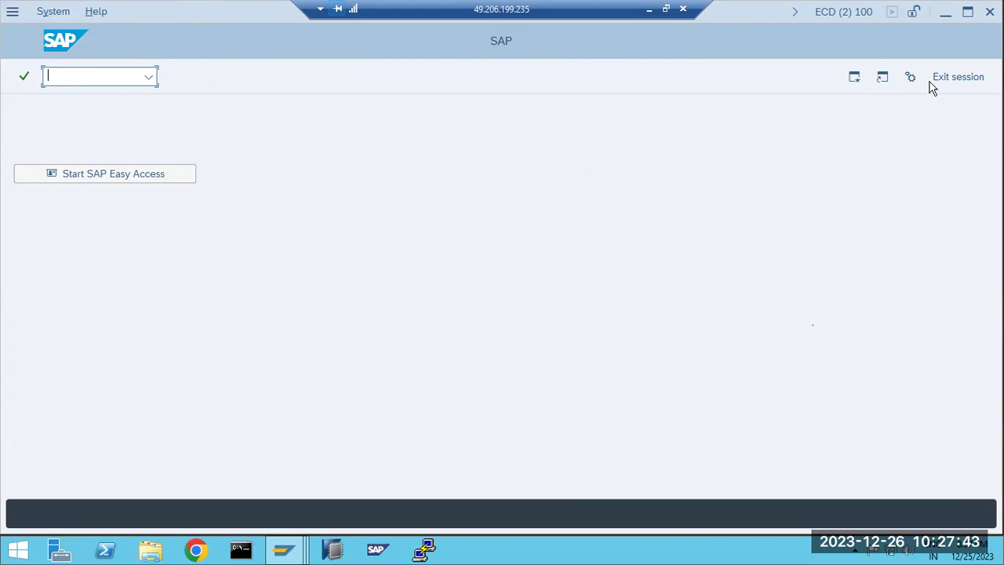
{"action": "left_click", "coordinate": [949, 78]}
{"action": "left_click", "coordinate": [981, 76]}
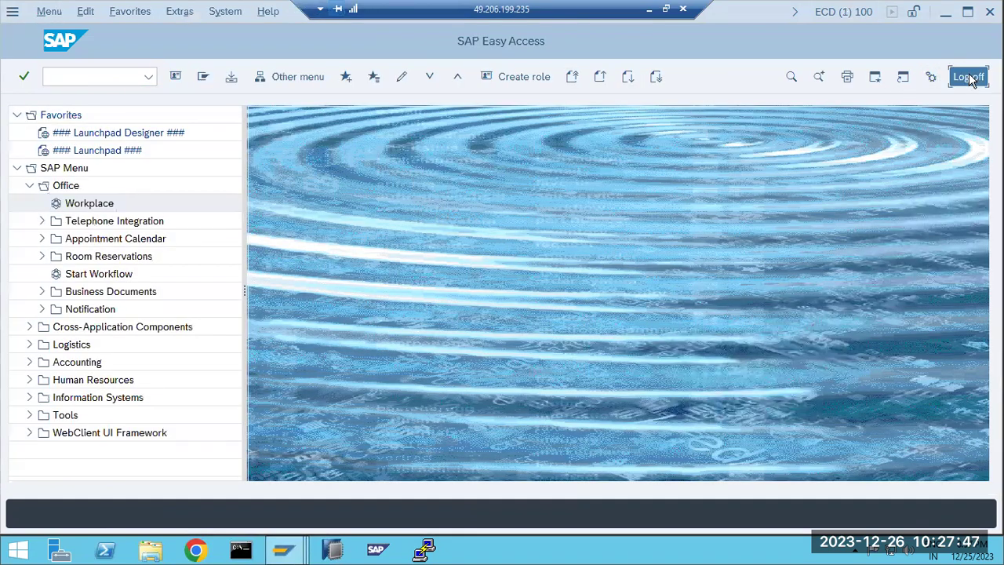
Decline logging off from SAP Easy Access and reopen transaction spad from the command history.
{"action": "left_click", "coordinate": [971, 79]}
{"action": "left_click", "coordinate": [229, 327]}
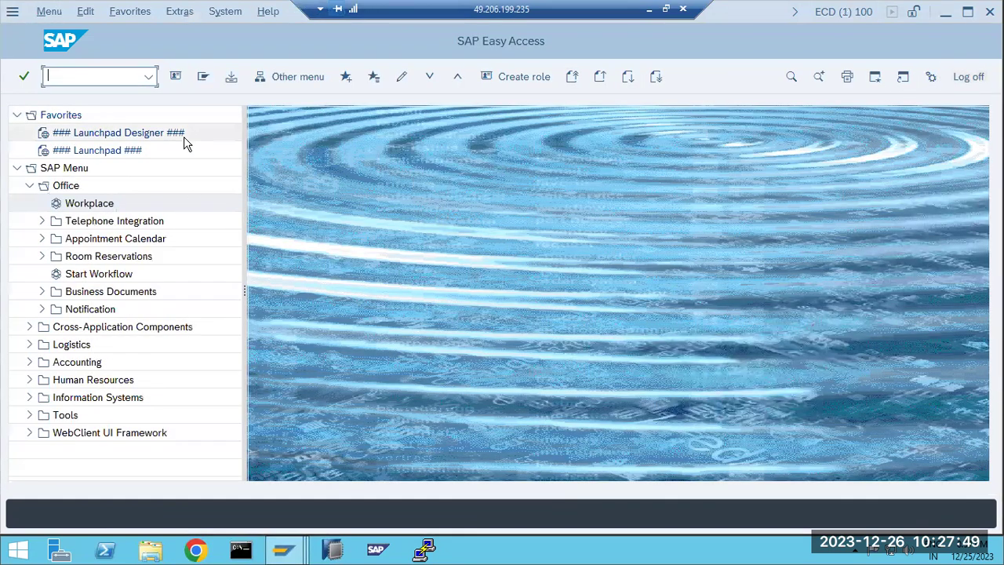
{"action": "left_click", "coordinate": [149, 76]}
{"action": "left_click", "coordinate": [97, 95]}
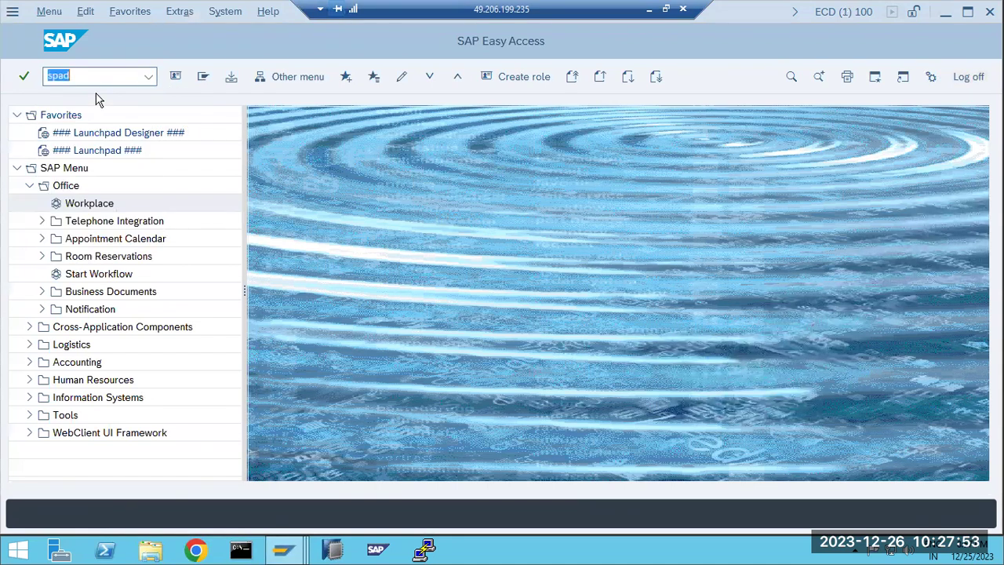
{"action": "key", "text": "Return"}
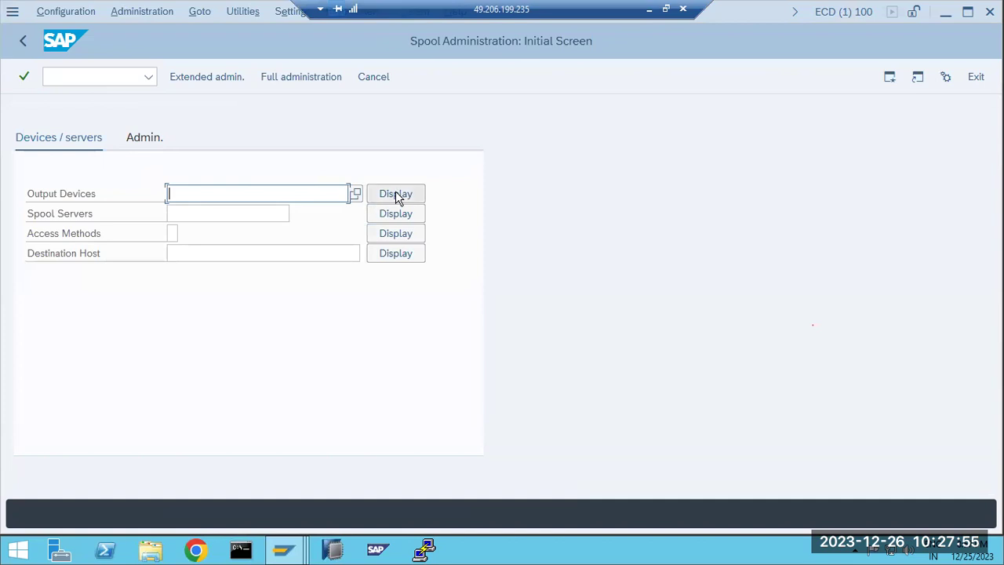
Display the list of output devices, look at the LP02 and OFFICE-1f entries, and leave spool administration.
{"action": "left_click", "coordinate": [396, 193]}
{"action": "left_click", "coordinate": [29, 173]}
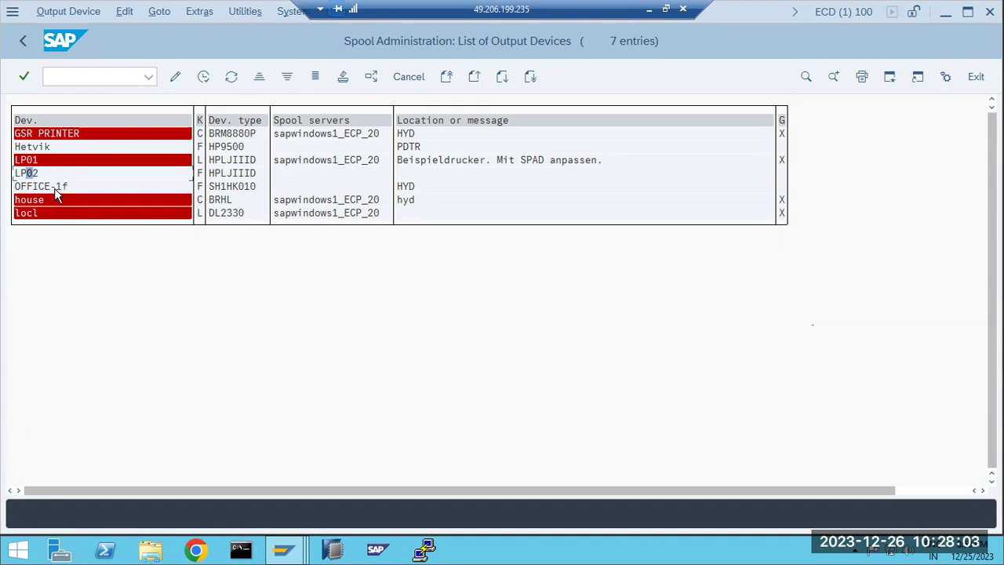
{"action": "left_click", "coordinate": [42, 185]}
{"action": "left_click", "coordinate": [22, 44]}
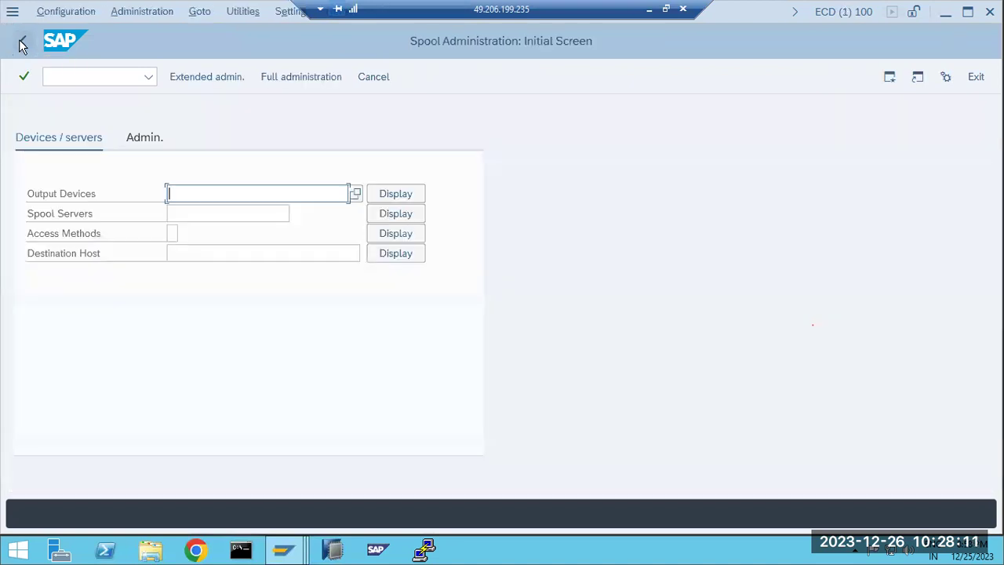
{"action": "left_click", "coordinate": [22, 44]}
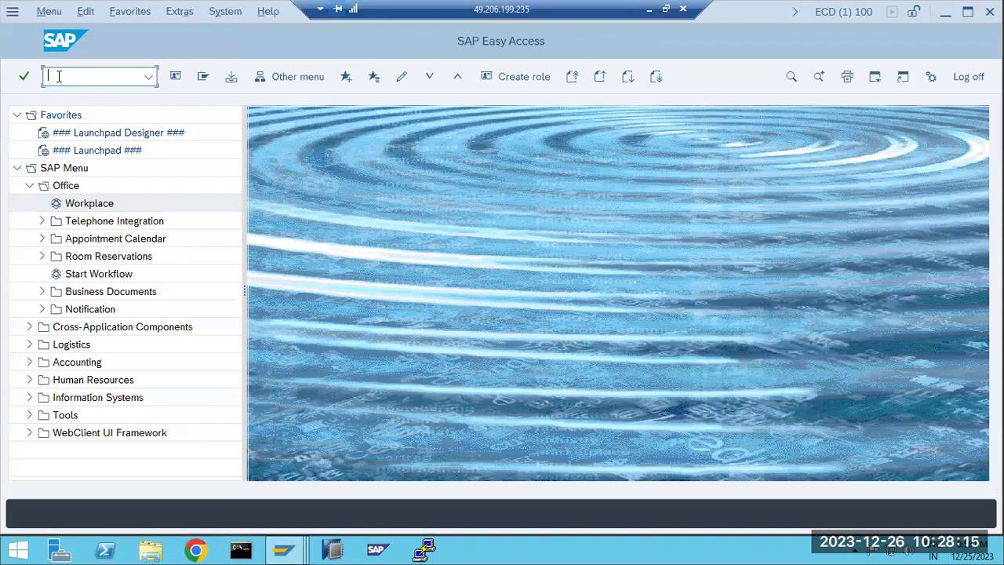
Run transaction SP01 and list the spool requests created by any user (*) on 26.12.2023.
{"action": "type", "text": "sp01"}
{"action": "key", "text": "Return"}
{"action": "left_click", "coordinate": [270, 192]}
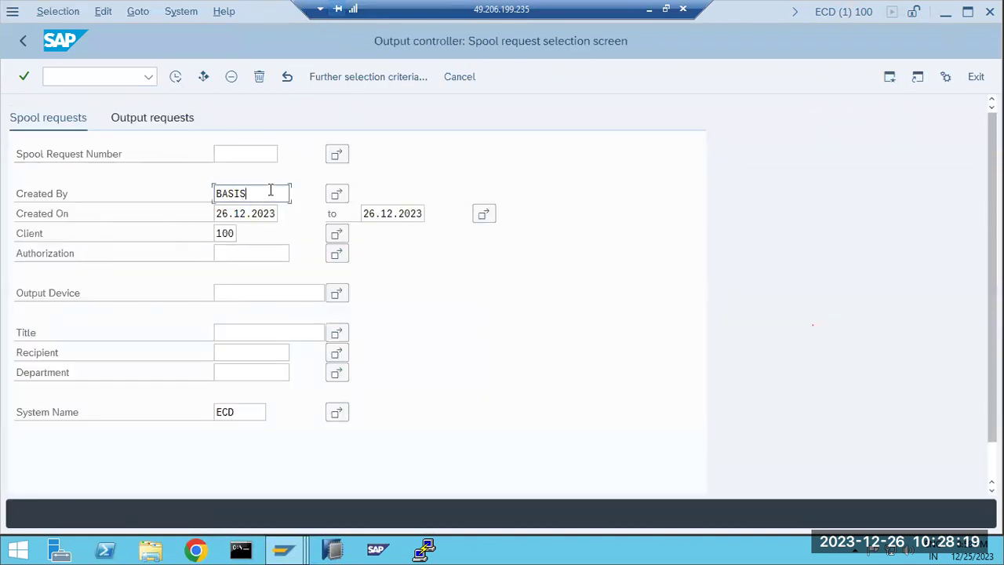
{"action": "double_click", "coordinate": [270, 191]}
{"action": "type", "text": "*"}
{"action": "left_click", "coordinate": [243, 214]}
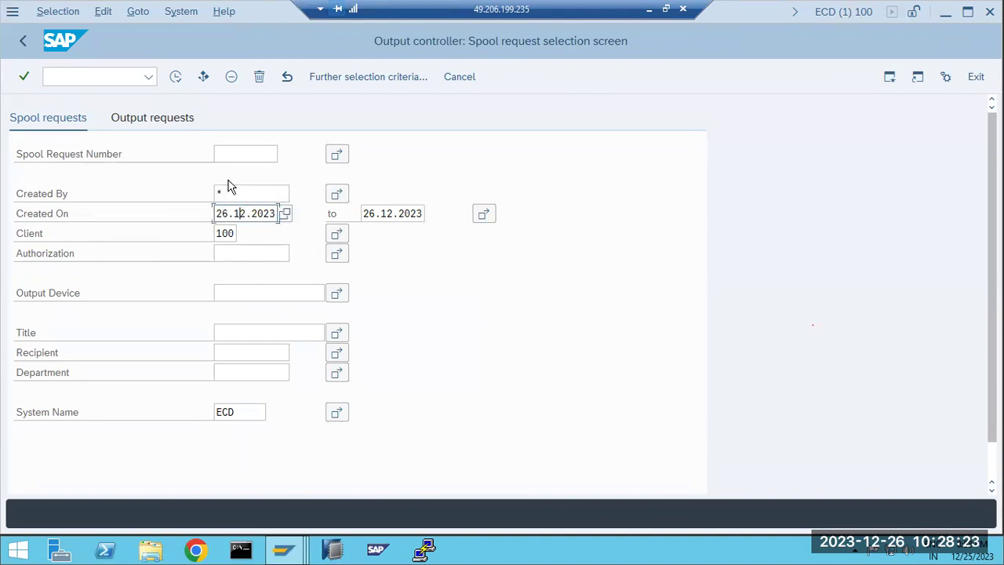
{"action": "left_click", "coordinate": [232, 190]}
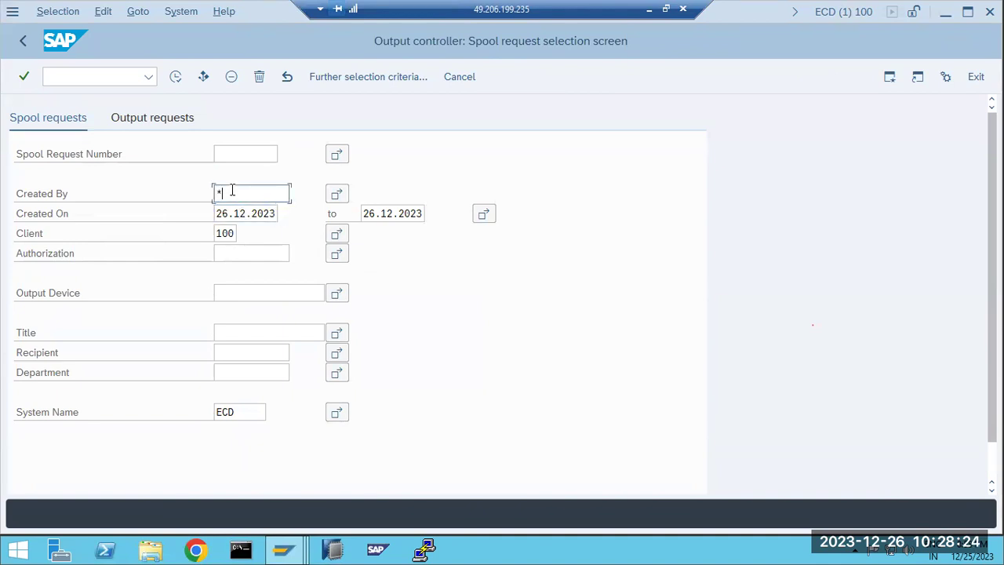
{"action": "left_click", "coordinate": [175, 76]}
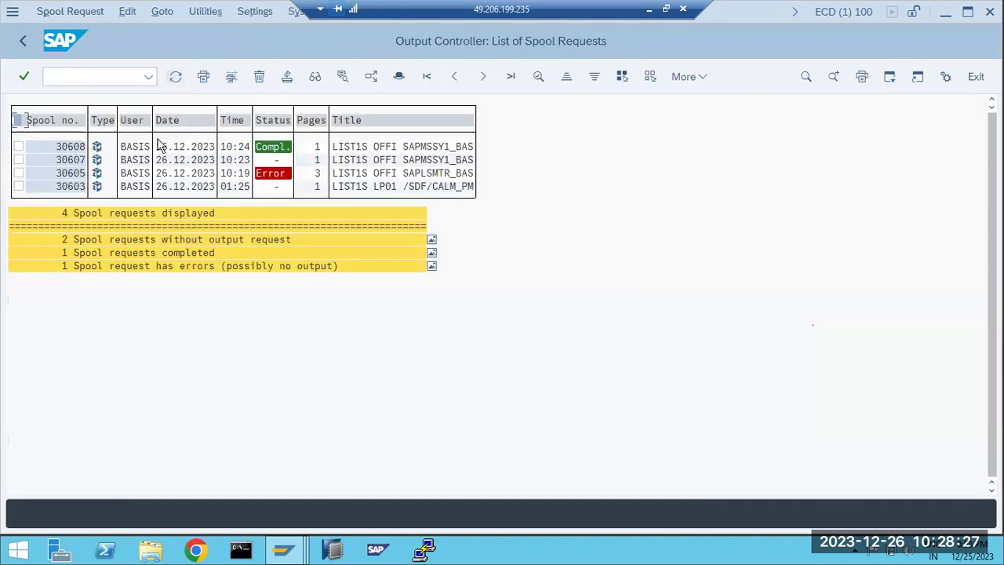
{"action": "left_click", "coordinate": [22, 39]}
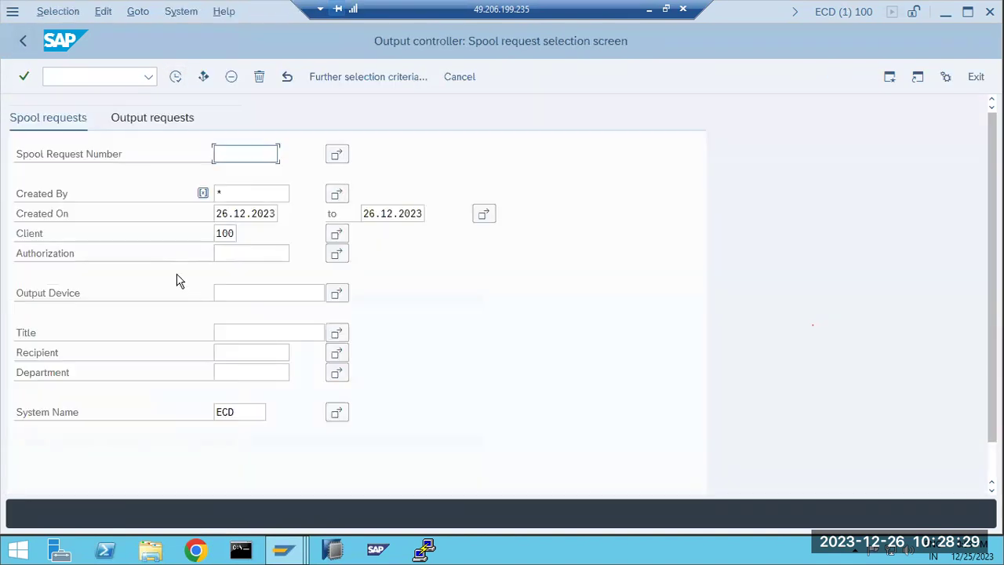
Set the start of the creation date range to 25.12.2023 and list the matching spool requests.
{"action": "left_click", "coordinate": [230, 217]}
{"action": "key", "text": "BackSpace"}
{"action": "type", "text": "5"}
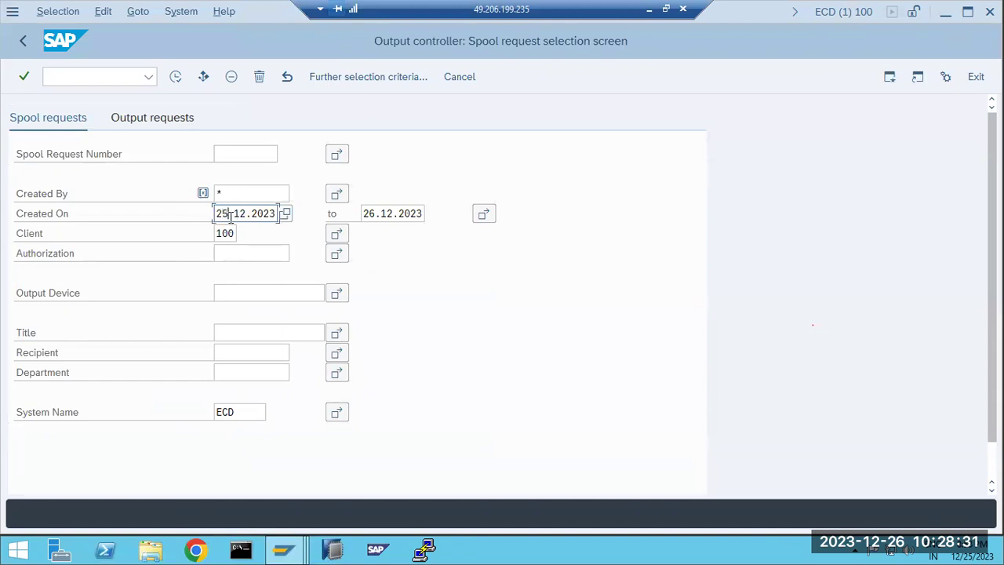
{"action": "left_click", "coordinate": [171, 79]}
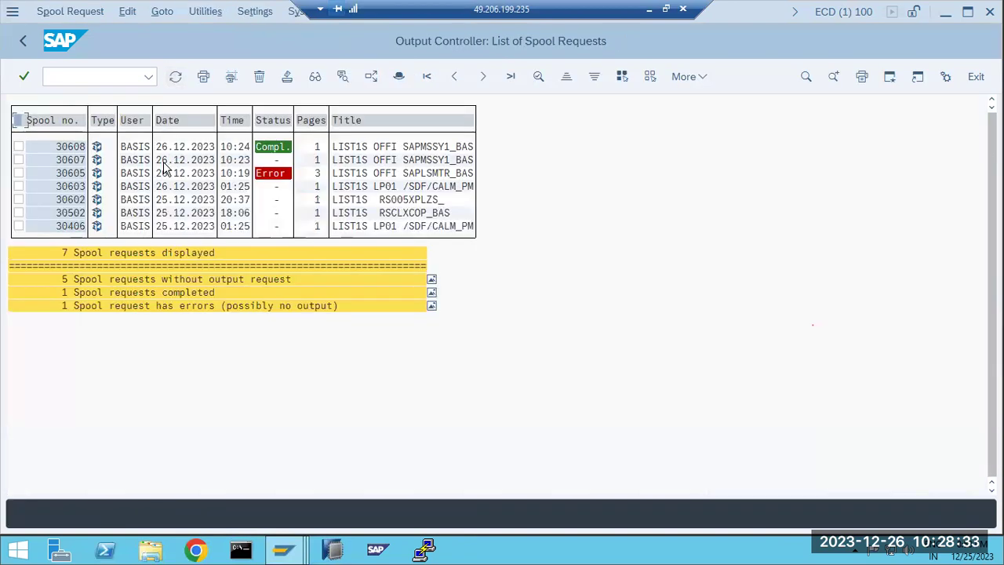
{"action": "left_click", "coordinate": [23, 42]}
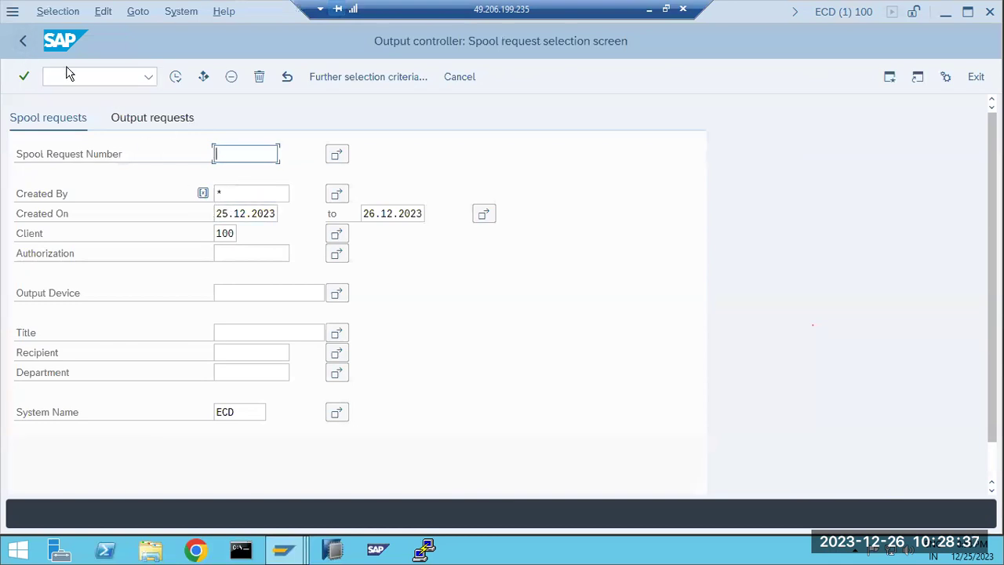
{"action": "left_click", "coordinate": [23, 41]}
Run transaction SP02, display the full list despite its size, and review the spool requests and the logged-on user.
{"action": "type", "text": "sp02"}
{"action": "key", "text": "Return"}
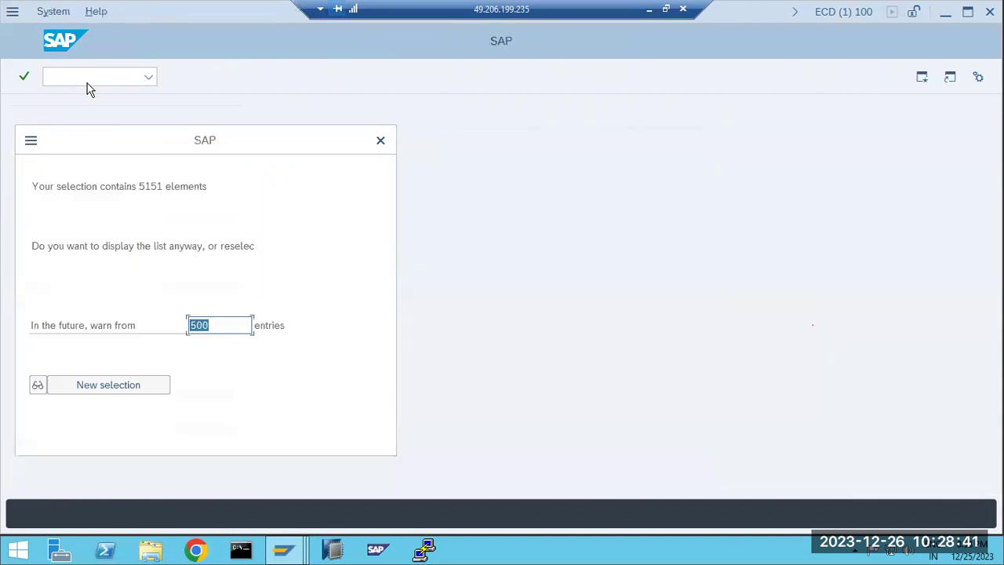
{"action": "left_click", "coordinate": [41, 384]}
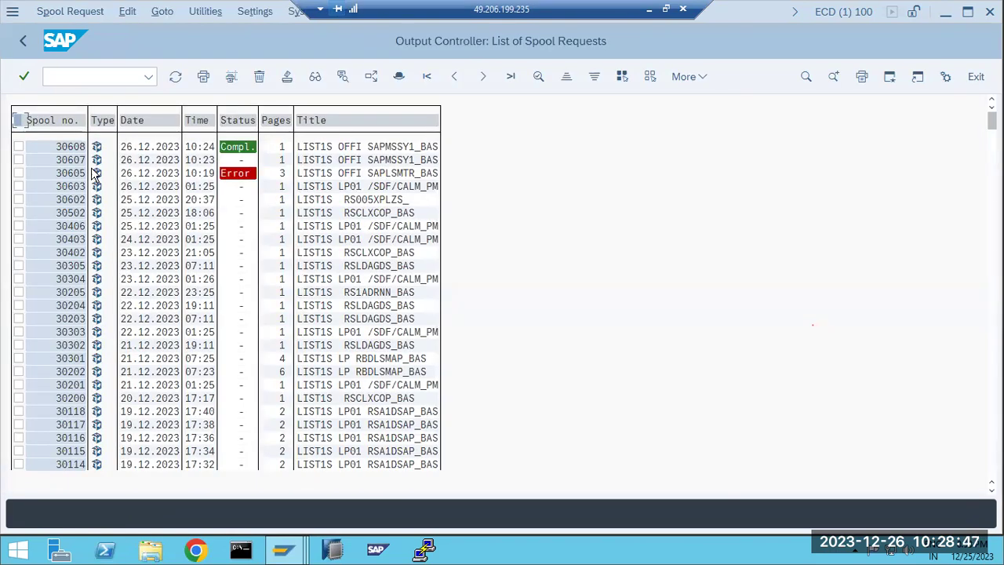
{"action": "scroll", "coordinate": [135, 332], "scroll_direction": "down", "scroll_amount": 1}
{"action": "scroll", "coordinate": [135, 331], "scroll_direction": "down", "scroll_amount": 5}
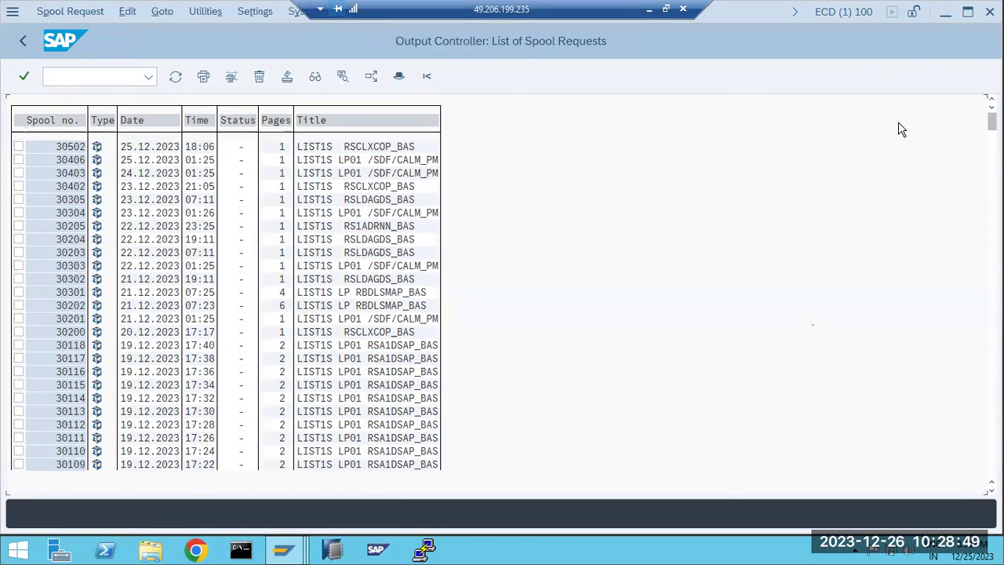
{"action": "left_click", "coordinate": [843, 12]}
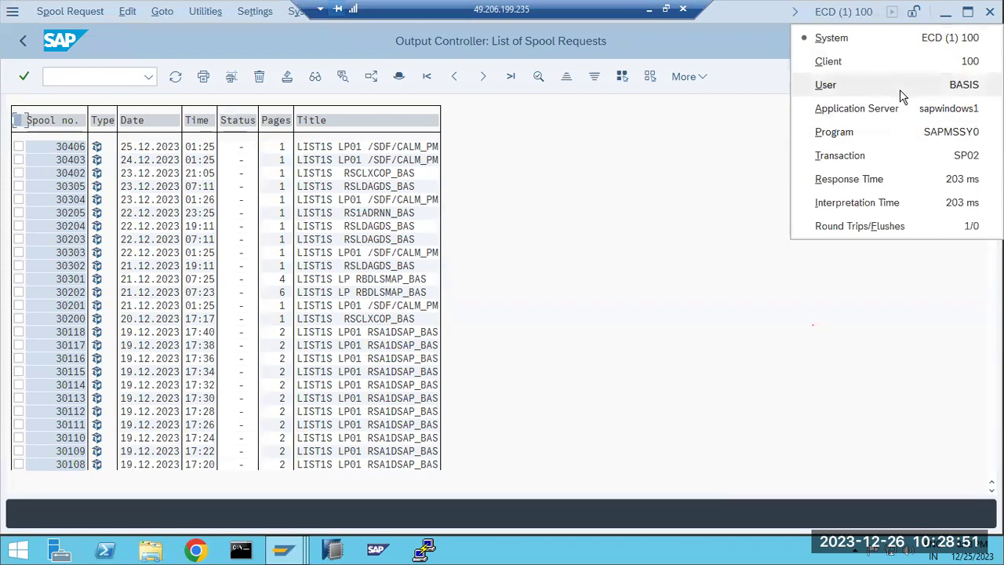
{"action": "scroll", "coordinate": [227, 290], "scroll_direction": "down", "scroll_amount": 6}
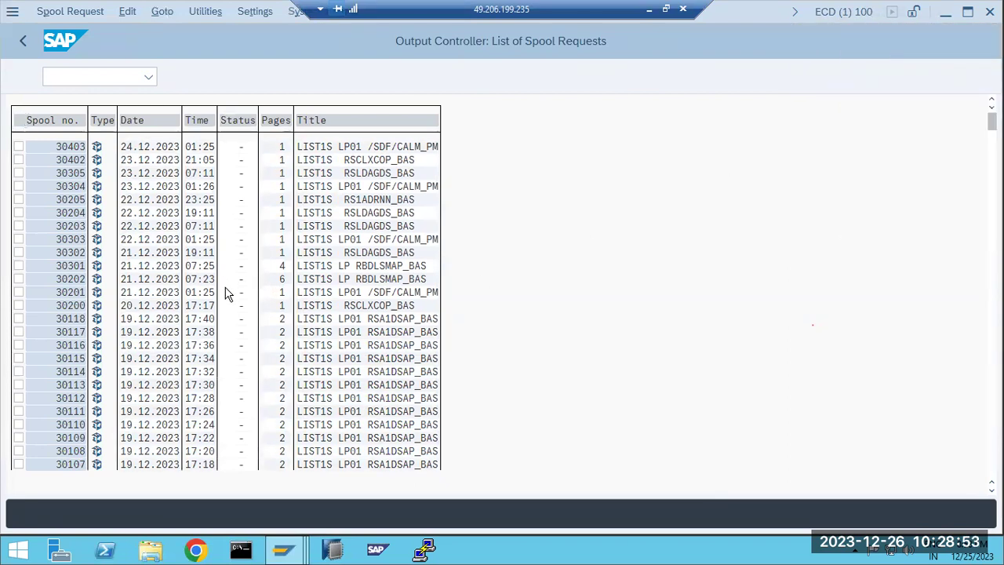
{"action": "scroll", "coordinate": [208, 305], "scroll_direction": "down", "scroll_amount": 8}
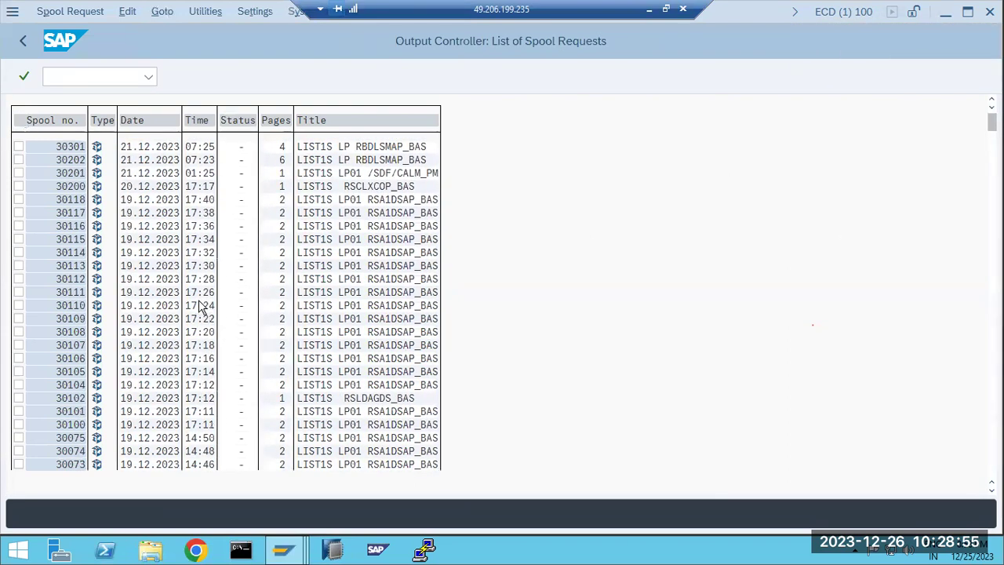
{"action": "left_click", "coordinate": [23, 43]}
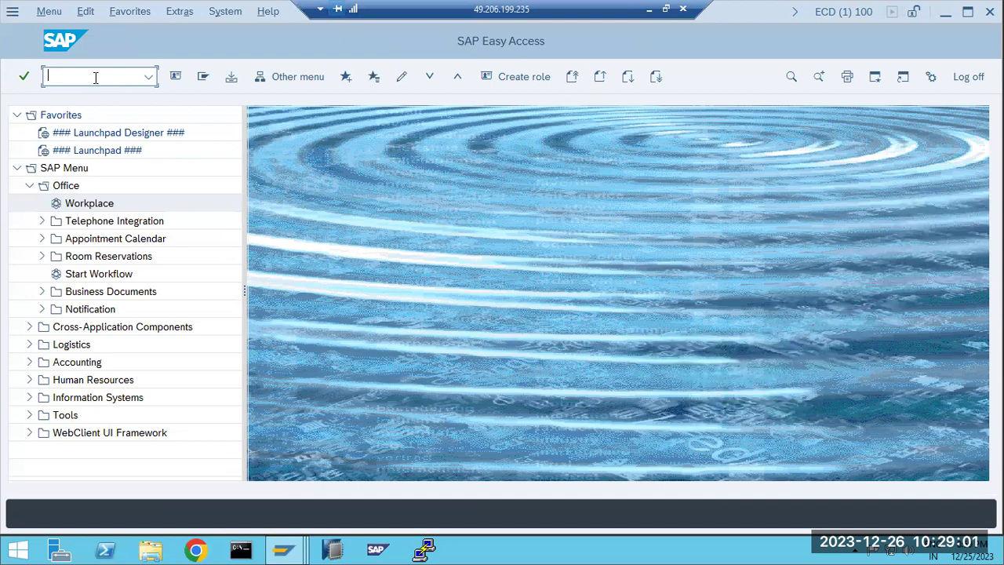
Reopen the spool request selection screen and return to SAP Easy Access.
{"action": "type", "text": "s"}
{"action": "key", "text": "Return"}
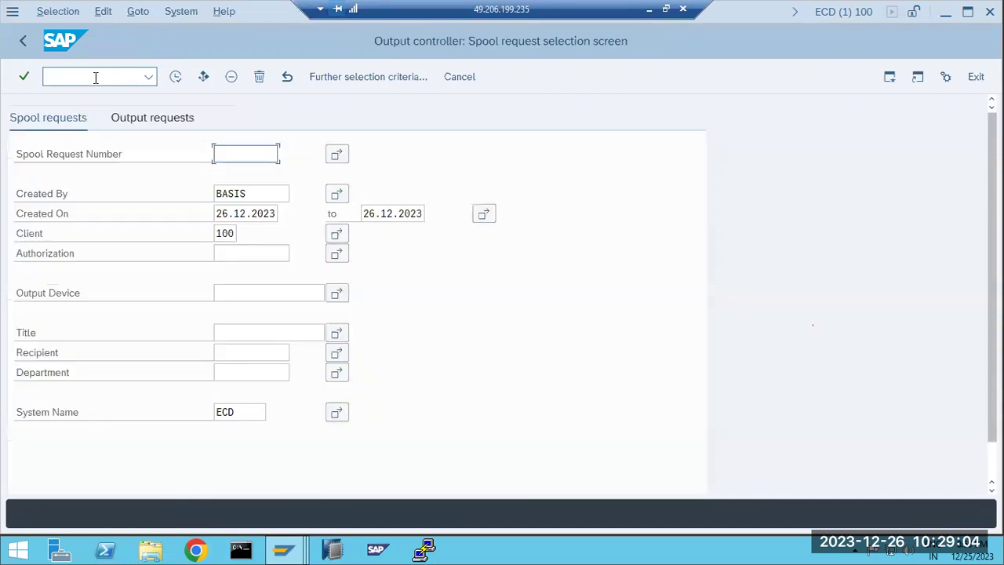
{"action": "left_click", "coordinate": [23, 43]}
Run transaction SM50, dismiss the Internet Explorer security warning, and highlight the spool work process line in the overview.
{"action": "type", "text": "sm50"}
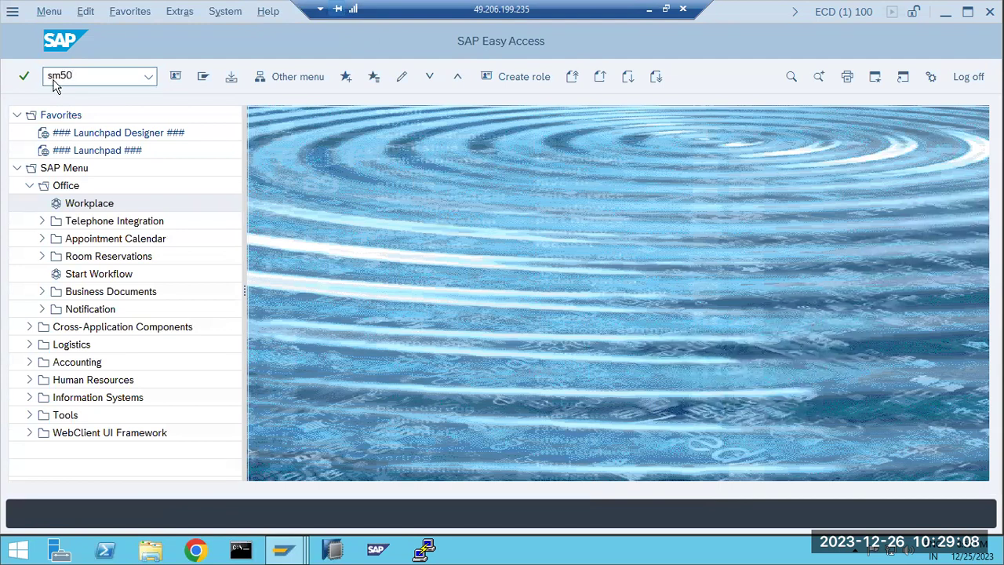
{"action": "key", "text": "Return"}
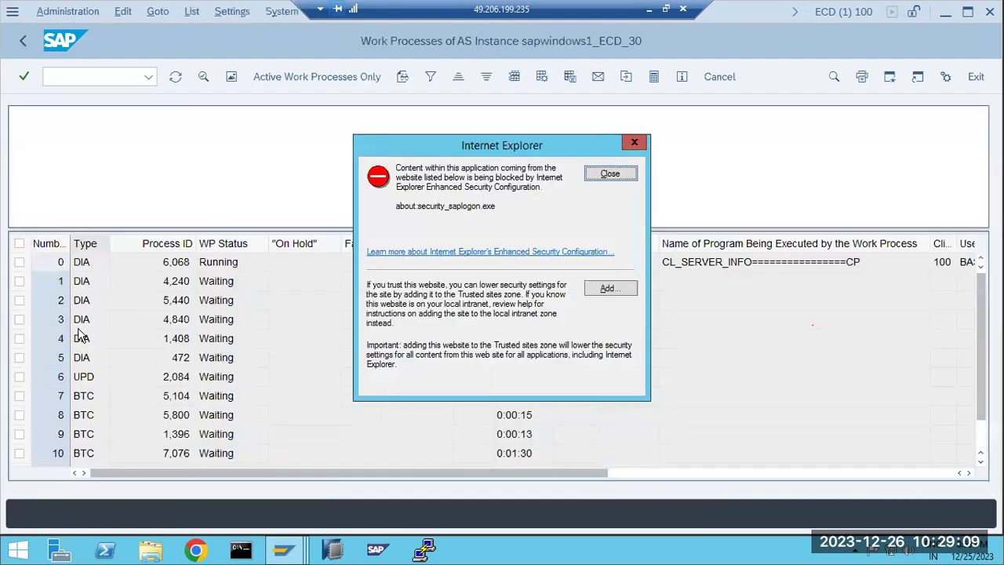
{"action": "left_click", "coordinate": [604, 175]}
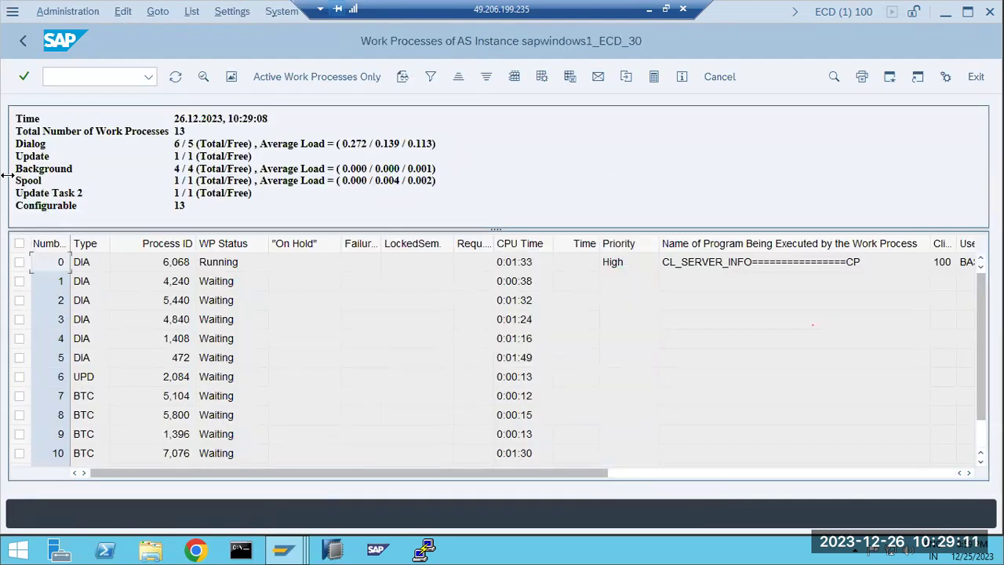
{"action": "left_click_drag", "start_coordinate": [29, 179], "coordinate": [260, 181]}
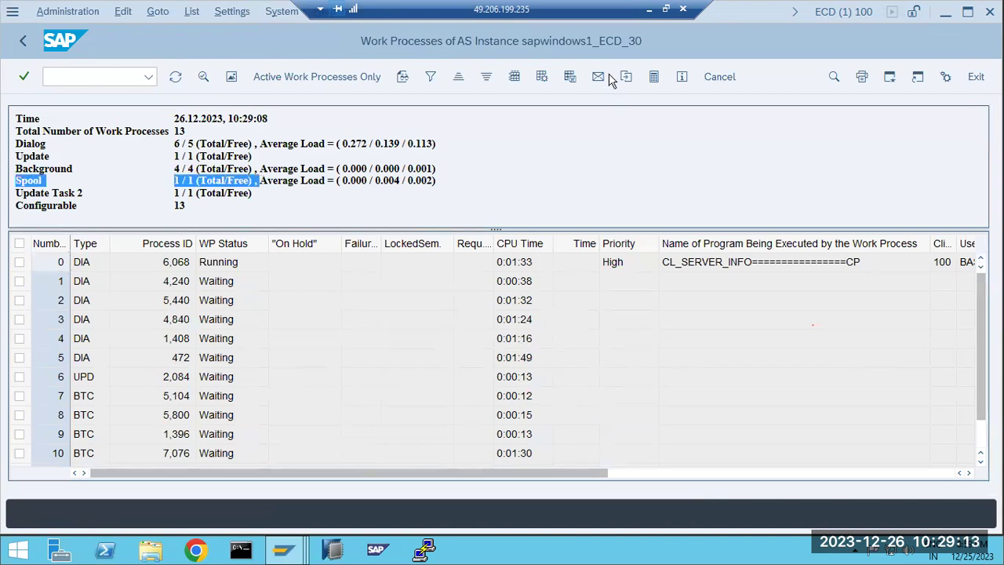
Switch to the Paint notes and highlight the SP01/Sp02 line, followed by the SPAD line.
{"action": "left_click", "coordinate": [649, 9]}
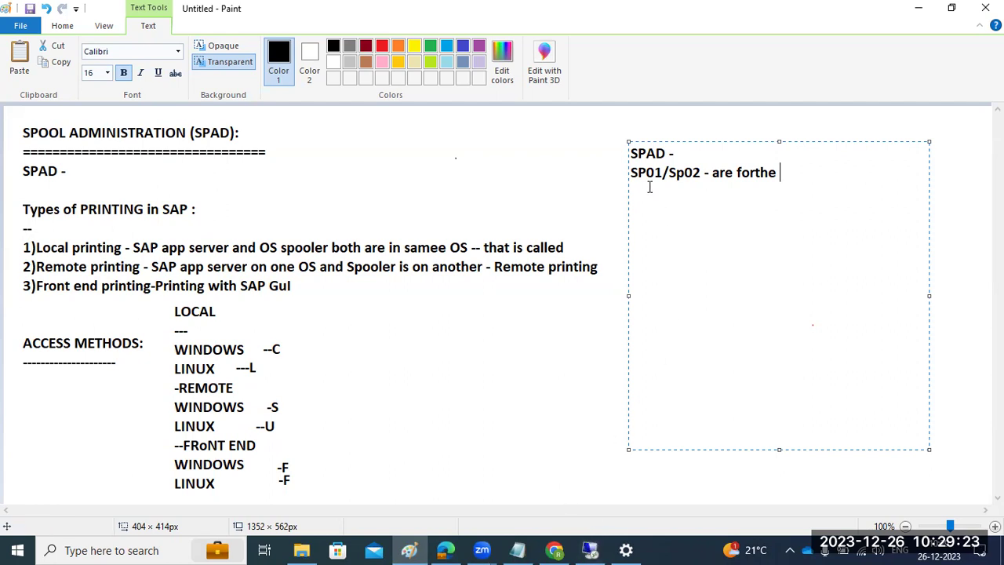
{"action": "left_click_drag", "start_coordinate": [636, 172], "coordinate": [805, 176]}
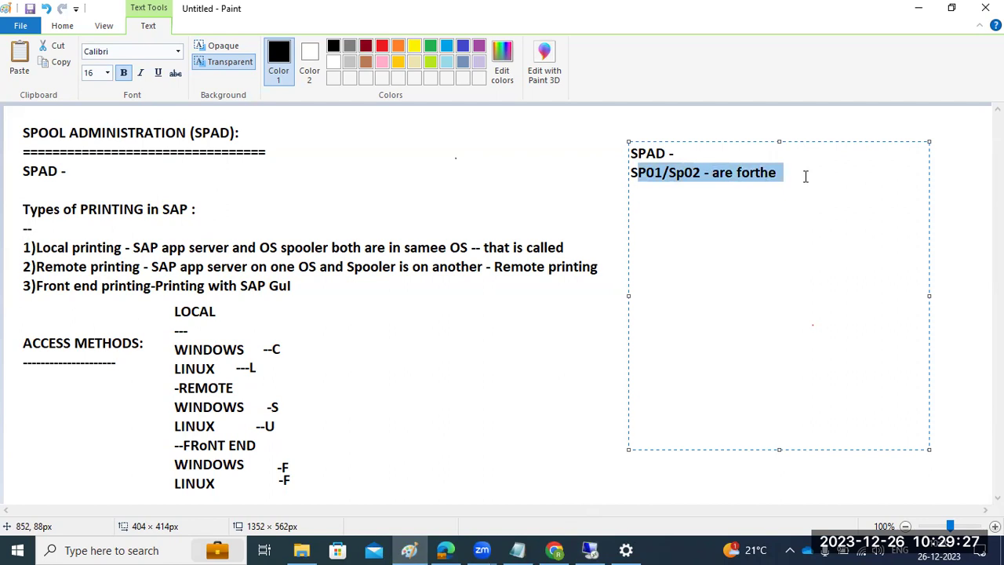
{"action": "left_click_drag", "start_coordinate": [688, 153], "coordinate": [618, 153]}
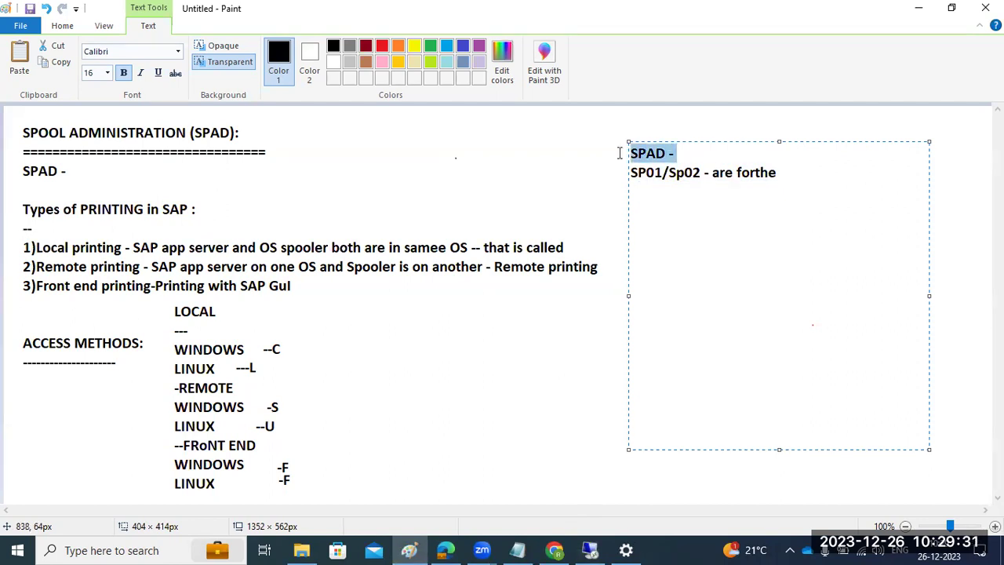
Return to the remote SAP session, leave the work process overview, and browse the Logistics and Human Resources folders of the SAP menu.
{"action": "left_click", "coordinate": [589, 550]}
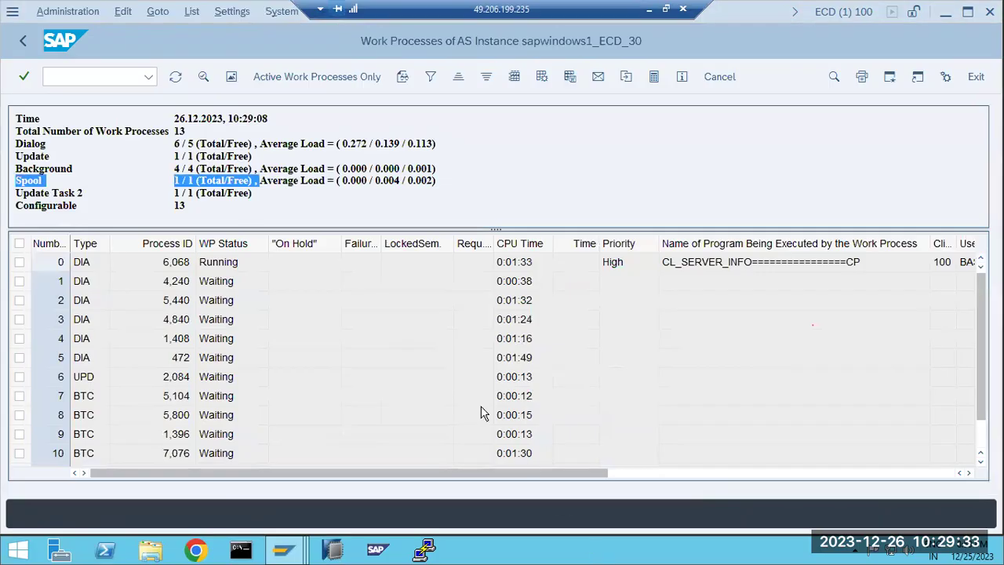
{"action": "left_click", "coordinate": [22, 42]}
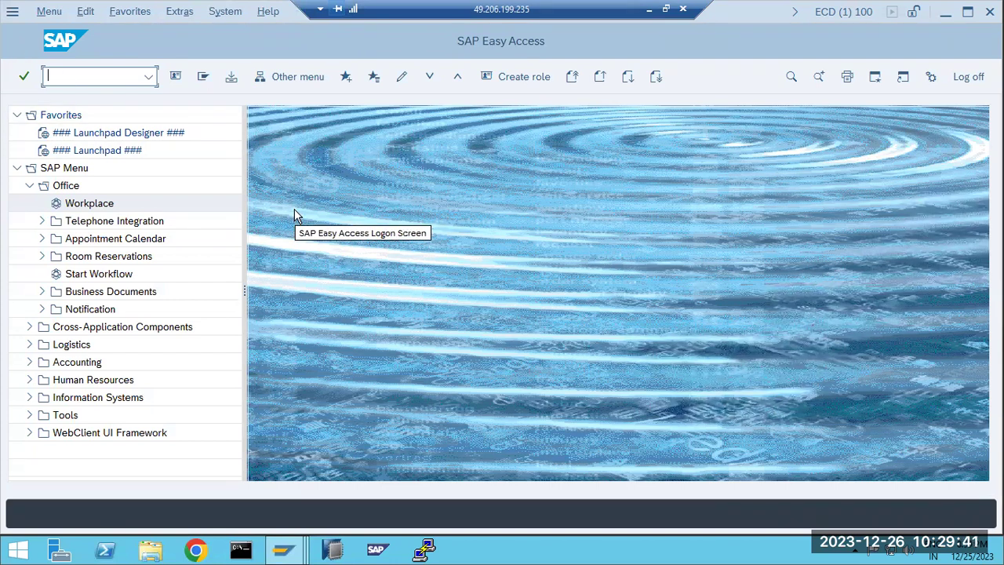
{"action": "left_click", "coordinate": [29, 185]}
{"action": "left_click", "coordinate": [30, 221]}
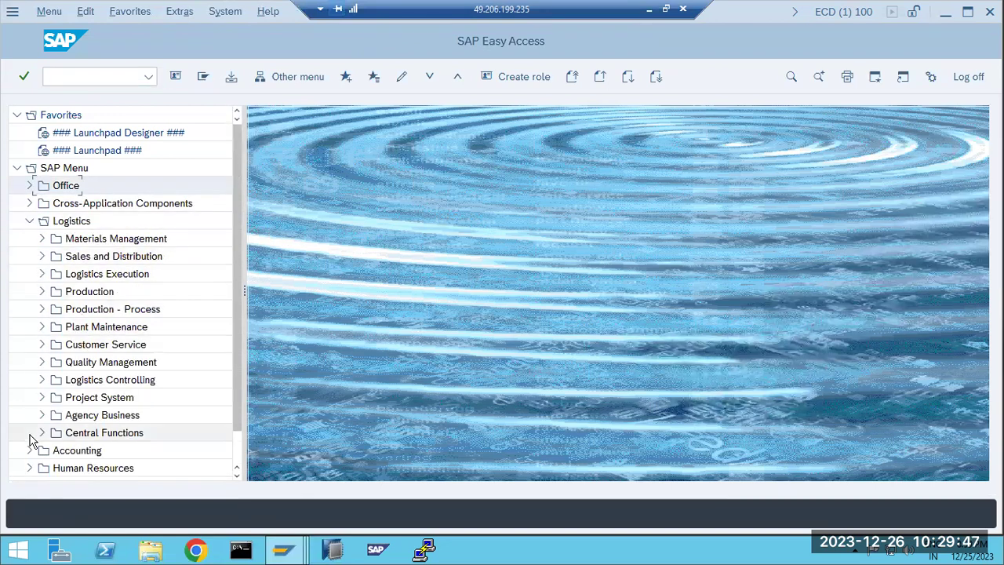
{"action": "left_click", "coordinate": [30, 221]}
{"action": "left_click", "coordinate": [30, 256]}
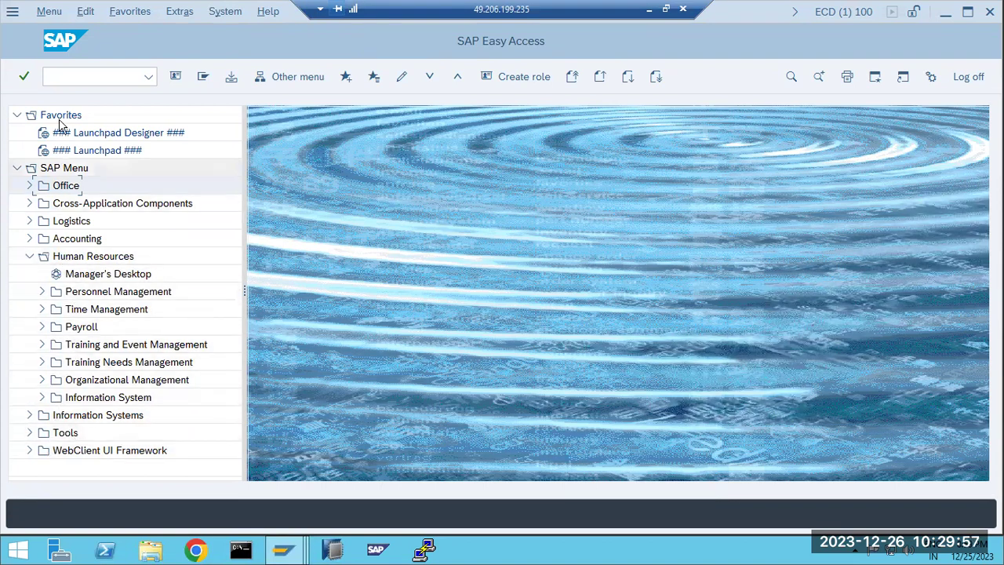
{"action": "left_click", "coordinate": [30, 256]}
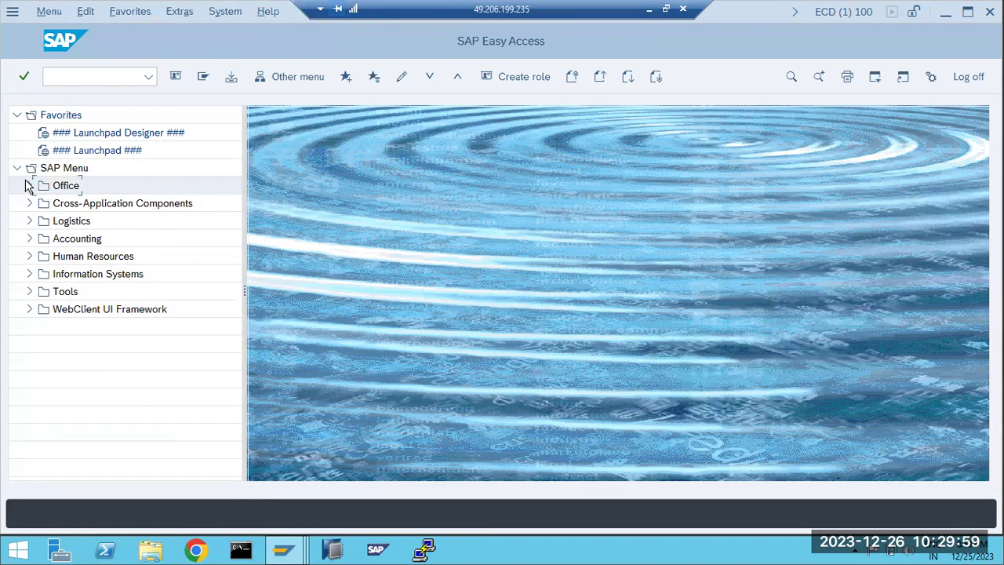
Switch from the remote SAP session to Chrome and search Google in a new tab for "SAP printers in airports".
{"action": "left_click", "coordinate": [649, 9]}
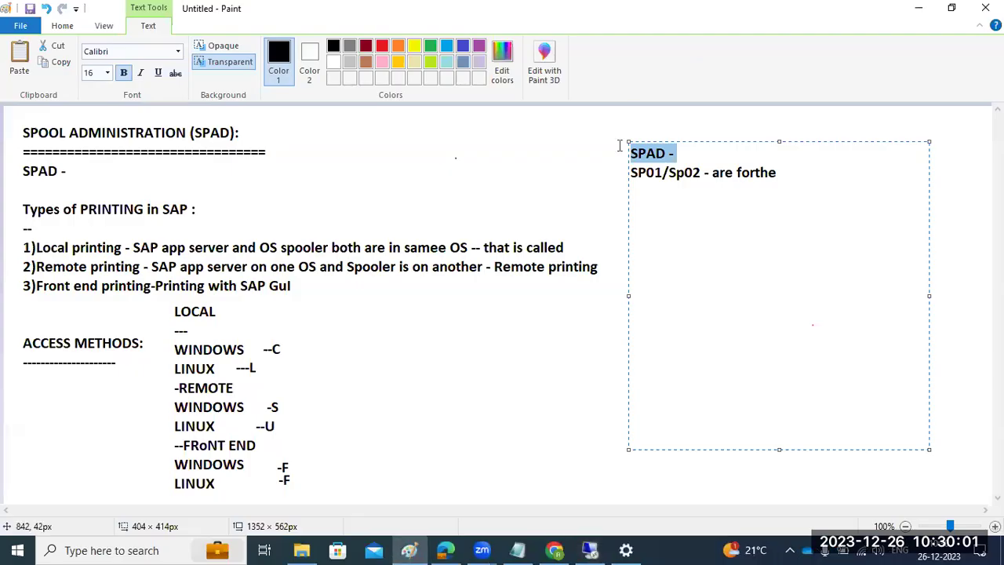
{"action": "left_click", "coordinate": [568, 542]}
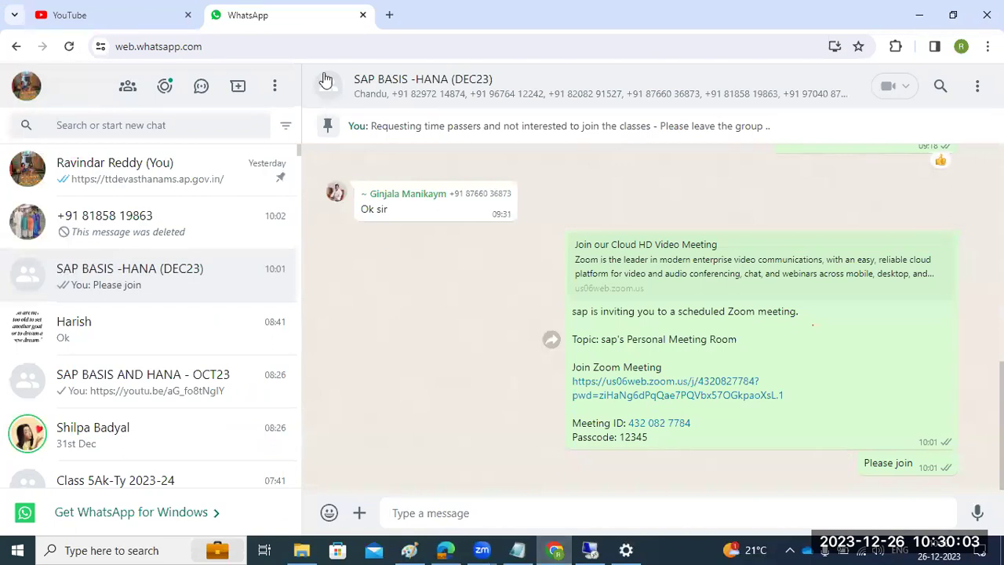
{"action": "left_click", "coordinate": [392, 10]}
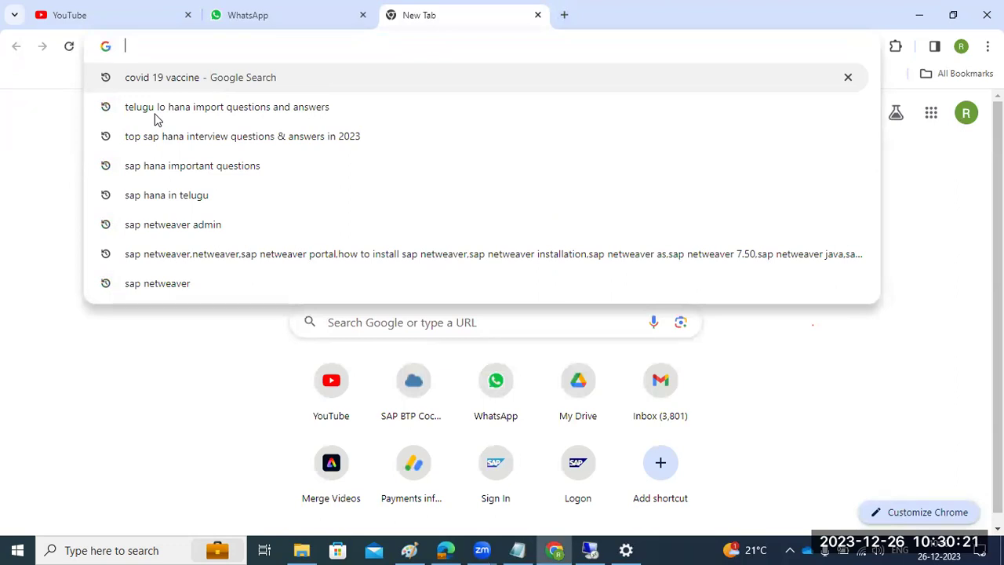
{"action": "type", "text": "SAP "}
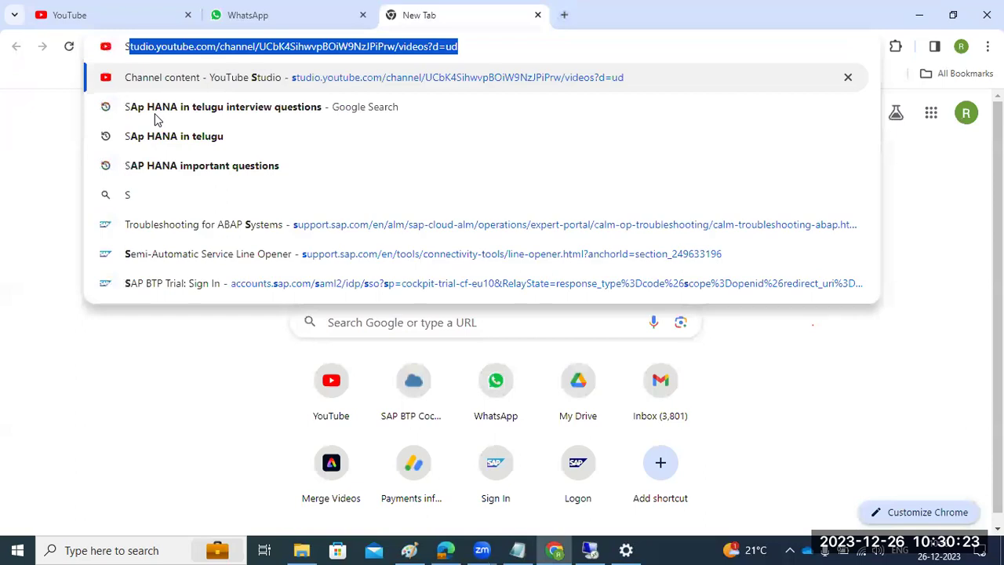
{"action": "type", "text": "prin"}
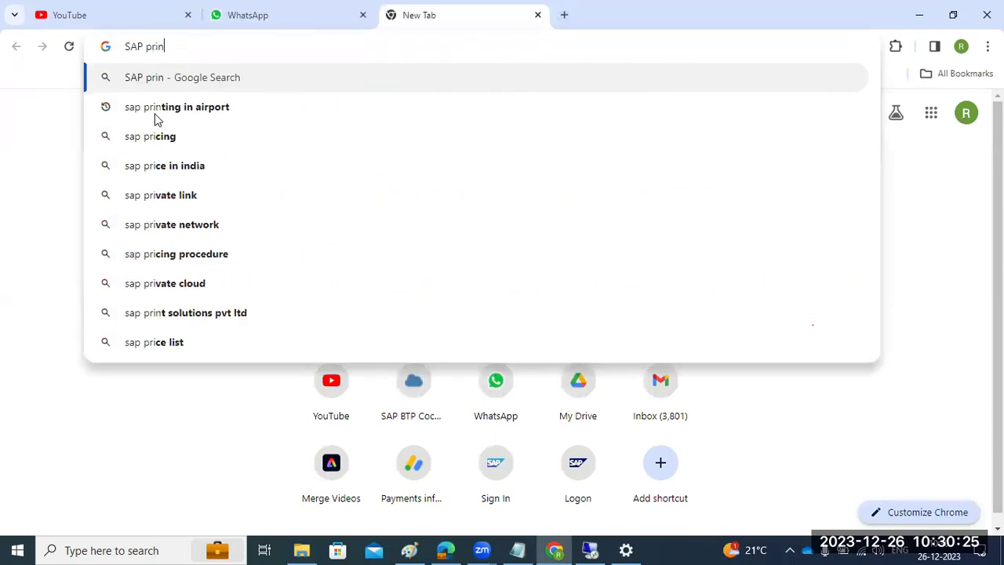
{"action": "type", "text": "ters in air"}
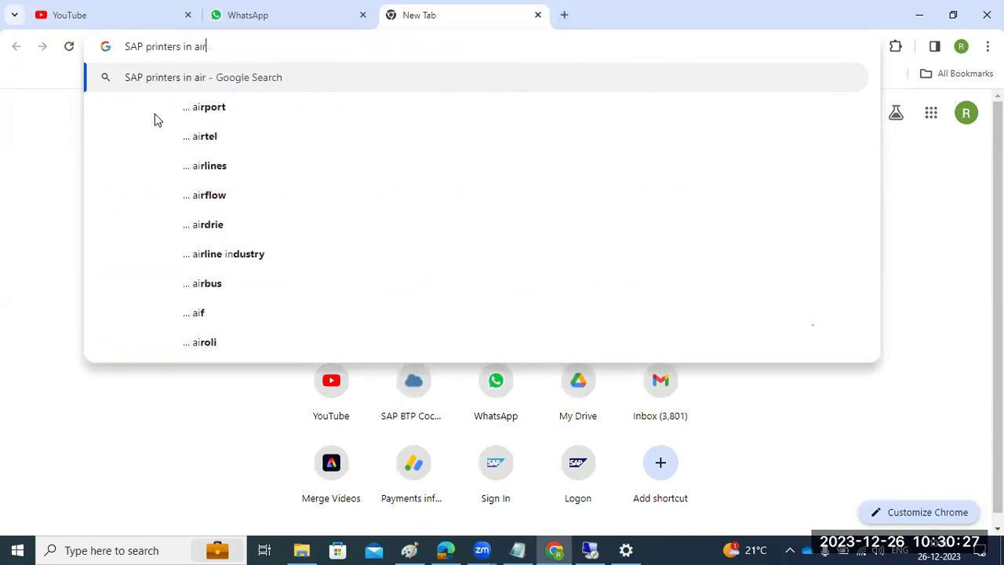
{"action": "type", "text": "ports"}
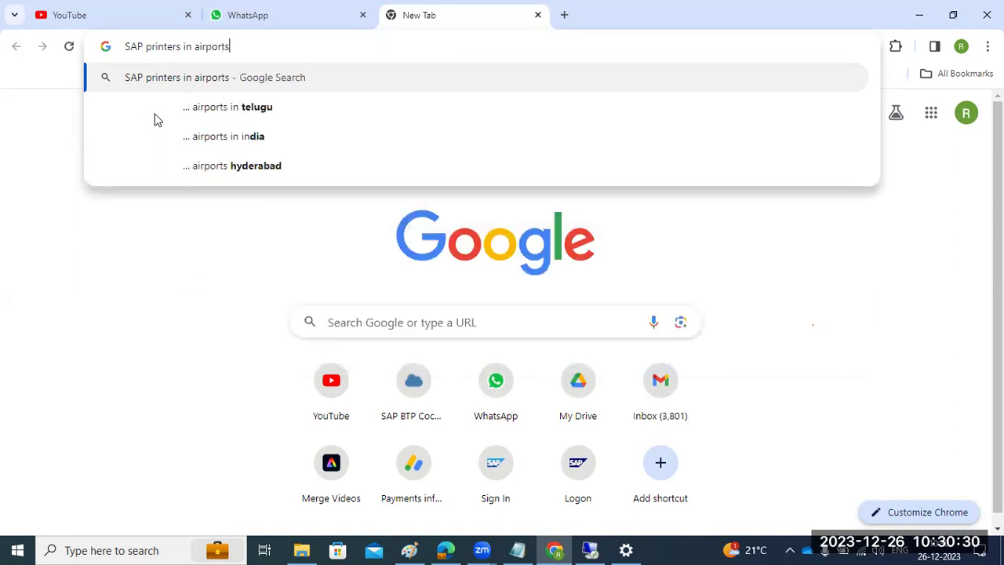
{"action": "key", "text": "Return"}
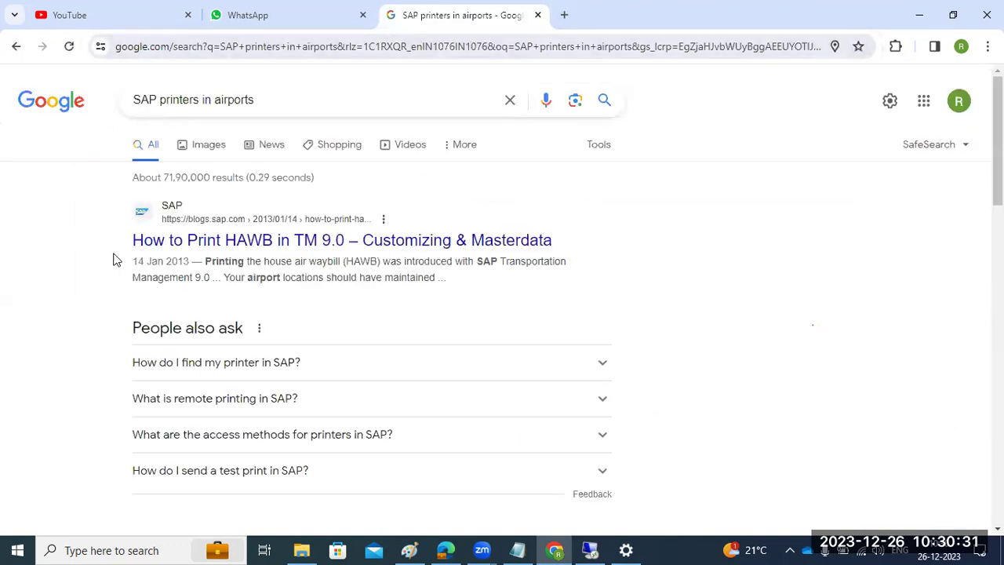
Look through the web results and the video results for a clip of SAP printers used in airports.
{"action": "scroll", "coordinate": [284, 248], "scroll_direction": "down", "scroll_amount": 4}
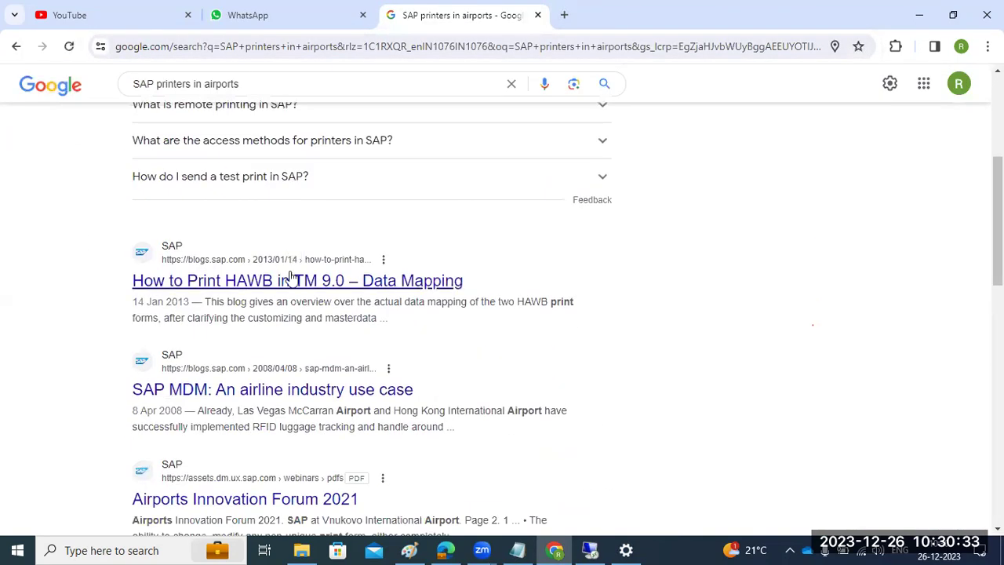
{"action": "scroll", "coordinate": [288, 280], "scroll_direction": "up", "scroll_amount": 4}
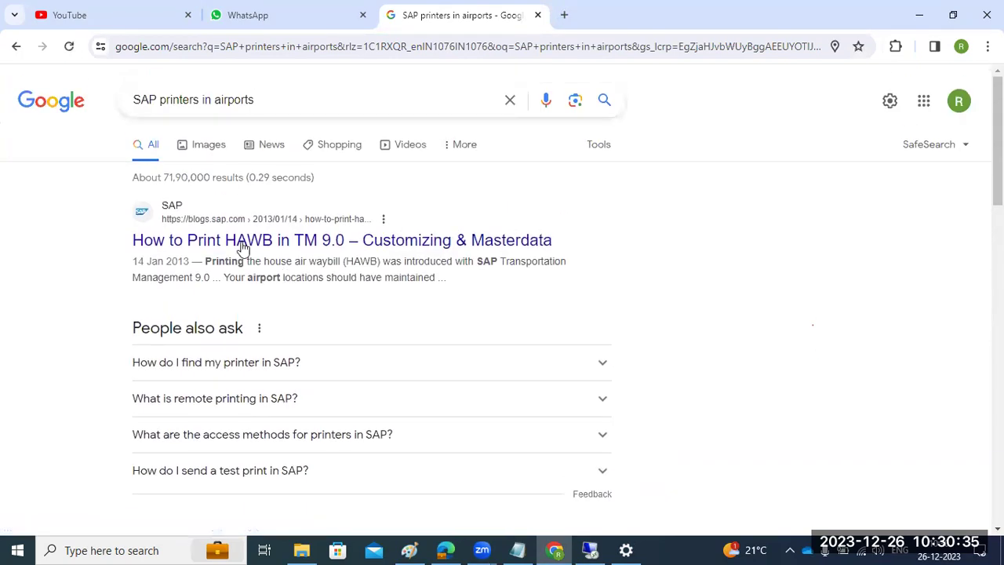
{"action": "left_click", "coordinate": [404, 147]}
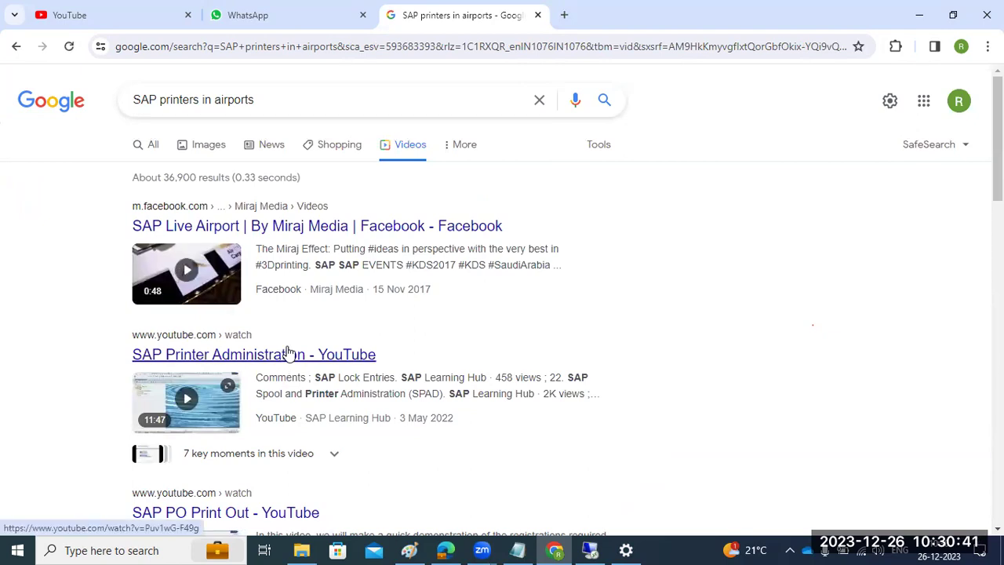
{"action": "scroll", "coordinate": [287, 354], "scroll_direction": "down", "scroll_amount": 3}
{"action": "scroll", "coordinate": [287, 353], "scroll_direction": "down", "scroll_amount": 1}
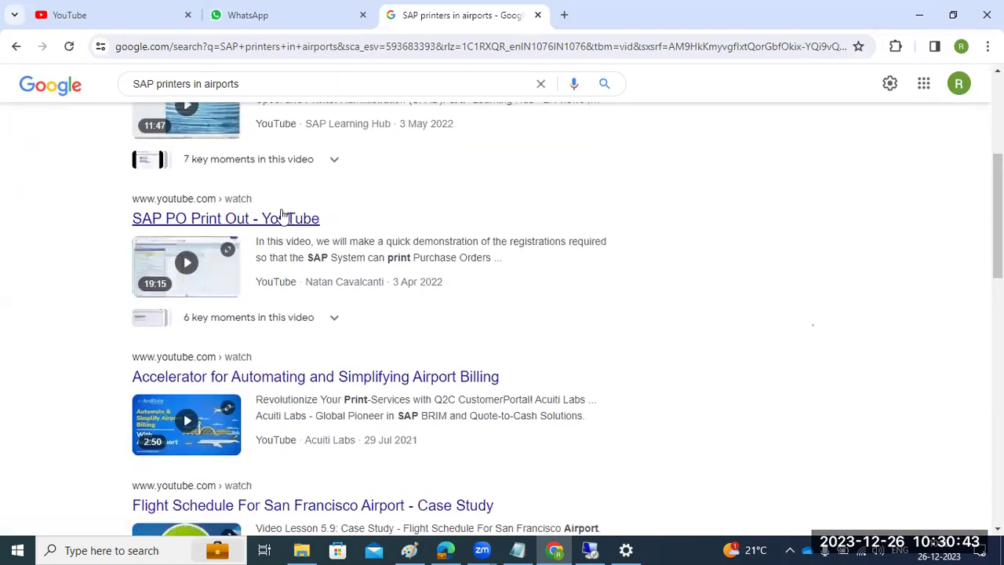
{"action": "scroll", "coordinate": [306, 305], "scroll_direction": "down", "scroll_amount": 6}
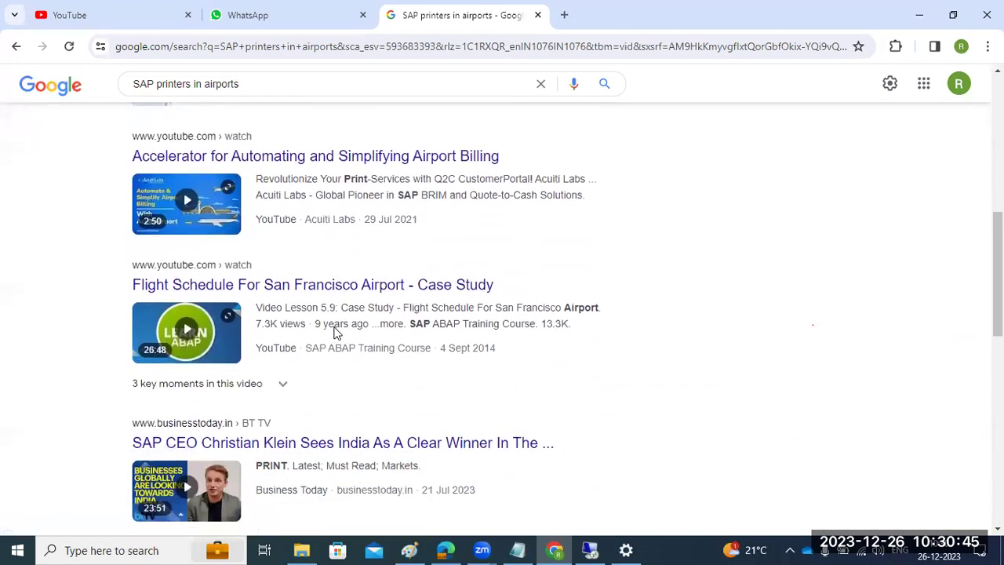
{"action": "scroll", "coordinate": [336, 333], "scroll_direction": "down", "scroll_amount": 2}
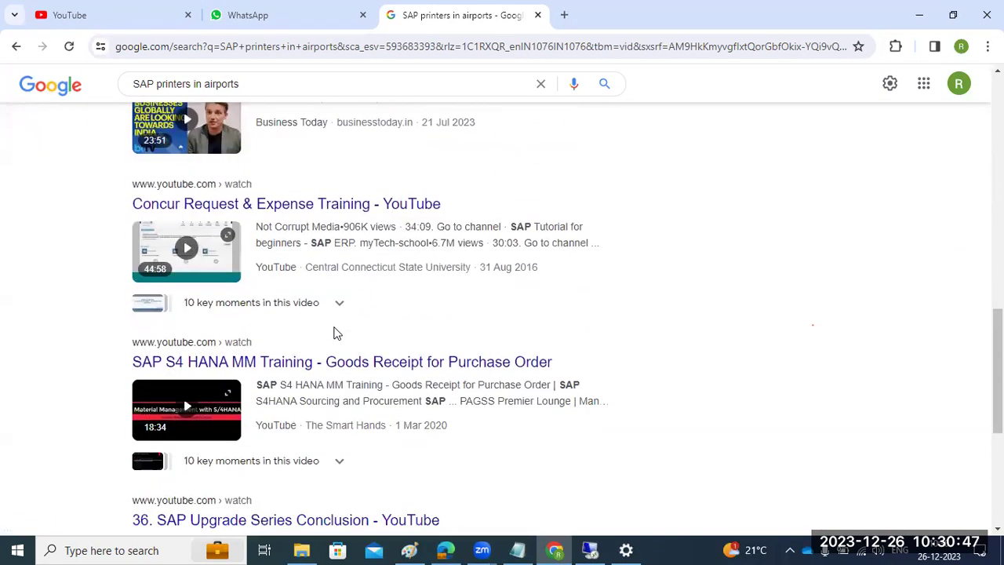
{"action": "scroll", "coordinate": [335, 333], "scroll_direction": "down", "scroll_amount": 4}
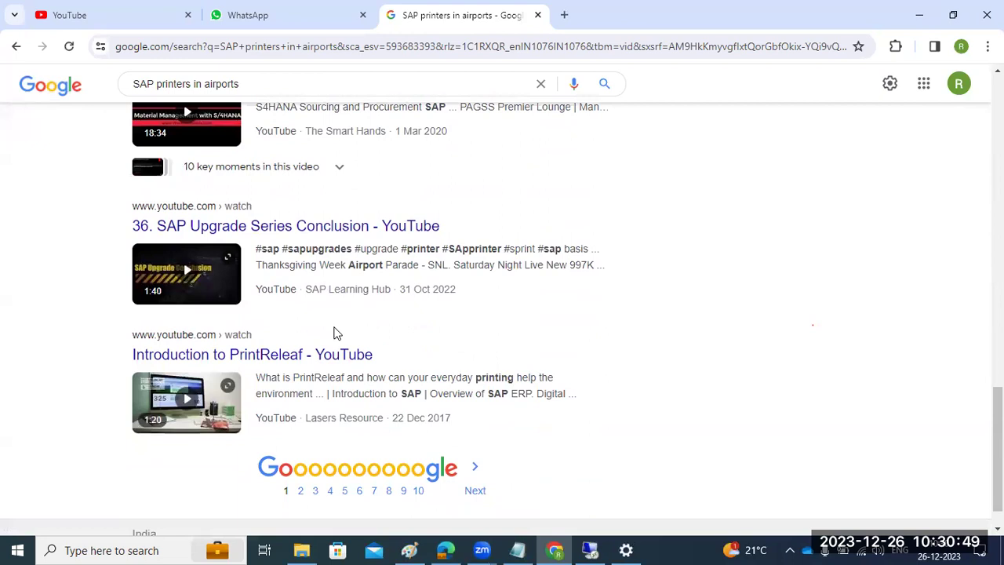
{"action": "scroll", "coordinate": [333, 333], "scroll_direction": "down", "scroll_amount": 1}
{"action": "scroll", "coordinate": [334, 332], "scroll_direction": "up", "scroll_amount": 12}
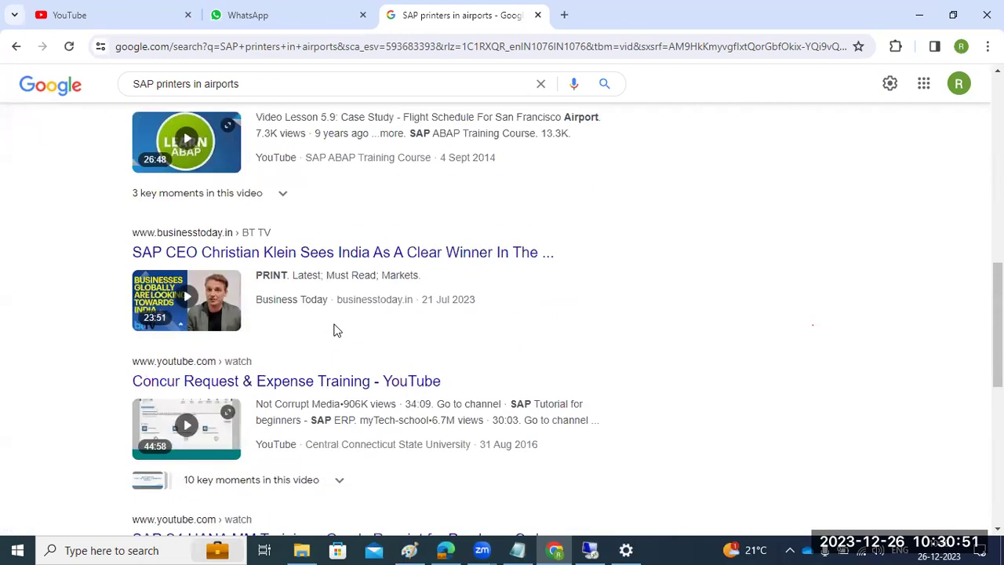
Replace the search query with "label printing in sap" and run the video search.
{"action": "left_click_drag", "start_coordinate": [287, 101], "coordinate": [117, 102]}
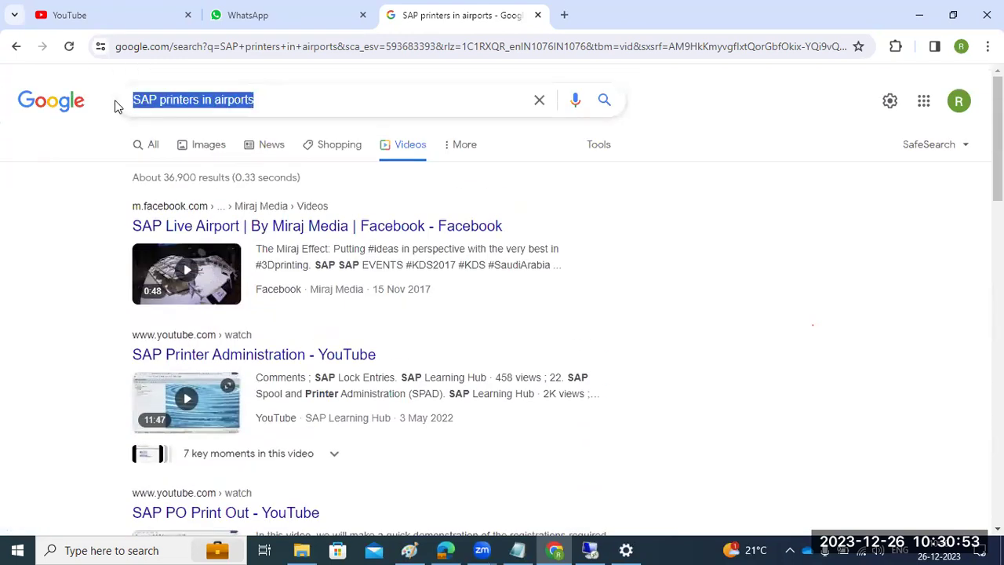
{"action": "key", "text": "BackSpace"}
{"action": "type", "text": "lavel"}
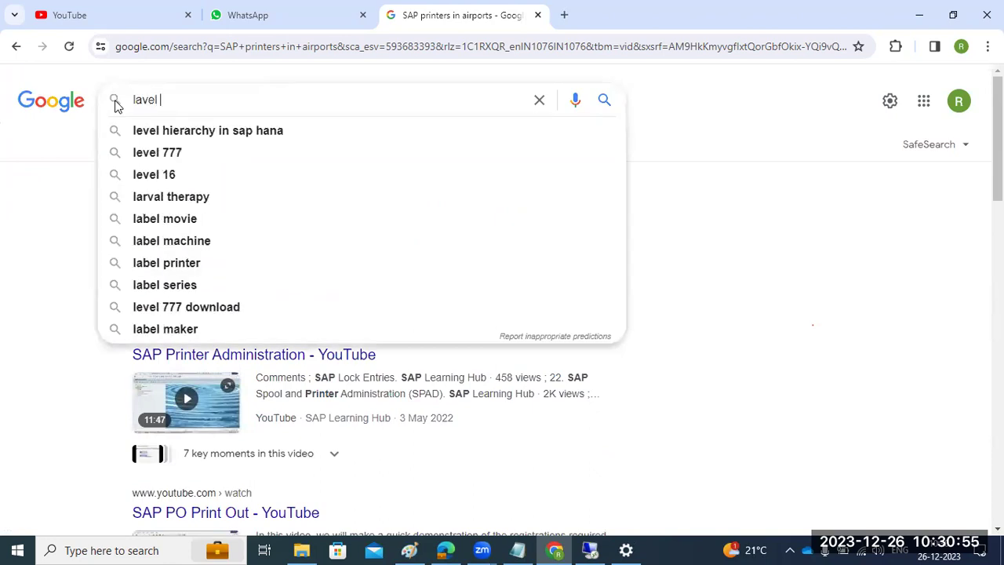
{"action": "key", "text": "BackSpace"}
{"action": "key", "text": "BackSpace"}
{"action": "key", "text": "BackSpace"}
{"action": "type", "text": "be"}
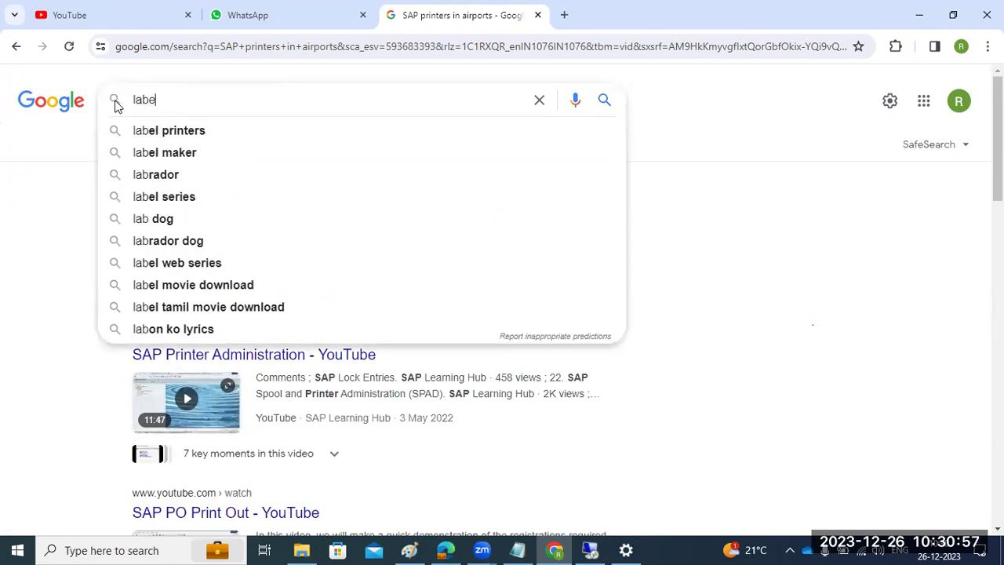
{"action": "type", "text": "l printing in sap"}
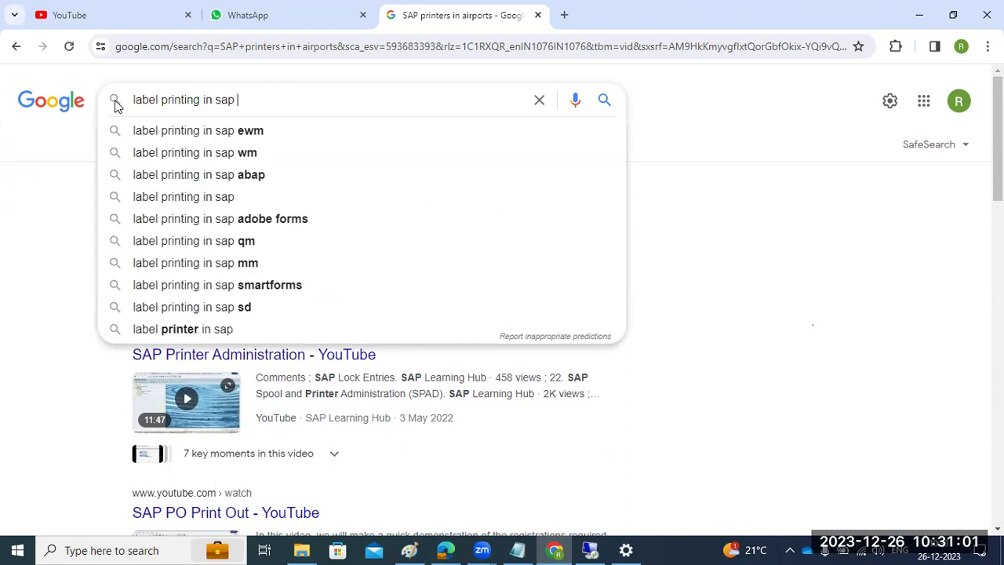
{"action": "key", "text": "Return"}
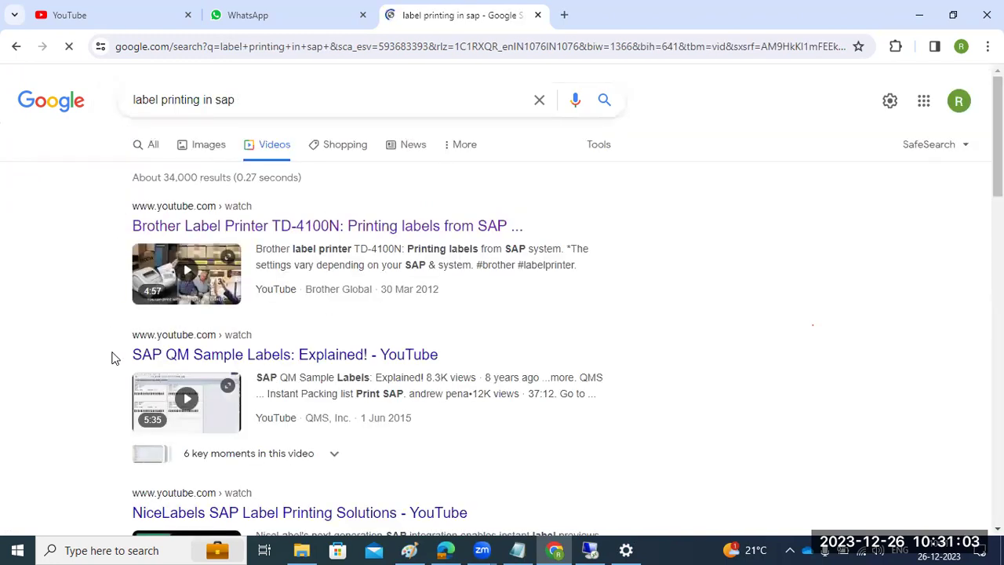
Open and play the video "Brother Label Printer TD-4100N: Printing labels from SAP system", and adjust its volume.
{"action": "left_click", "coordinate": [215, 228]}
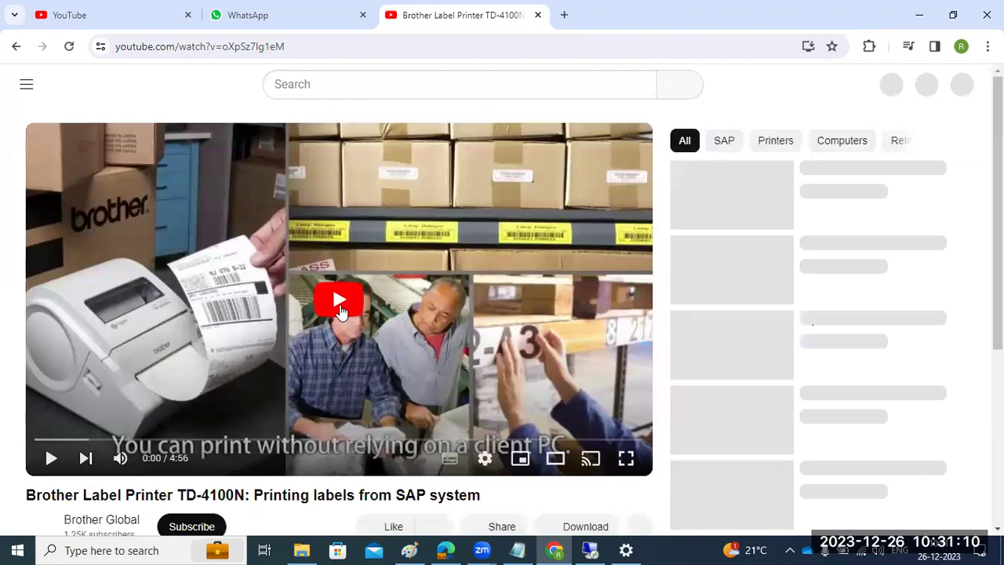
{"action": "left_click", "coordinate": [341, 311]}
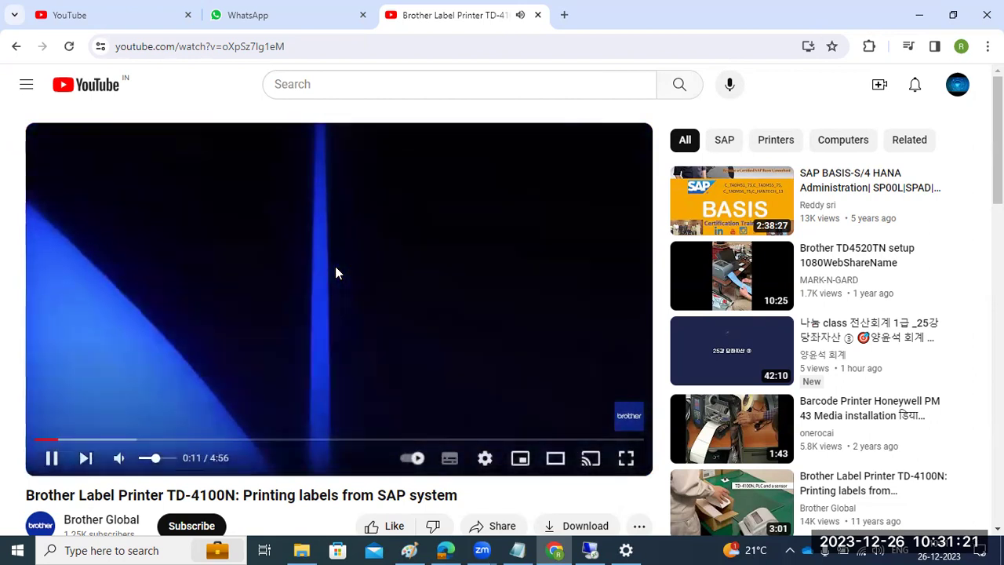
{"action": "key", "text": "Up"}
{"action": "key", "text": "Up"}
{"action": "key", "text": "Up"}
{"action": "key", "text": "Up"}
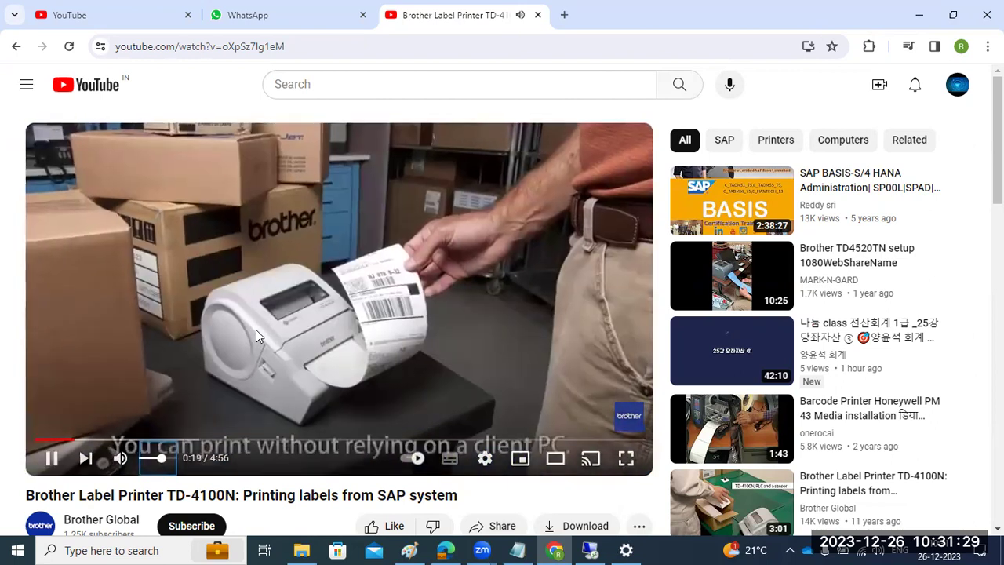
{"action": "left_click", "coordinate": [148, 460]}
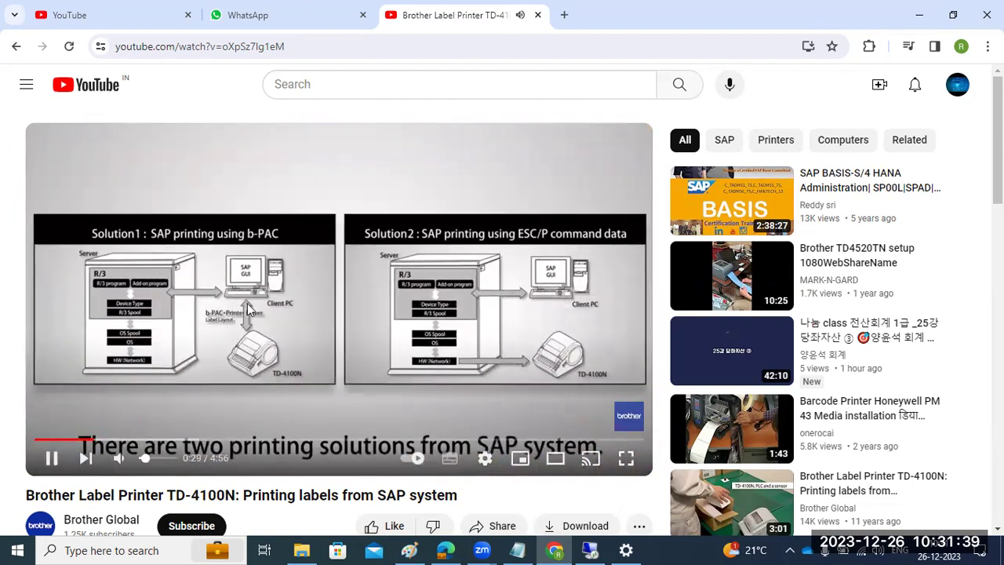
Pause the video at the diagram of the two SAP printing solutions and at the Print dialog's output device, resuming playback after each.
{"action": "left_click", "coordinate": [249, 304]}
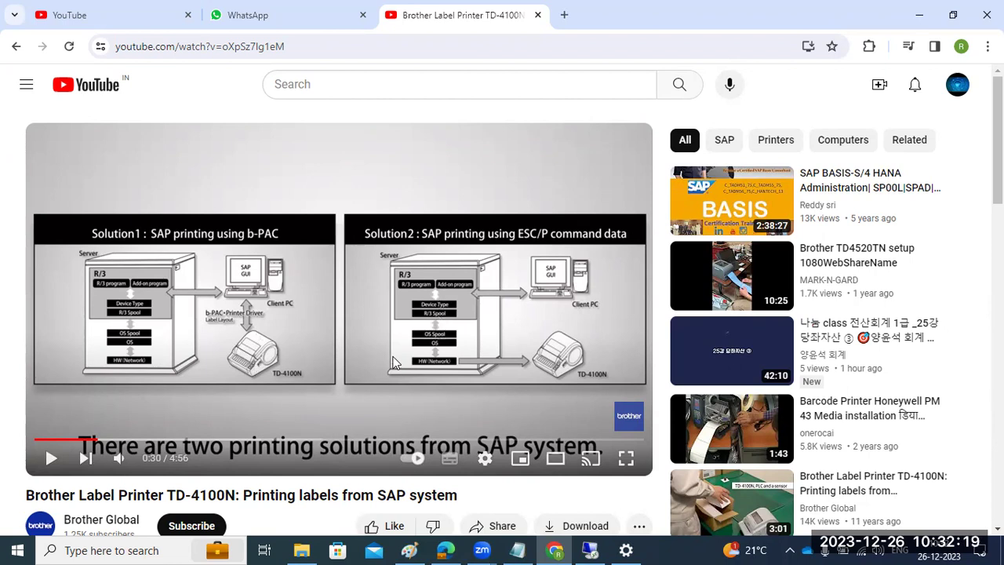
{"action": "left_click", "coordinate": [51, 458]}
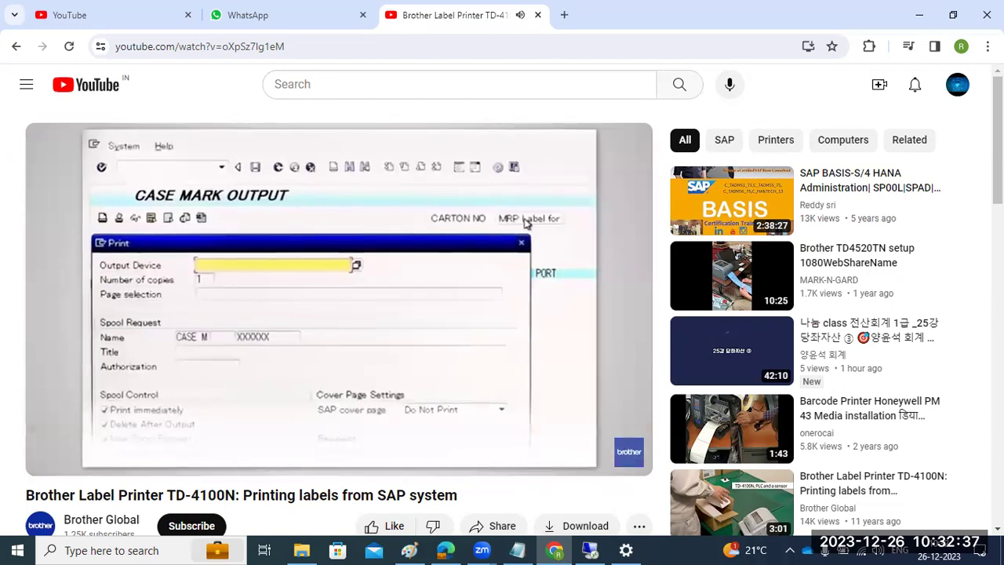
{"action": "left_click", "coordinate": [255, 352]}
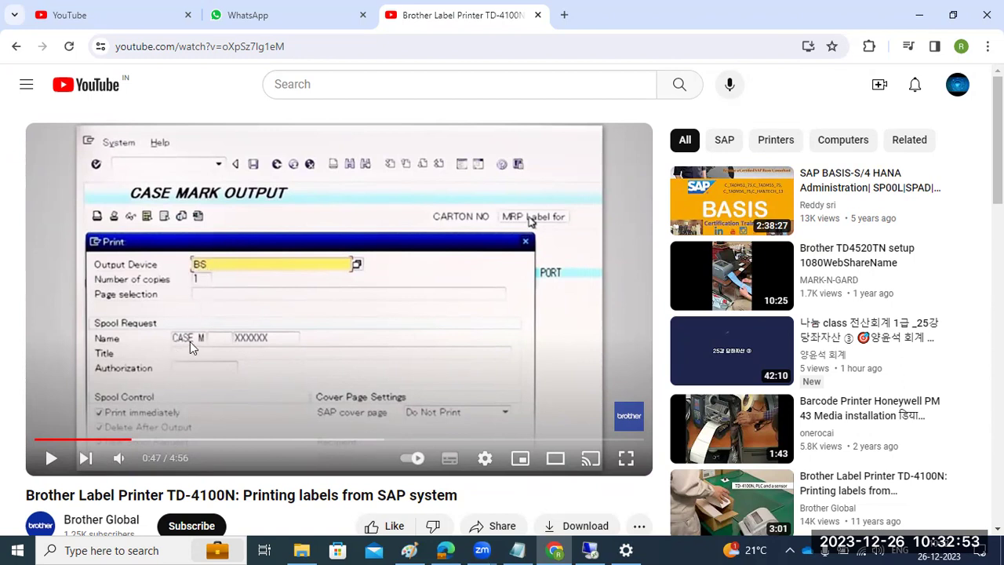
{"action": "left_click", "coordinate": [248, 358]}
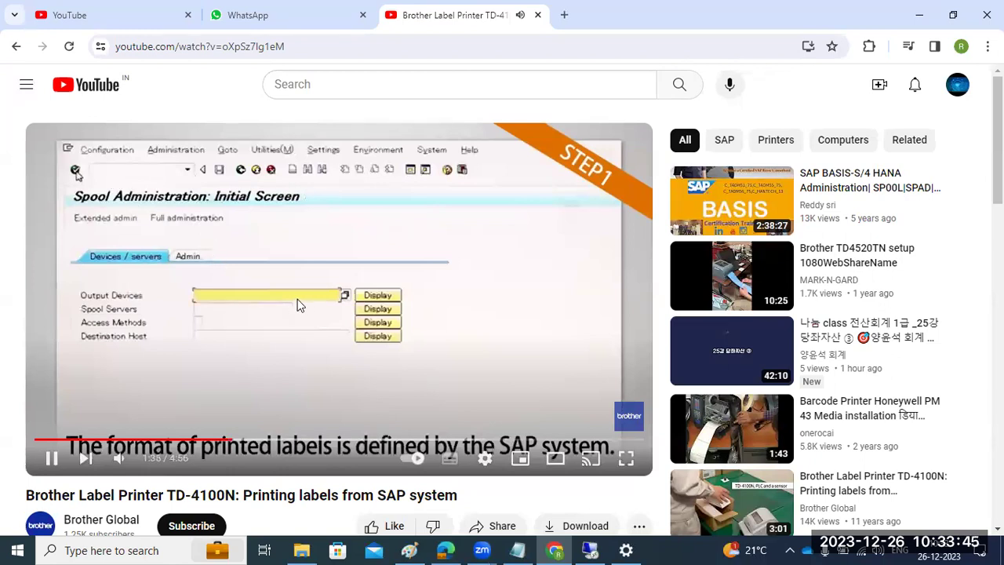
Skip through the video's page format, format type and printer connection sections, and pause it near the end.
{"action": "key", "text": "Right"}
{"action": "key", "text": "Right"}
{"action": "key", "text": "Right"}
{"action": "key", "text": "Right"}
{"action": "key", "text": "Right"}
{"action": "key", "text": "Right"}
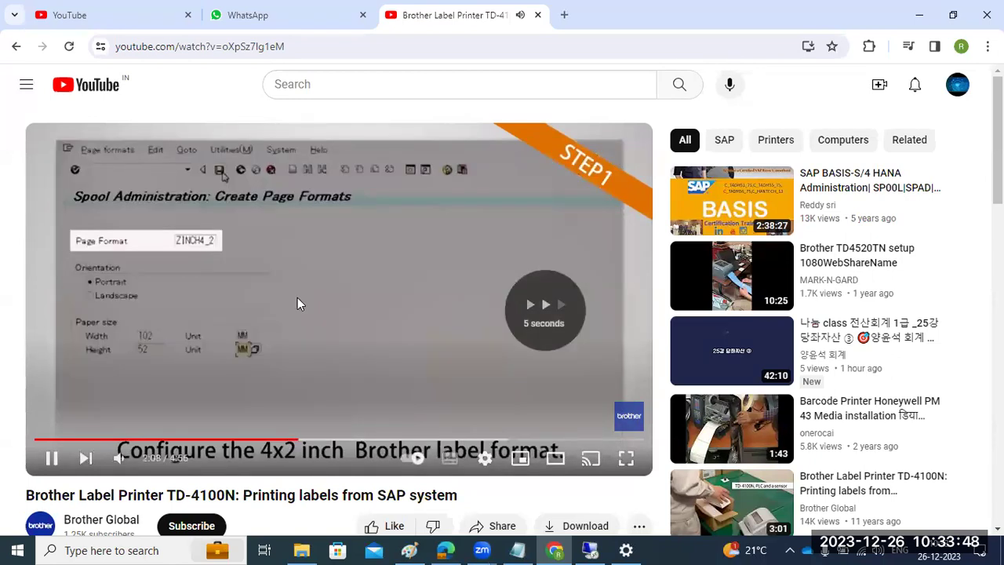
{"action": "key", "text": "Right"}
{"action": "key", "text": "Right"}
{"action": "key", "text": "Right"}
{"action": "key", "text": "Right"}
{"action": "key", "text": "Right"}
{"action": "key", "text": "Right"}
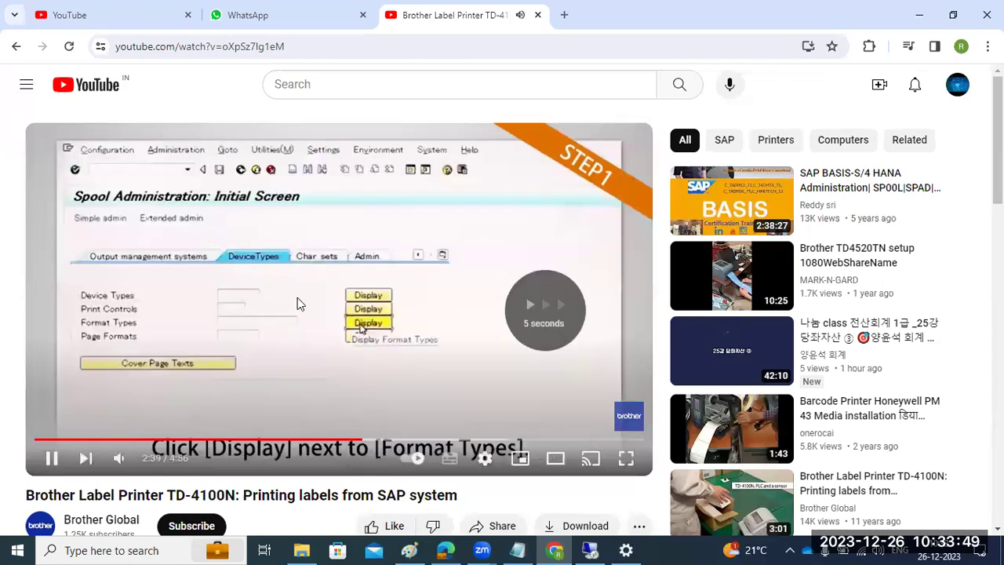
{"action": "key", "text": "Right"}
{"action": "key", "text": "Right"}
{"action": "key", "text": "Right"}
{"action": "key", "text": "Right"}
{"action": "key", "text": "Right"}
{"action": "key", "text": "Right"}
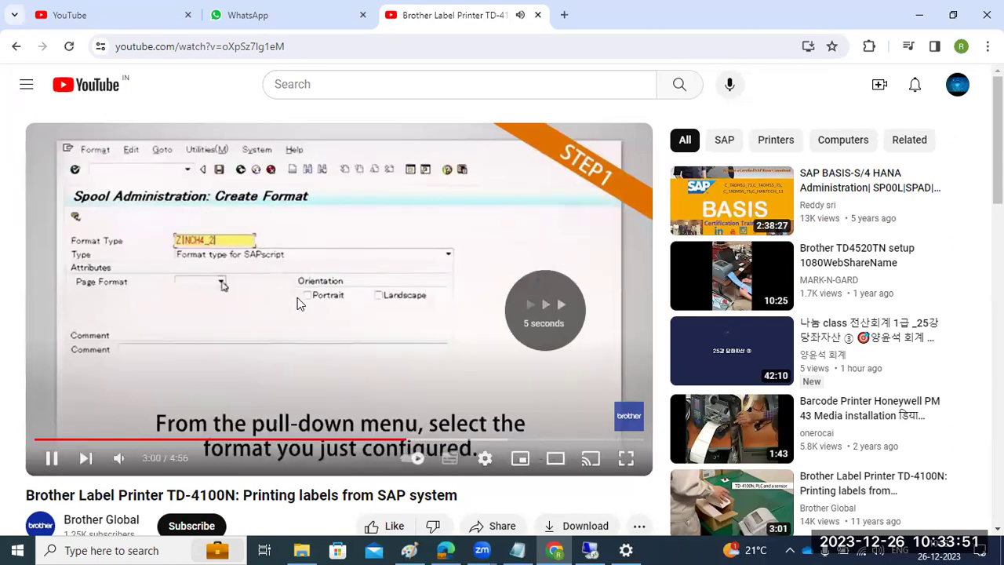
{"action": "key", "text": "Right"}
{"action": "key", "text": "Right"}
{"action": "key", "text": "Right"}
{"action": "key", "text": "Right"}
{"action": "key", "text": "Right"}
{"action": "key", "text": "Right"}
{"action": "key", "text": "Right"}
{"action": "key", "text": "Right"}
{"action": "key", "text": "Right"}
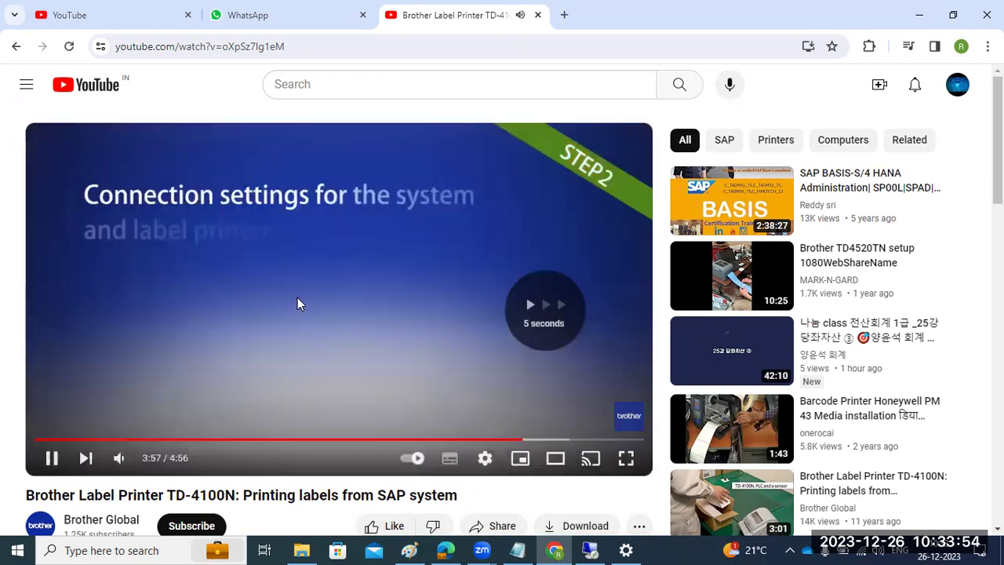
{"action": "key", "text": "Right"}
{"action": "key", "text": "Right"}
{"action": "key", "text": "Right"}
{"action": "key", "text": "Right"}
{"action": "key", "text": "Right"}
{"action": "key", "text": "Right"}
{"action": "key", "text": "Right"}
{"action": "key", "text": "Right"}
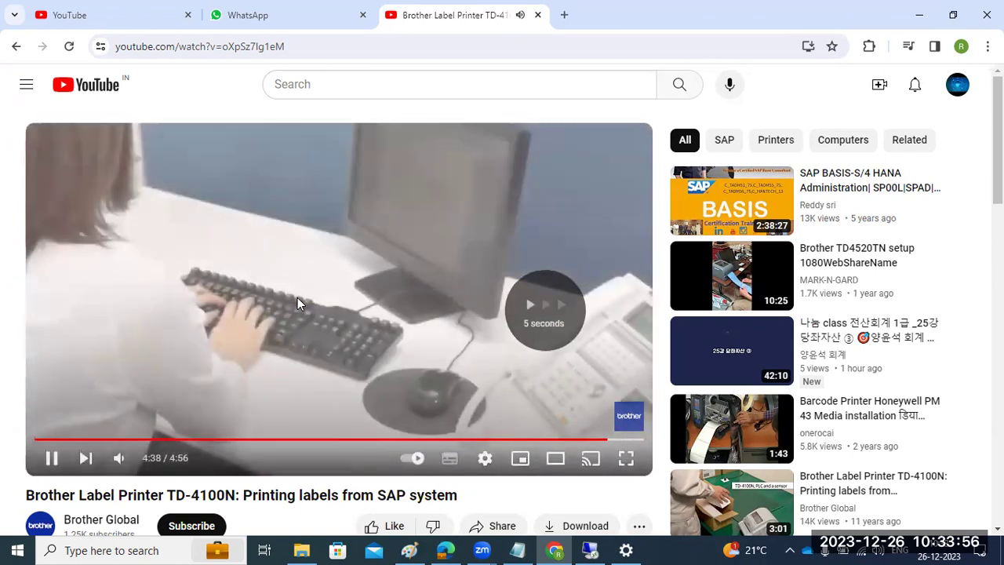
{"action": "left_click", "coordinate": [448, 274]}
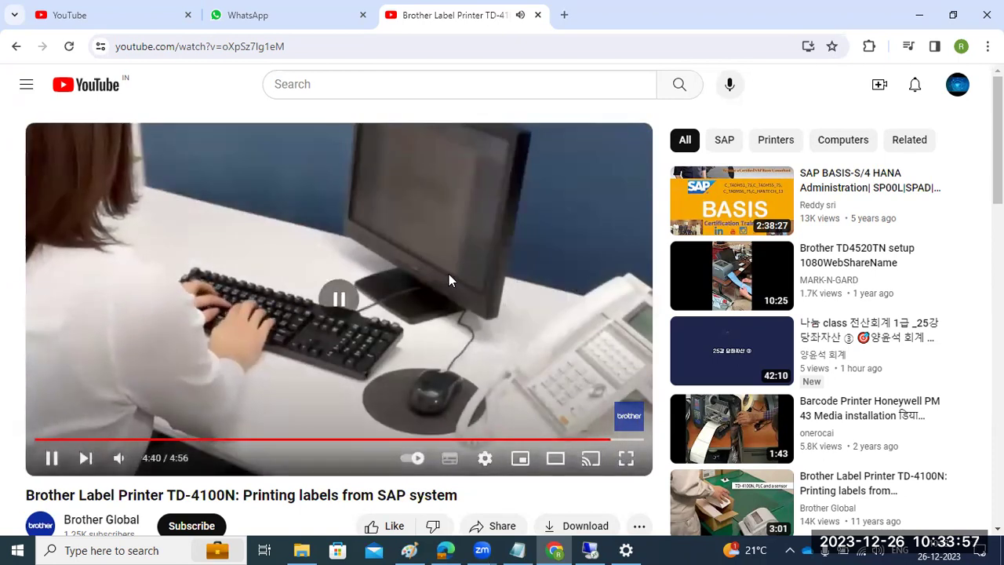
Look through the suggested videos listed beside the Brother label printing video, and close that video's browser tab.
{"action": "scroll", "coordinate": [738, 339], "scroll_direction": "down", "scroll_amount": 1}
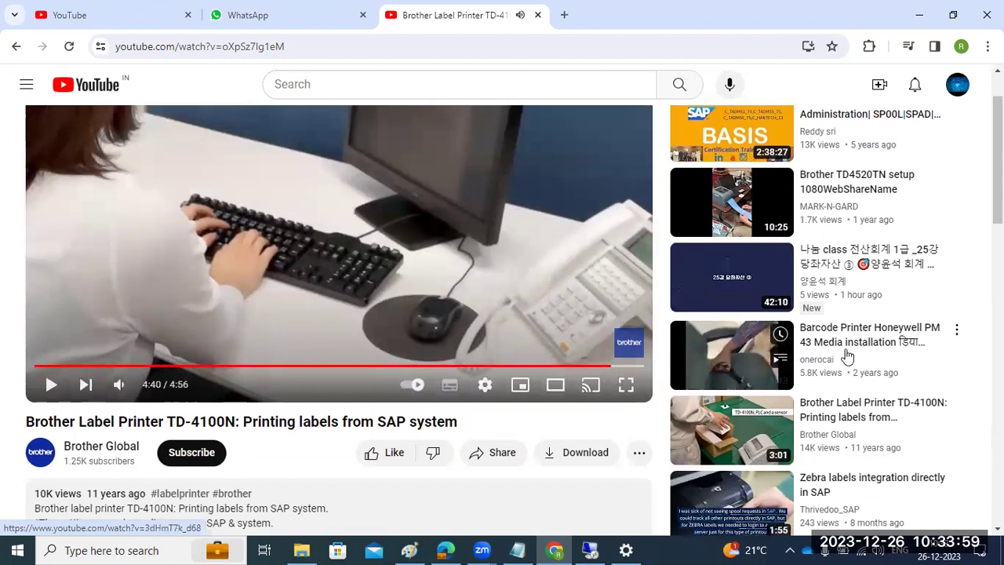
{"action": "scroll", "coordinate": [778, 360], "scroll_direction": "down", "scroll_amount": 1}
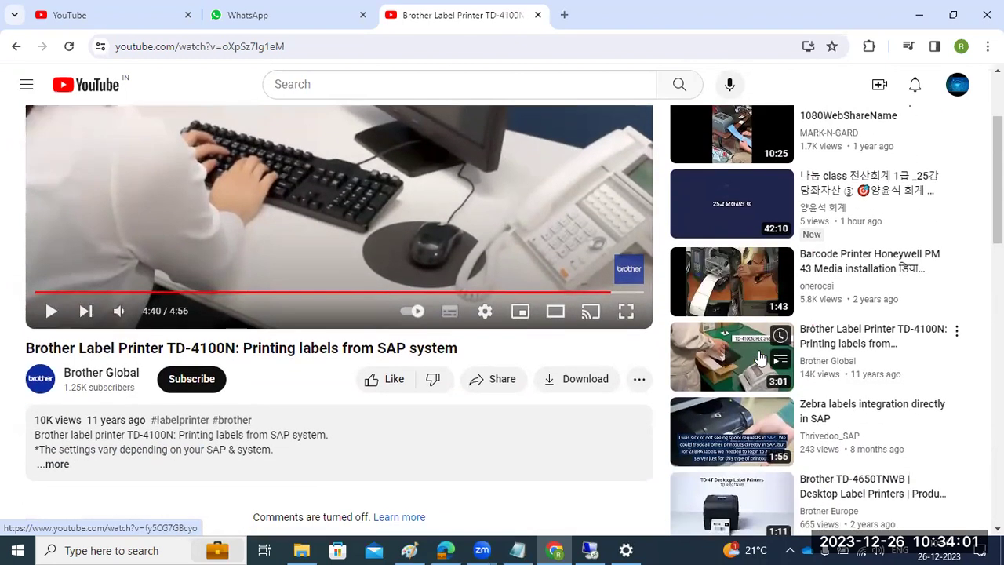
{"action": "scroll", "coordinate": [743, 375], "scroll_direction": "down", "scroll_amount": 2}
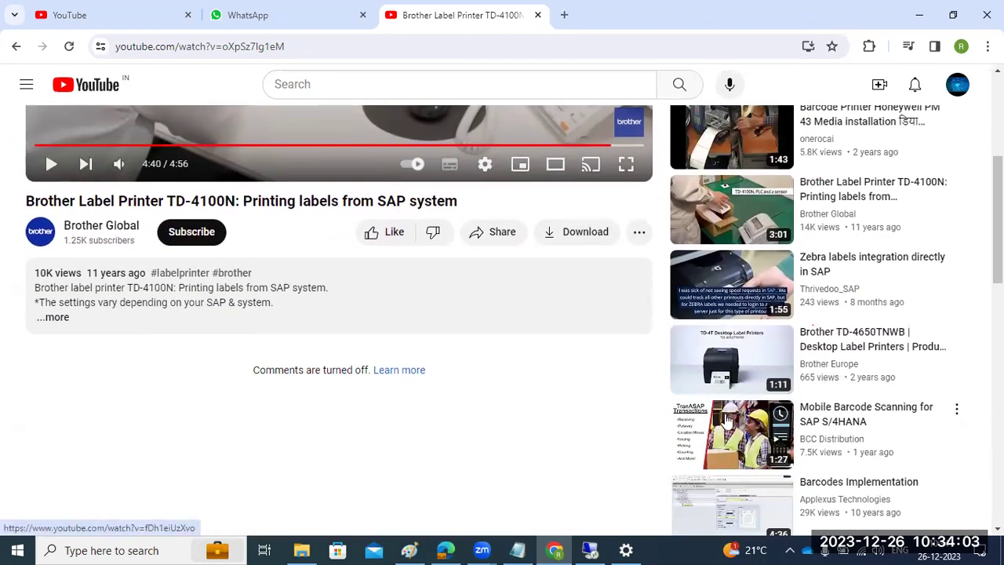
{"action": "scroll", "coordinate": [723, 443], "scroll_direction": "down", "scroll_amount": 2}
{"action": "scroll", "coordinate": [723, 443], "scroll_direction": "down", "scroll_amount": 4}
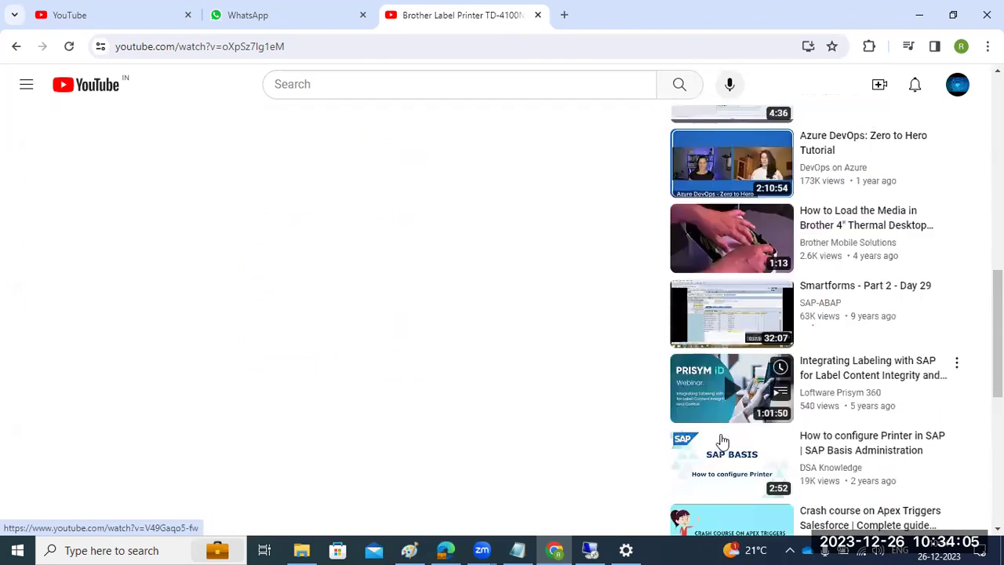
{"action": "scroll", "coordinate": [723, 443], "scroll_direction": "down", "scroll_amount": 2}
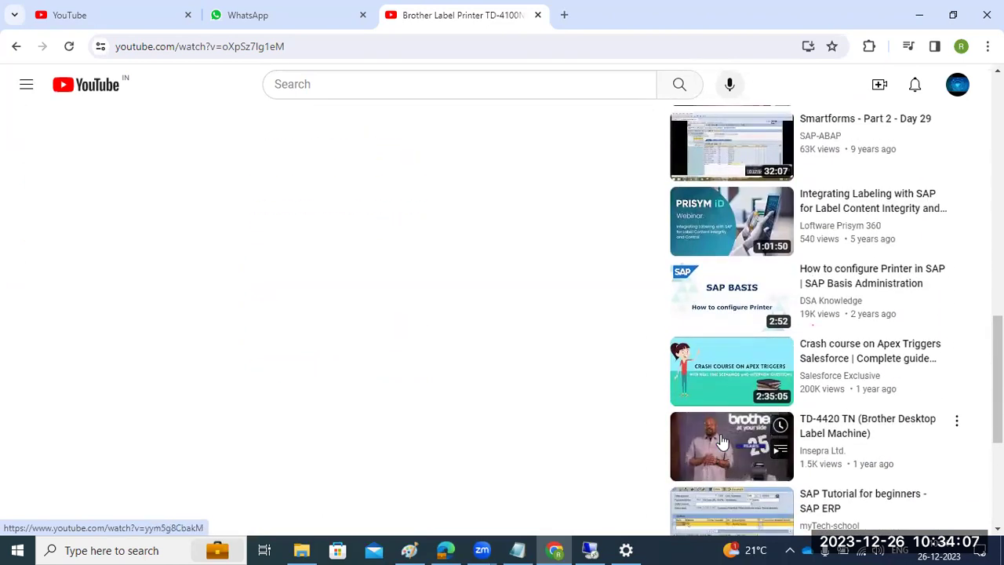
{"action": "scroll", "coordinate": [722, 441], "scroll_direction": "down", "scroll_amount": 2}
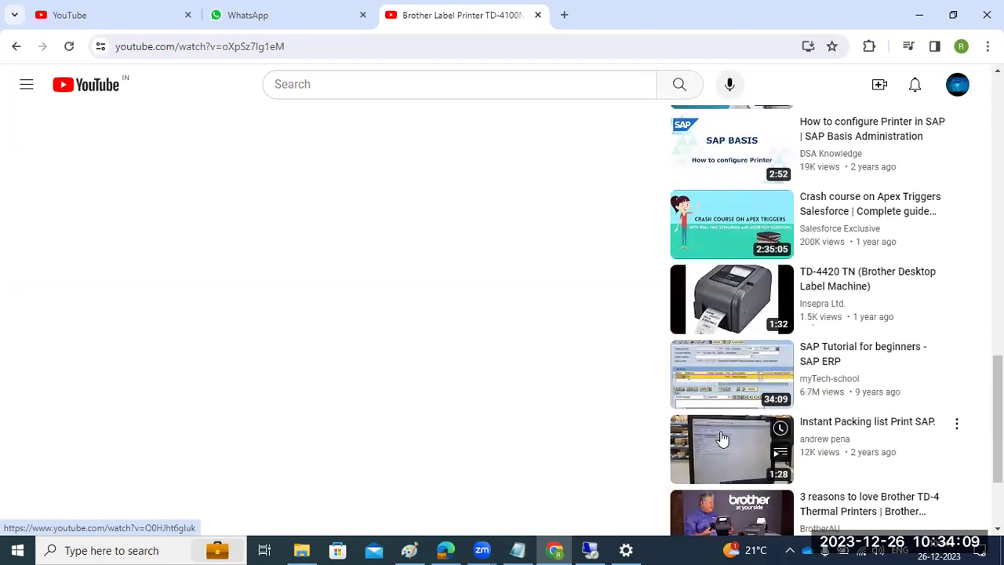
{"action": "left_click", "coordinate": [538, 14]}
Switch to the remote SAP session and run transaction spad to start spool administration.
{"action": "key", "text": "alt+Tab"}
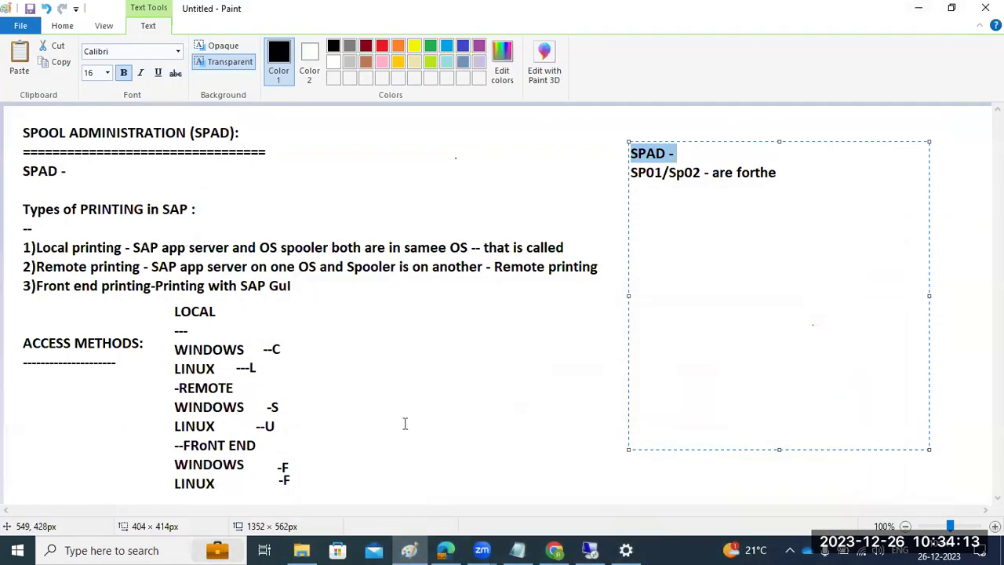
{"action": "left_click", "coordinate": [591, 550]}
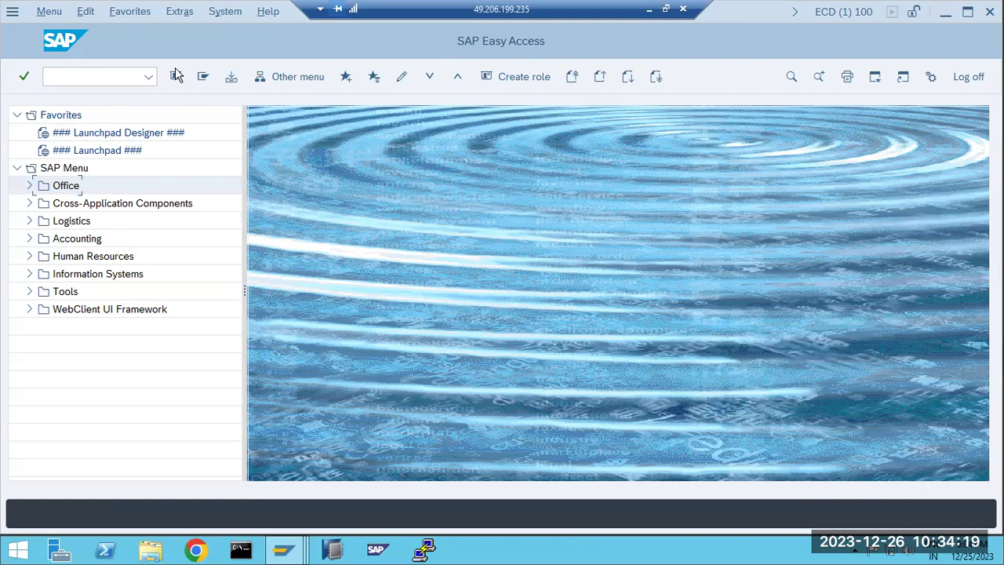
{"action": "type", "text": "sp"}
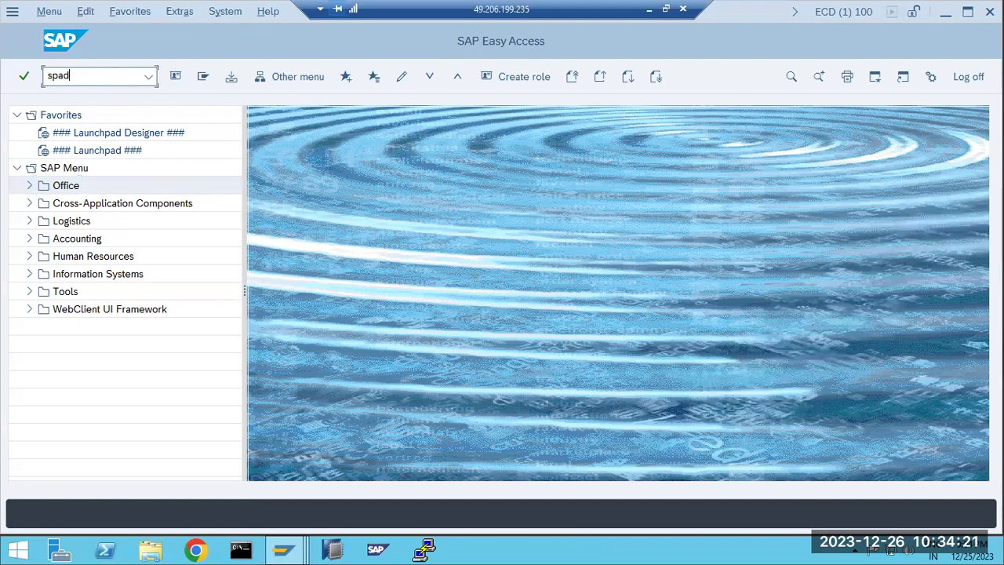
{"action": "type", "text": "ad"}
{"action": "key", "text": "Return"}
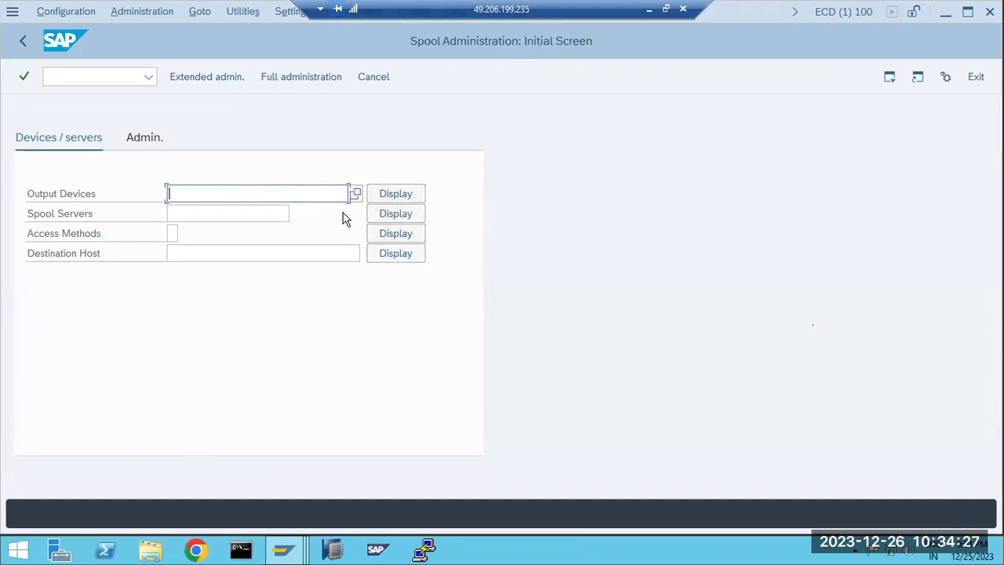
Look over the Admin. functions, switch to full administration, and display the list of page formats under the device types.
{"action": "left_click", "coordinate": [154, 138]}
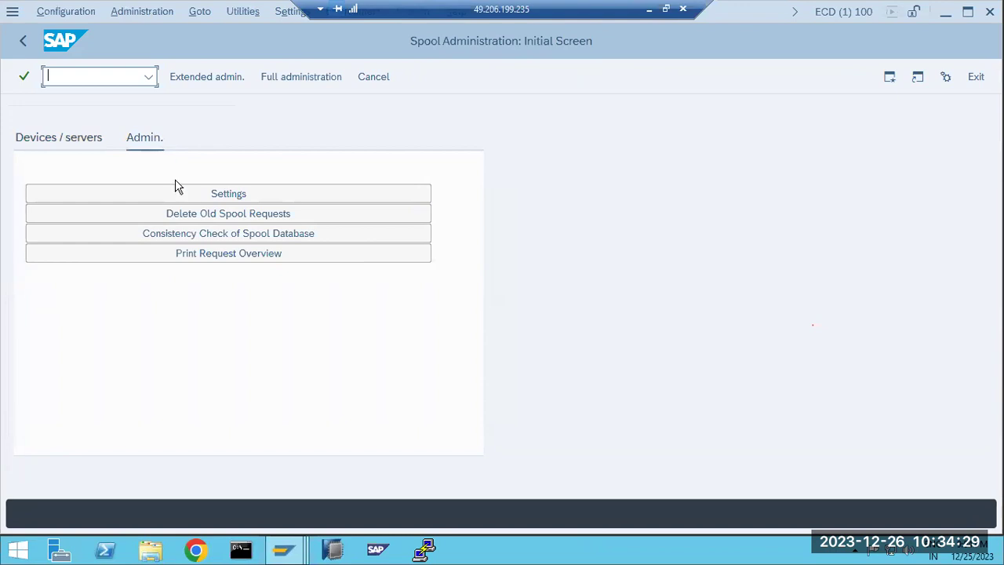
{"action": "left_click", "coordinate": [90, 146]}
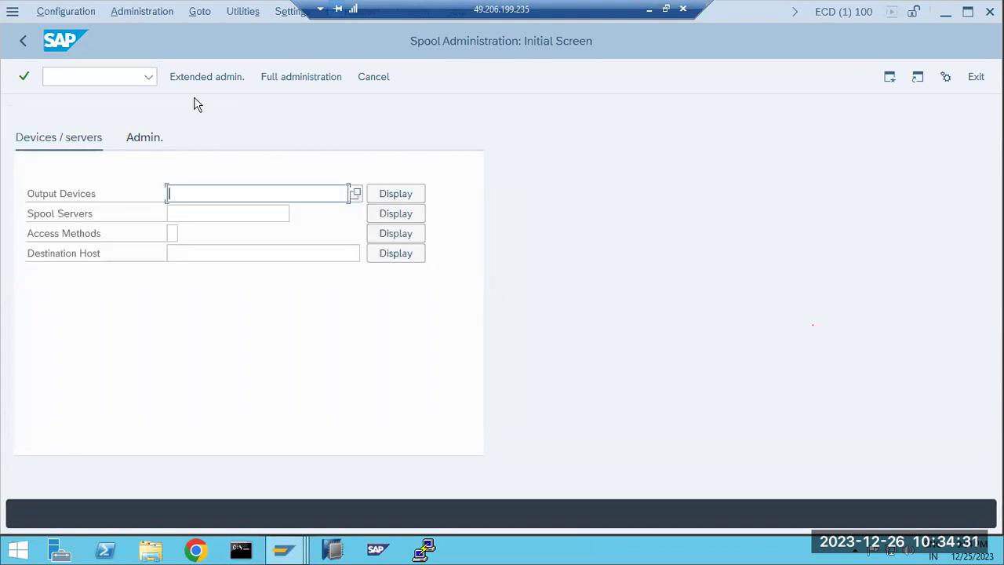
{"action": "left_click", "coordinate": [271, 76]}
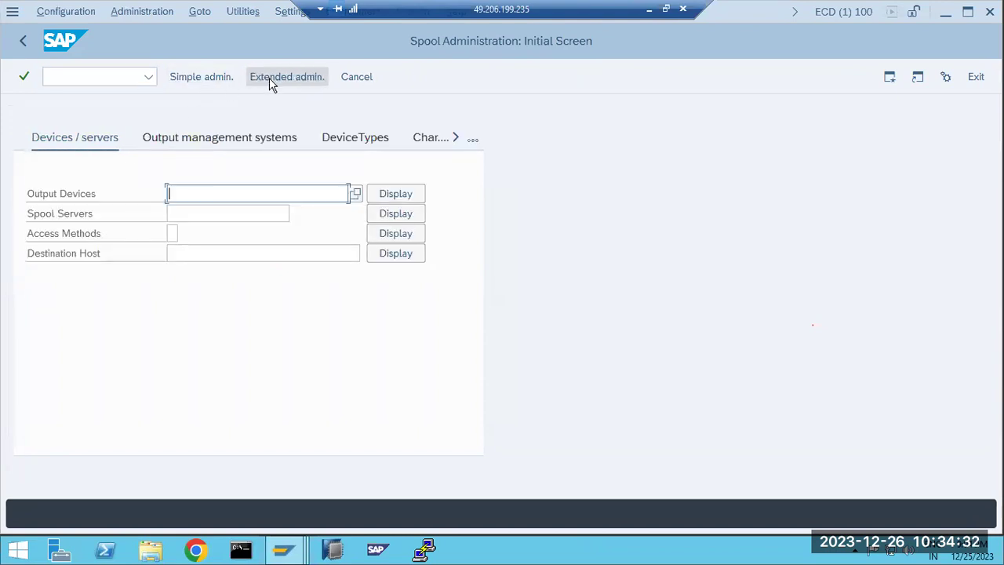
{"action": "left_click", "coordinate": [265, 143]}
{"action": "left_click", "coordinate": [327, 139]}
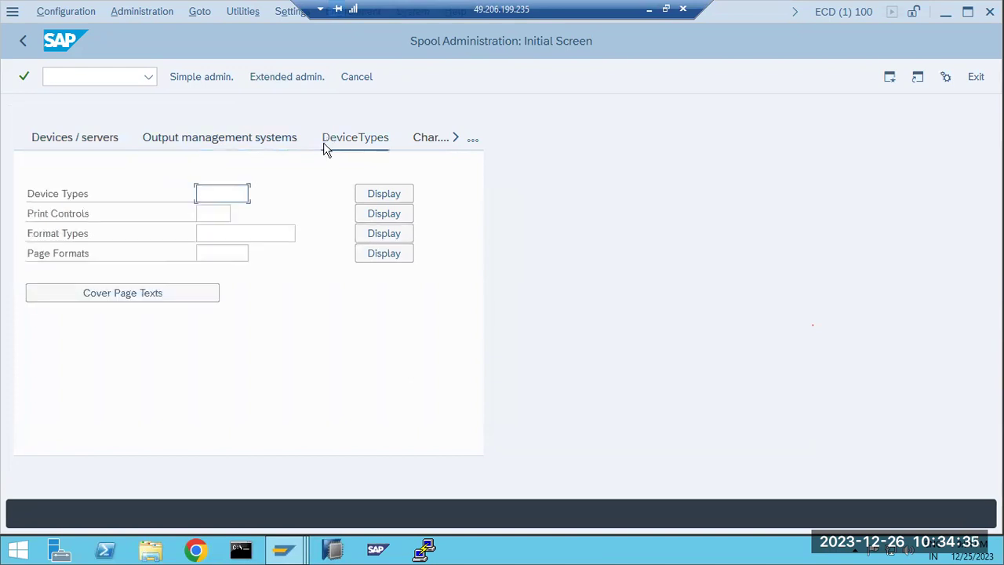
{"action": "left_click", "coordinate": [373, 251]}
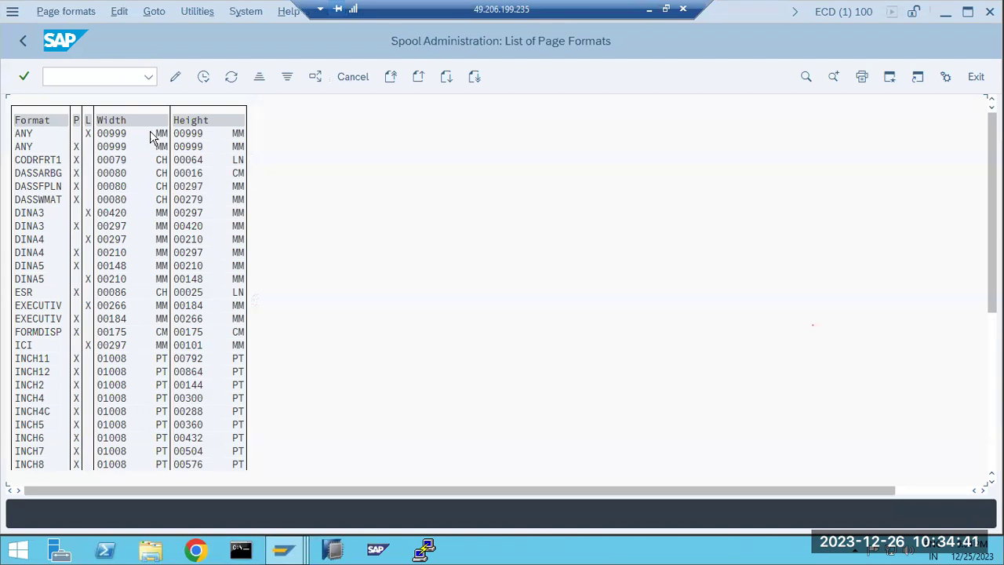
Put the page format list into change mode and start a new page format named A4.
{"action": "left_click", "coordinate": [175, 78]}
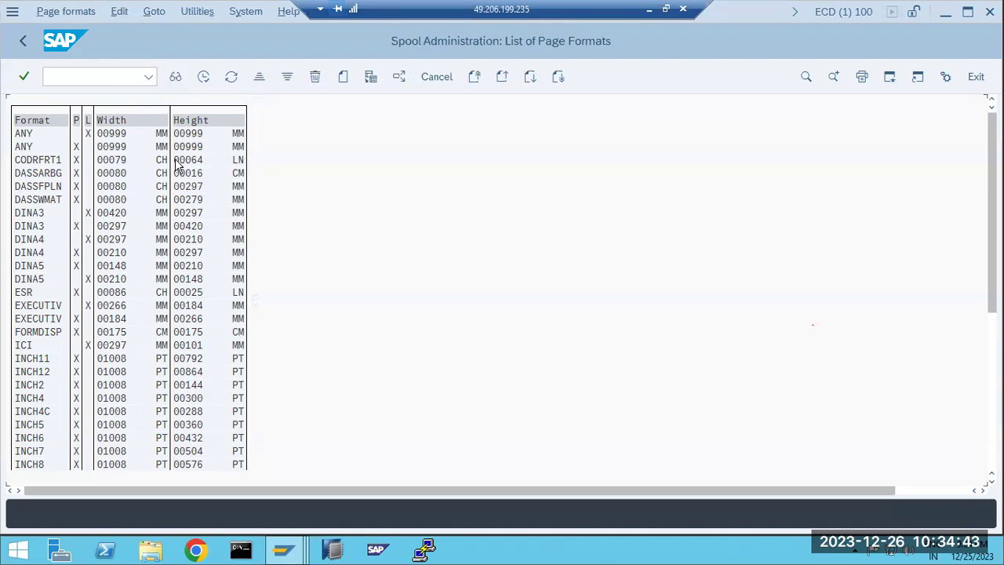
{"action": "left_click", "coordinate": [343, 76]}
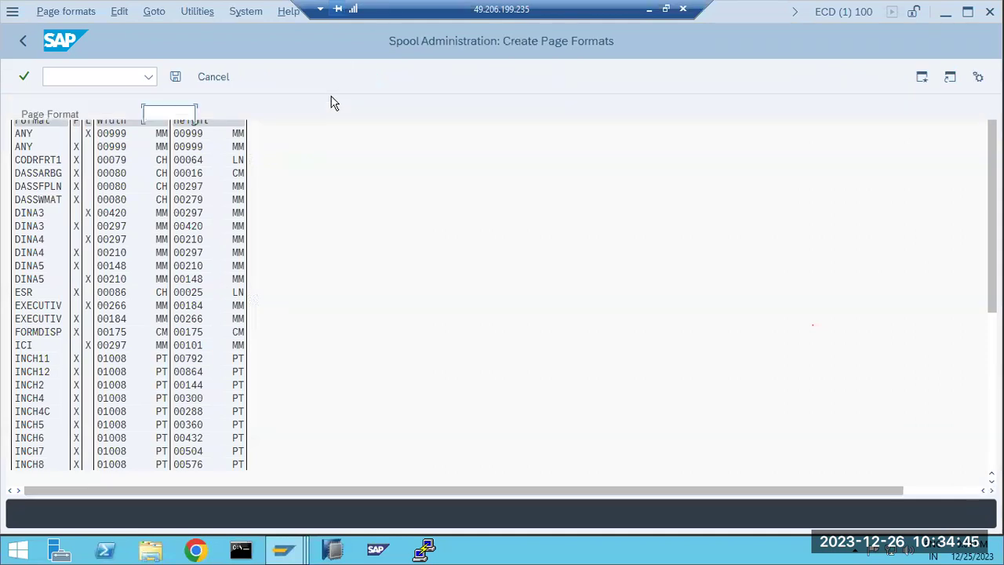
{"action": "left_click", "coordinate": [163, 109]}
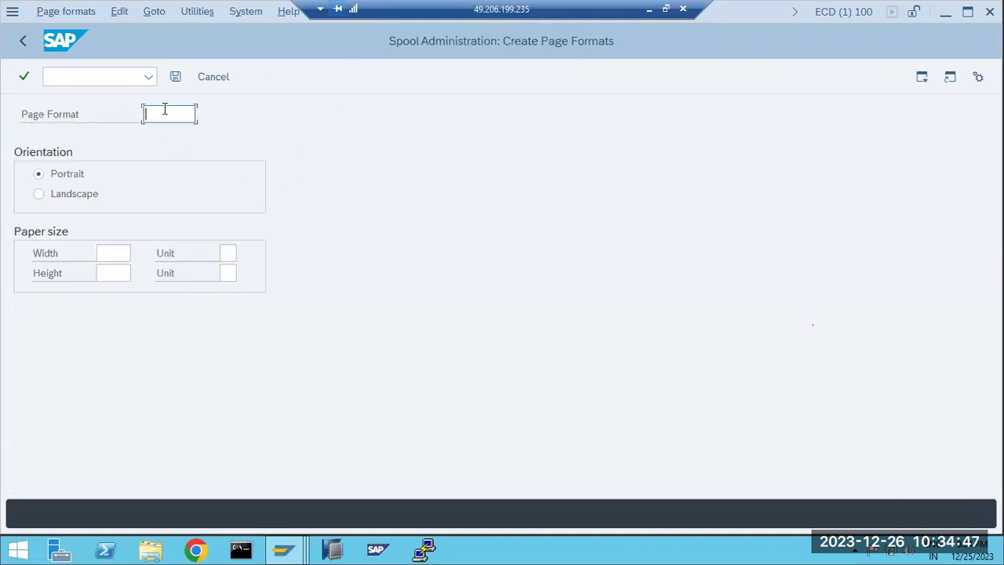
{"action": "type", "text": "ANY1"}
{"action": "key", "text": "Return"}
{"action": "type", "text": "A4"}
Set the new page format's paper size to a width of 100 CM and a height of 100.
{"action": "left_click", "coordinate": [118, 252]}
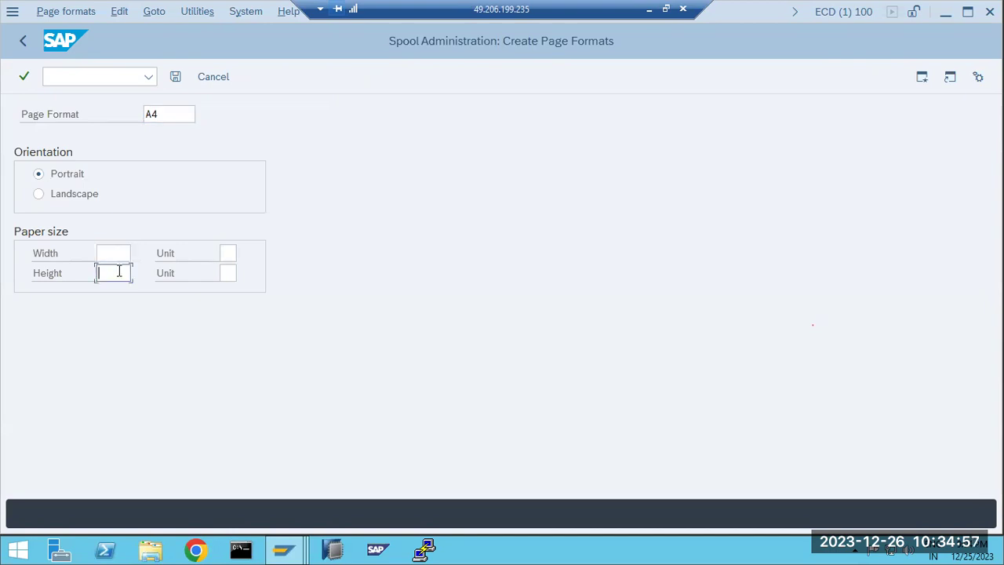
{"action": "left_click", "coordinate": [227, 251]}
{"action": "left_click", "coordinate": [242, 252]}
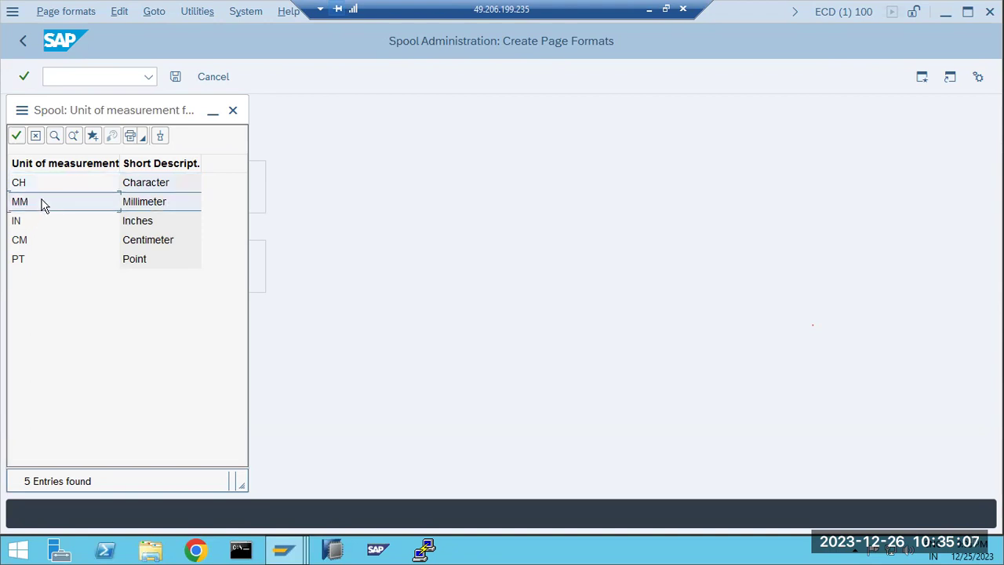
{"action": "double_click", "coordinate": [54, 247]}
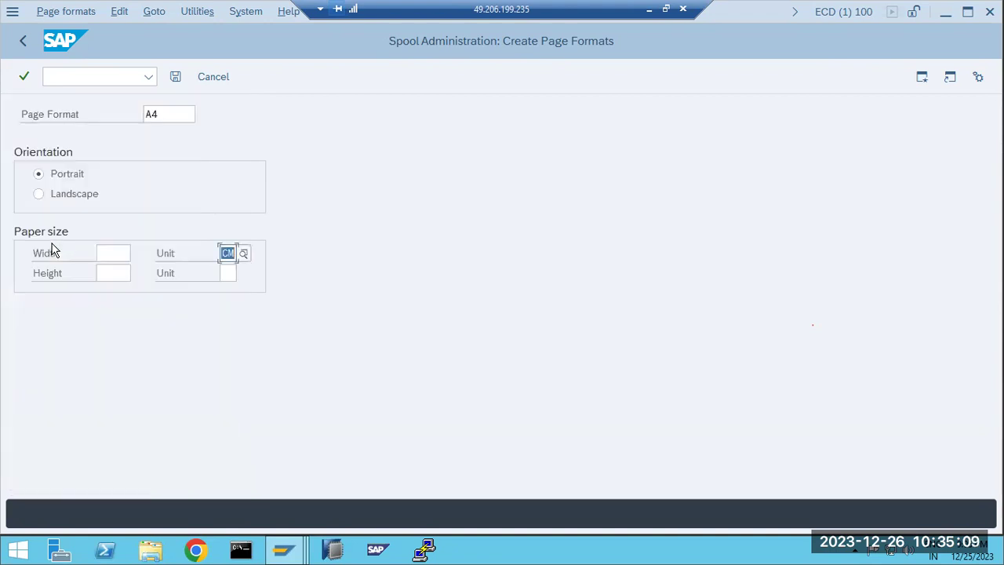
{"action": "left_click", "coordinate": [102, 253]}
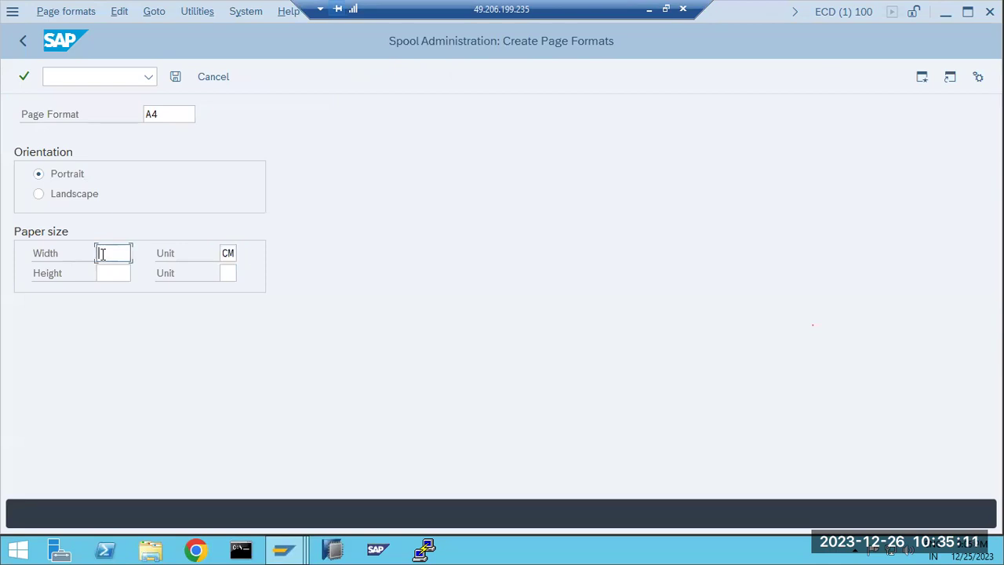
{"action": "left_click", "coordinate": [119, 272]}
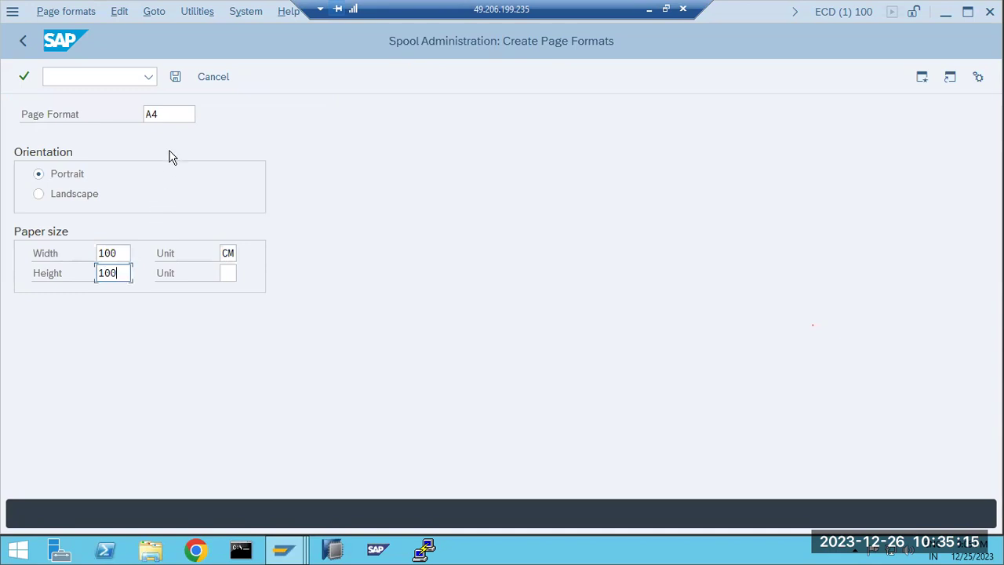
Try to save the A4 page format as a local object in package $TMP, dismissing each error message.
{"action": "left_click", "coordinate": [175, 76]}
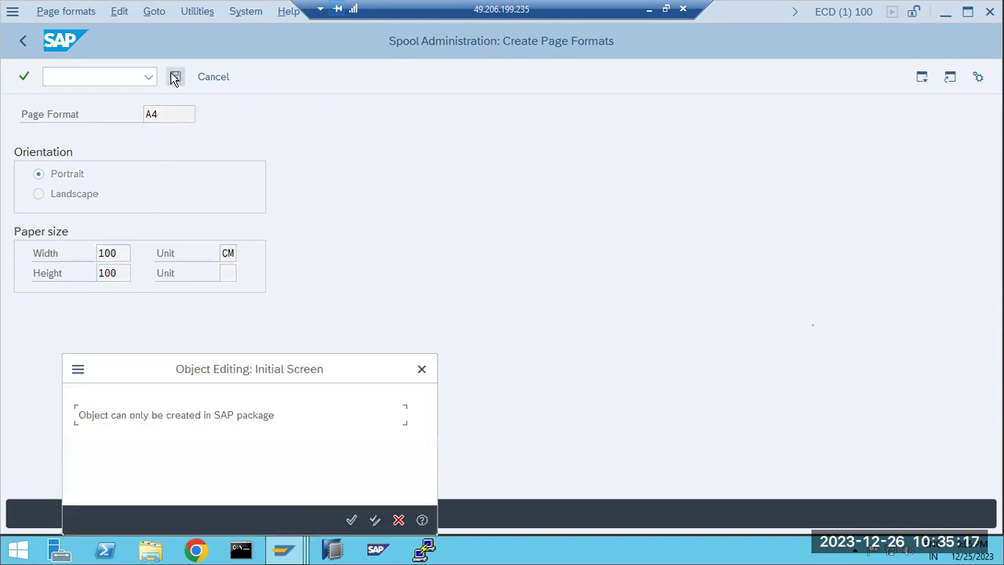
{"action": "left_click", "coordinate": [351, 520]}
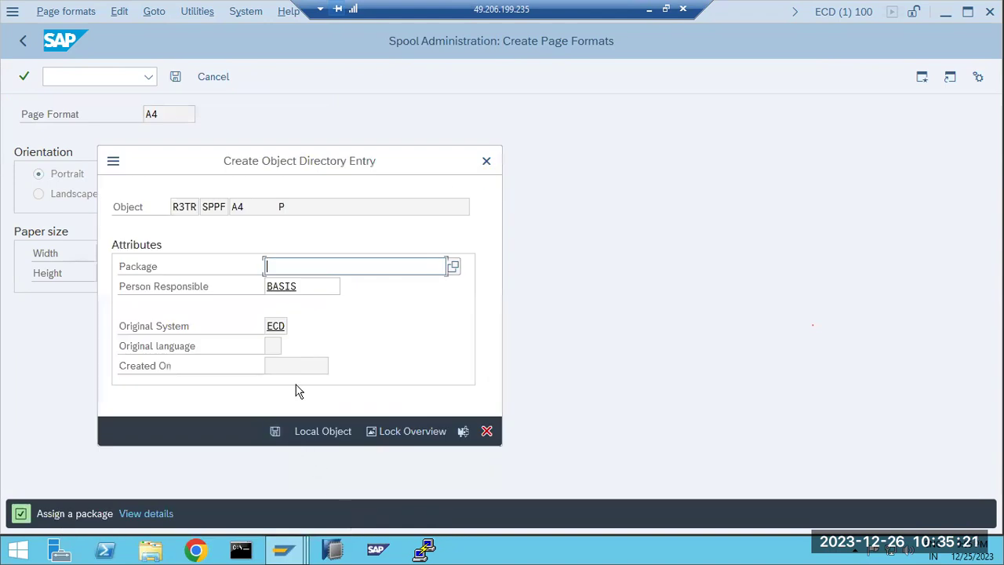
{"action": "left_click", "coordinate": [316, 430]}
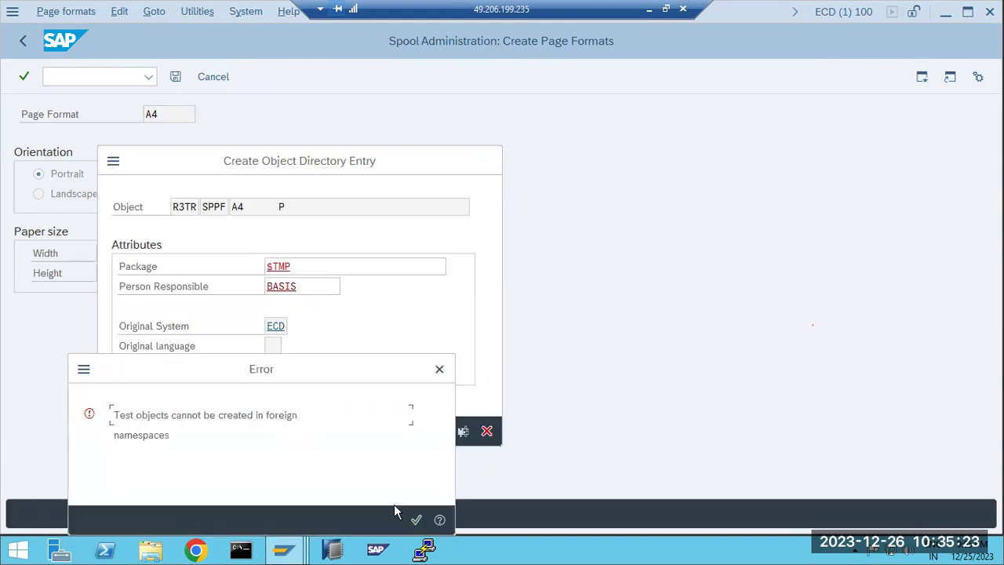
{"action": "left_click", "coordinate": [416, 520]}
{"action": "left_click", "coordinate": [276, 430]}
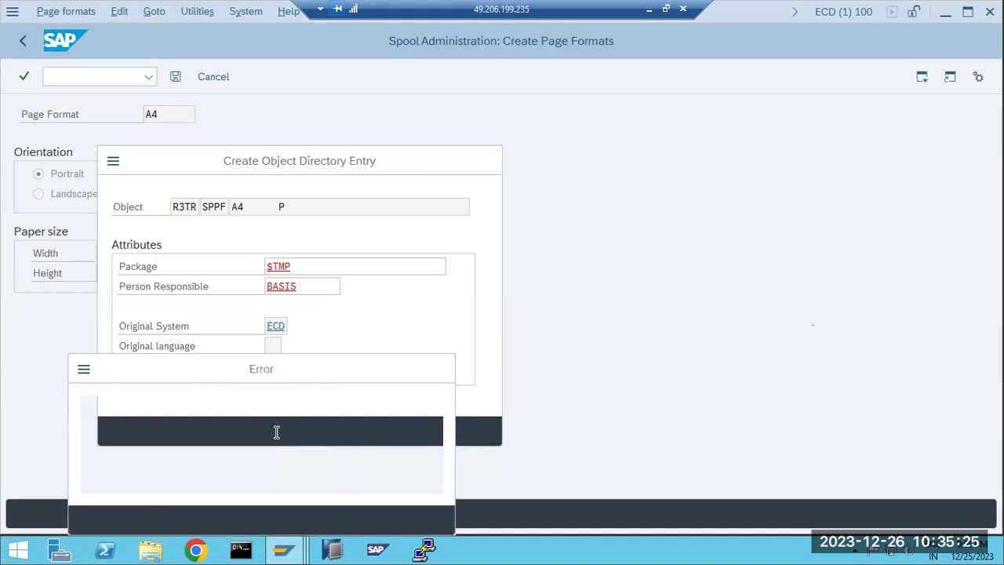
{"action": "left_click", "coordinate": [409, 521]}
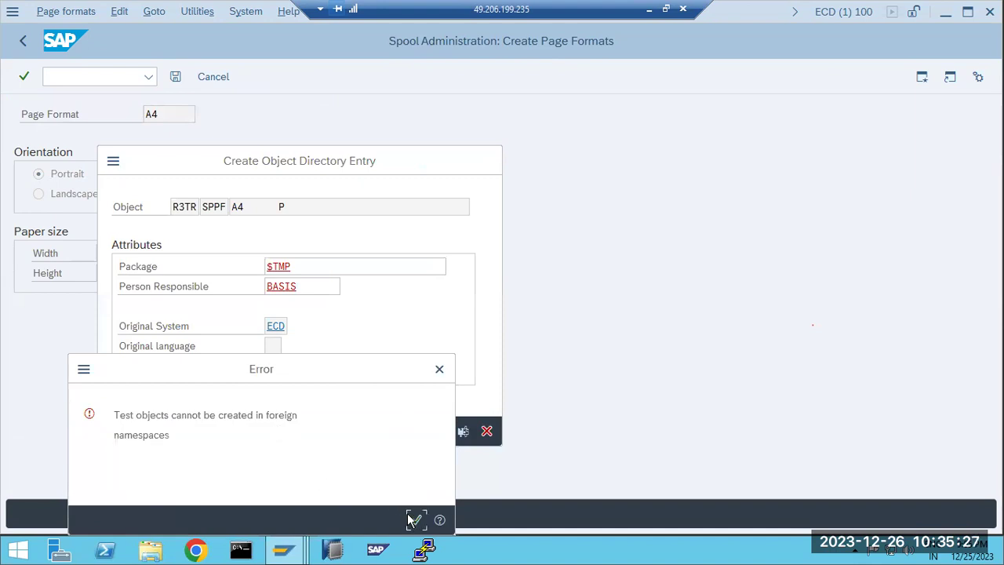
{"action": "left_click", "coordinate": [410, 519]}
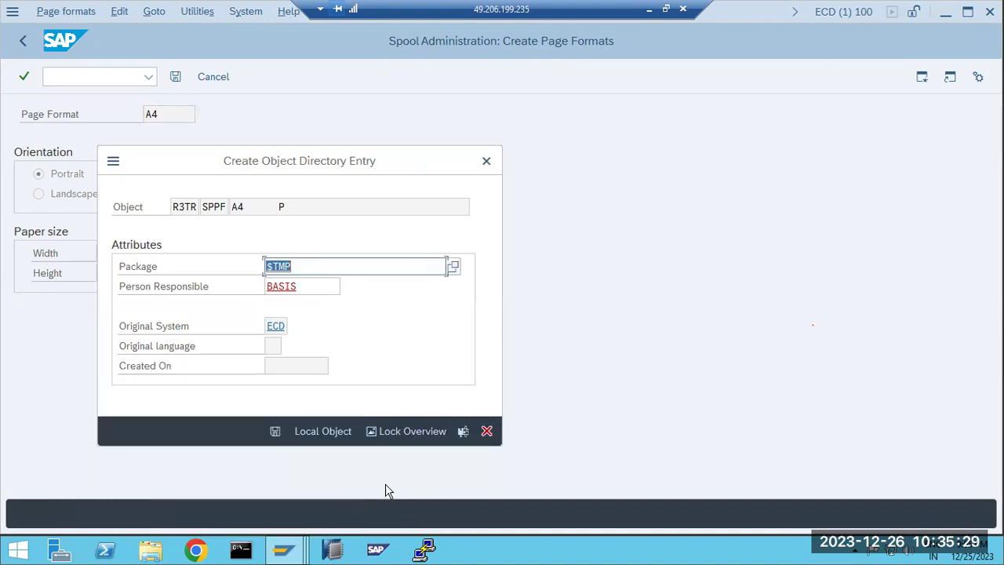
{"action": "left_click", "coordinate": [275, 431]}
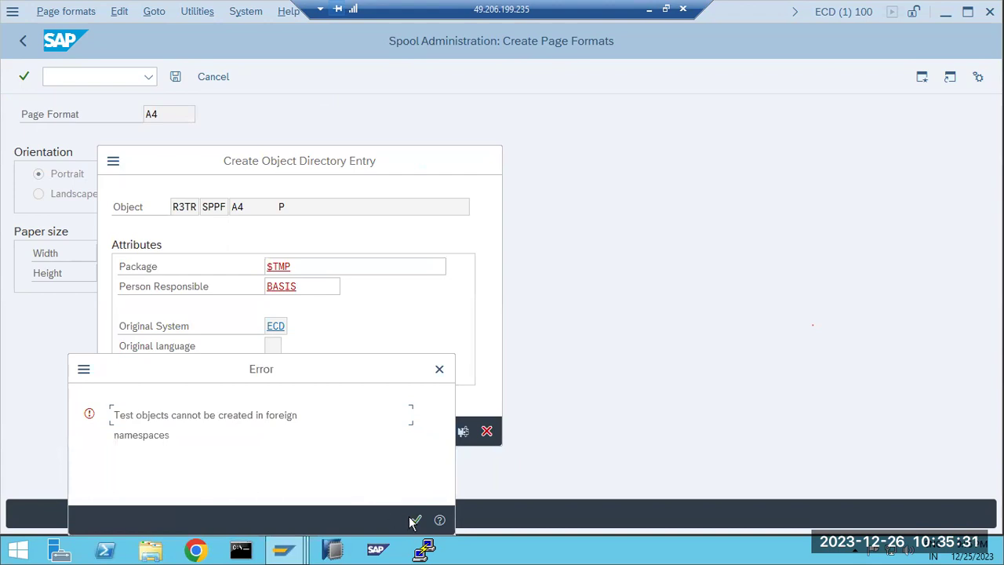
{"action": "left_click", "coordinate": [409, 520]}
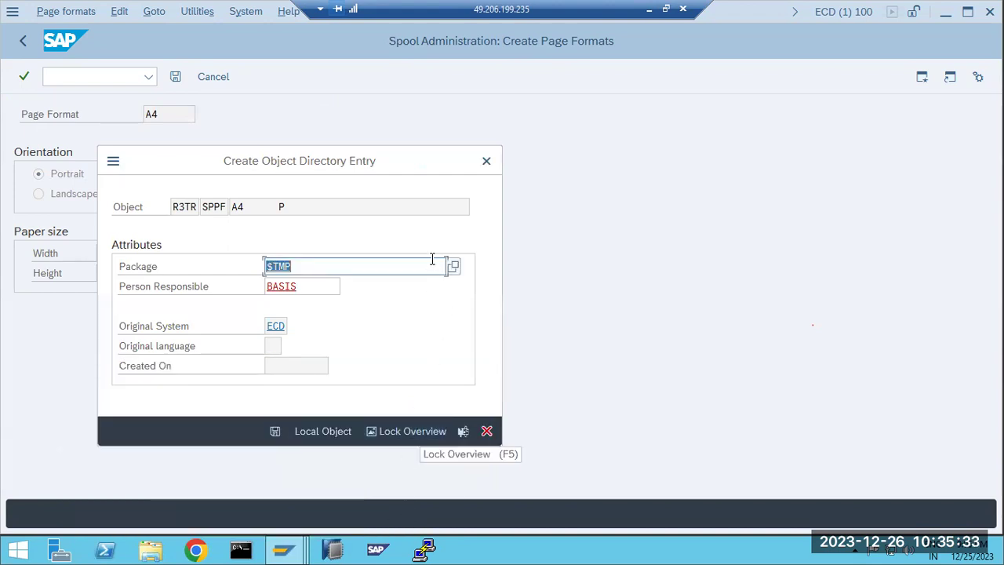
Cancel the object directory entry and return to the page format list without saving, closing the Internet Explorer security warning.
{"action": "left_click", "coordinate": [486, 160]}
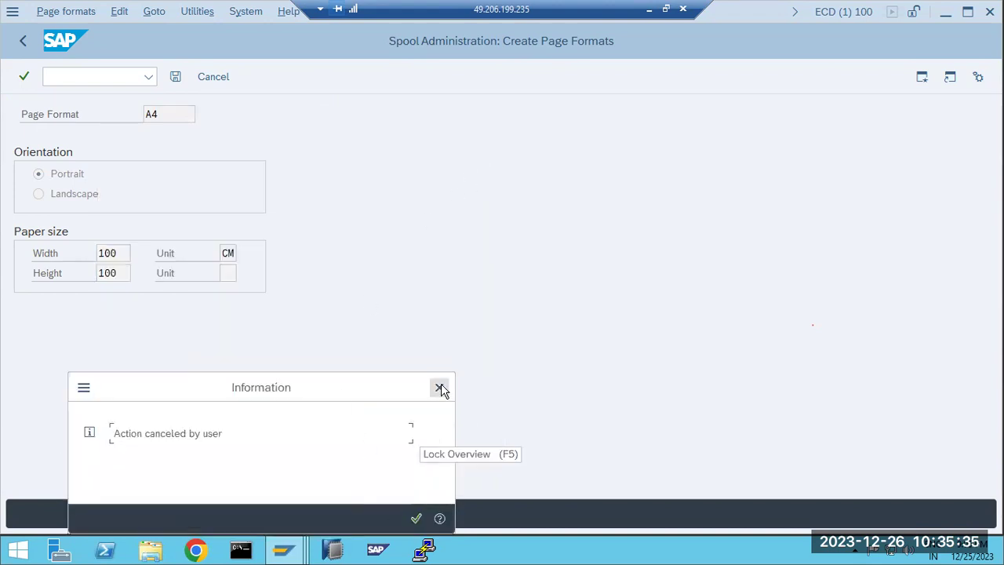
{"action": "left_click", "coordinate": [440, 388]}
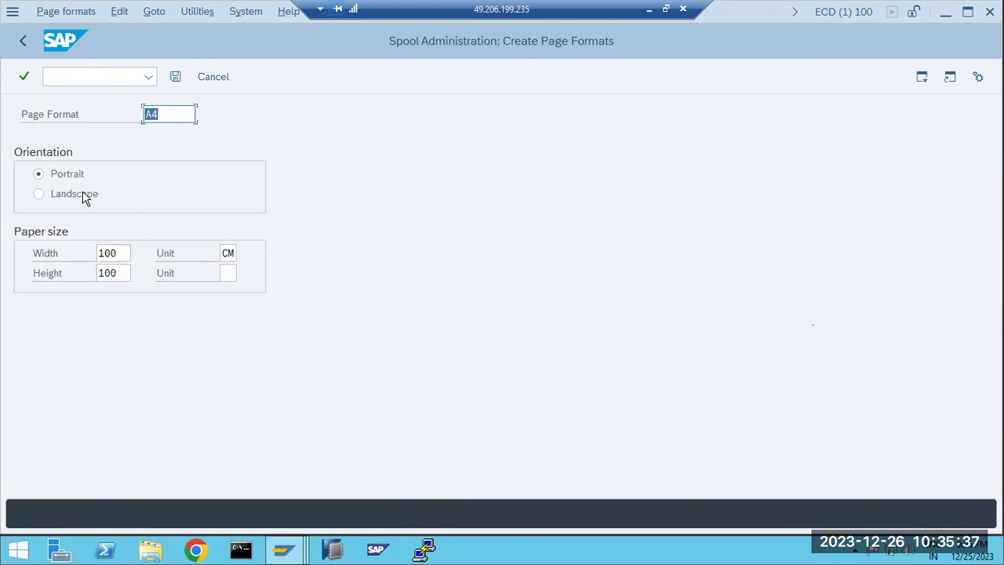
{"action": "left_click", "coordinate": [22, 42]}
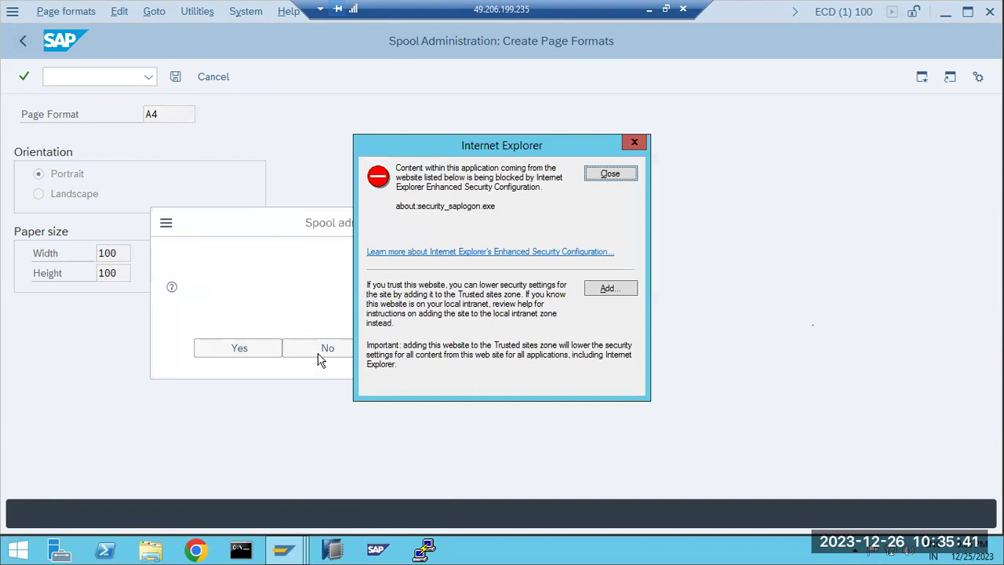
{"action": "left_click", "coordinate": [317, 353]}
{"action": "left_click", "coordinate": [609, 173]}
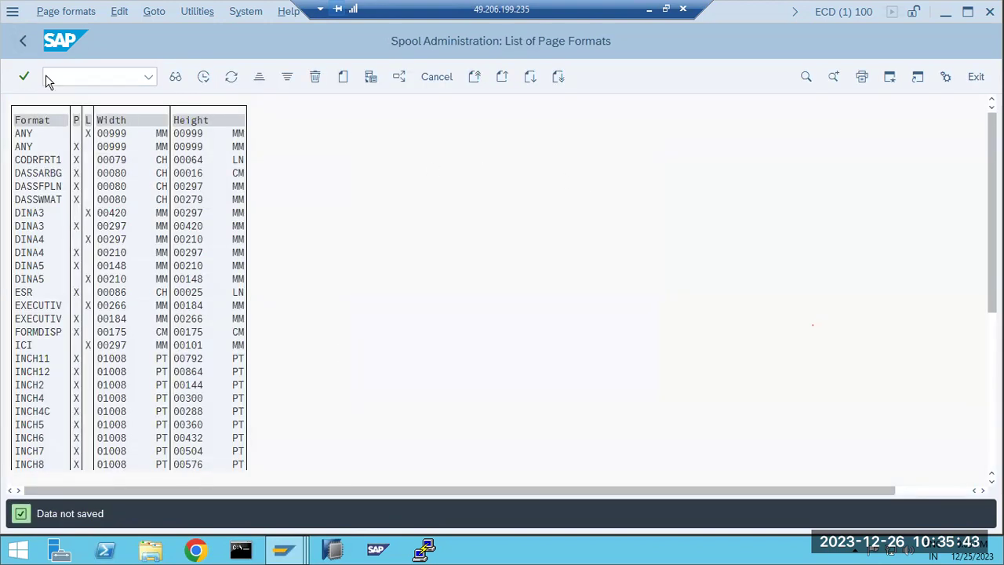
Return to the spool administration initial screen, open the output device list and start a new device based on OFFICE-1f.
{"action": "left_click", "coordinate": [21, 43]}
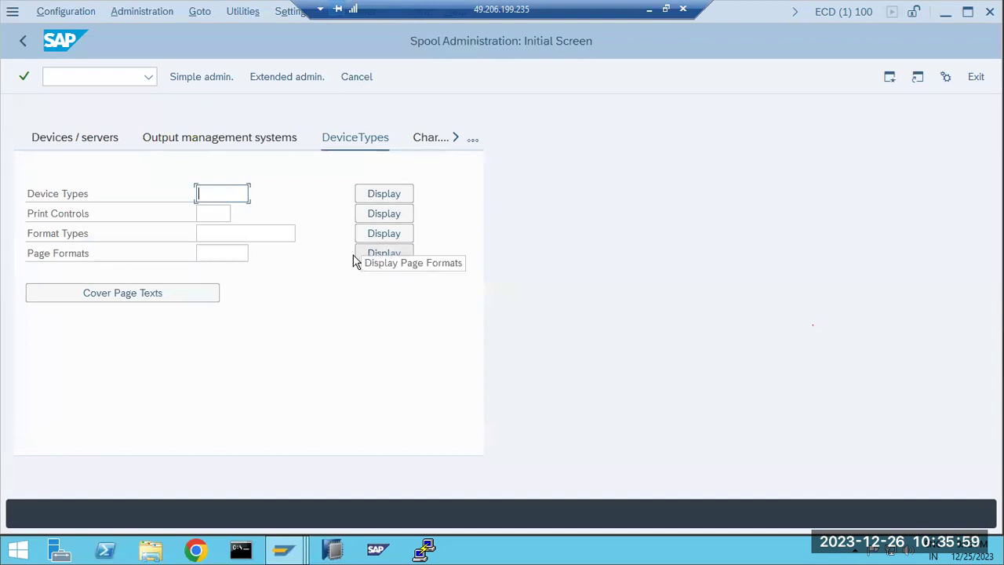
{"action": "left_click", "coordinate": [84, 139]}
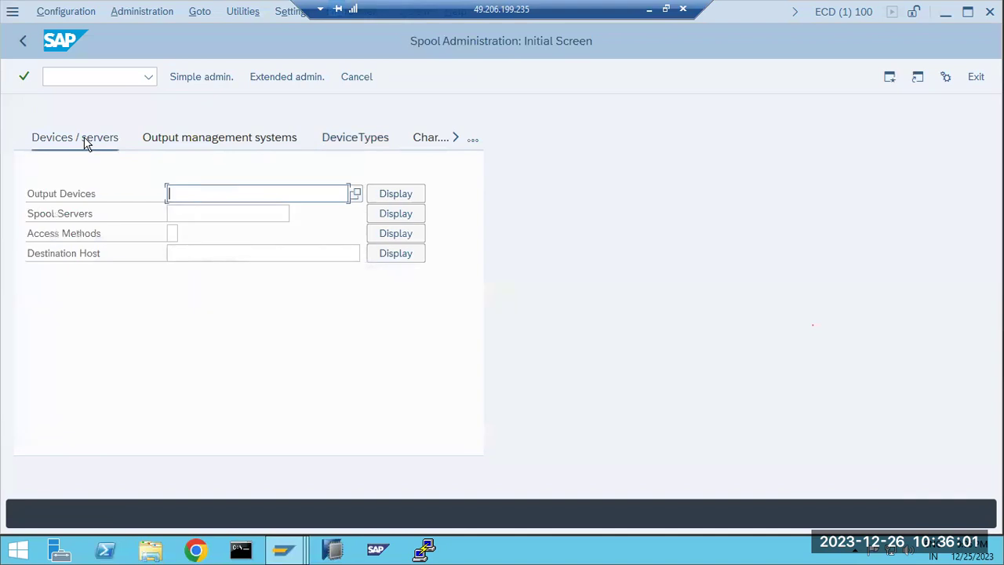
{"action": "left_click", "coordinate": [385, 196]}
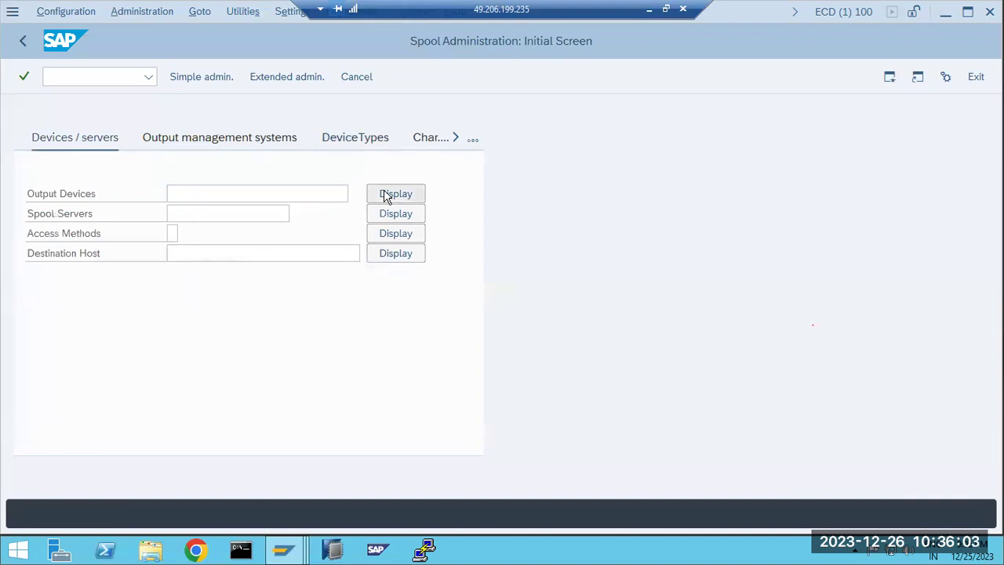
{"action": "left_click", "coordinate": [47, 186]}
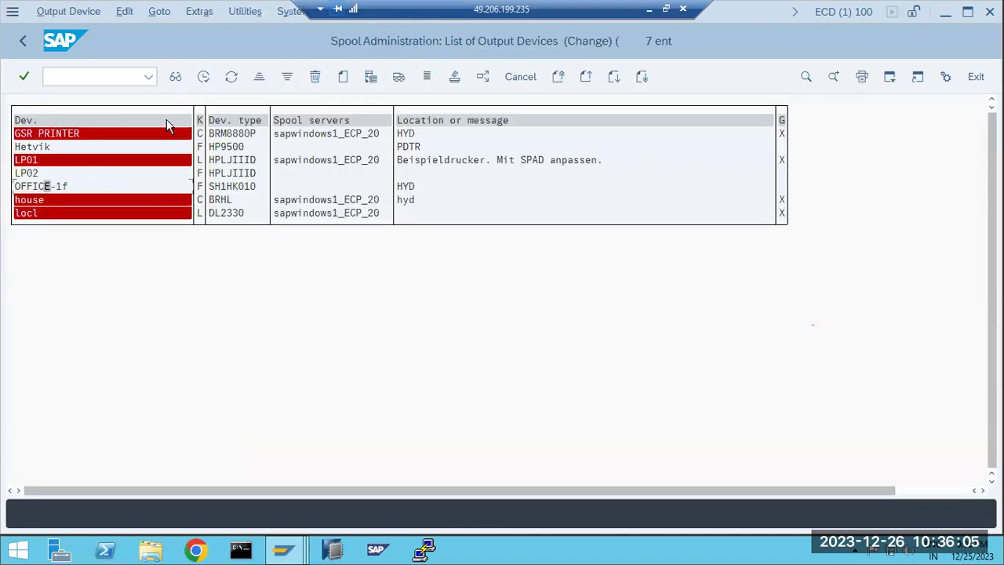
{"action": "left_click", "coordinate": [343, 76]}
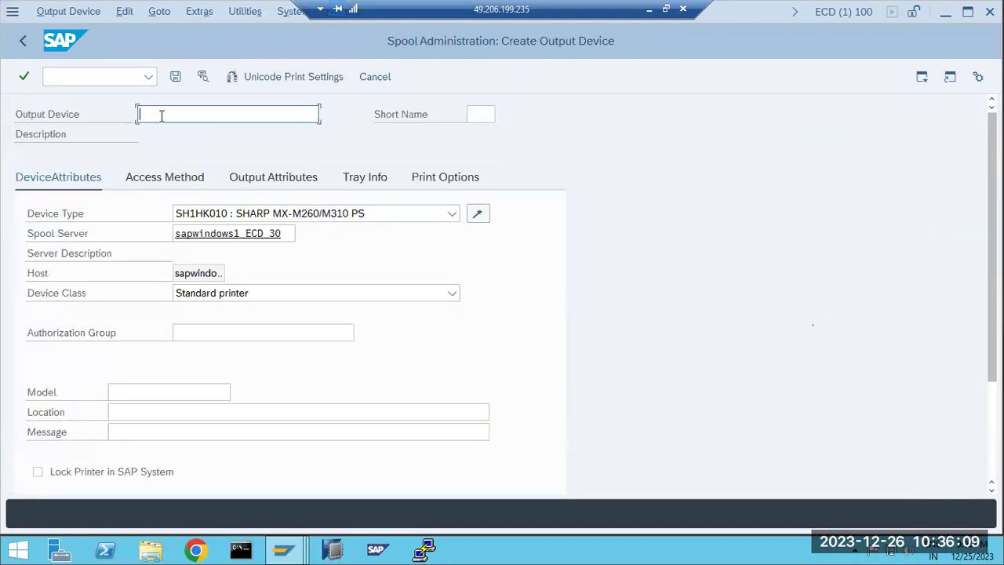
Name the new output device 23 and examine its access method, output attributes, print mode options and tray info.
{"action": "left_click", "coordinate": [174, 179]}
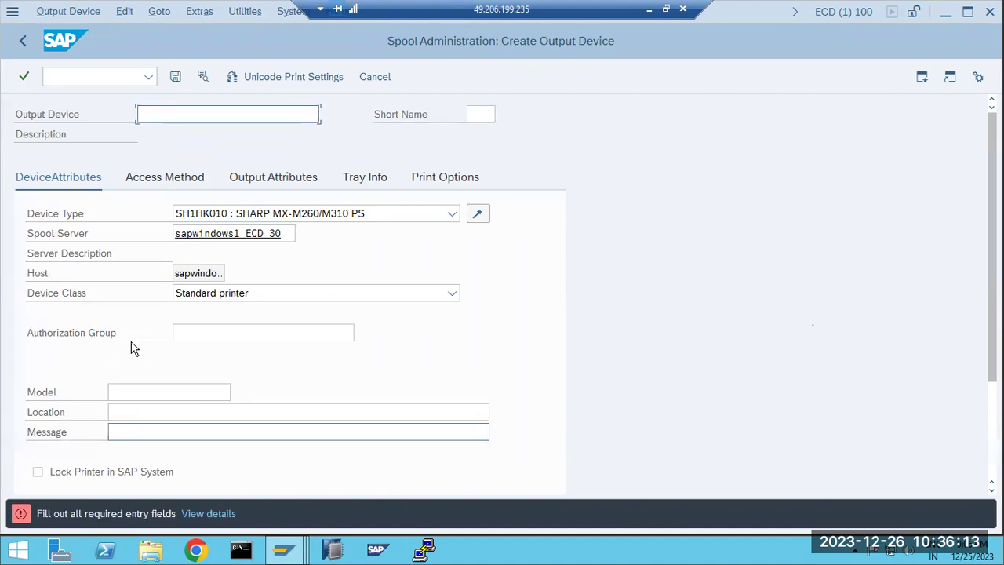
{"action": "left_click", "coordinate": [167, 116]}
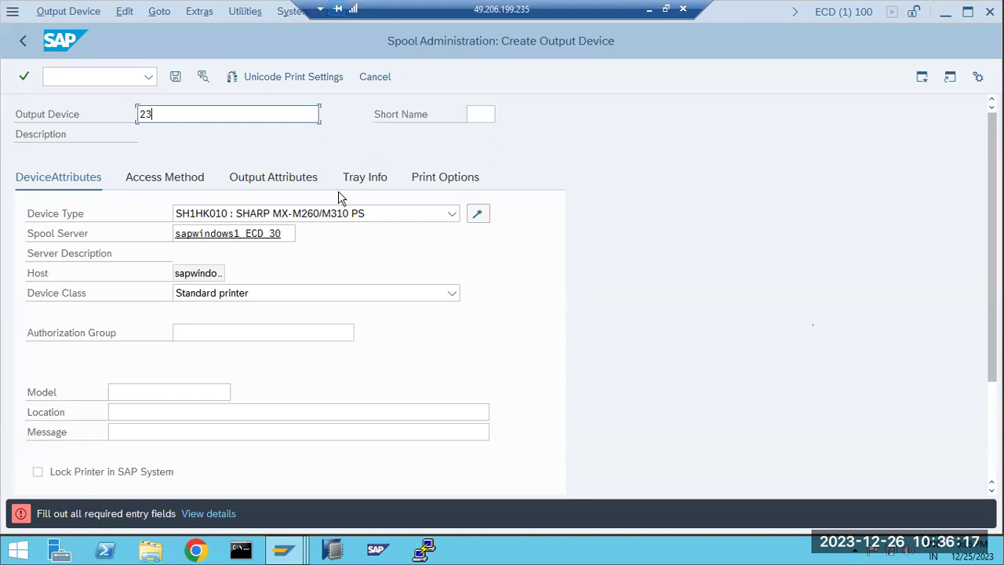
{"action": "left_click", "coordinate": [173, 178]}
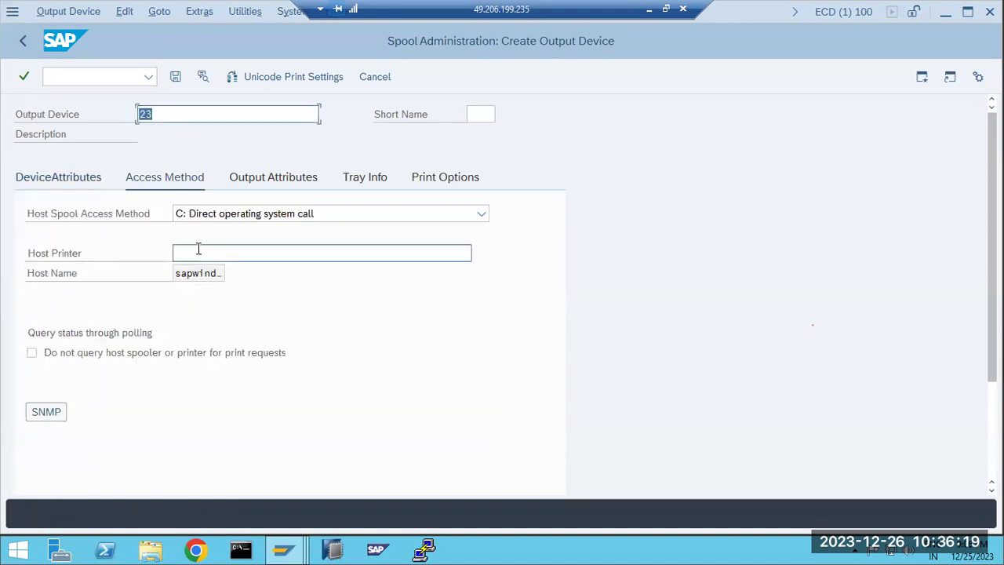
{"action": "left_click", "coordinate": [86, 179]}
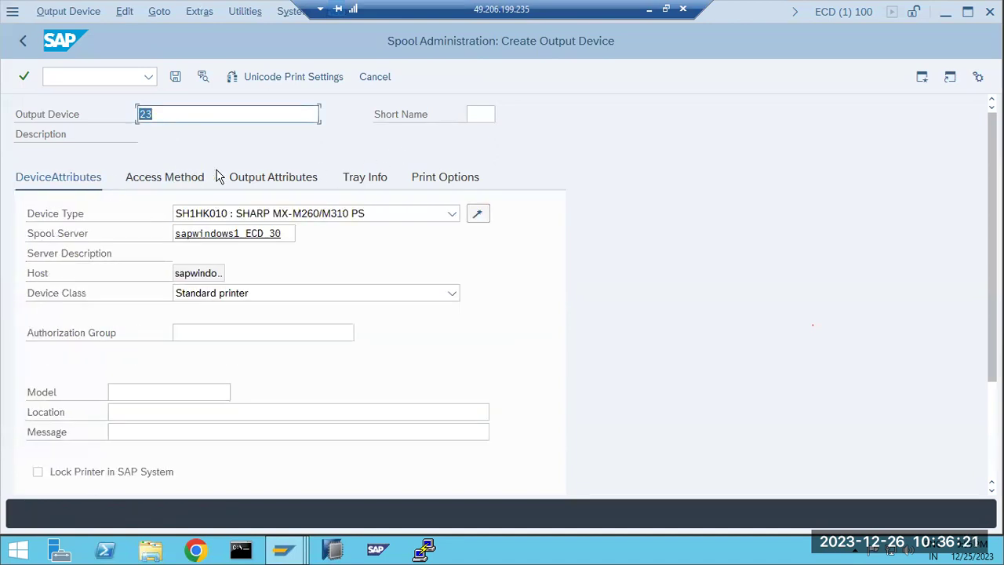
{"action": "left_click", "coordinate": [265, 177]}
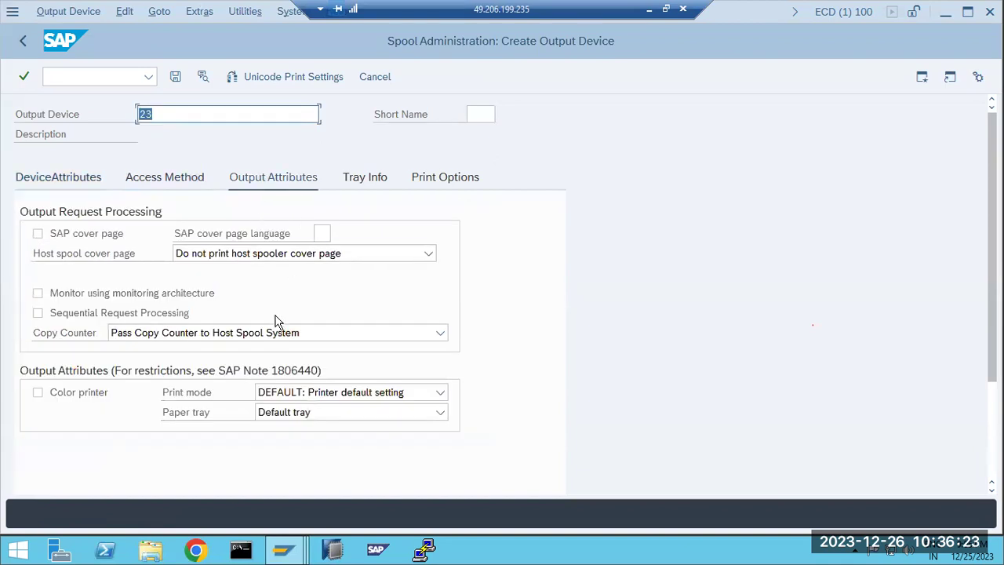
{"action": "left_click", "coordinate": [279, 392]}
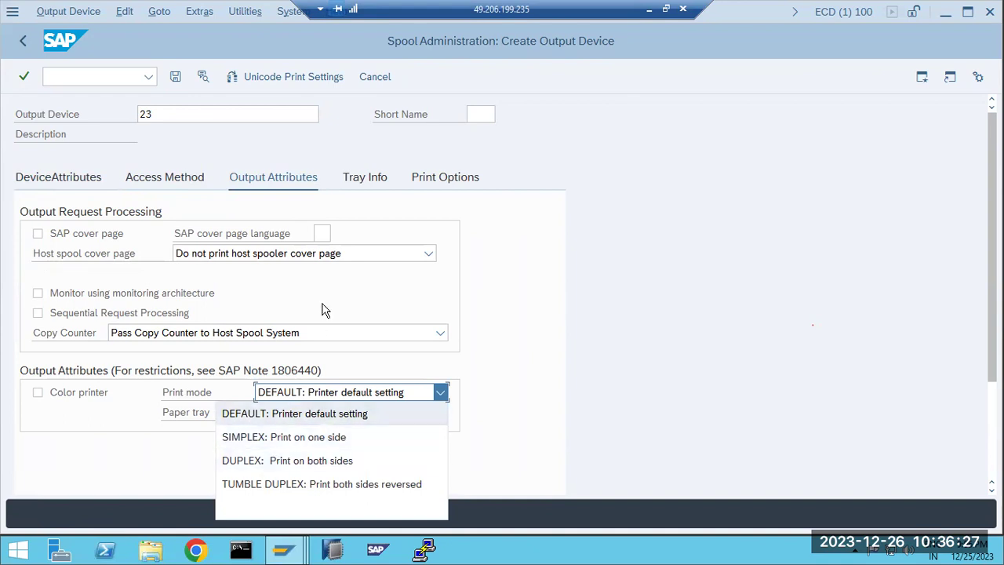
{"action": "left_click", "coordinate": [355, 175]}
{"action": "left_click", "coordinate": [356, 182]}
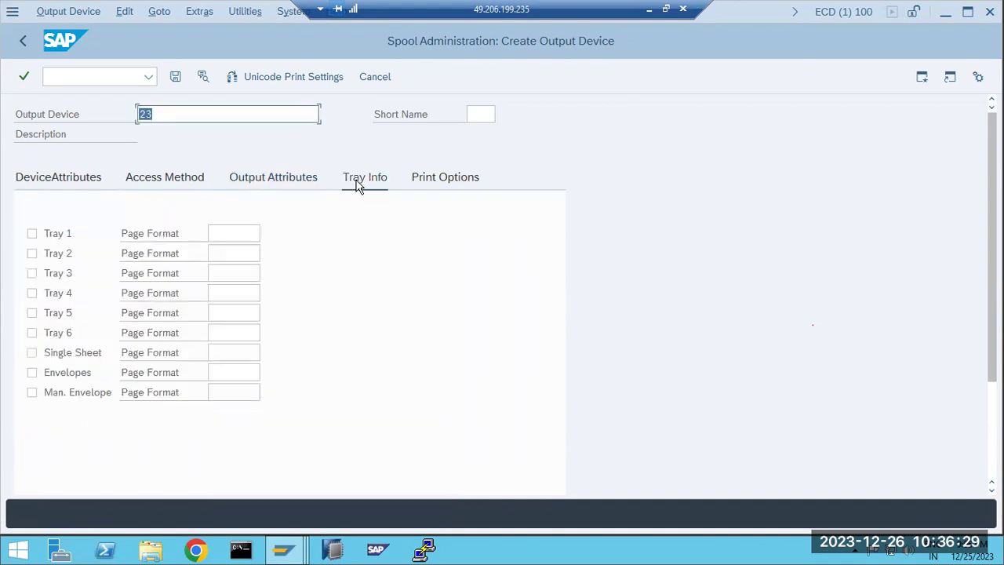
{"action": "left_click", "coordinate": [68, 179]}
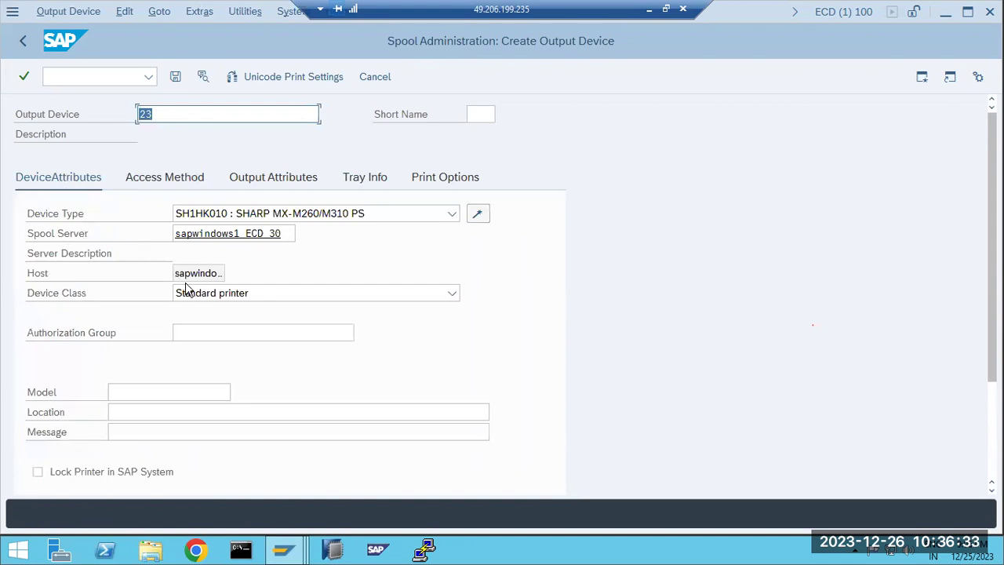
Leave the new output device with a save attempt, dismissing the Internet Explorer warning and the host printer message.
{"action": "left_click", "coordinate": [19, 42]}
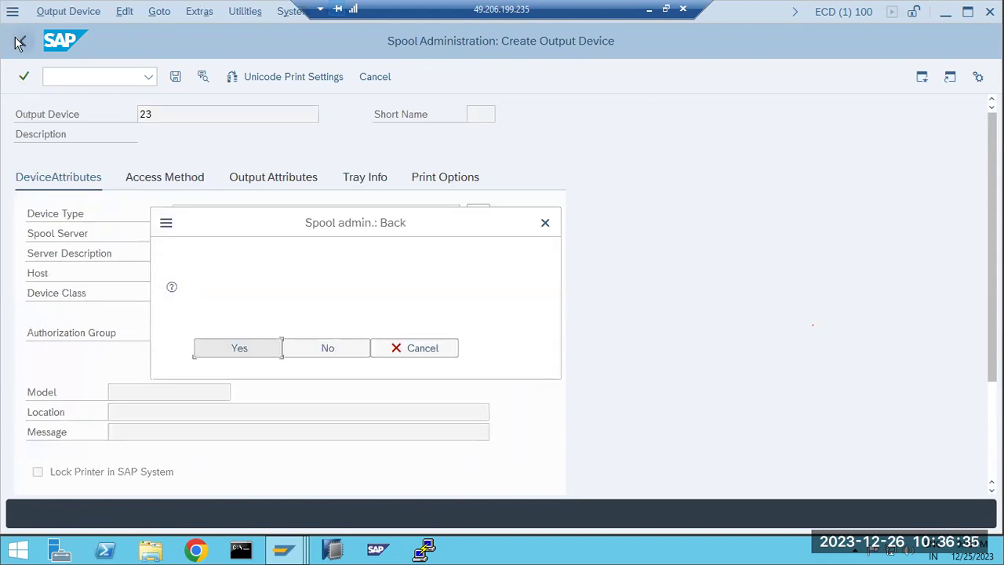
{"action": "left_click", "coordinate": [253, 350]}
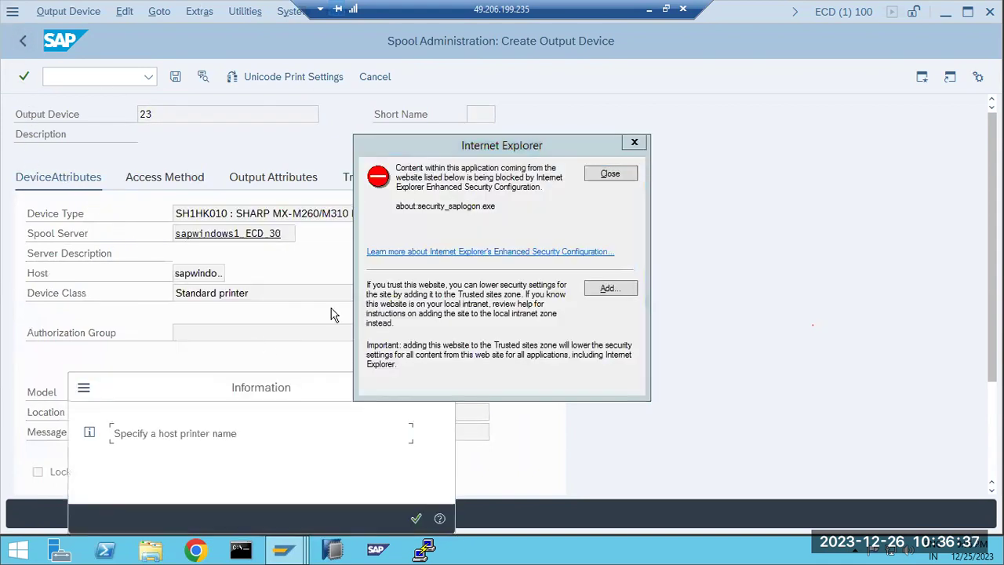
{"action": "left_click", "coordinate": [607, 175]}
{"action": "left_click", "coordinate": [414, 518]}
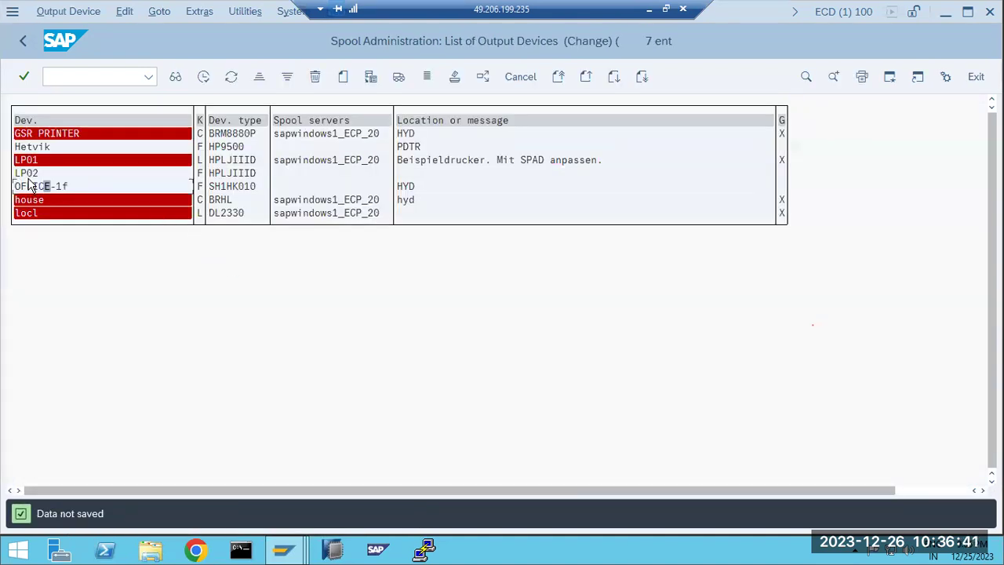
View the device attributes of GSR PRINTER, then go back to the SAP Easy Access screen.
{"action": "double_click", "coordinate": [34, 133]}
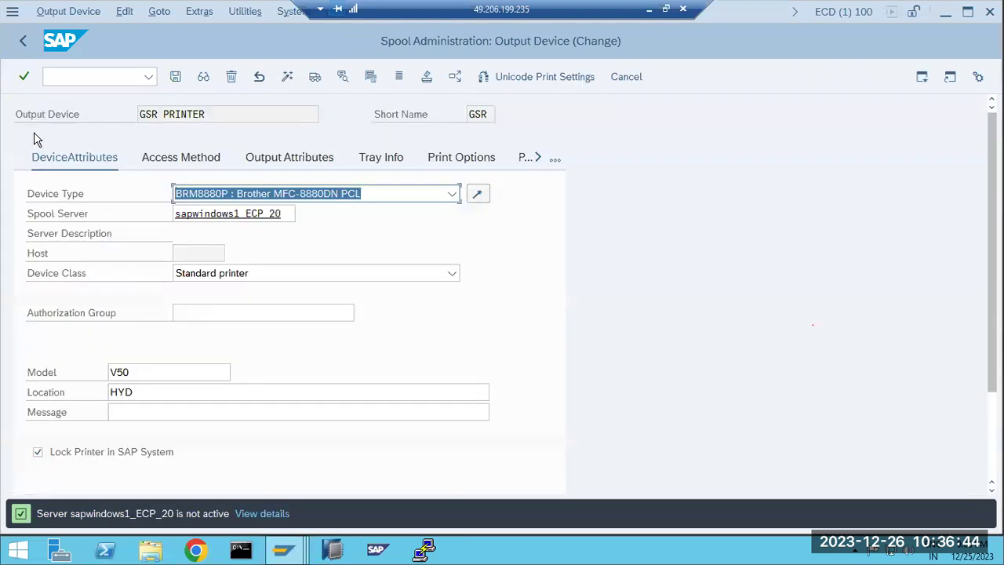
{"action": "left_click", "coordinate": [23, 41]}
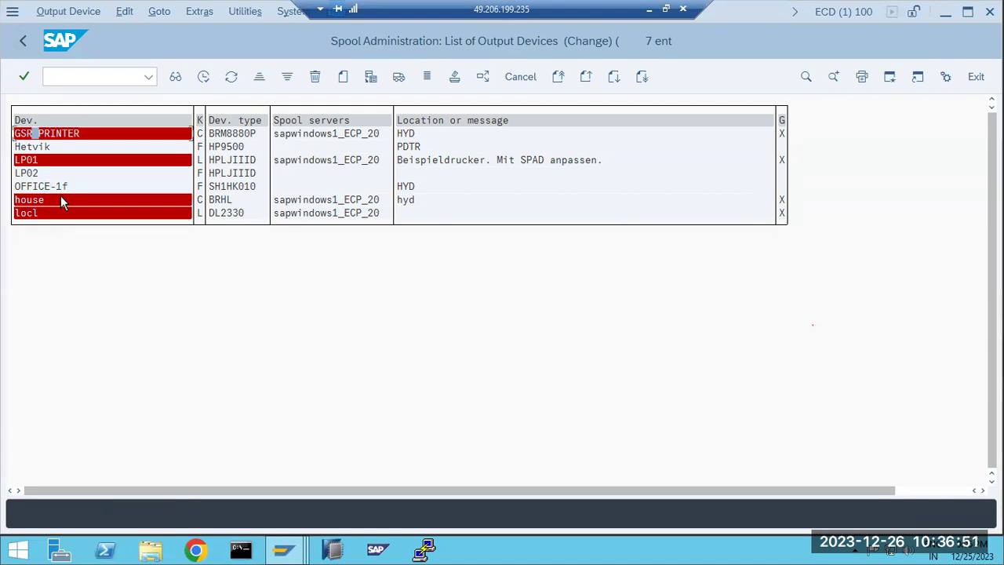
{"action": "left_click", "coordinate": [22, 40]}
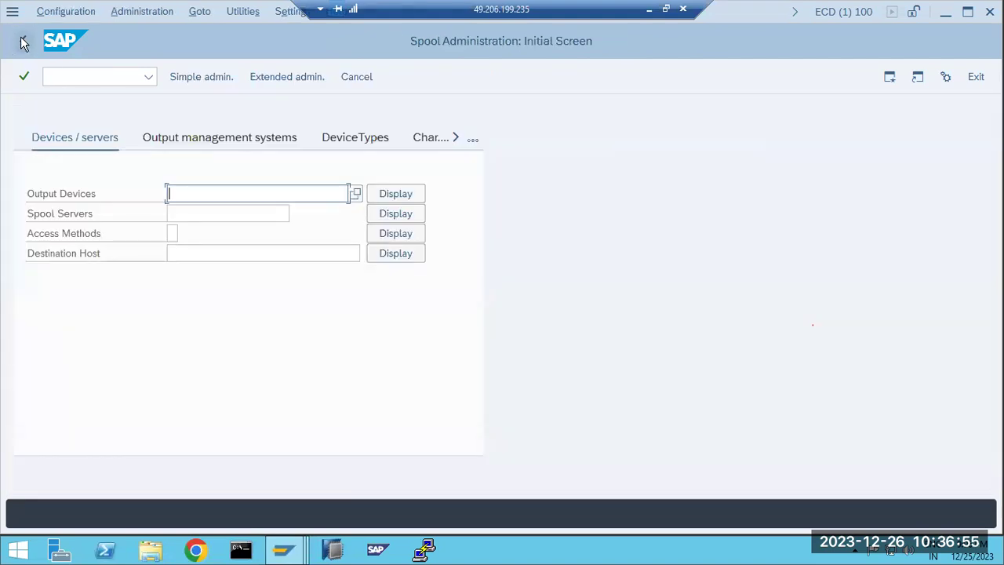
{"action": "left_click", "coordinate": [22, 40]}
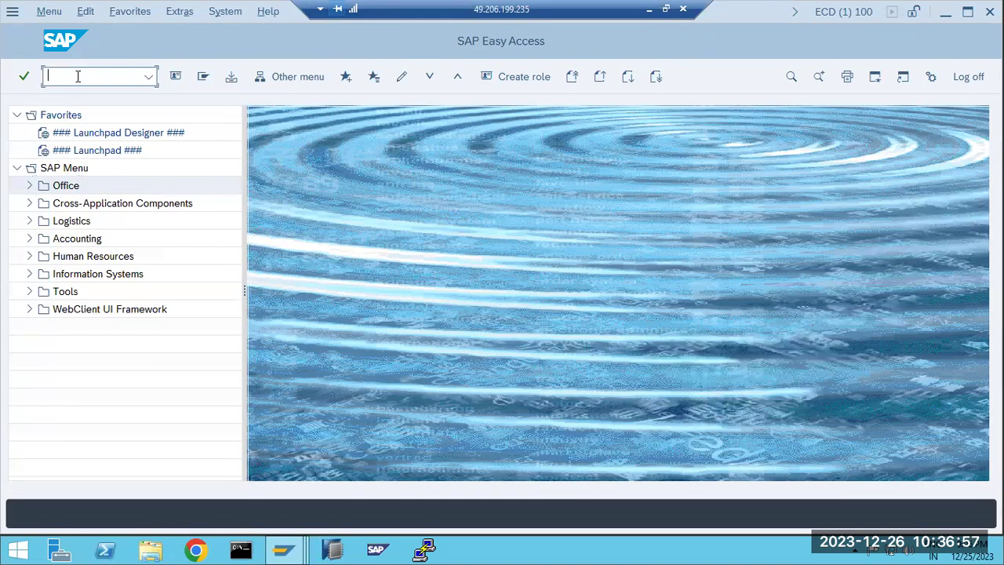
Open the SPAD transaction and return to the SAP Easy Access screen.
{"action": "type", "text": "spad"}
{"action": "key", "text": "Return"}
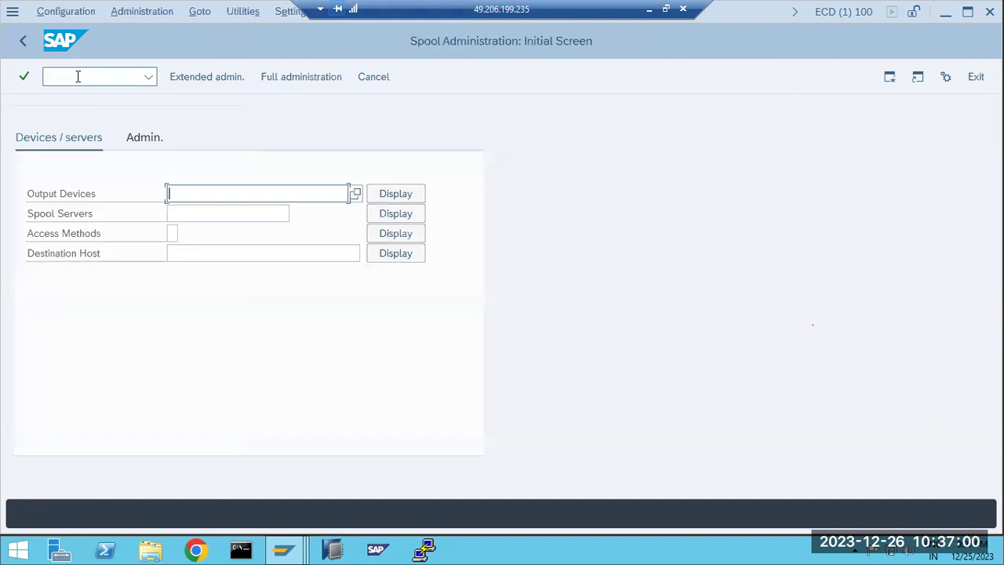
{"action": "left_click", "coordinate": [22, 40]}
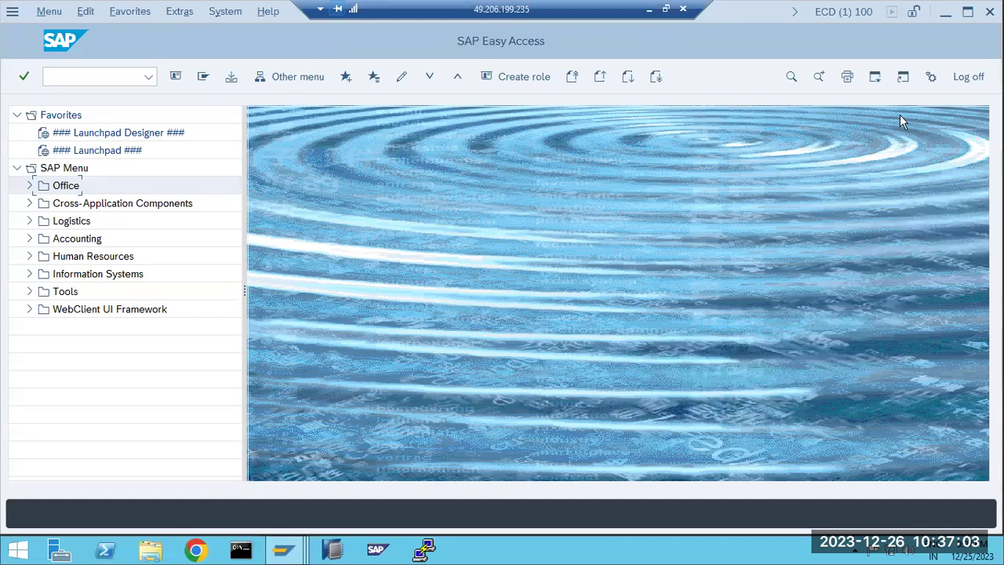
{"action": "left_click", "coordinate": [970, 78]}
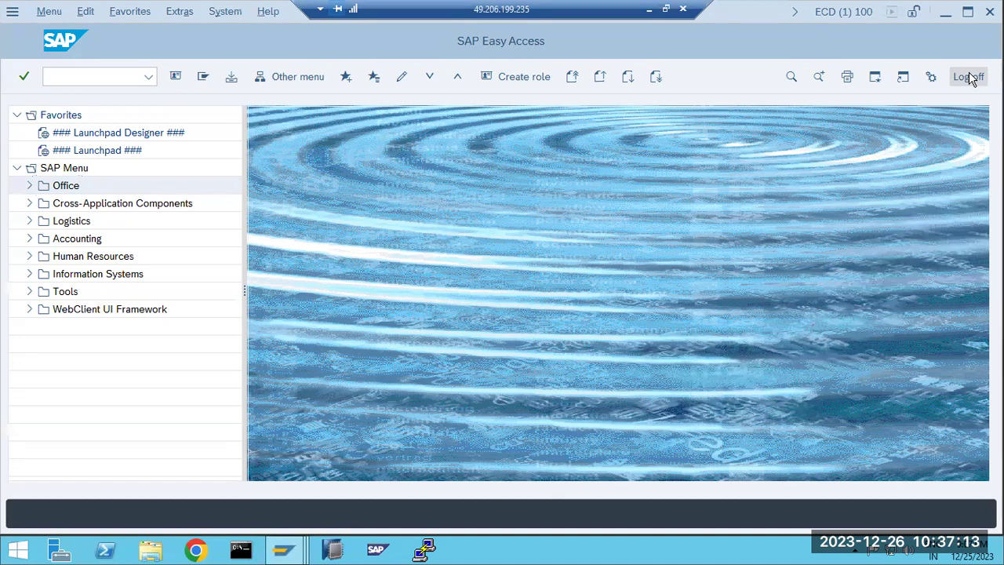
{"action": "left_click", "coordinate": [248, 329]}
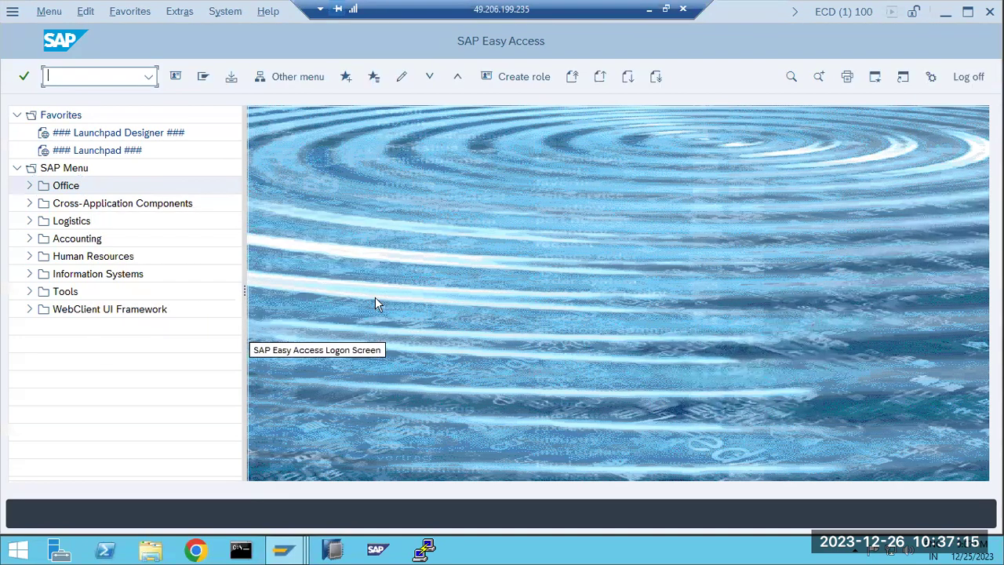
Switch to the Paint notes and draw a text box about 483 × 409 px below the SP01/Sp02 line.
{"action": "key", "text": "alt+Tab"}
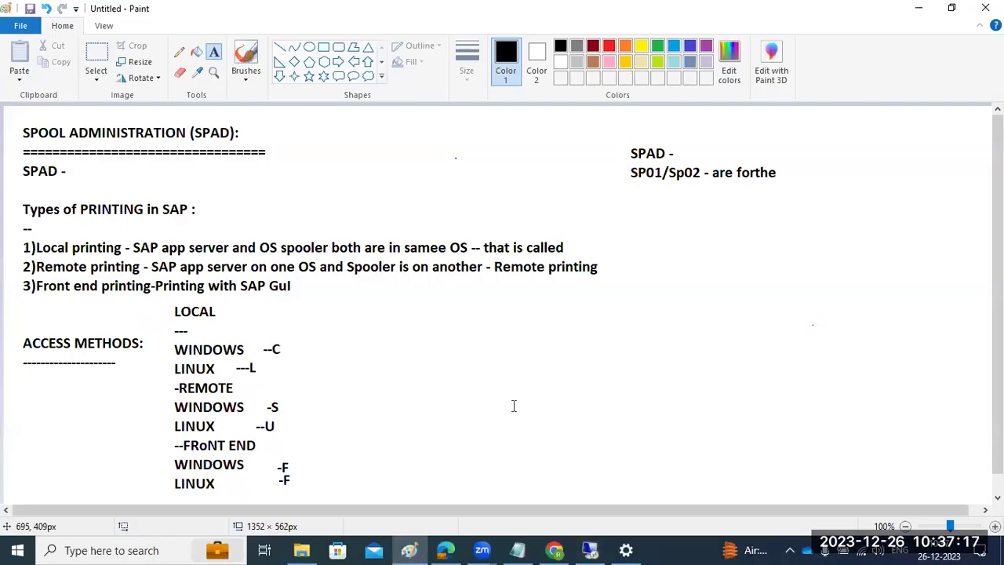
{"action": "left_click", "coordinate": [514, 405]}
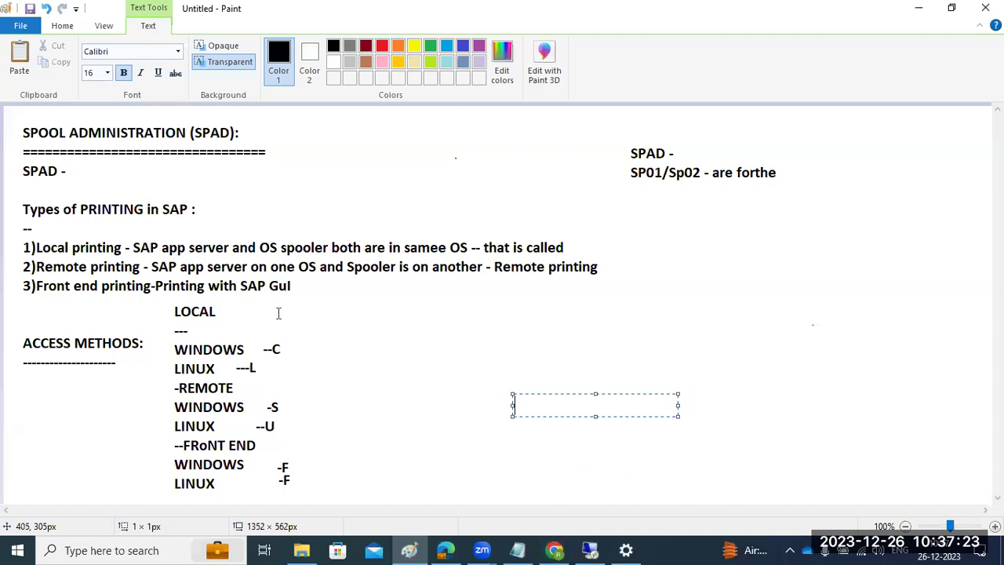
{"action": "left_click_drag", "start_coordinate": [308, 125], "coordinate": [586, 203]}
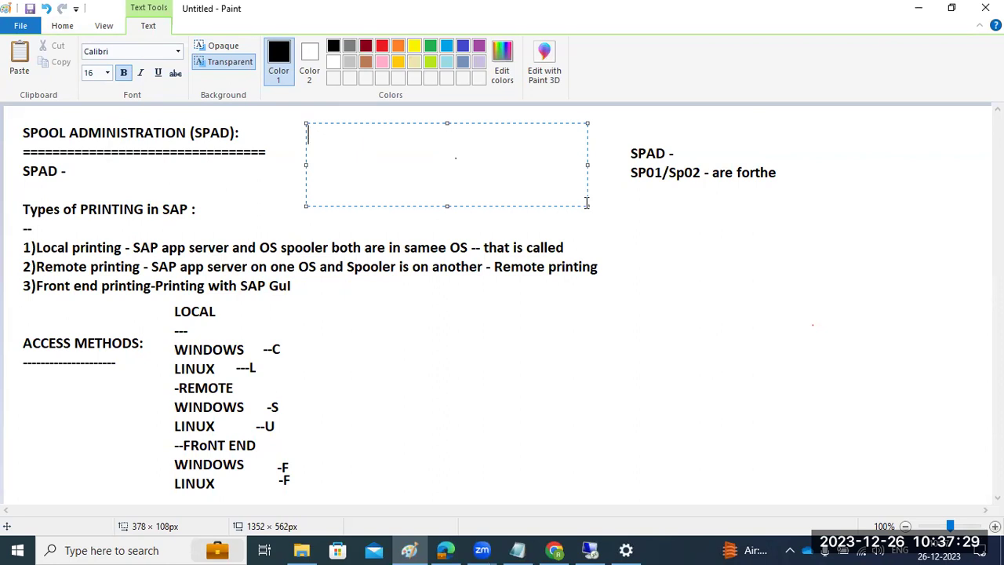
{"action": "left_click", "coordinate": [647, 285]}
{"action": "left_click_drag", "start_coordinate": [601, 193], "coordinate": [955, 490]}
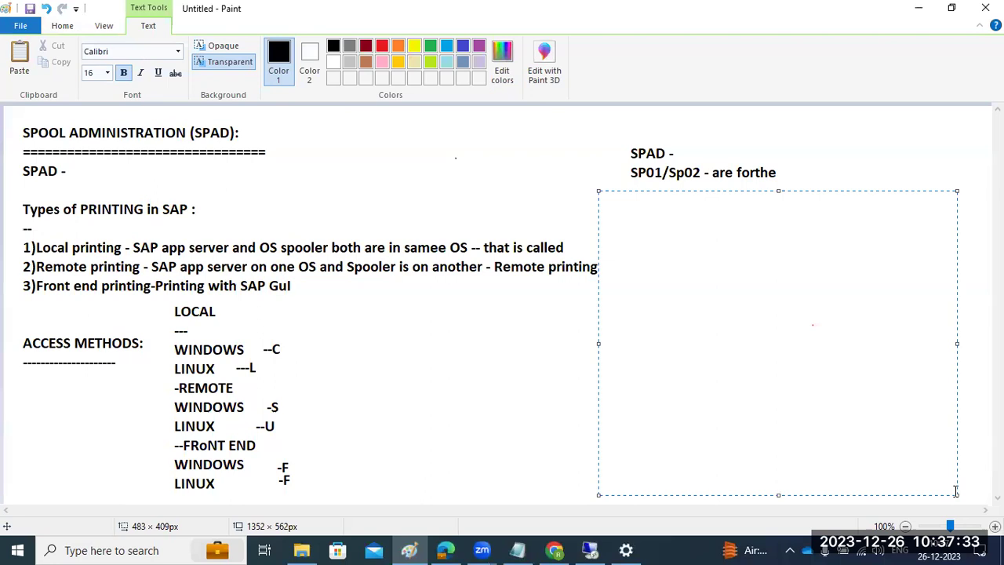
Write the heading "DVEBMGS" in the text box and, after a blank line, "D- SM50/SM66".
{"action": "type", "text": "DVEBMGS"}
{"action": "key", "text": "Return"}
{"action": "key", "text": "Return"}
{"action": "type", "text": "D-"}
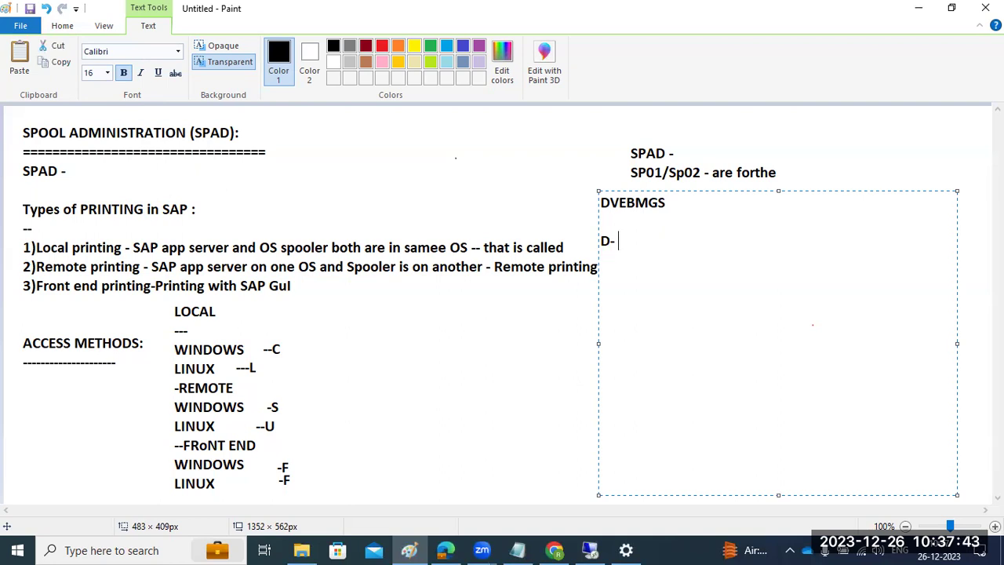
{"action": "type", "text": "SM5"}
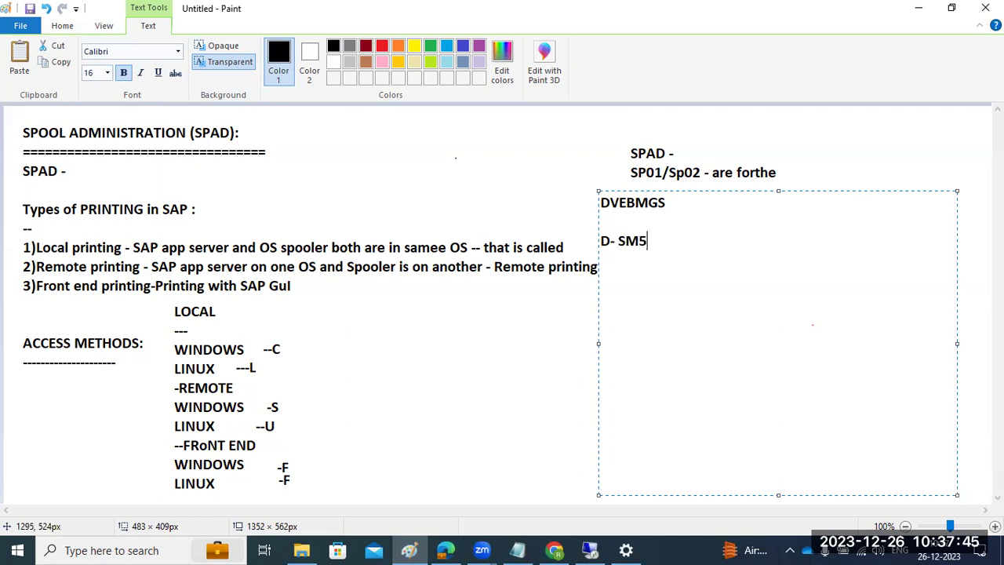
{"action": "type", "text": "0/SM66"}
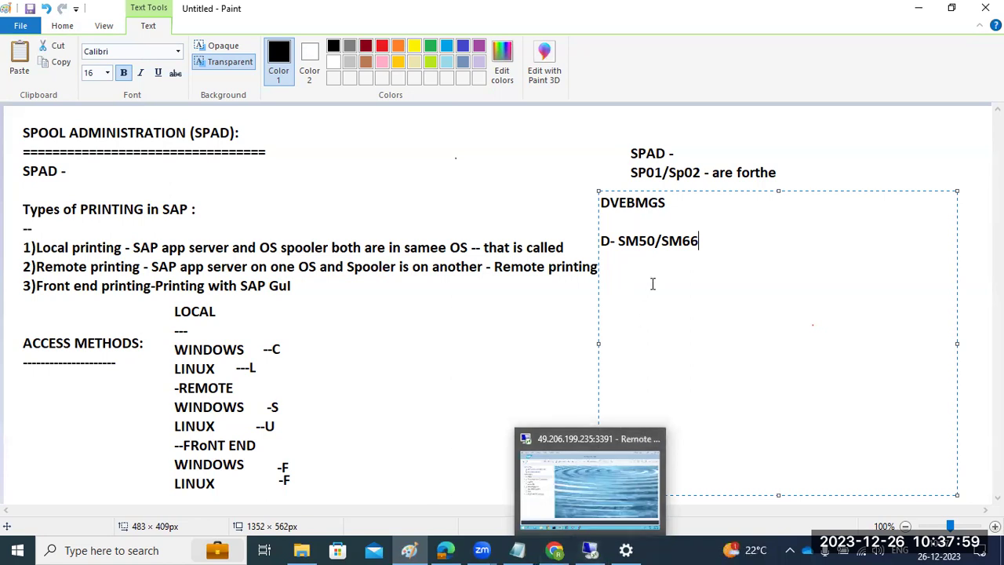
{"action": "left_click_drag", "start_coordinate": [669, 242], "coordinate": [703, 239]}
{"action": "left_click", "coordinate": [707, 239]}
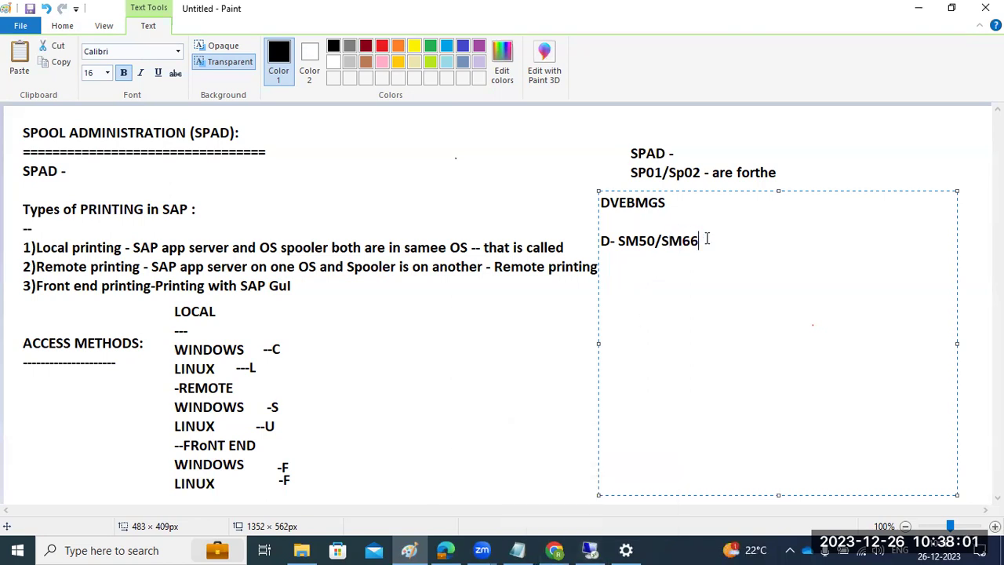
Add the lines "V - update Sm13/Sm14" and "E -Enqueue - Sm12 locking" below the D entry.
{"action": "key", "text": "Return"}
{"action": "type", "text": "V - update Sm13/Sm14"}
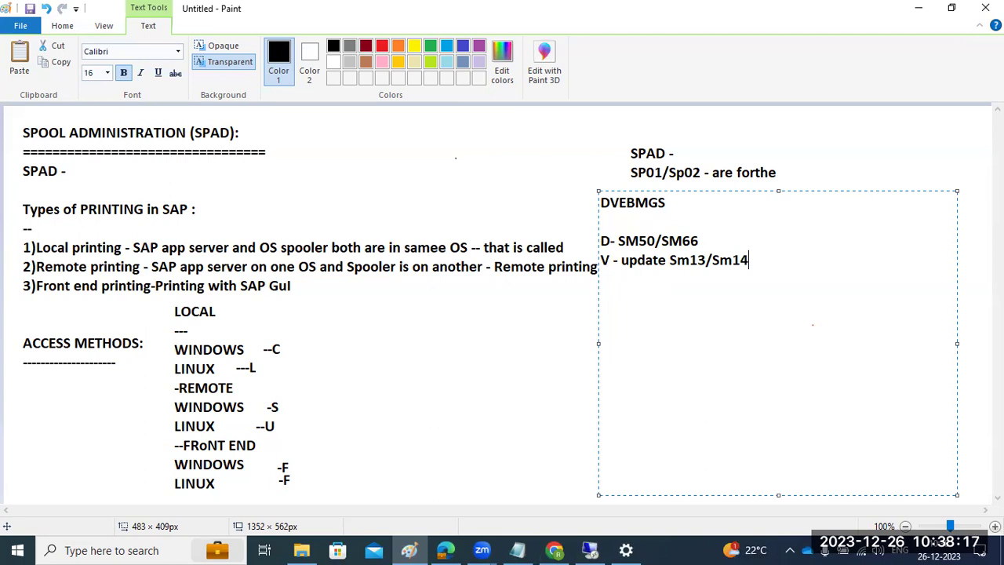
{"action": "left_click_drag", "start_coordinate": [718, 259], "coordinate": [748, 261]}
{"action": "left_click", "coordinate": [760, 258]}
{"action": "key", "text": "Return"}
{"action": "type", "text": "E -Enqueue - Sm12 locking "}
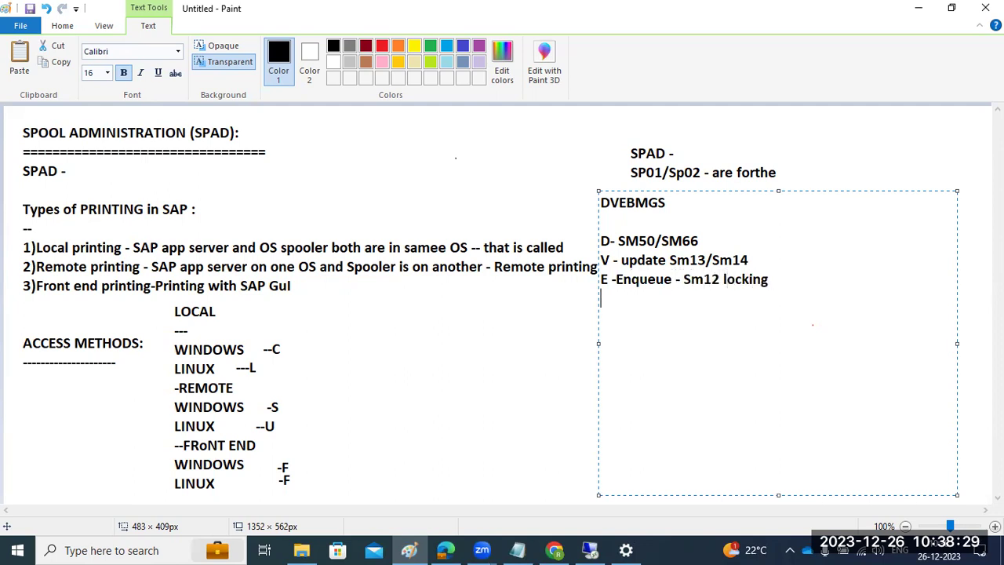
Add the line "B- Back job SM36/Sm37" below the Enqueue entry in the DVEBMGS notes.
{"action": "type", "text": "B- Bs"}
{"action": "type", "text": "c"}
{"action": "key", "text": "BackSpace"}
{"action": "key", "text": "BackSpace"}
{"action": "type", "text": "ack "}
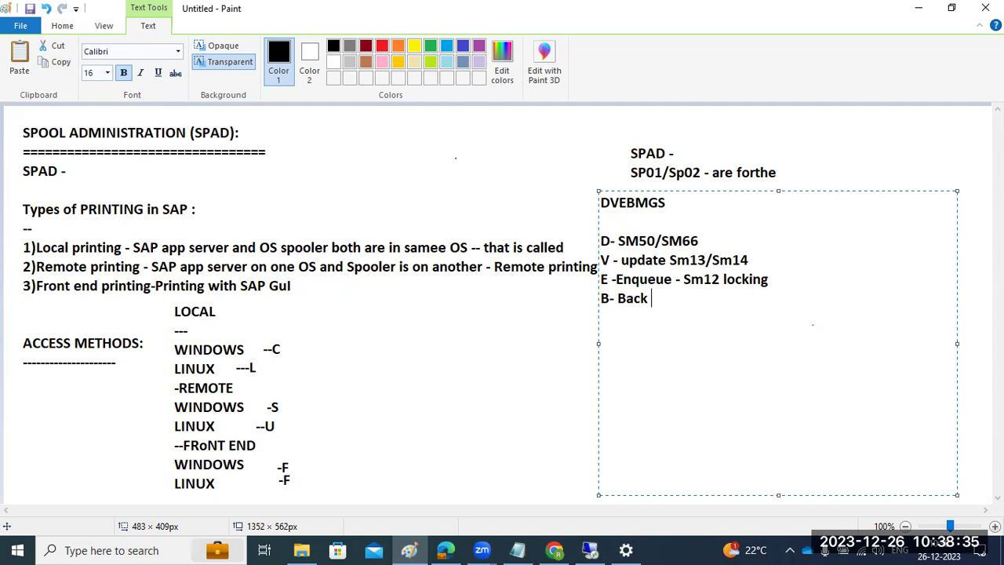
{"action": "type", "text": "job SM36/Sm37"}
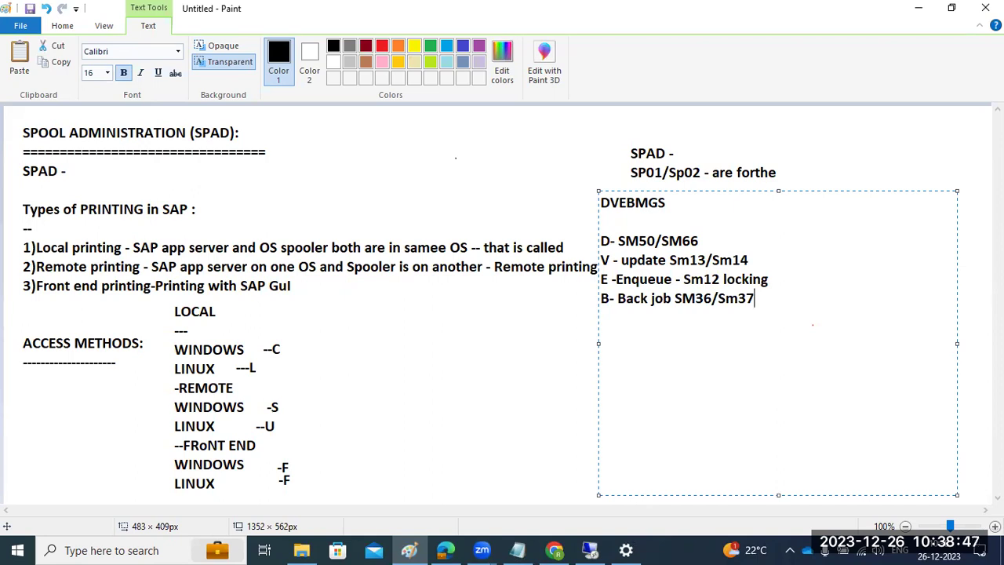
Add the line "M- Message server - SMLG/RZ12" below the B entry.
{"action": "key", "text": "Return"}
{"action": "type", "text": "M- Message server - "}
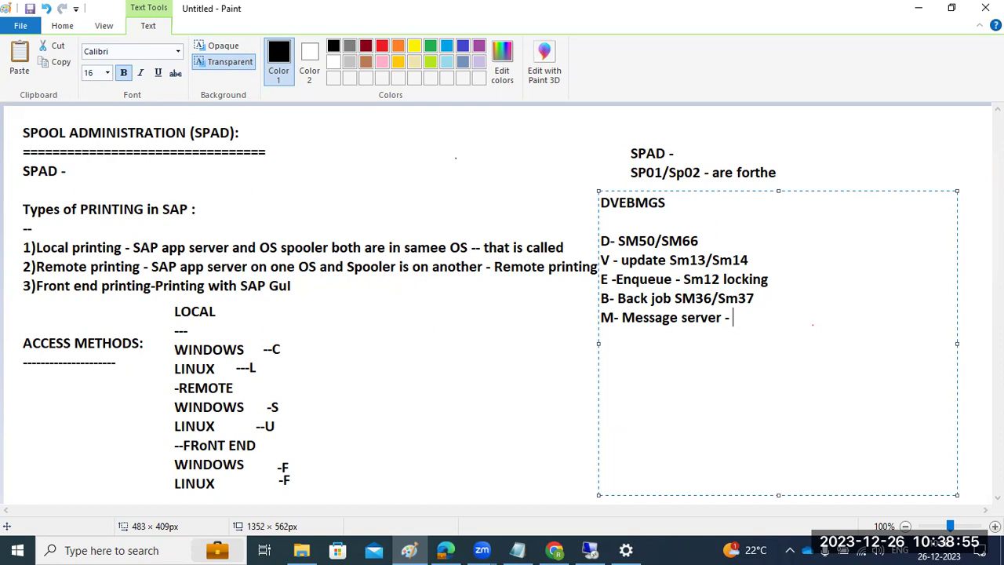
{"action": "type", "text": "SMLG/RZ12"}
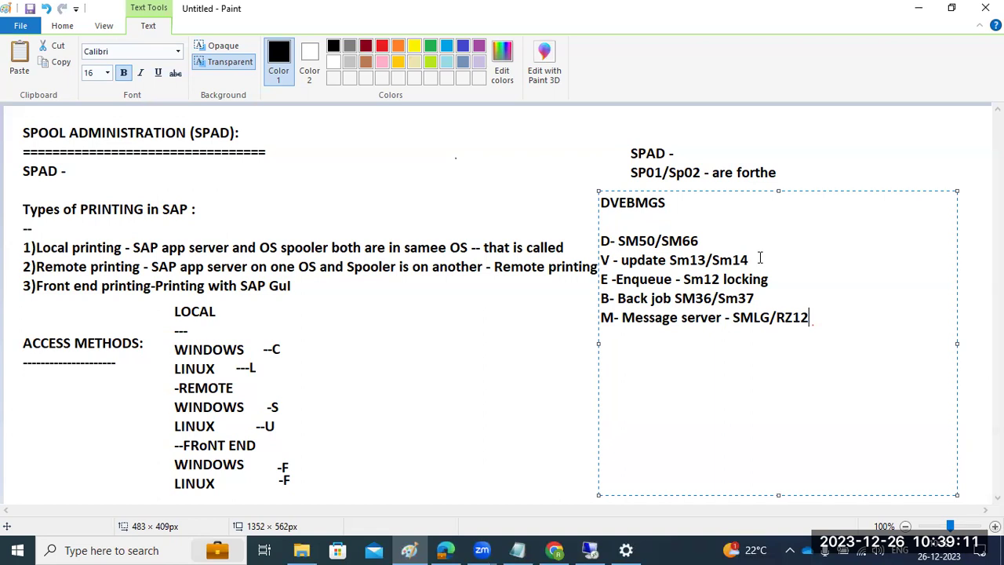
Replace the transactions on the message server line with "SMLG ---- SMMS ----".
{"action": "key", "text": "BackSpace"}
{"action": "key", "text": "BackSpace"}
{"action": "key", "text": "BackSpace"}
{"action": "key", "text": "BackSpace"}
{"action": "key", "text": "BackSpace"}
{"action": "key", "text": "BackSpace"}
{"action": "key", "text": "BackSpace"}
{"action": "key", "text": "BackSpace"}
{"action": "key", "text": "BackSpace"}
{"action": "key", "text": "BackSpace"}
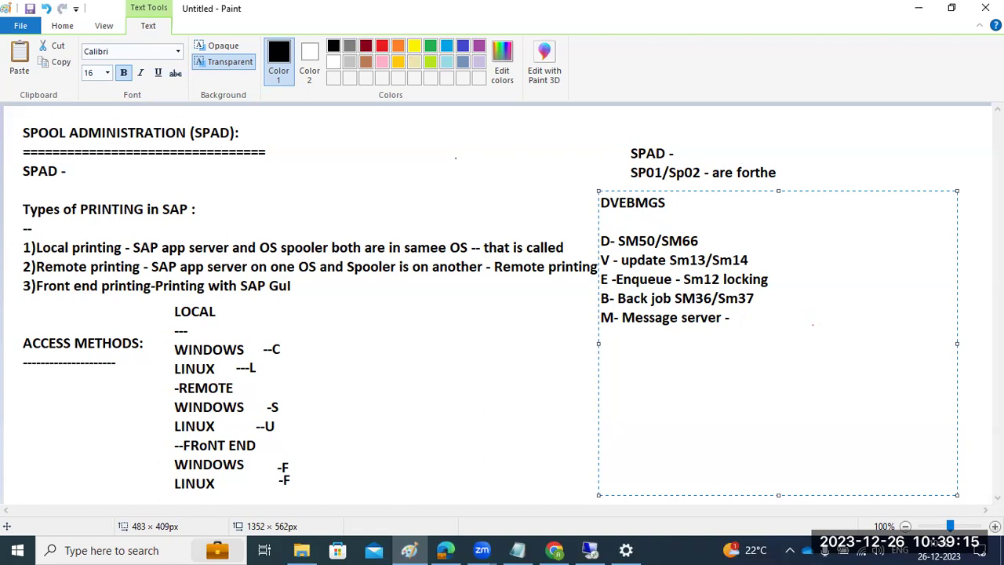
{"action": "type", "text": "SMLG ---- SMMS ---- "}
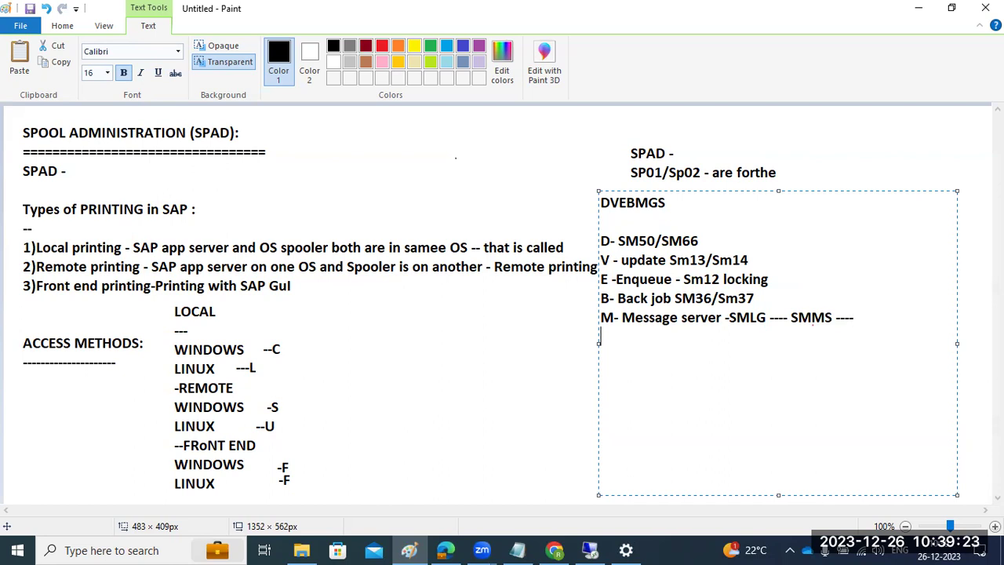
Add the lines "G_ Gateway SMGW" and "S- SPOOL - SP01,SP02,SPAD" below the message server entry.
{"action": "type", "text": "G_ Gateway SMGW"}
{"action": "key", "text": "Return"}
{"action": "type", "text": "S- SPOOL -"}
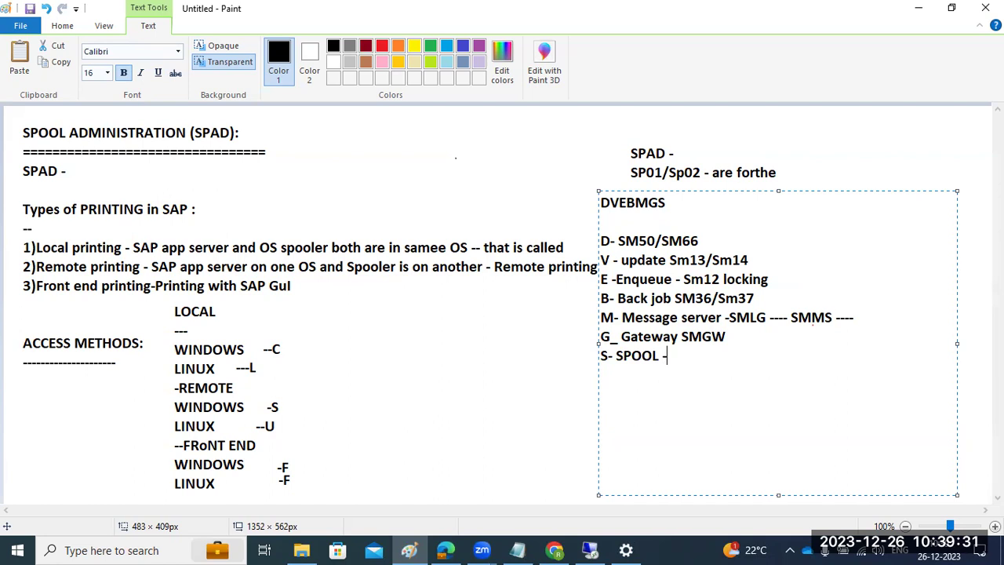
{"action": "type", "text": " SP01,SP02,SPAD"}
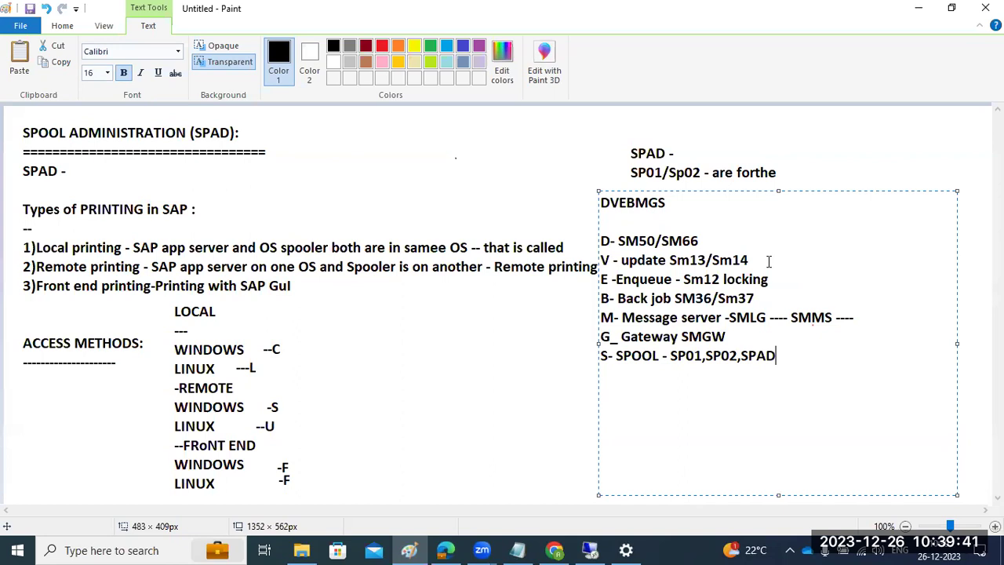
{"action": "key", "text": "ctrl+shift+Up"}
{"action": "key", "text": "ctrl+shift+Up"}
{"action": "key", "text": "ctrl+shift+Up"}
{"action": "key", "text": "ctrl+shift+Up"}
{"action": "key", "text": "ctrl+shift+Up"}
{"action": "key", "text": "ctrl+shift+Up"}
{"action": "key", "text": "ctrl+shift+Up"}
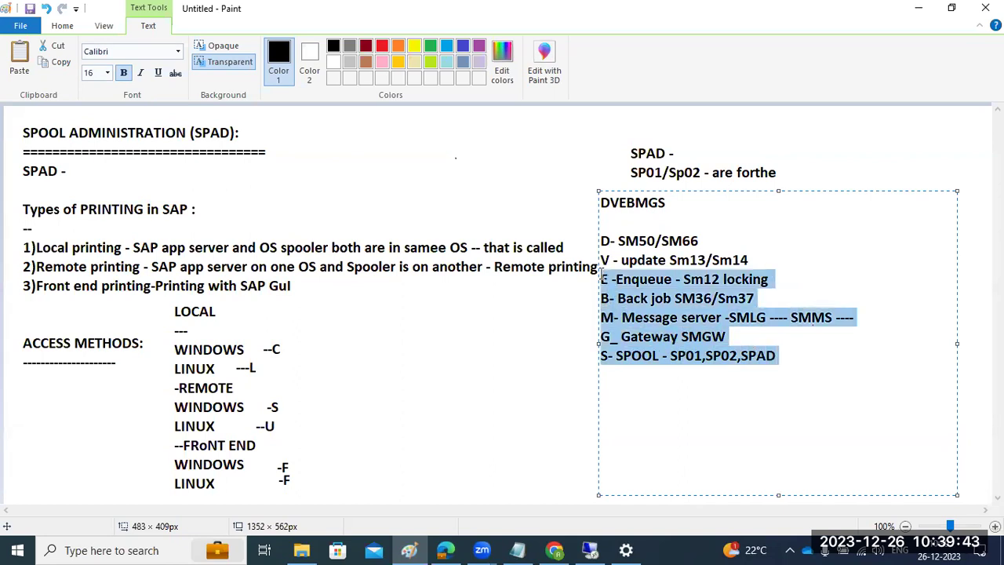
Add the line "Sm51- Active application" after a blank line below the SPOOL entry.
{"action": "left_click", "coordinate": [787, 357]}
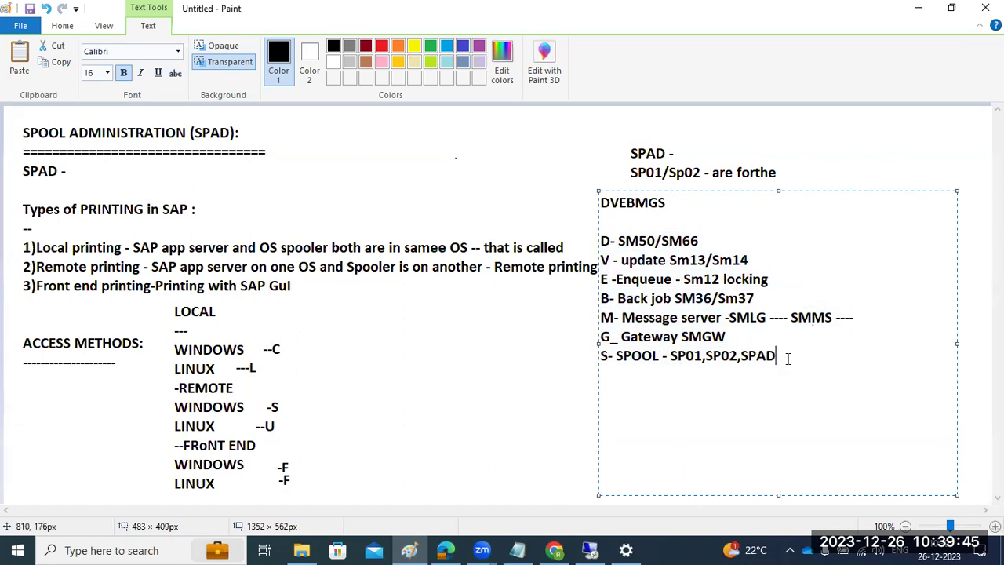
{"action": "type", "text": "Sm51- Active application"}
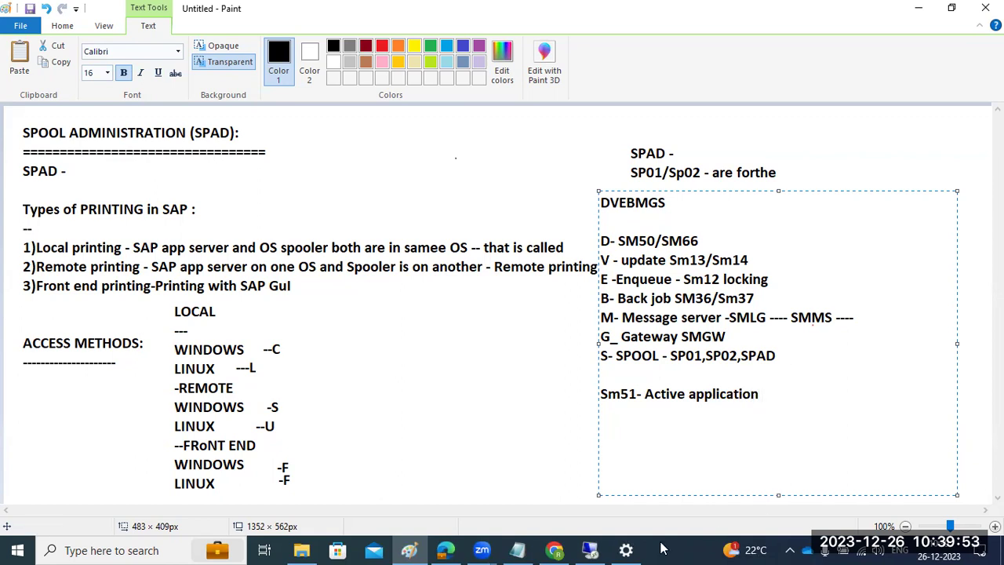
Switch to the SAP session and open transaction SM51 to view the application server instances, dismissing the Internet Explorer security message.
{"action": "left_click", "coordinate": [589, 550]}
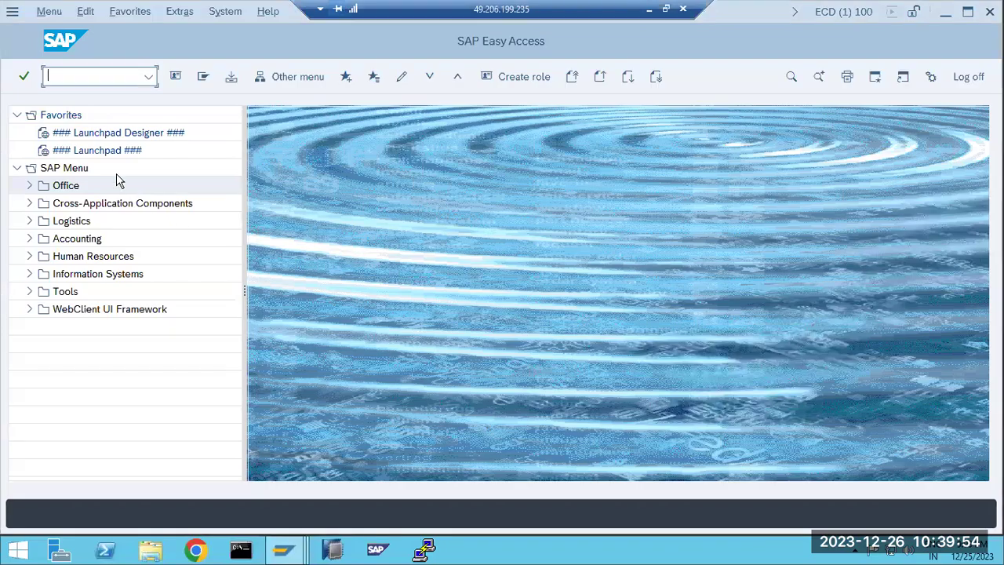
{"action": "left_click", "coordinate": [89, 75]}
{"action": "type", "text": "sm51"}
{"action": "key", "text": "Return"}
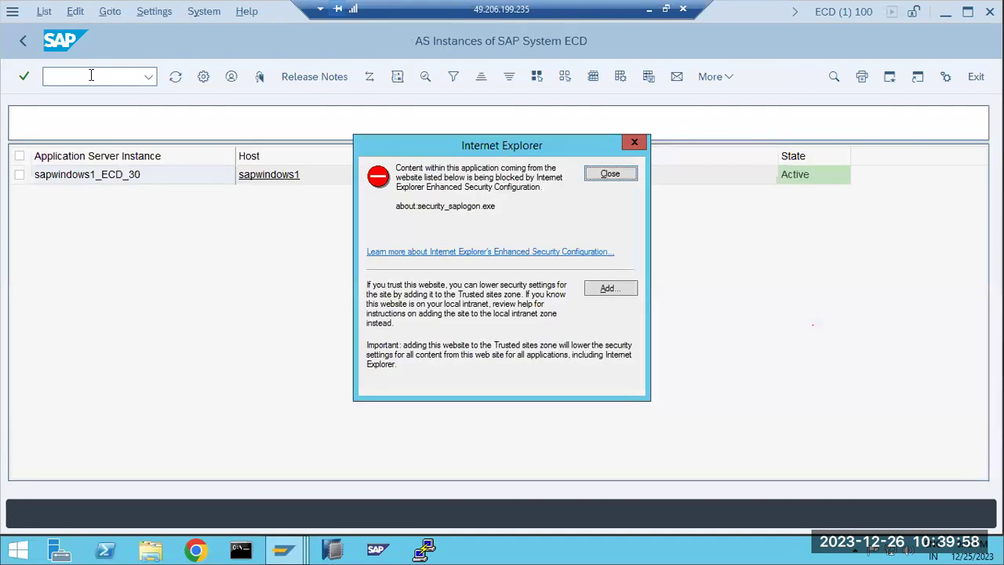
{"action": "left_click", "coordinate": [610, 173]}
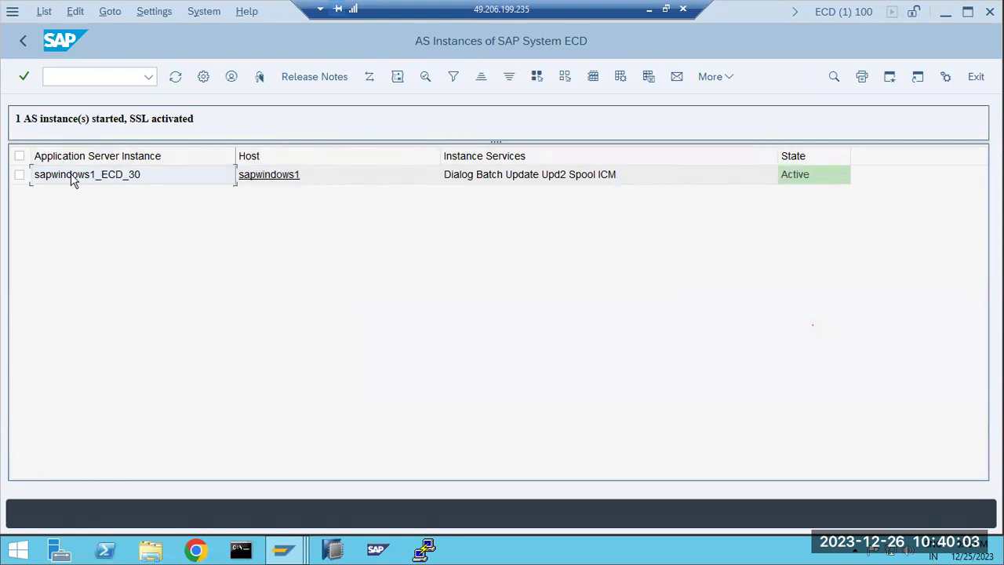
Return to the Paint notes and add the lines "SM04- logged on users list -" and "AL08 - system wide logged on users list".
{"action": "left_click", "coordinate": [649, 10]}
{"action": "key", "text": "Return"}
{"action": "type", "text": "SM04-"}
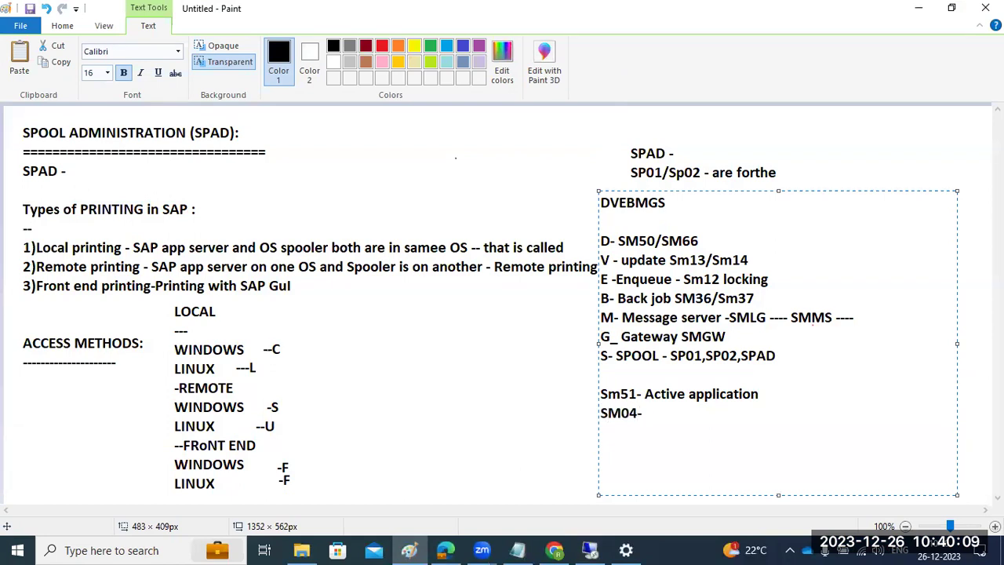
{"action": "type", "text": " logged on users list - "}
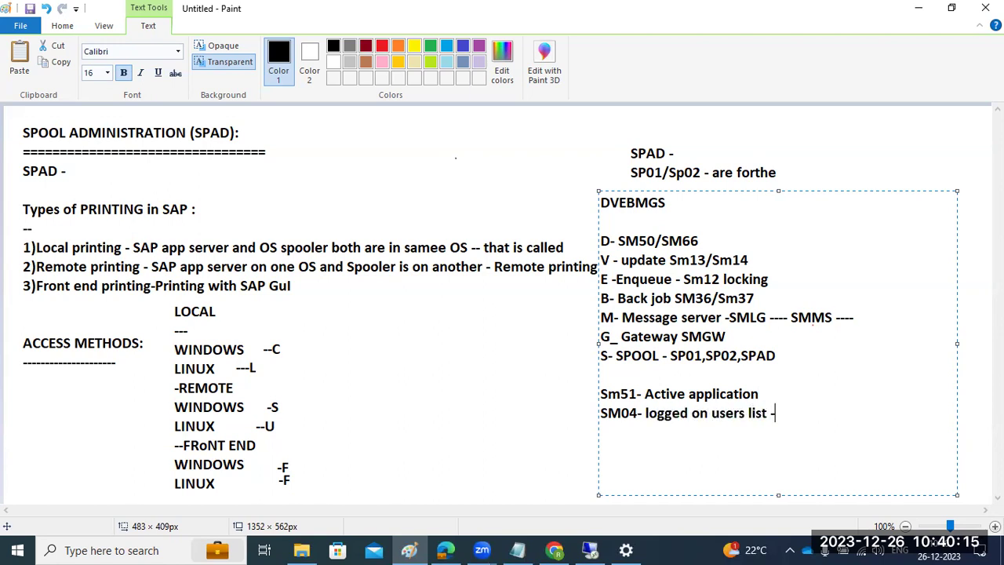
{"action": "type", "text": "AL08 - system wide logged on users list"}
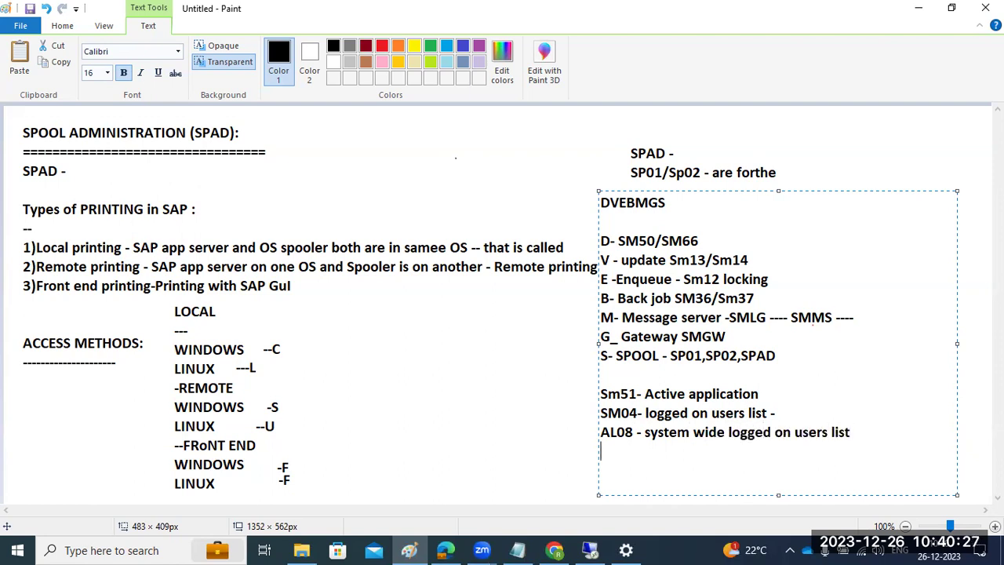
Switch to the SAP session and open the SM04 user sessions list, dismissing the Internet Explorer security message.
{"action": "left_click", "coordinate": [590, 550]}
{"action": "left_click", "coordinate": [79, 75]}
{"action": "type", "text": "/nsm04"}
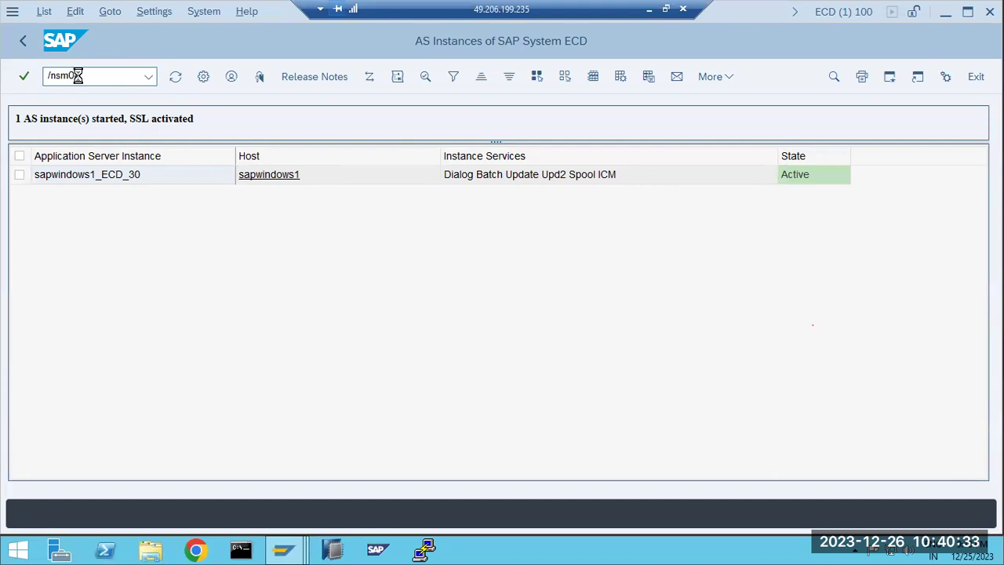
{"action": "key", "text": "Return"}
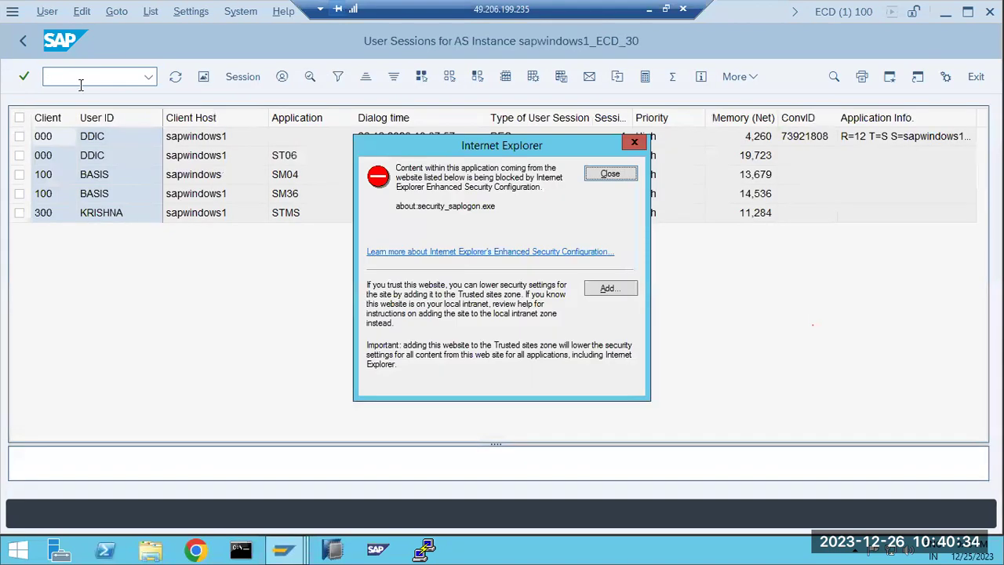
{"action": "left_click", "coordinate": [605, 174]}
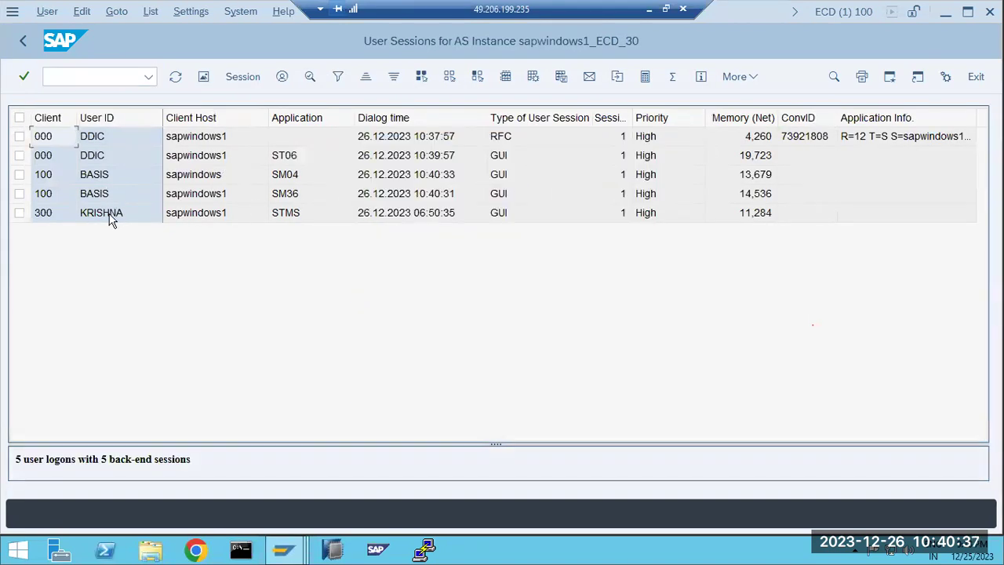
Examine the user IDs and dialog times of the listed sessions and return to the SAP Easy Access screen.
{"action": "left_click", "coordinate": [111, 219]}
{"action": "left_click", "coordinate": [98, 196]}
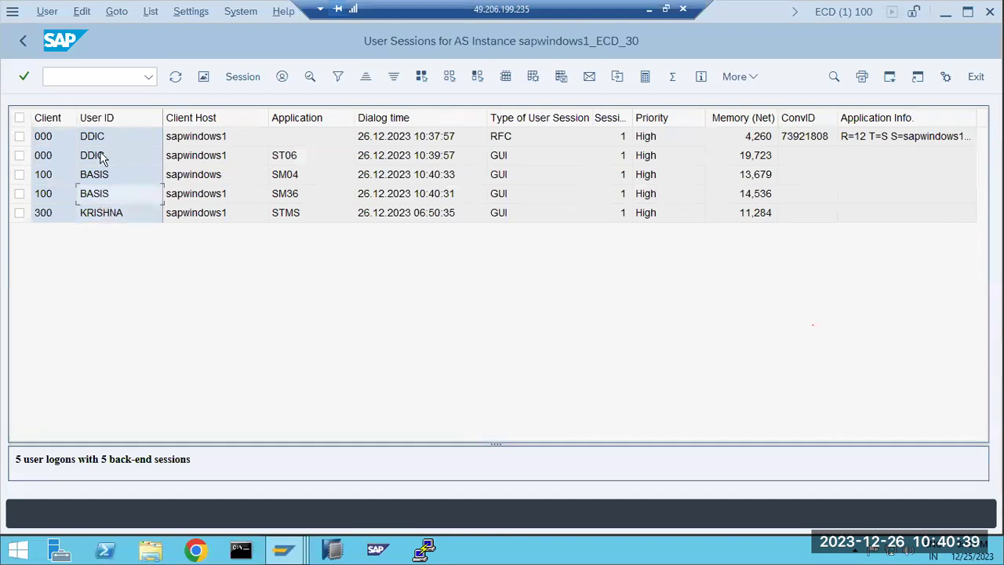
{"action": "left_click", "coordinate": [100, 157]}
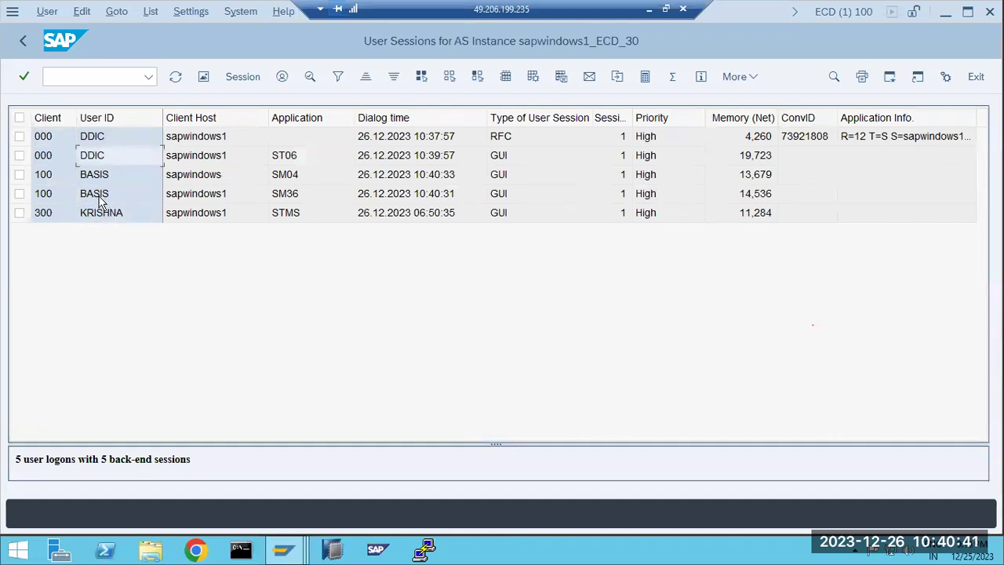
{"action": "left_click", "coordinate": [390, 218]}
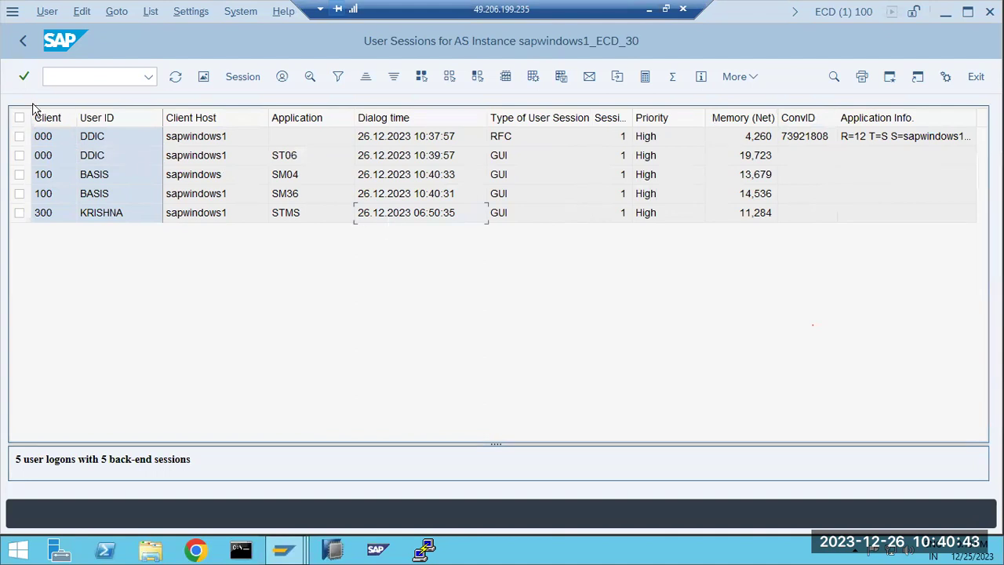
{"action": "left_click", "coordinate": [22, 45]}
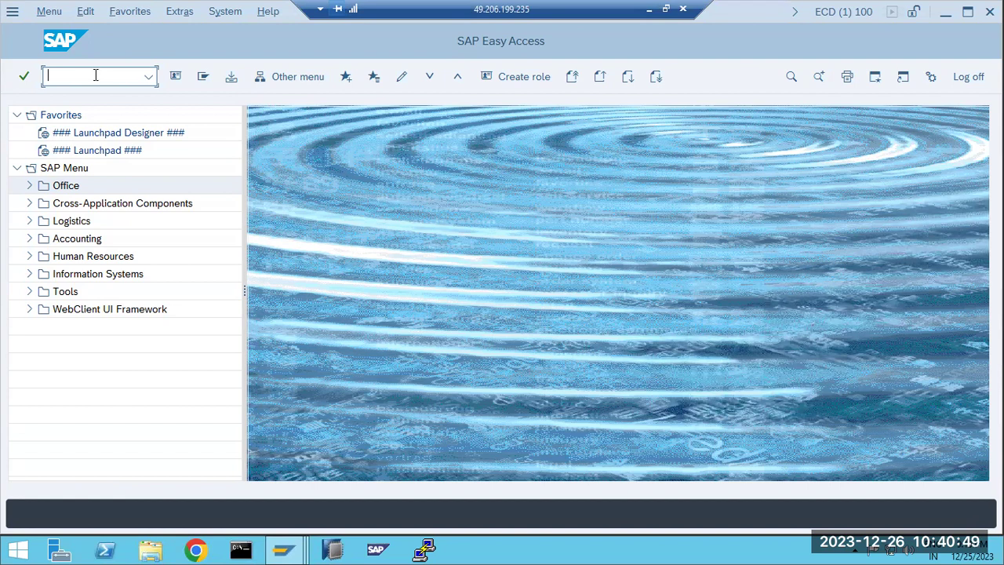
Review the system-wide user sessions and their applications in transaction AL08, and return to the SAP Easy Access screen.
{"action": "type", "text": "al08"}
{"action": "key", "text": "Return"}
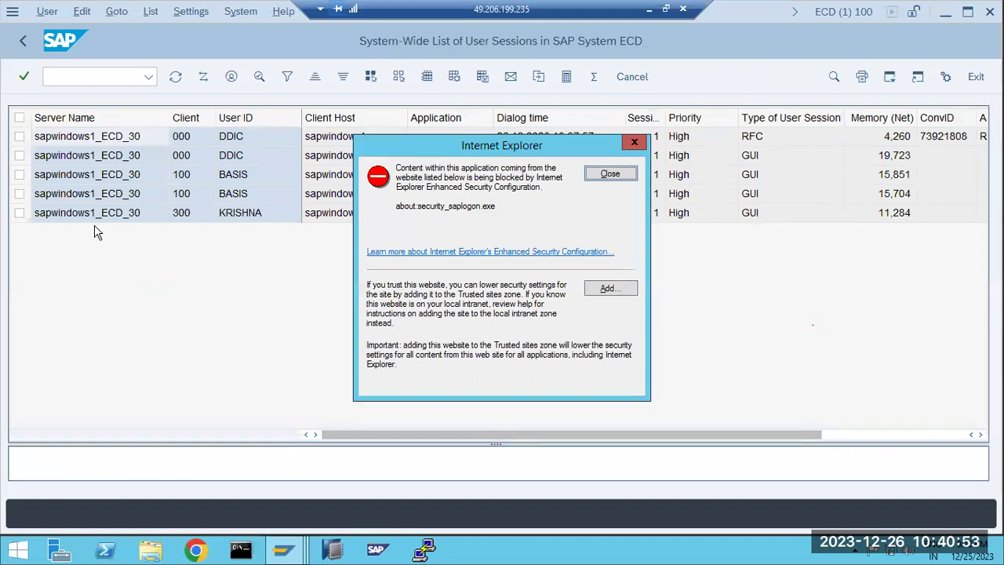
{"action": "left_click", "coordinate": [609, 178]}
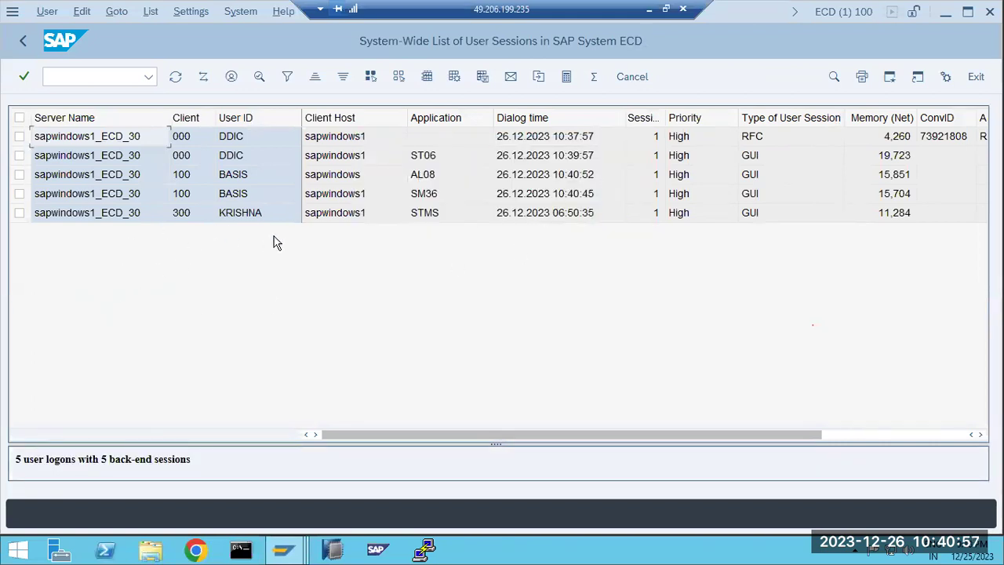
{"action": "left_click", "coordinate": [450, 214]}
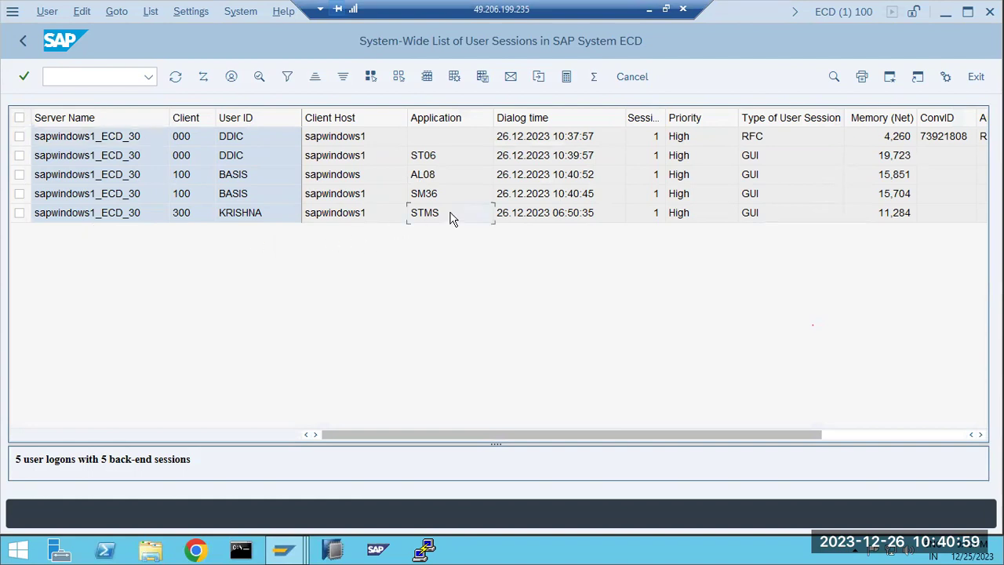
{"action": "left_click", "coordinate": [431, 171]}
{"action": "left_click", "coordinate": [430, 158]}
{"action": "left_click", "coordinate": [23, 40]}
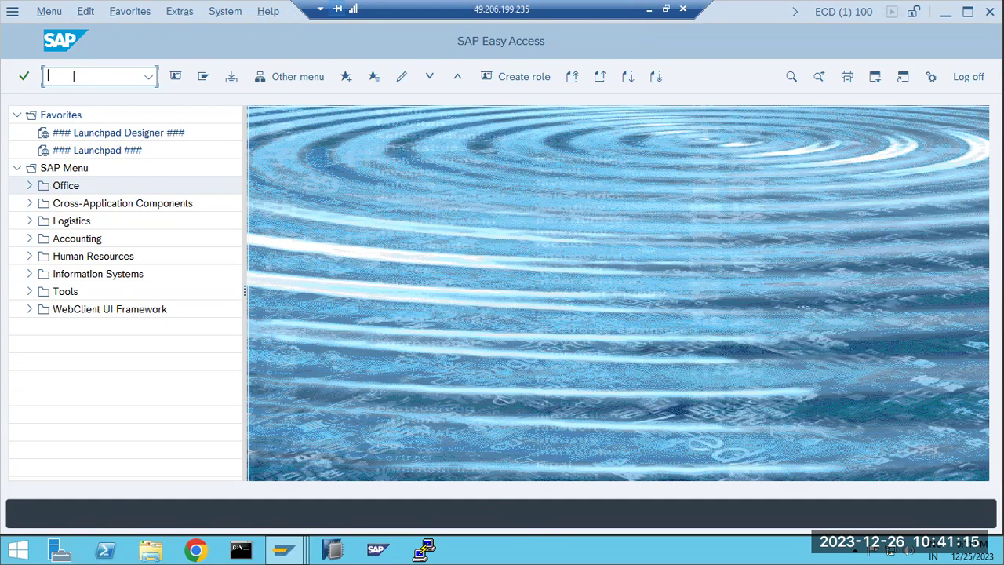
Switch to the Paint notes and draw a text box about 350 × 266 px between the access methods list and the DVEBMGS notes.
{"action": "left_click", "coordinate": [648, 9]}
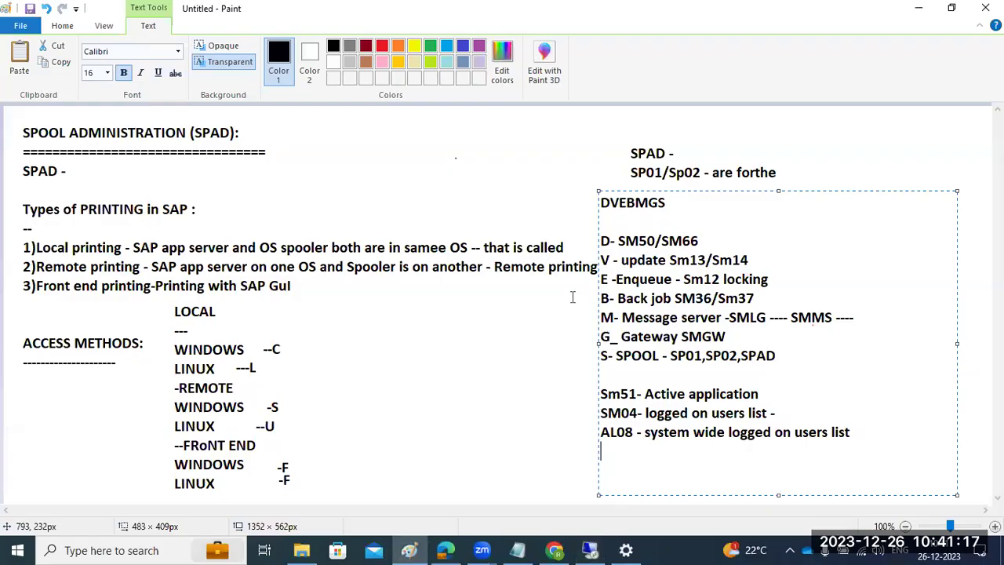
{"action": "left_click", "coordinate": [454, 332]}
{"action": "left_click_drag", "start_coordinate": [320, 298], "coordinate": [575, 483]}
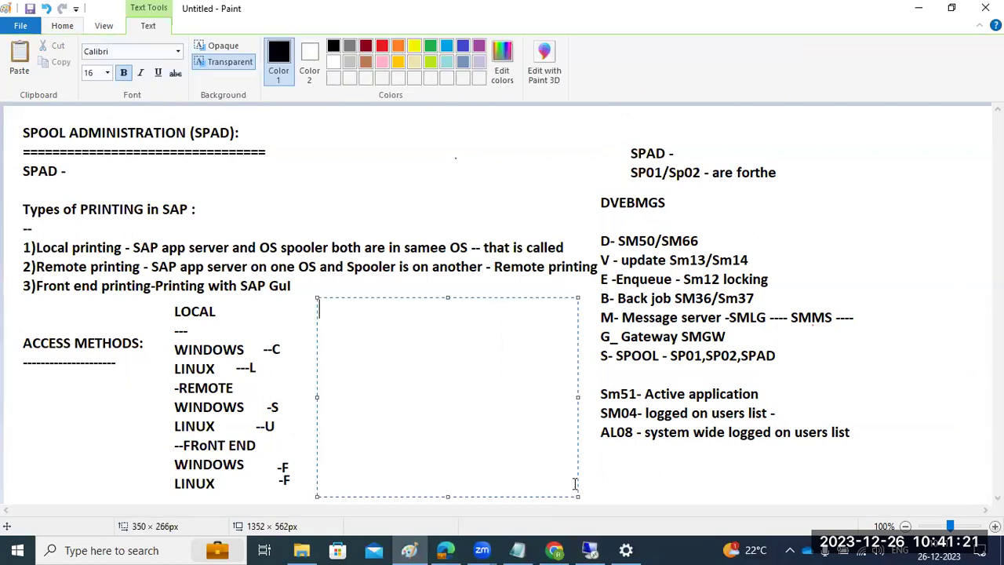
Write "St22 - ABAP runtime dumps" in the new text box.
{"action": "type", "text": "St220"}
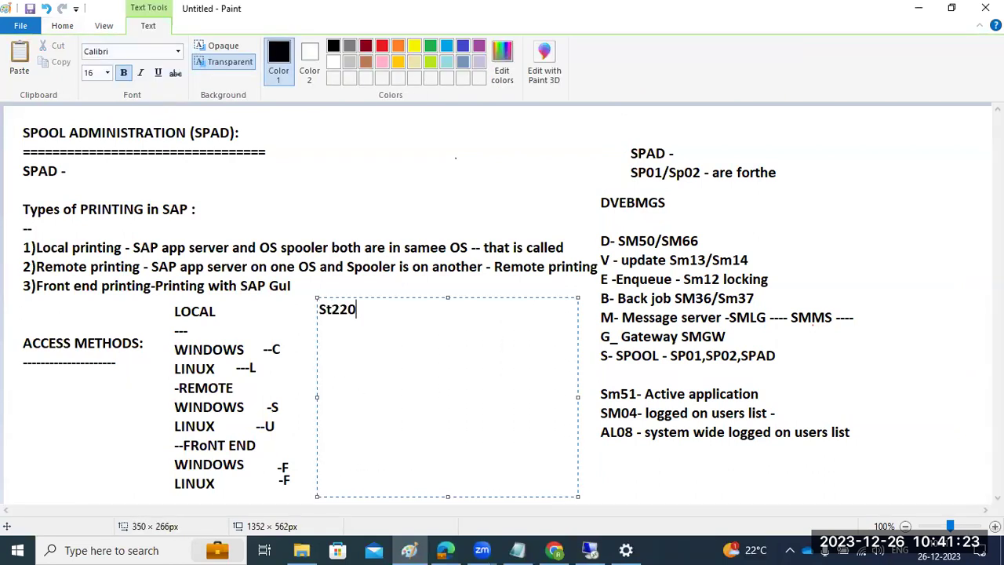
{"action": "key", "text": "BackSpace"}
{"action": "type", "text": " - ABAP run"}
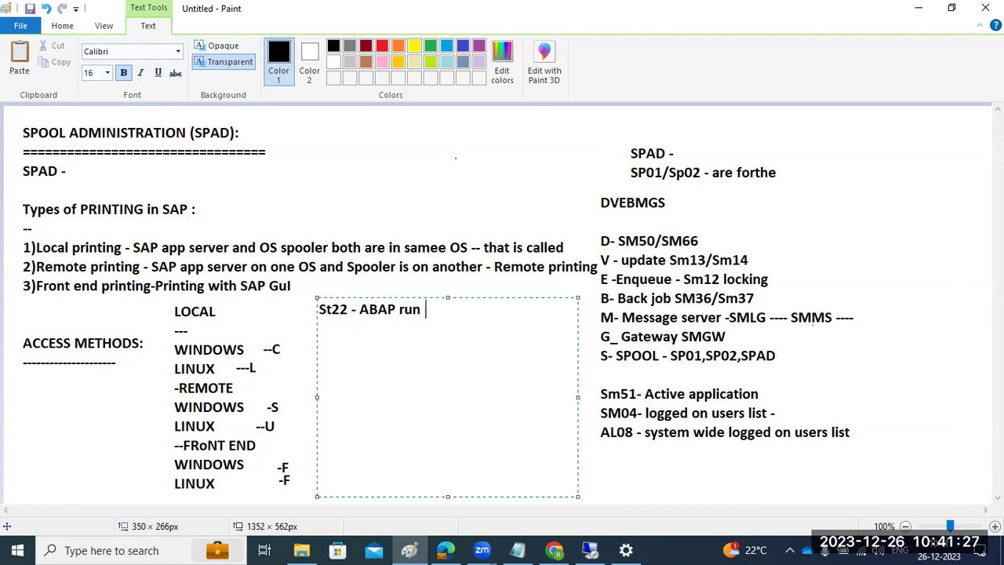
{"action": "type", "text": "time dump"}
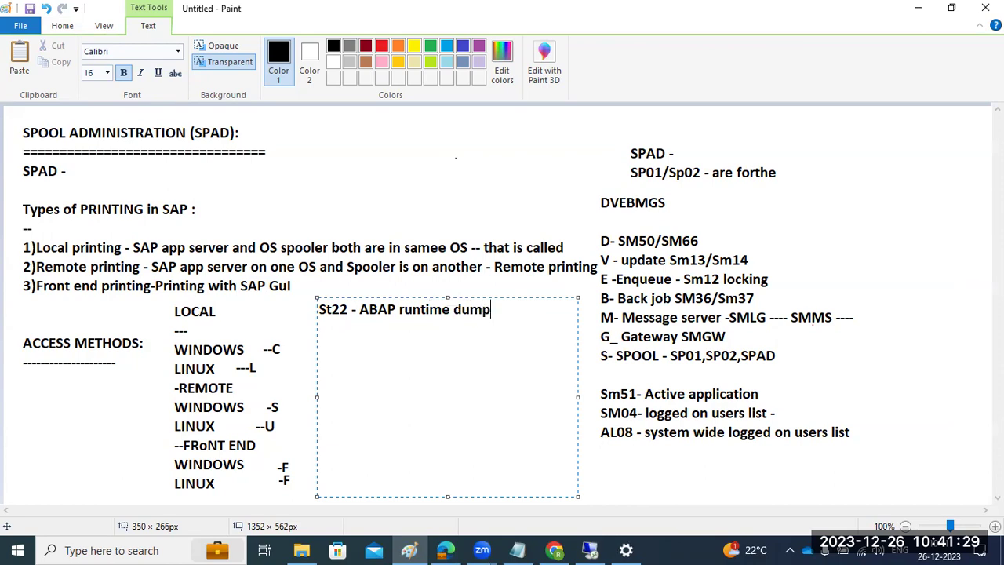
{"action": "type", "text": "s"}
Switch to the SAP remote session and open transaction ST22 for ABAP runtime errors.
{"action": "left_click", "coordinate": [589, 549]}
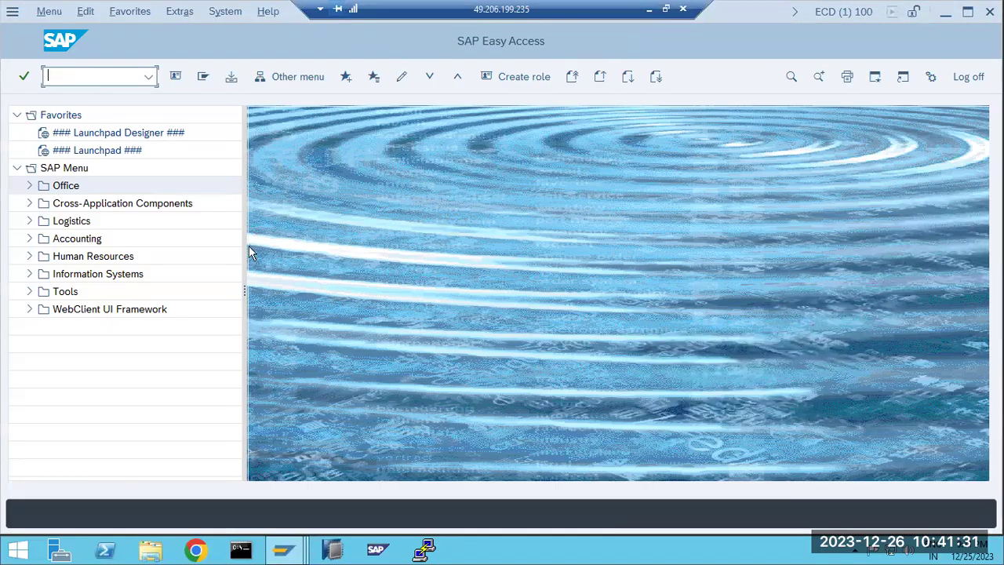
{"action": "type", "text": "st22"}
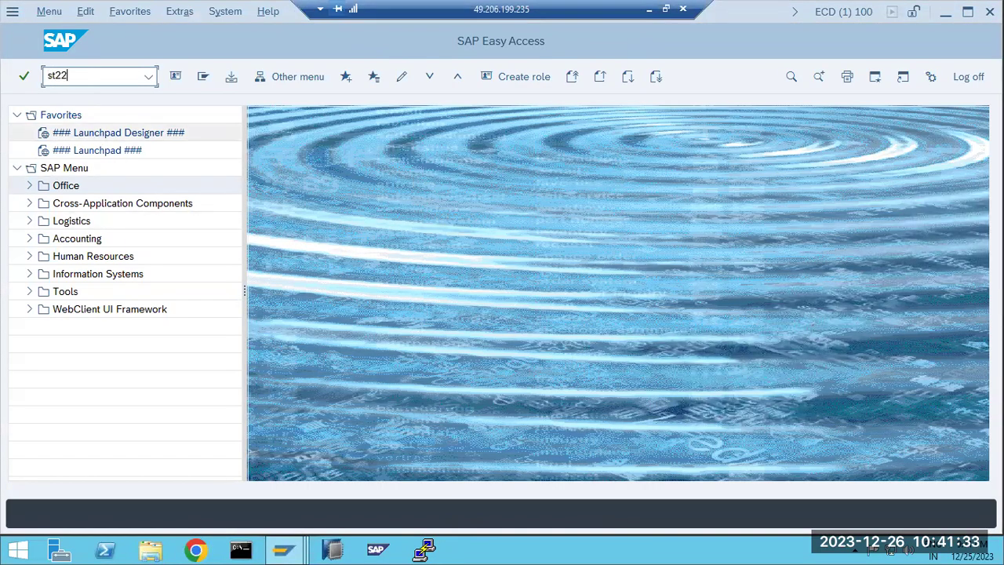
{"action": "key", "text": "Return"}
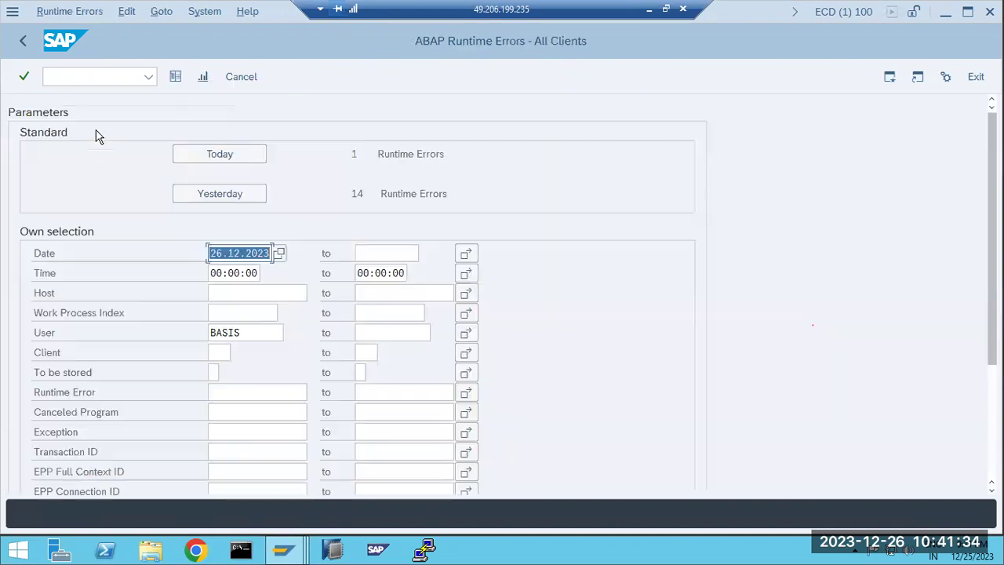
Display today's runtime errors, view the long text of the DBSQL_SQL_ERROR dump, and return to the ST22 selection screen.
{"action": "left_click", "coordinate": [209, 158]}
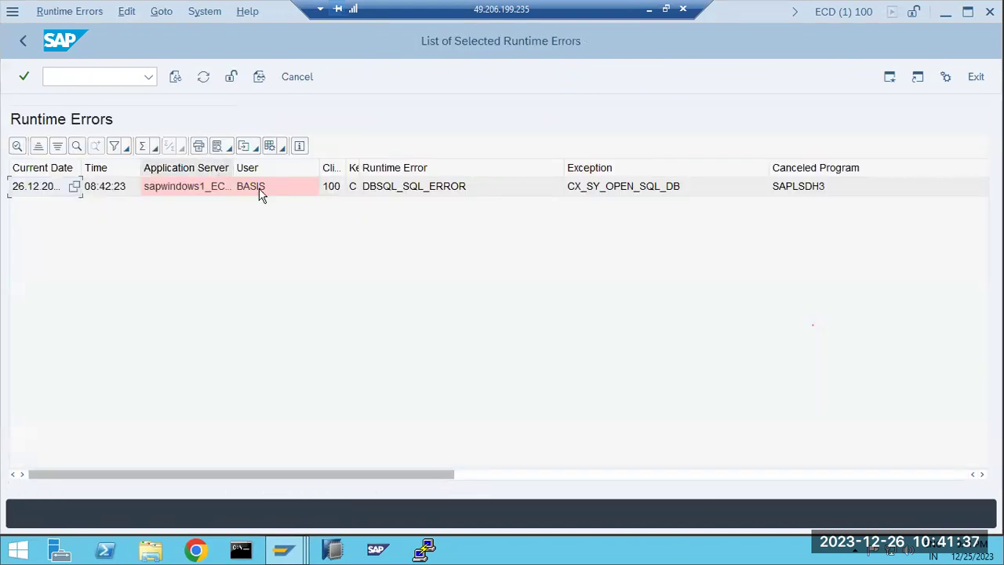
{"action": "left_click", "coordinate": [380, 195]}
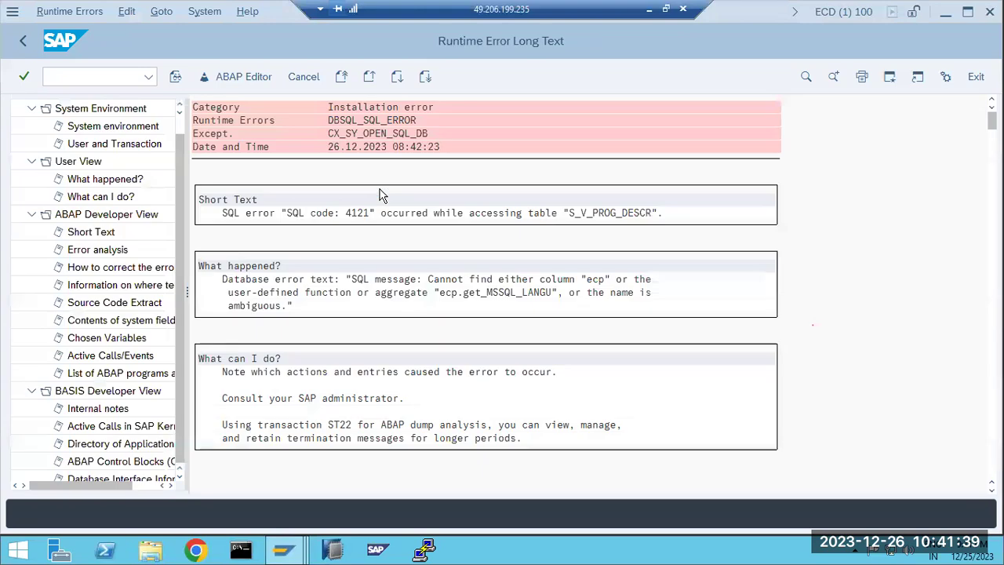
{"action": "left_click", "coordinate": [23, 41]}
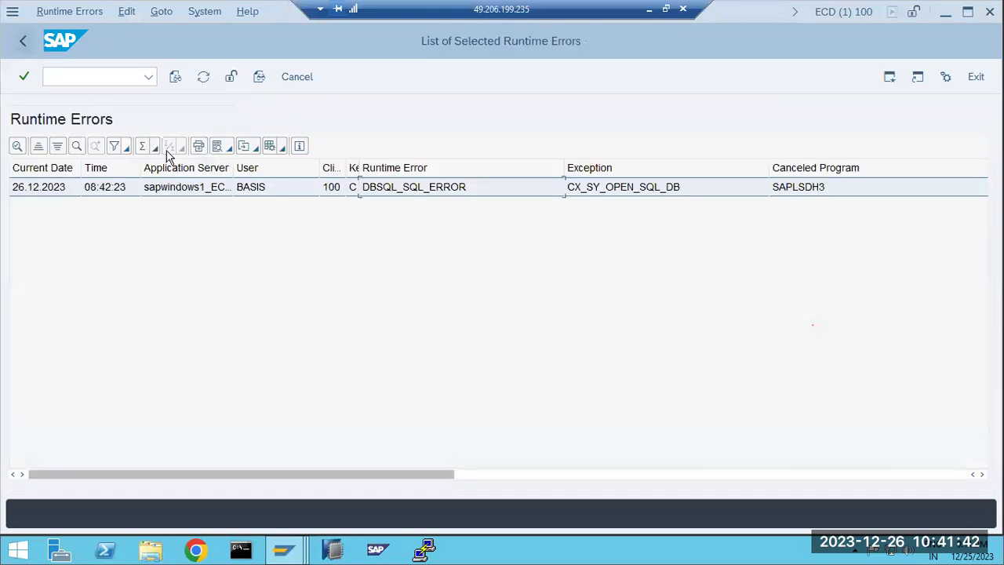
{"action": "left_click", "coordinate": [22, 41]}
List yesterday's runtime errors and examine the users and error types of the entries.
{"action": "left_click", "coordinate": [241, 193]}
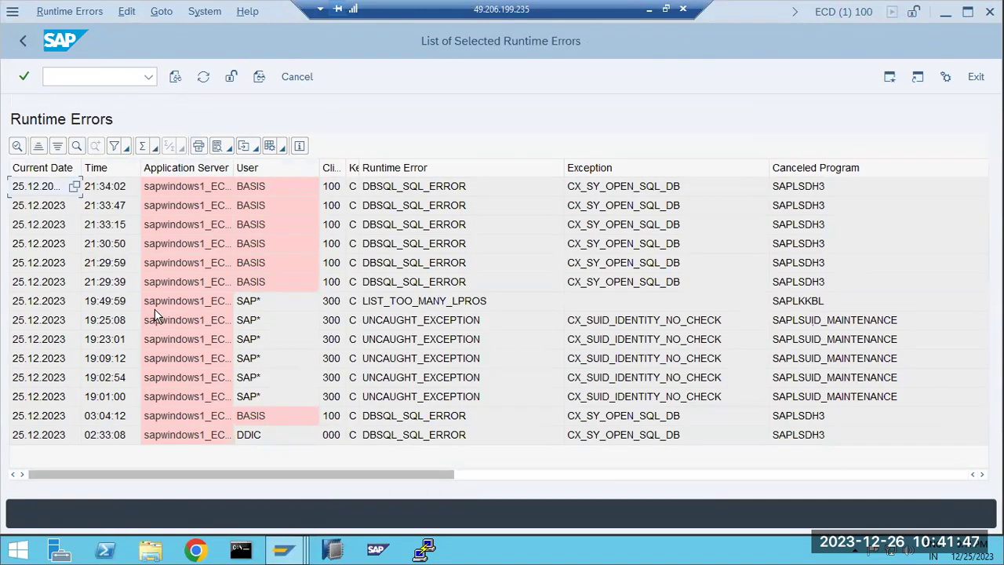
{"action": "scroll", "coordinate": [157, 317], "scroll_direction": "right", "scroll_amount": 5}
{"action": "scroll", "coordinate": [209, 328], "scroll_direction": "left", "scroll_amount": 5}
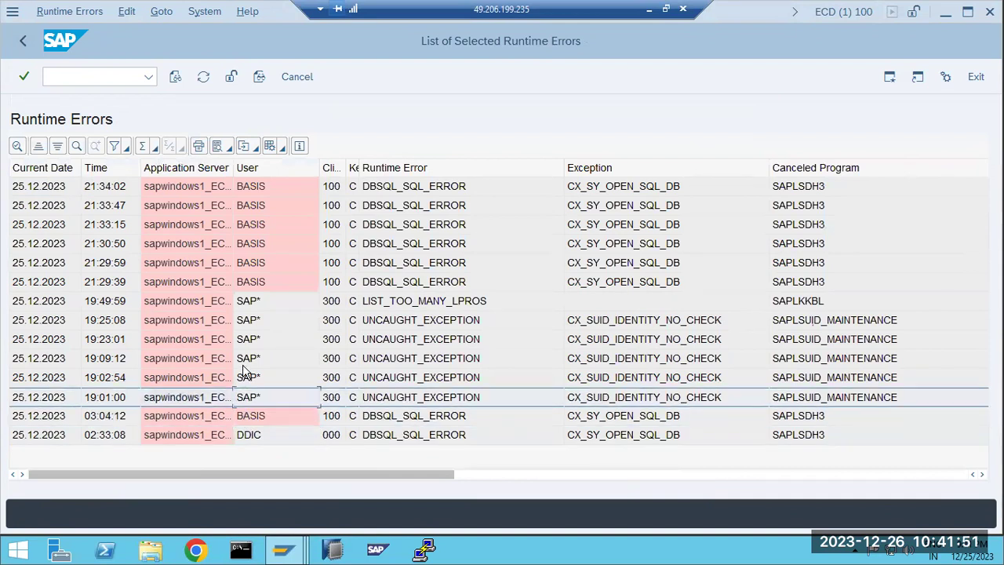
{"action": "left_click", "coordinate": [246, 317]}
{"action": "left_click", "coordinate": [247, 304]}
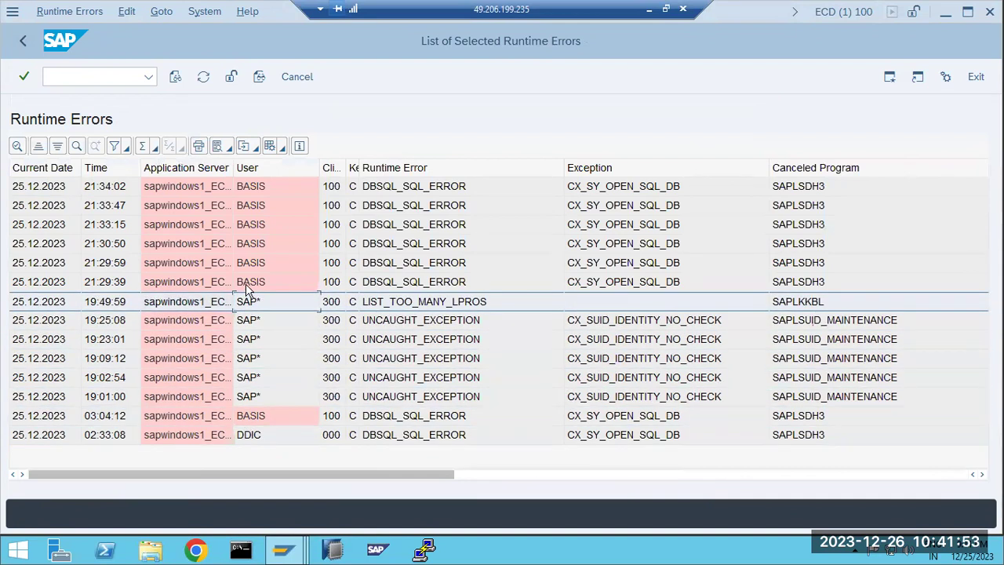
Open the 21:29:39 DBSQL_SQL_ERROR dump, read its short text, cause and advice sections, and return to the list.
{"action": "double_click", "coordinate": [250, 283]}
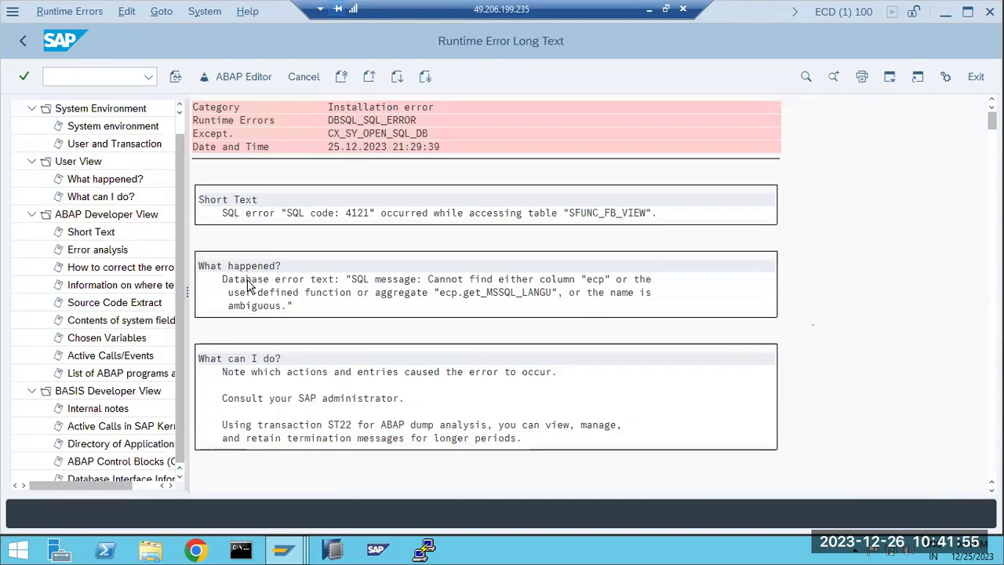
{"action": "left_click", "coordinate": [347, 213]}
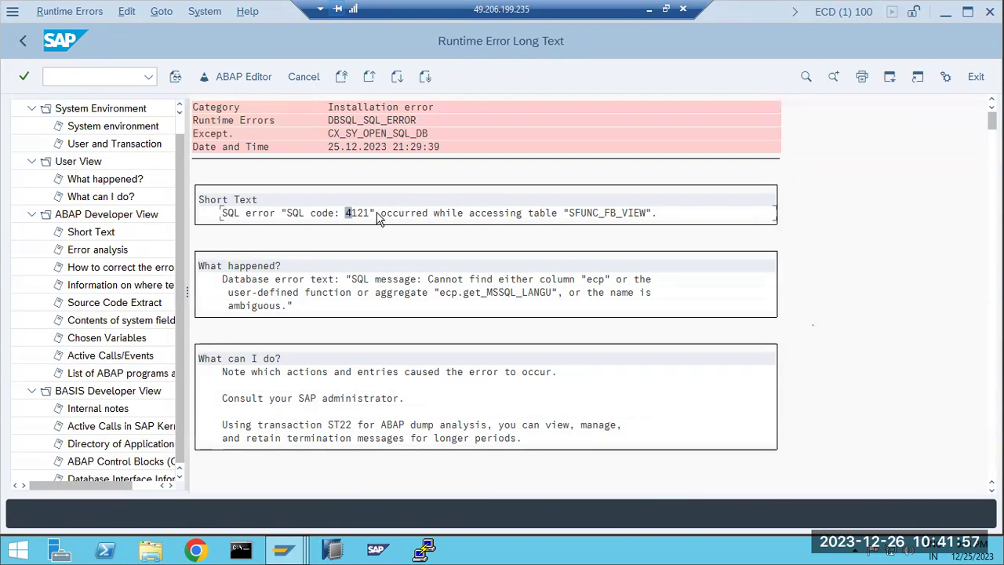
{"action": "left_click", "coordinate": [359, 279]}
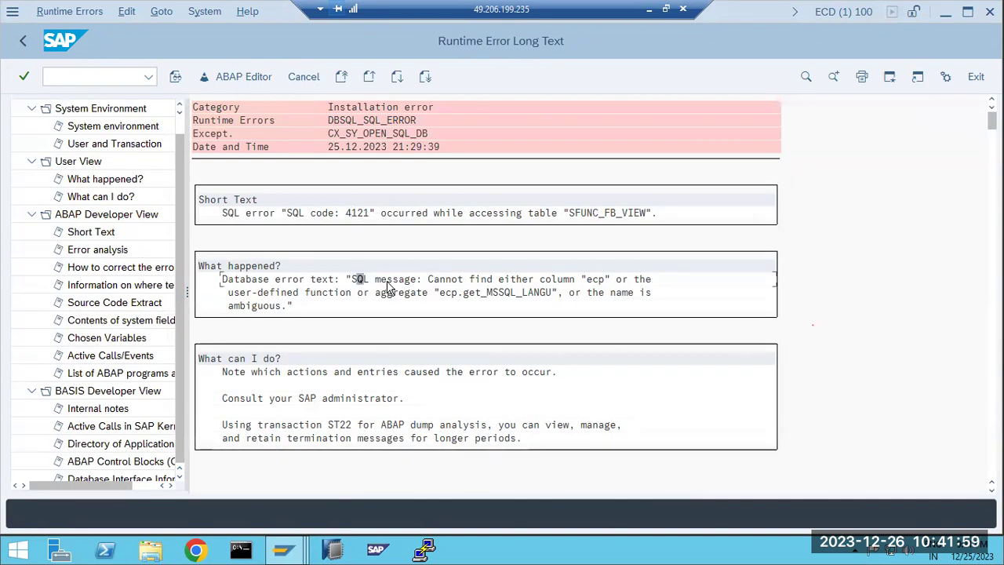
{"action": "left_click", "coordinate": [255, 292]}
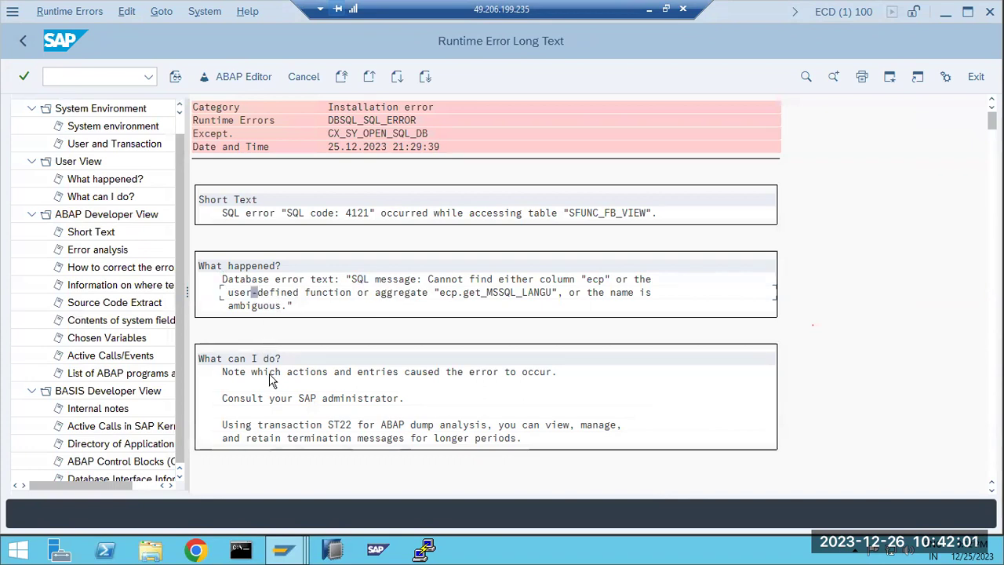
{"action": "left_click", "coordinate": [295, 400]}
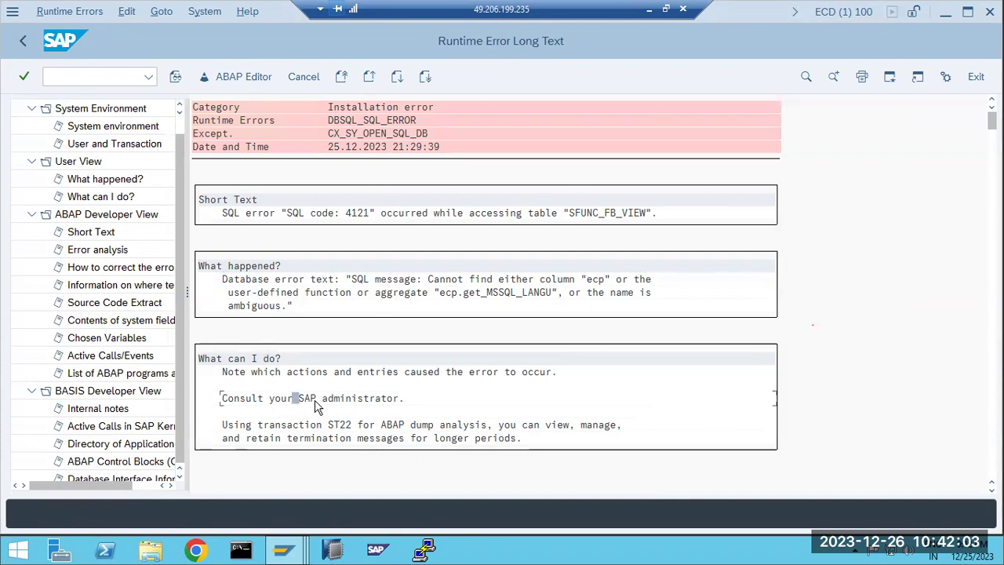
{"action": "left_click", "coordinate": [600, 280]}
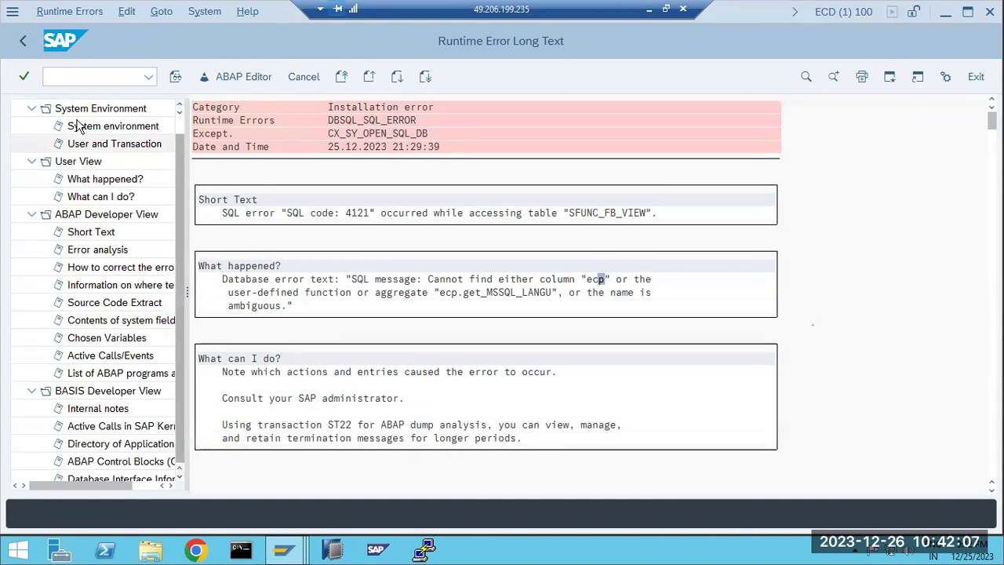
{"action": "left_click", "coordinate": [23, 41]}
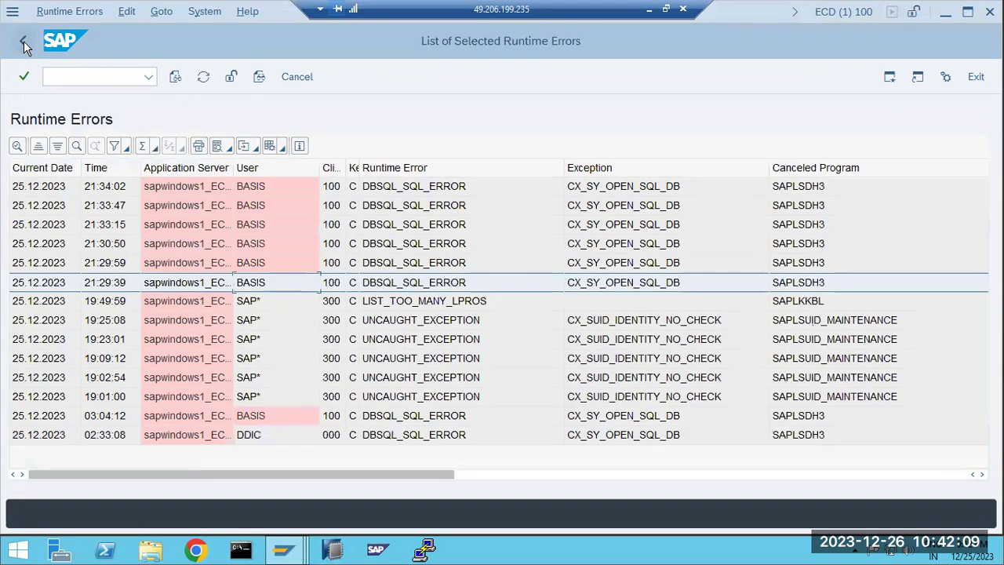
View the long text of the LIST_TOO_MANY_LPROS dump and return to the ST22 selection screen.
{"action": "left_click", "coordinate": [384, 306]}
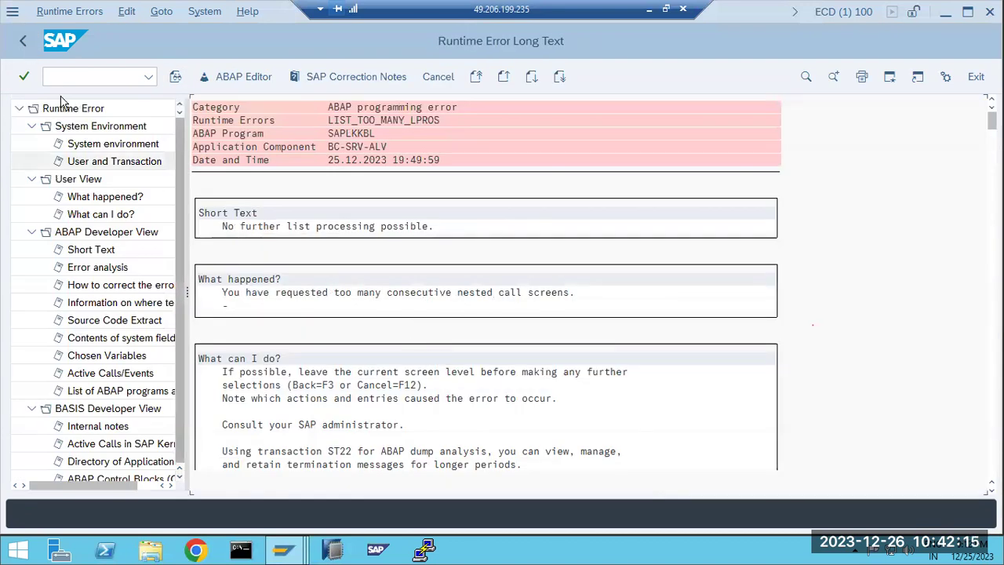
{"action": "left_click", "coordinate": [22, 41]}
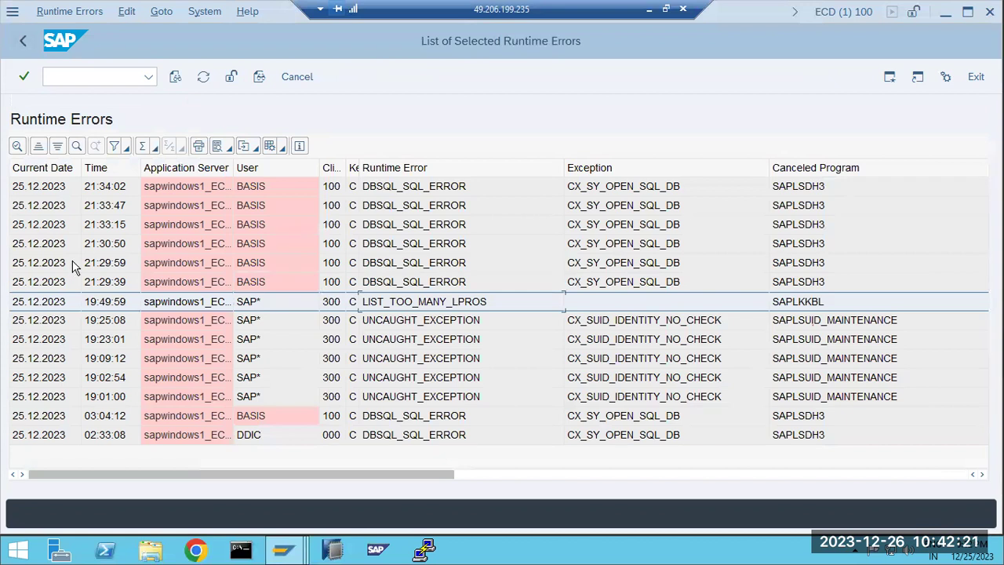
{"action": "left_click", "coordinate": [23, 40]}
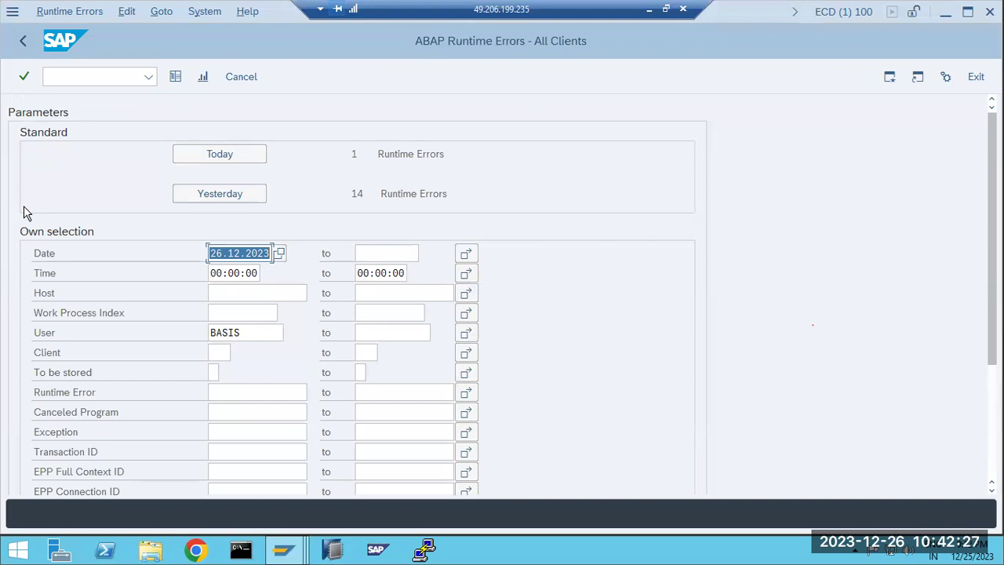
Open today's DBSQL_SQL_ERROR dump again and examine its category, runtime error name and short text.
{"action": "left_click", "coordinate": [201, 156]}
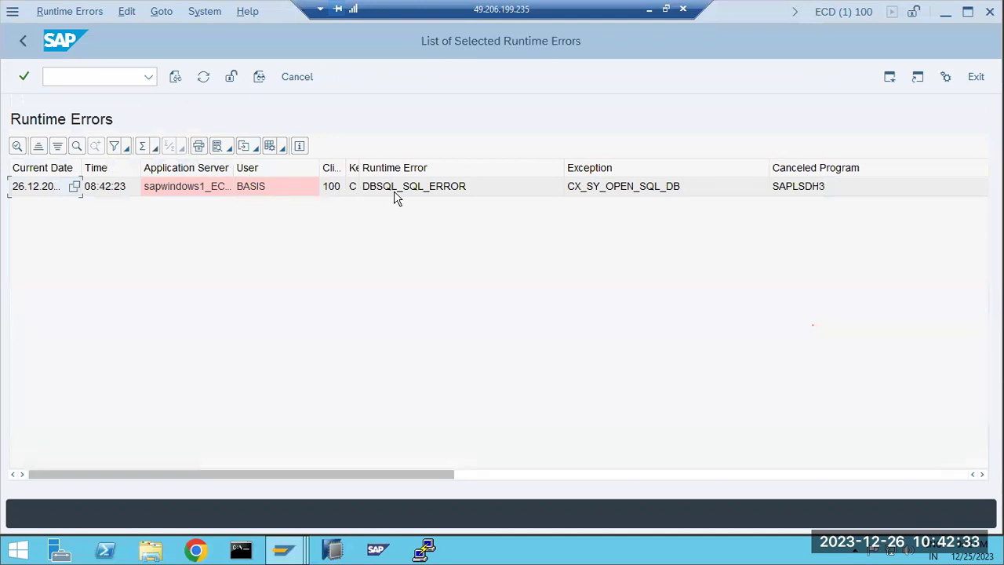
{"action": "double_click", "coordinate": [395, 190]}
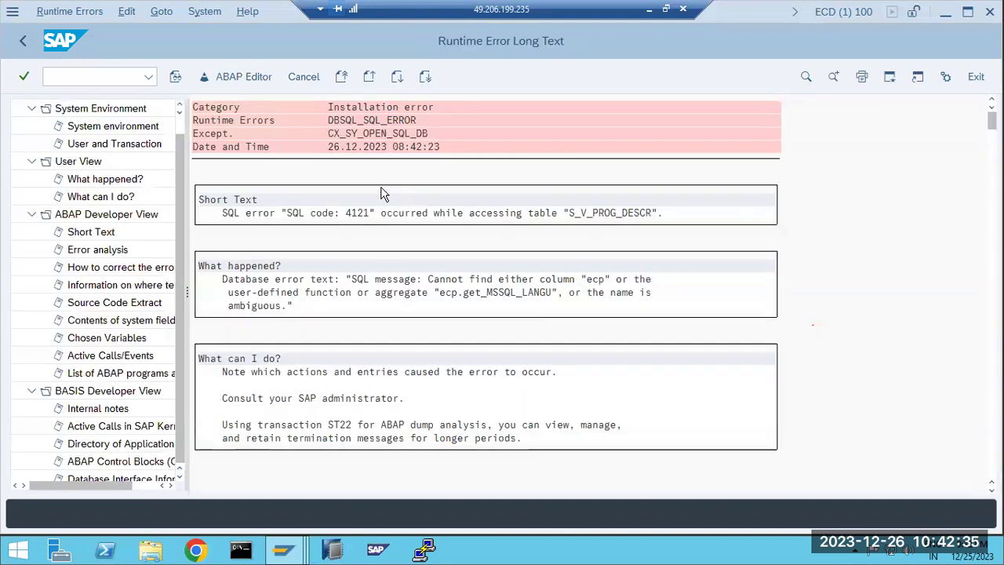
{"action": "left_click", "coordinate": [213, 108]}
{"action": "left_click", "coordinate": [345, 111]}
{"action": "left_click", "coordinate": [354, 122]}
{"action": "left_click", "coordinate": [231, 218]}
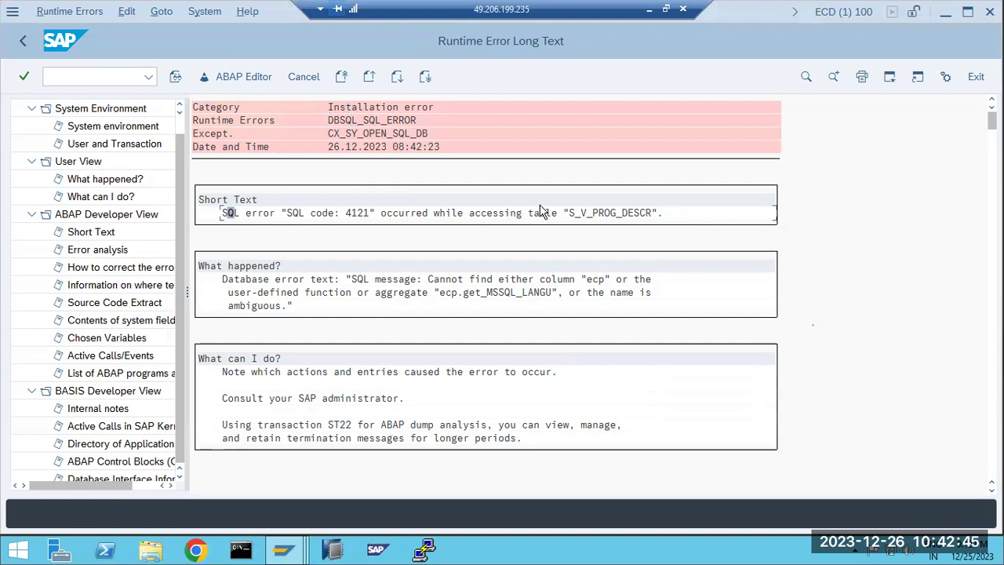
Review the dump's System environment section and the client and user in its User and Transaction section.
{"action": "left_click", "coordinate": [104, 129]}
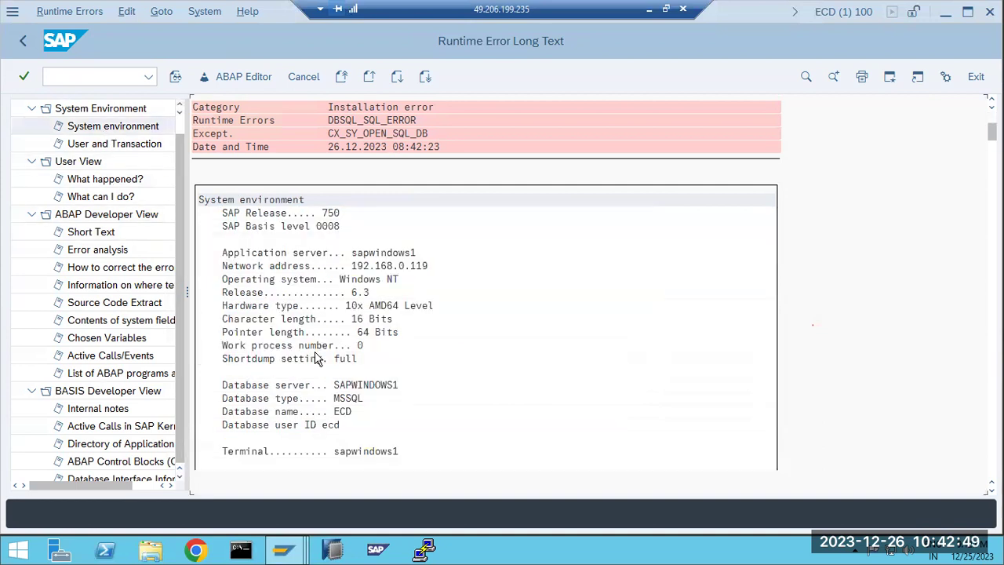
{"action": "scroll", "coordinate": [313, 356], "scroll_direction": "down", "scroll_amount": 2}
{"action": "scroll", "coordinate": [309, 368], "scroll_direction": "down", "scroll_amount": 4}
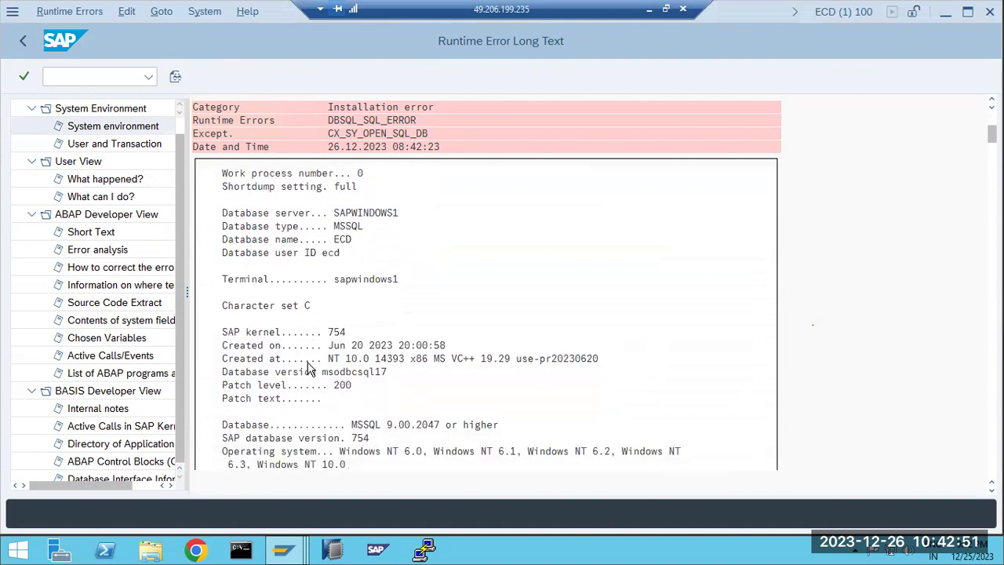
{"action": "left_click", "coordinate": [102, 144]}
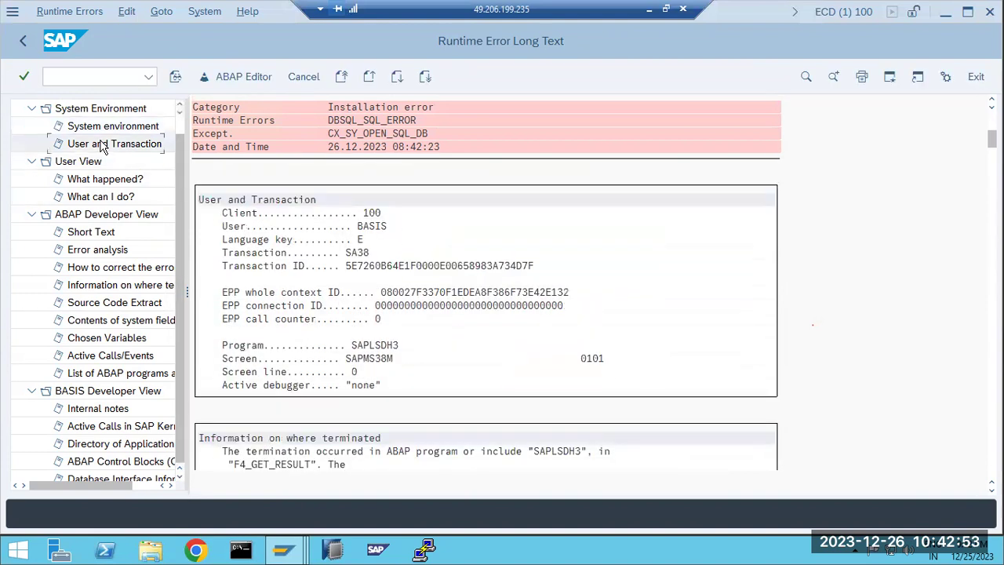
{"action": "left_click", "coordinate": [365, 214]}
{"action": "left_click", "coordinate": [371, 226]}
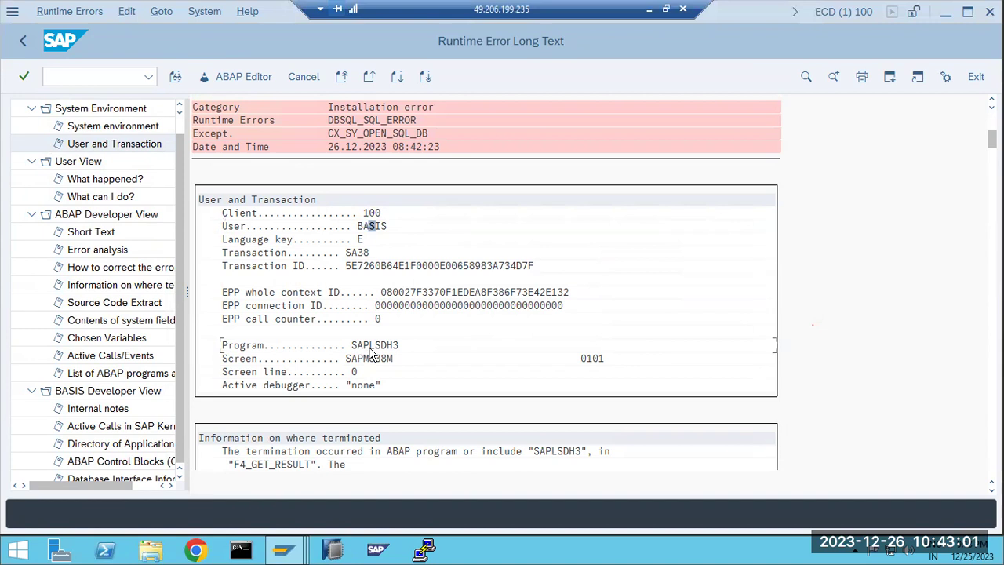
{"action": "left_click", "coordinate": [363, 226]}
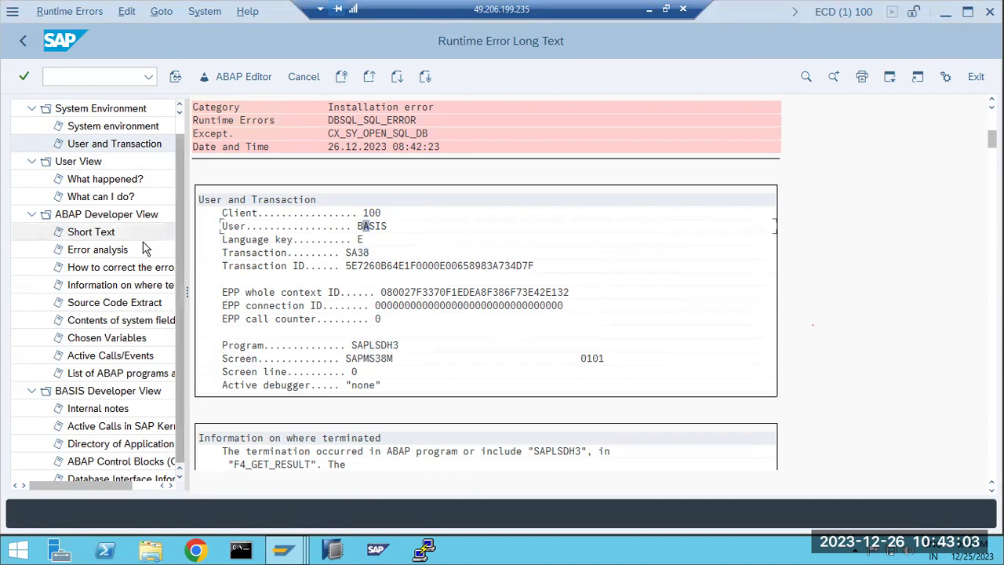
Read the dump's What happened?, What can I do? and How to correct the error sections.
{"action": "left_click", "coordinate": [99, 180]}
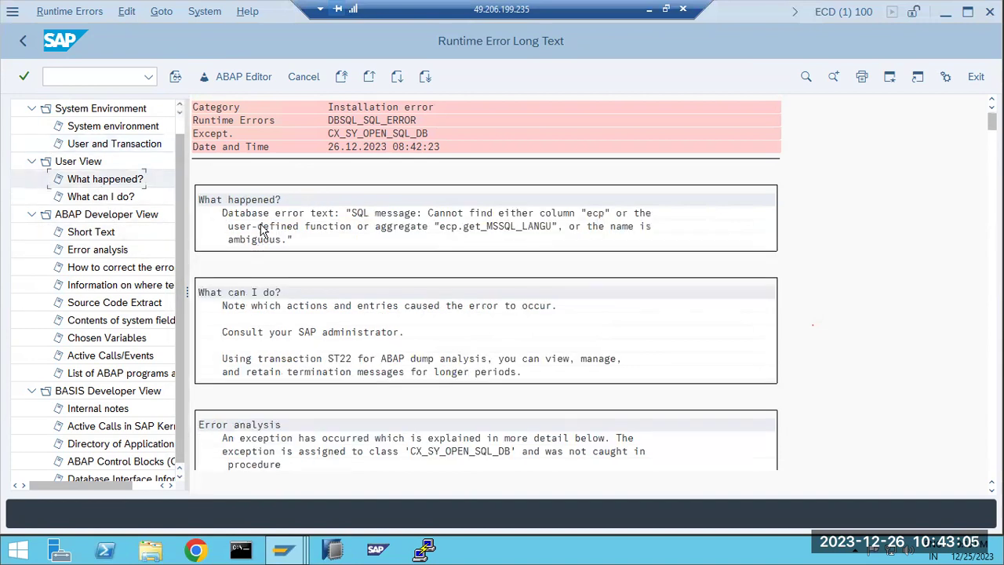
{"action": "left_click", "coordinate": [261, 215]}
{"action": "left_click", "coordinate": [109, 199]}
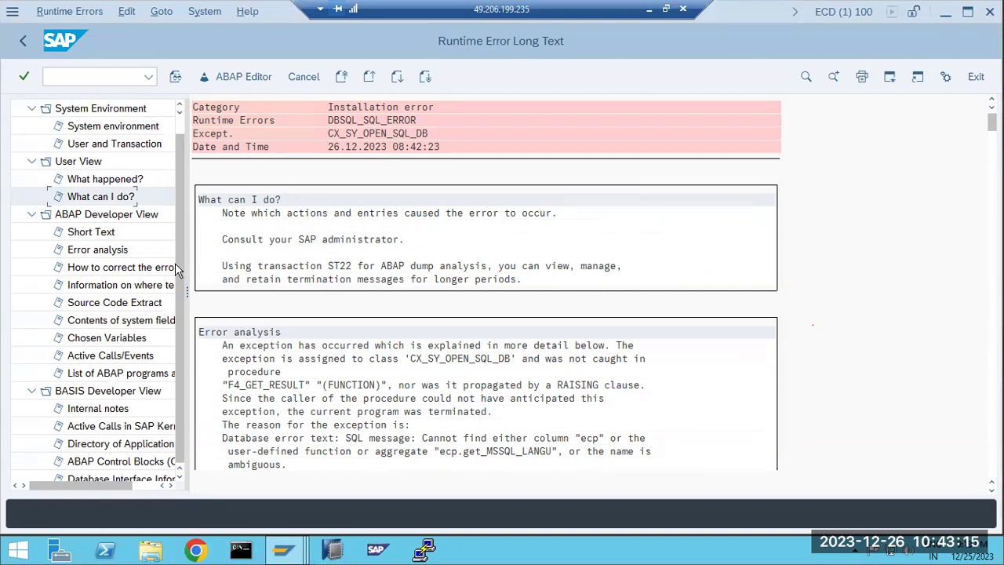
{"action": "left_click", "coordinate": [109, 268]}
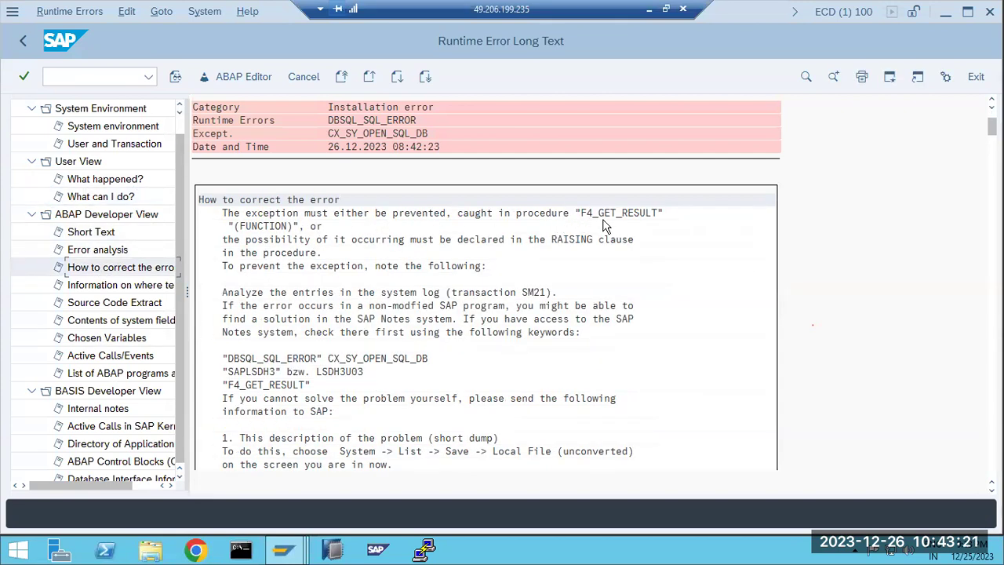
Review the dump's termination information, source code extract, Active Calls/Events and Internal notes, and return to the runtime error list.
{"action": "left_click", "coordinate": [107, 289]}
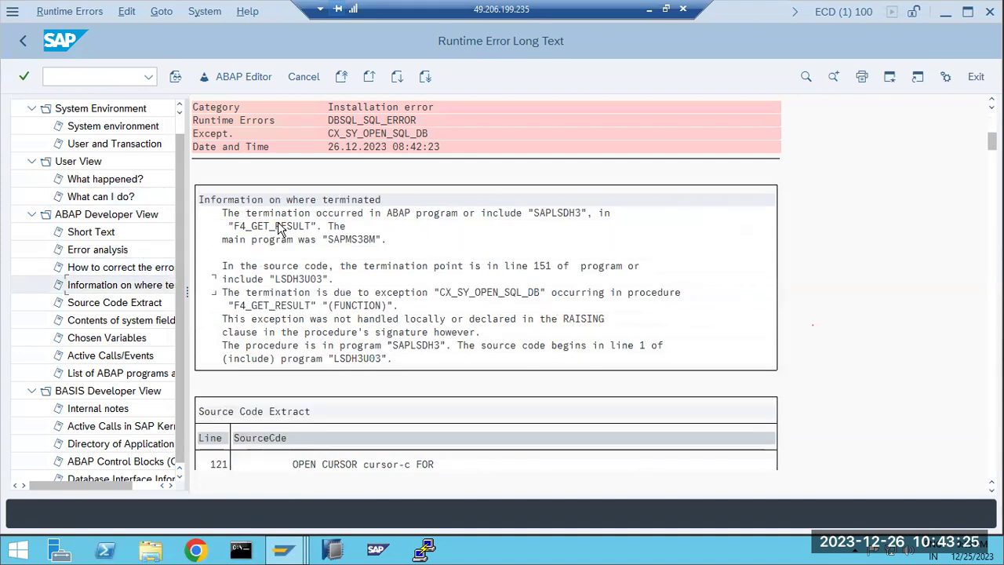
{"action": "left_click", "coordinate": [110, 306]}
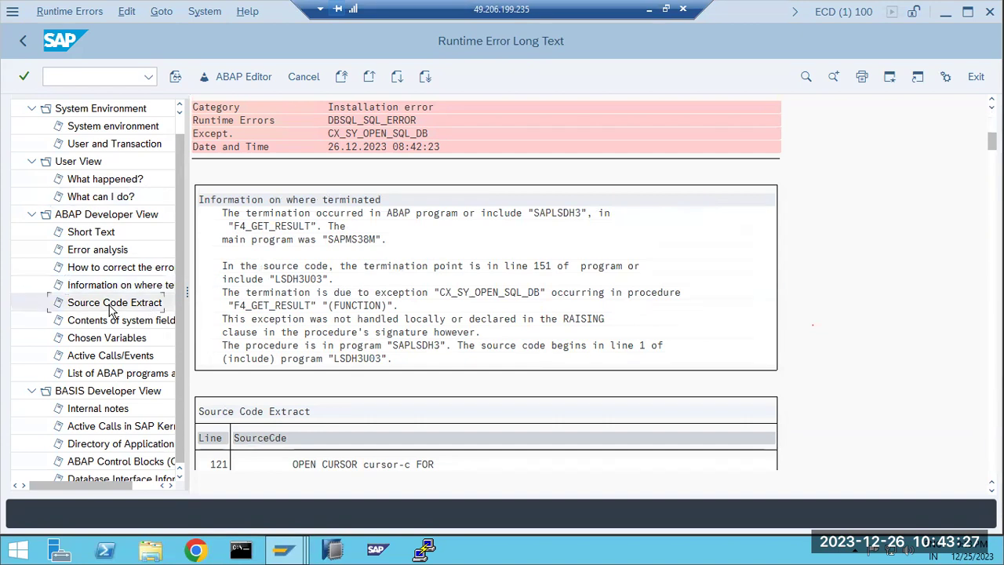
{"action": "left_click", "coordinate": [100, 354]}
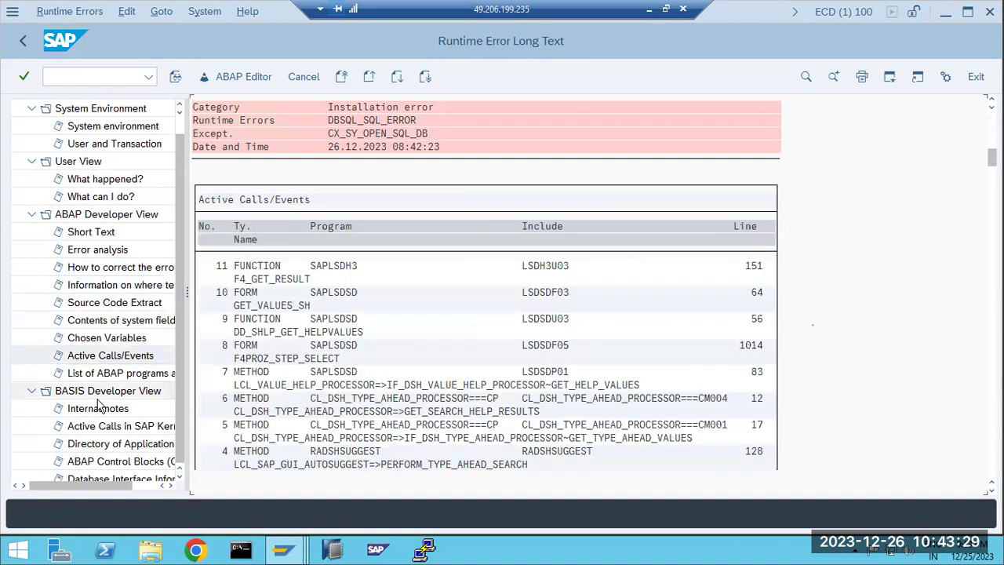
{"action": "left_click", "coordinate": [98, 406]}
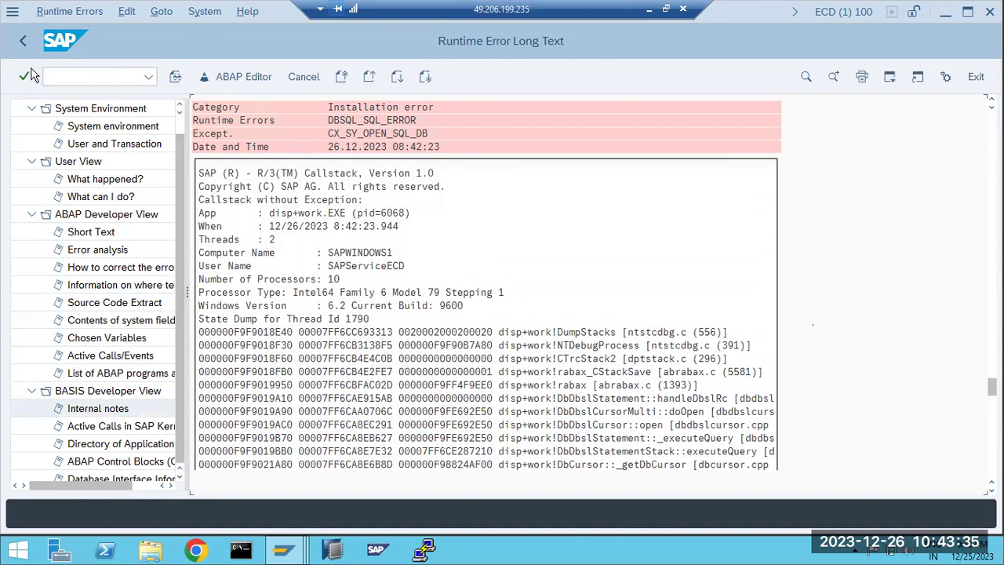
{"action": "left_click", "coordinate": [22, 44]}
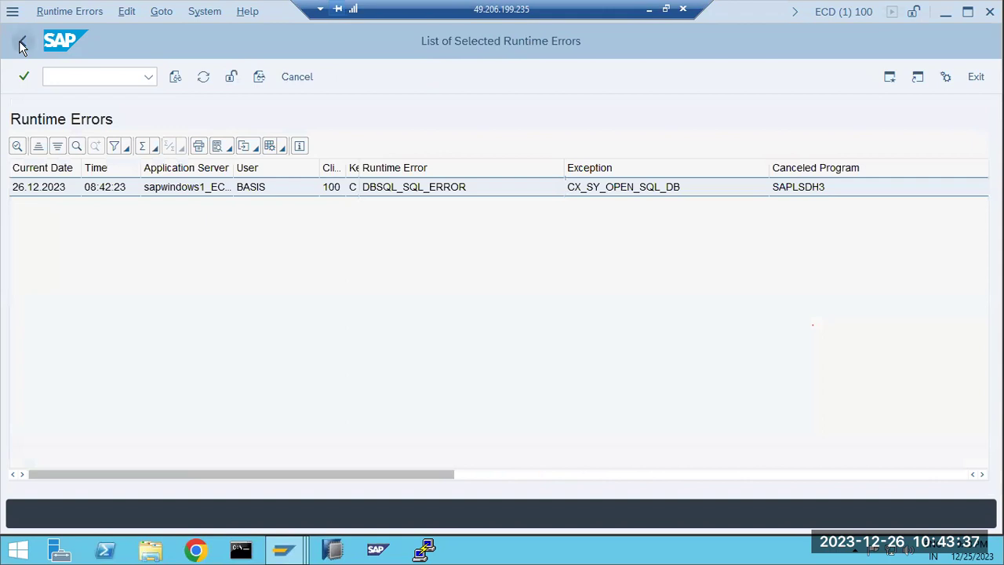
Return to the ABAP Runtime Errors selection, switch to the Paint notes and highlight the ABAP runtime dumps text in the St22 line.
{"action": "left_click", "coordinate": [22, 44]}
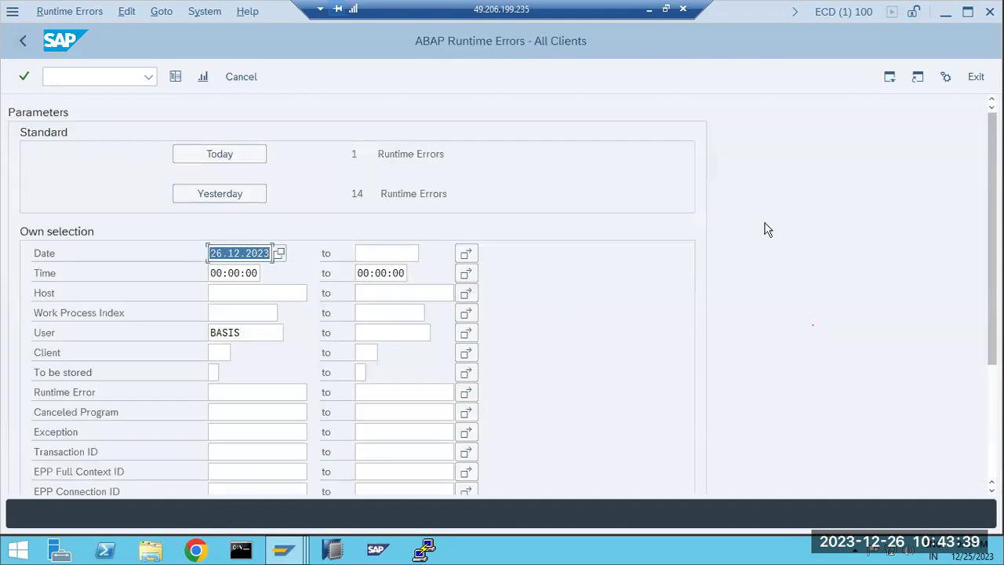
{"action": "left_click", "coordinate": [648, 8]}
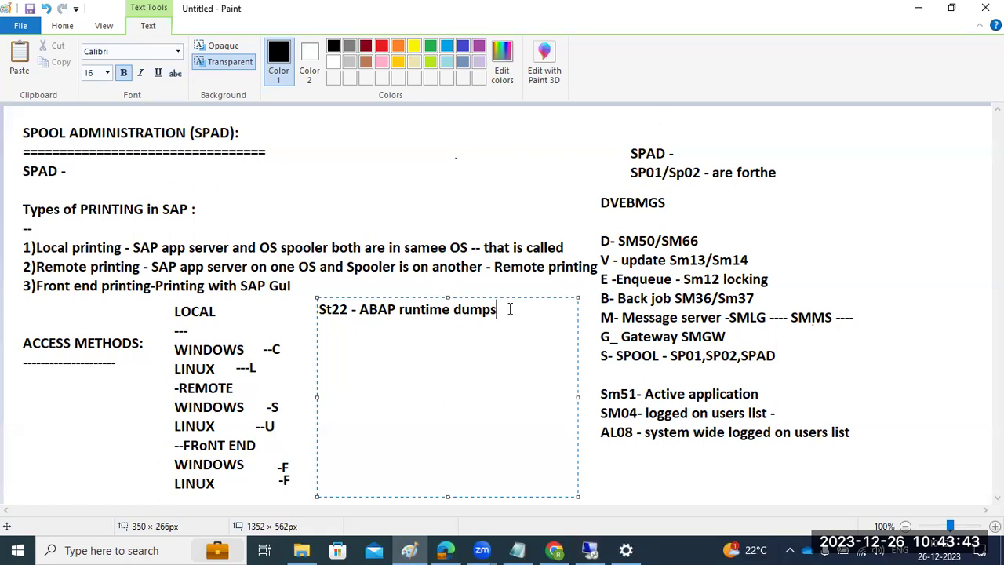
{"action": "left_click_drag", "start_coordinate": [509, 308], "coordinate": [379, 304]}
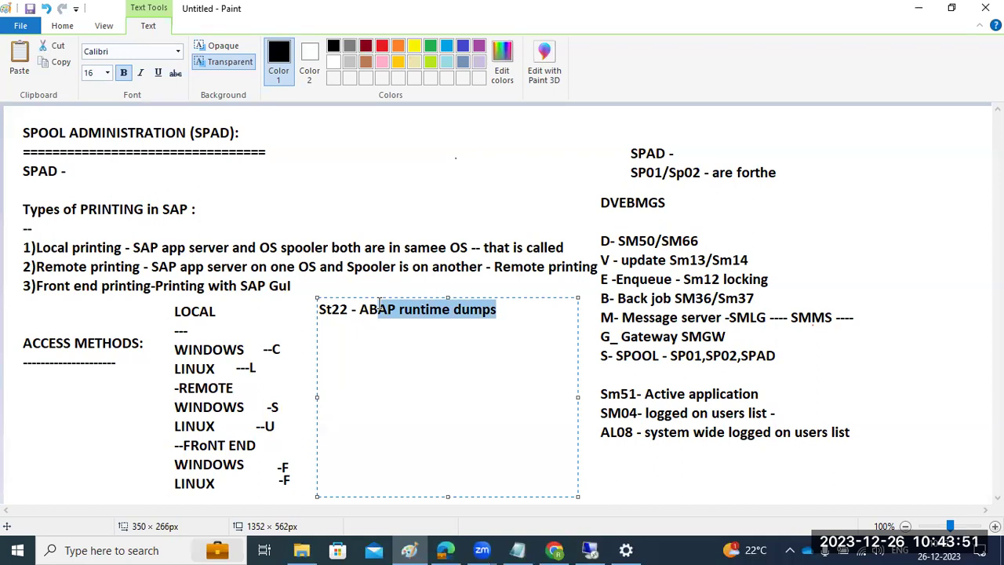
{"action": "left_click_drag", "start_coordinate": [377, 304], "coordinate": [366, 305]}
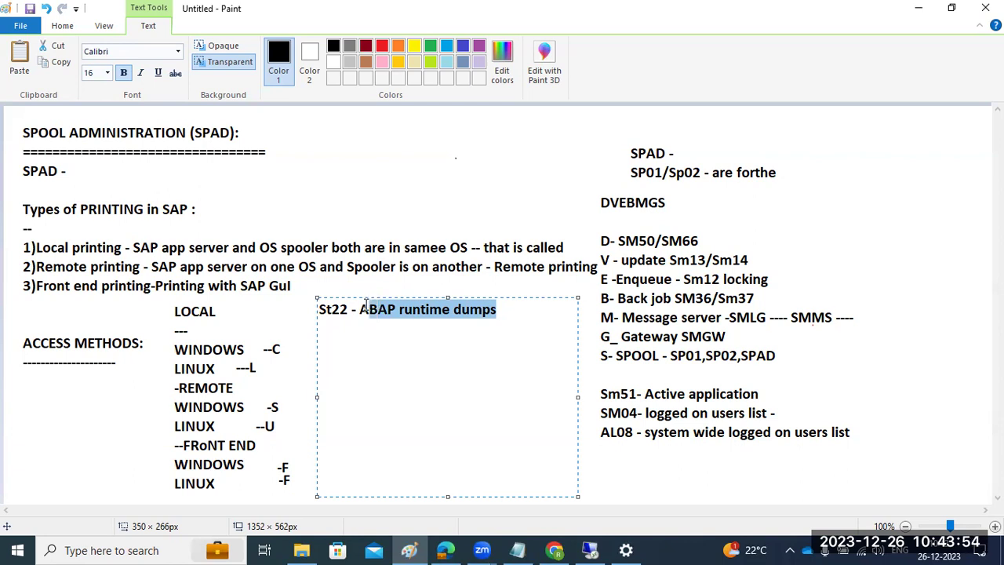
Switch back to SAP, list yesterday's runtime errors, review their users, clients and error names, and return to SAP Easy Access.
{"action": "left_click", "coordinate": [590, 549]}
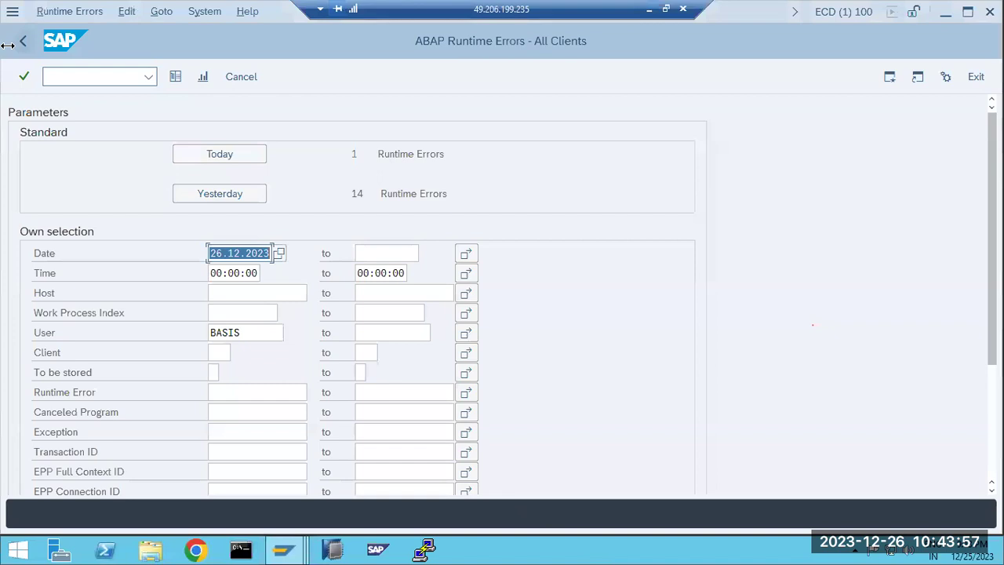
{"action": "left_click", "coordinate": [228, 200]}
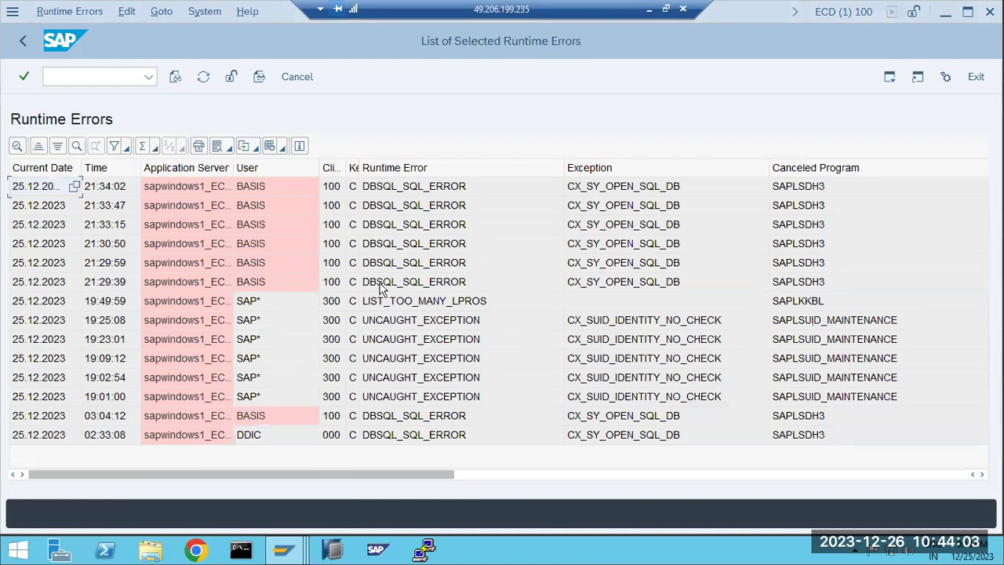
{"action": "left_click", "coordinate": [262, 282]}
{"action": "left_click", "coordinate": [376, 416]}
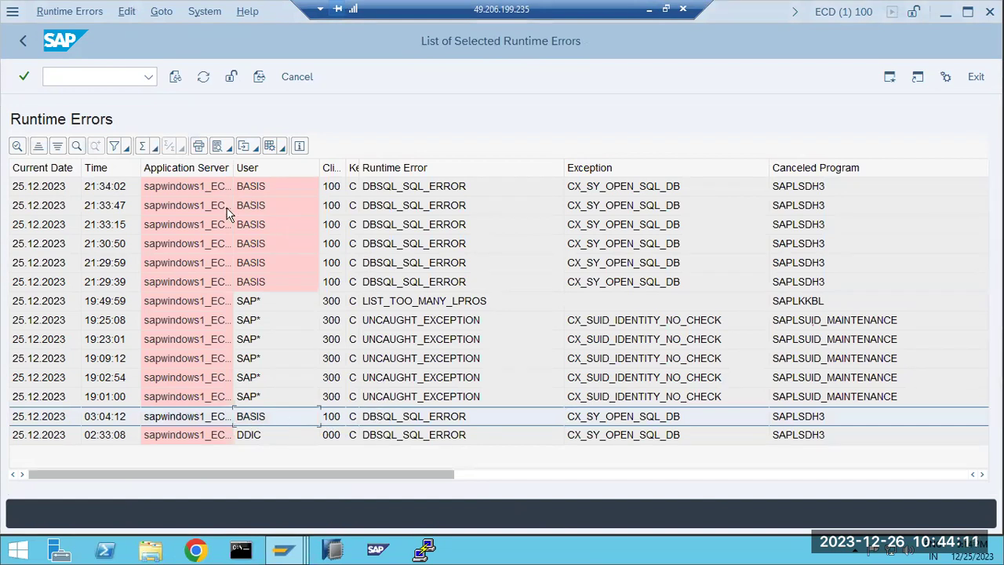
{"action": "scroll", "coordinate": [232, 205], "scroll_direction": "right", "scroll_amount": 5}
{"action": "scroll", "coordinate": [235, 267], "scroll_direction": "left", "scroll_amount": 5}
{"action": "left_click", "coordinate": [427, 227]}
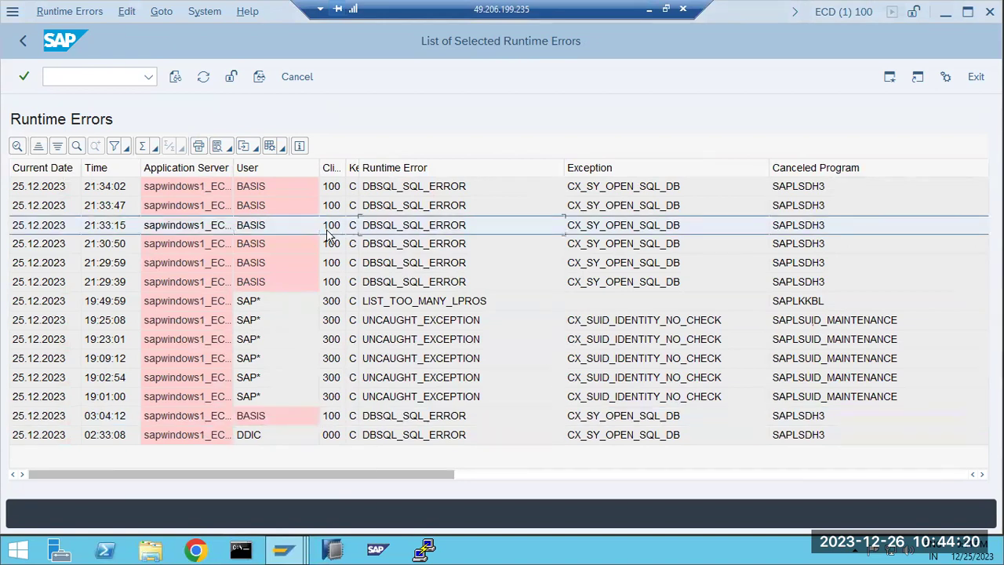
{"action": "left_click", "coordinate": [23, 40]}
{"action": "left_click", "coordinate": [23, 41]}
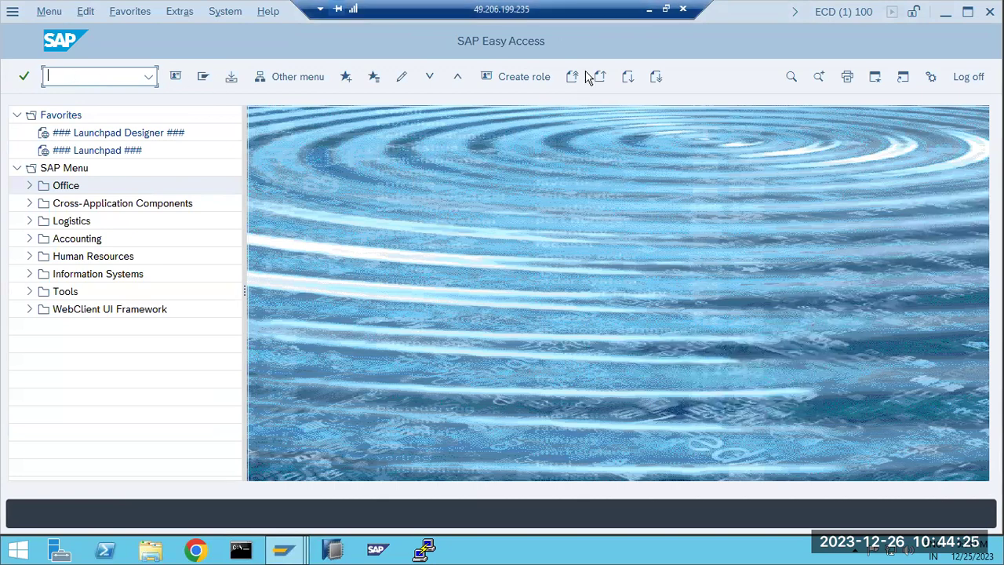
Switch to the Paint notes and add the line "Sm21- system logs" below the St22 entry.
{"action": "left_click", "coordinate": [648, 10]}
{"action": "left_click", "coordinate": [531, 312]}
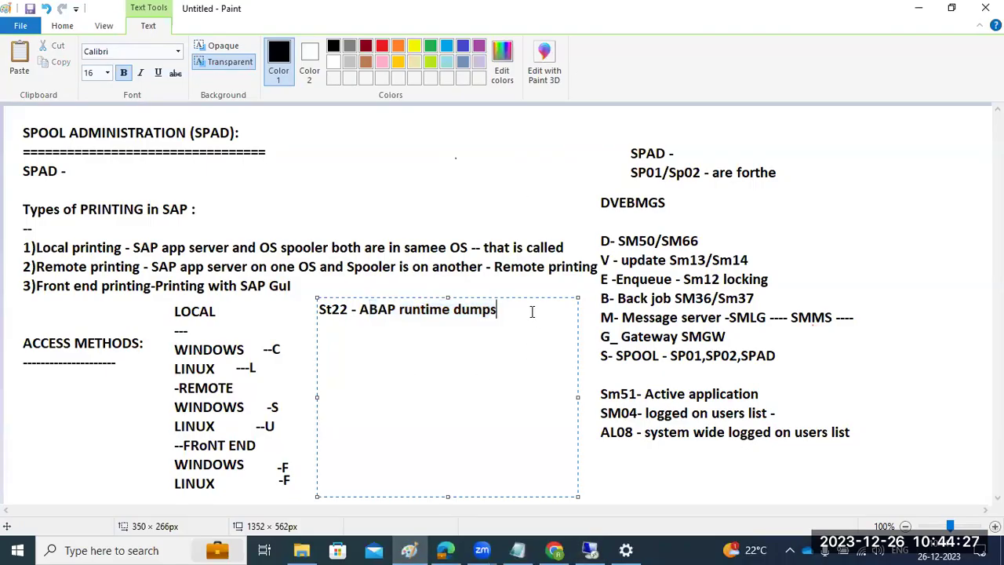
{"action": "key", "text": "Return"}
{"action": "type", "text": "Sm2"}
{"action": "type", "text": "1- stst"}
{"action": "type", "text": "yste"}
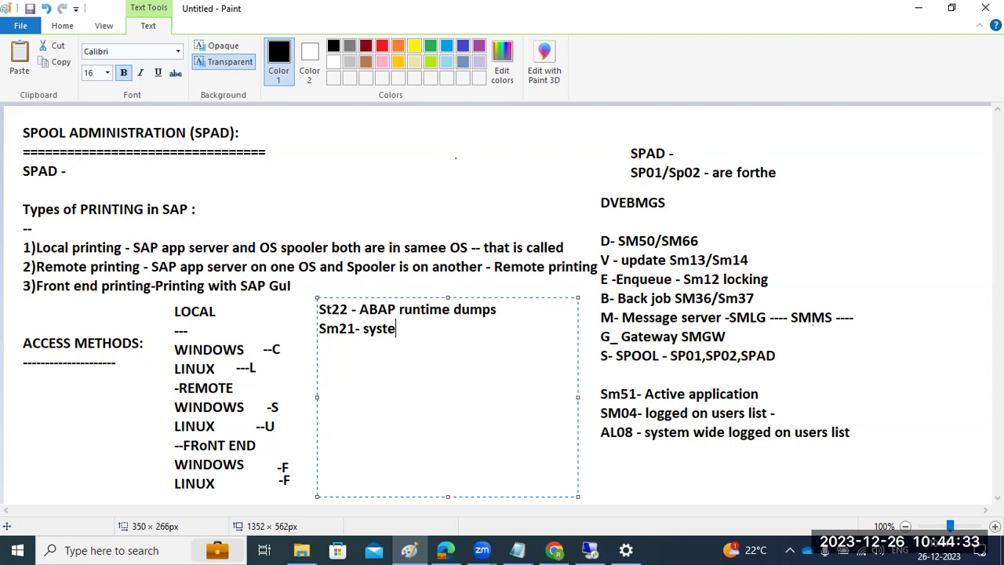
{"action": "type", "text": "m logs"}
Switch to SAP, open transaction SM21, display the system log with the default selection and return to the selection screen.
{"action": "left_click", "coordinate": [589, 550]}
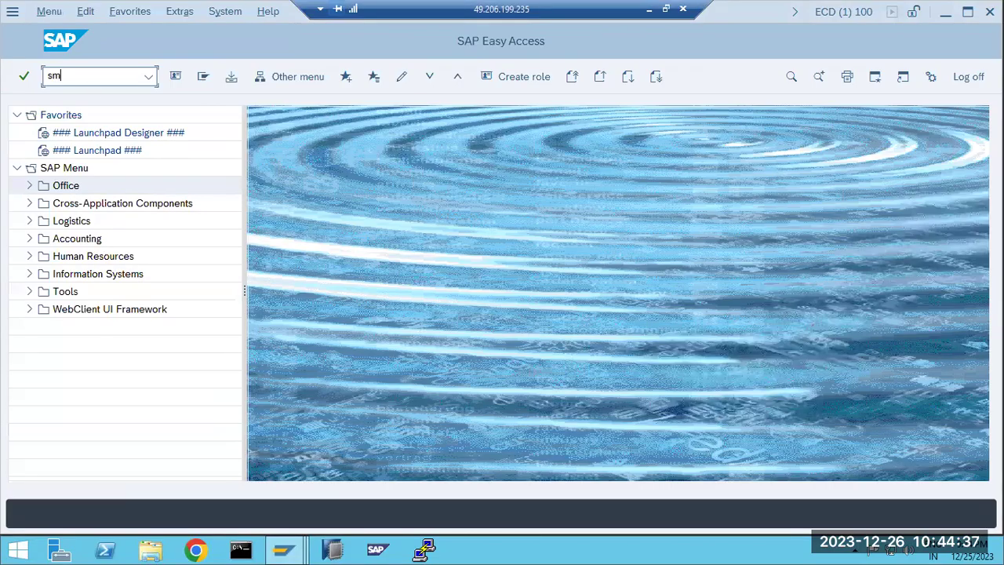
{"action": "key", "text": "Return"}
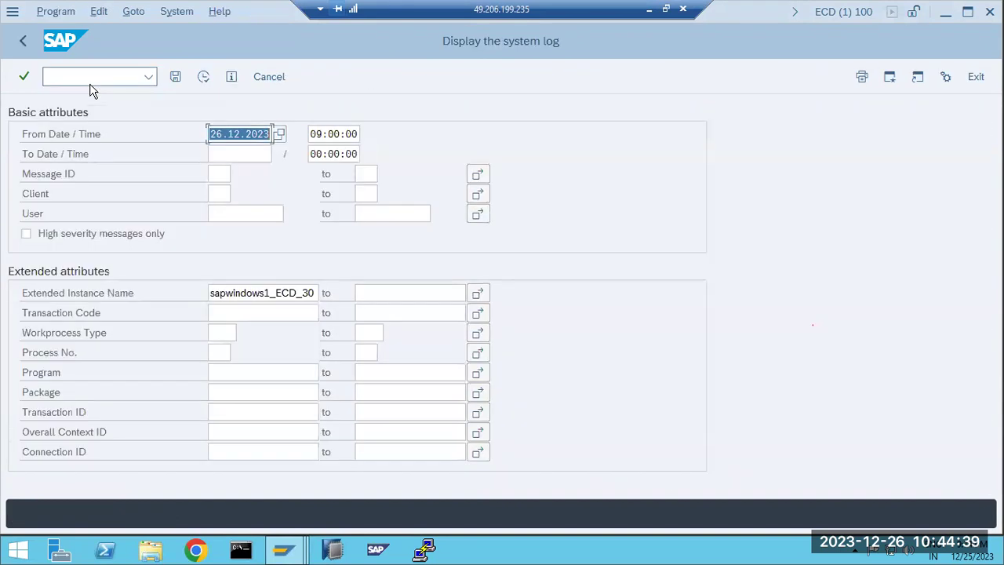
{"action": "left_click", "coordinate": [203, 76]}
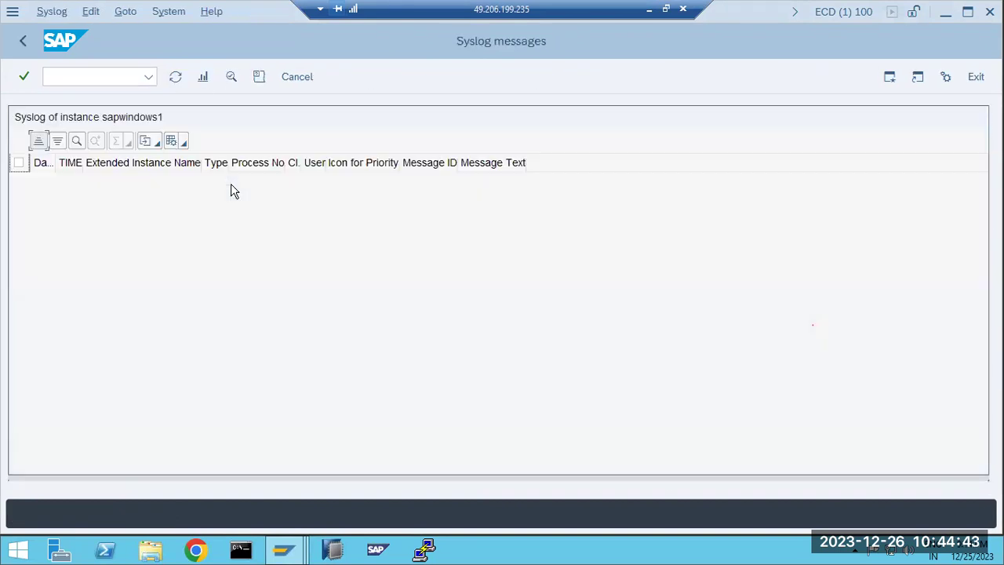
{"action": "left_click", "coordinate": [24, 43]}
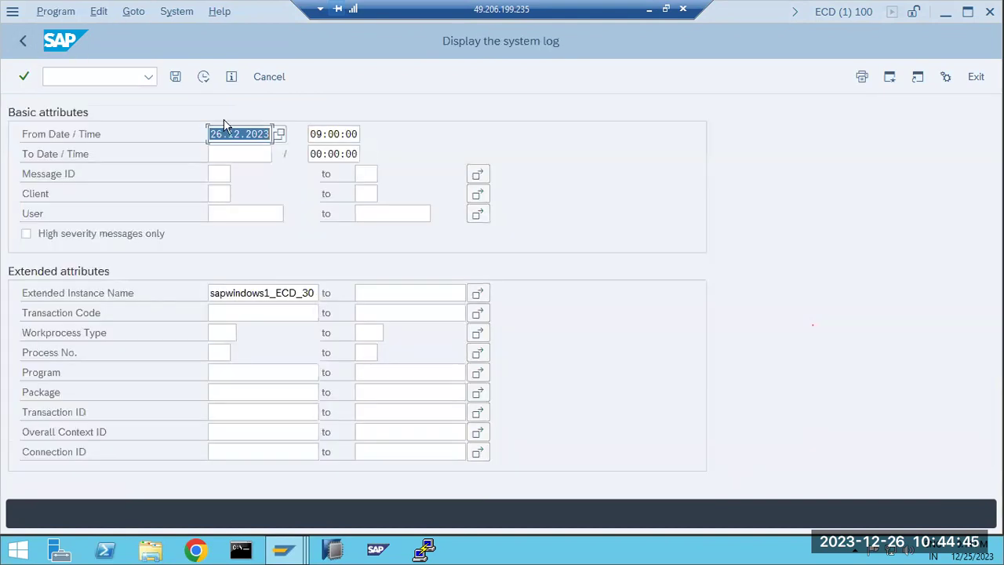
Set the system log's start time to 00:00:00 and display the syslog messages from 26.12.2023.
{"action": "left_click", "coordinate": [317, 134]}
{"action": "type", "text": "9"}
{"action": "key", "text": "BackSpace"}
{"action": "type", "text": "0"}
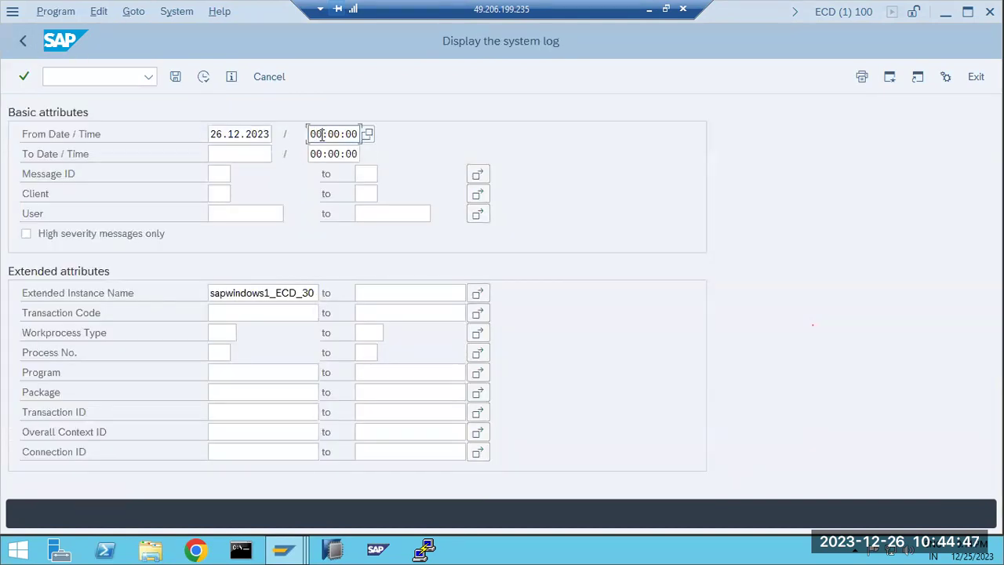
{"action": "left_click", "coordinate": [204, 77]}
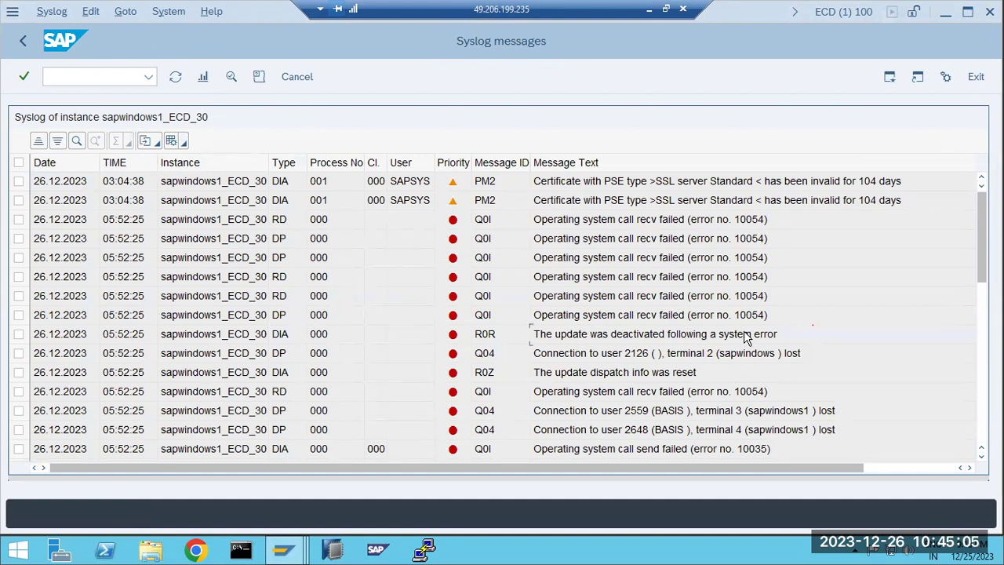
Review the priorities, users and message texts of the 26.12.2023 syslog entries from beginning to end.
{"action": "scroll", "coordinate": [745, 337], "scroll_direction": "down", "scroll_amount": 3}
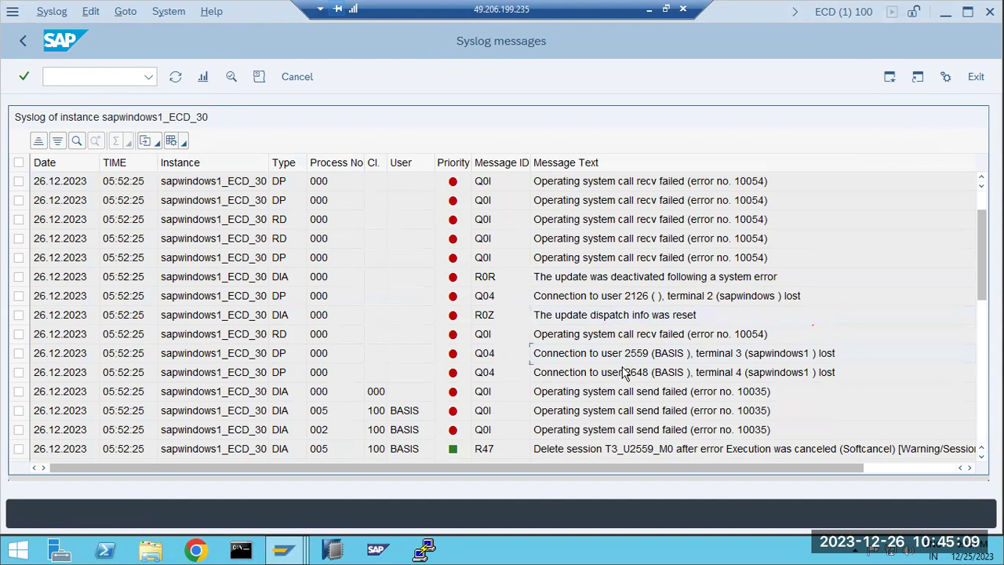
{"action": "scroll", "coordinate": [624, 376], "scroll_direction": "down", "scroll_amount": 3}
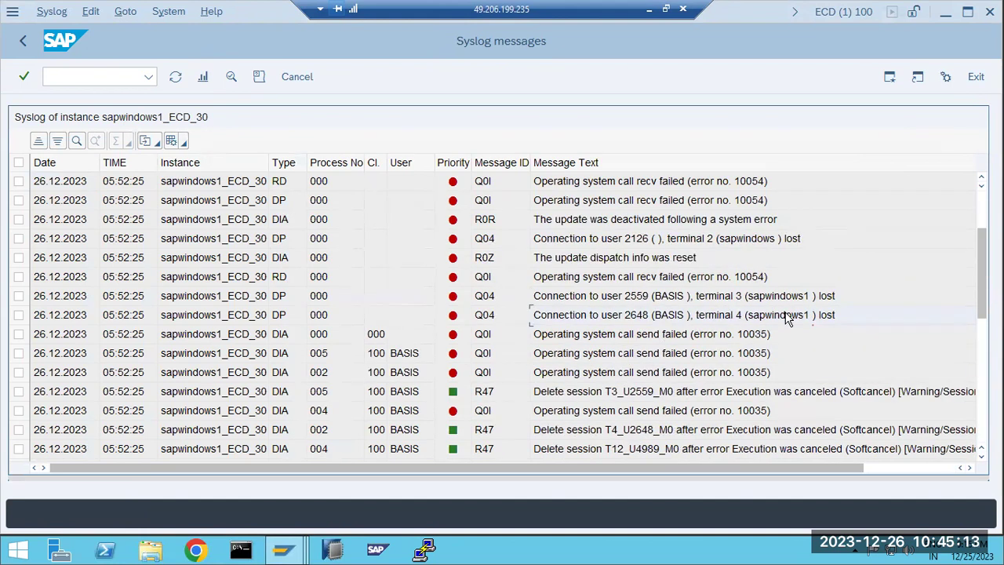
{"action": "scroll", "coordinate": [786, 318], "scroll_direction": "down", "scroll_amount": 3}
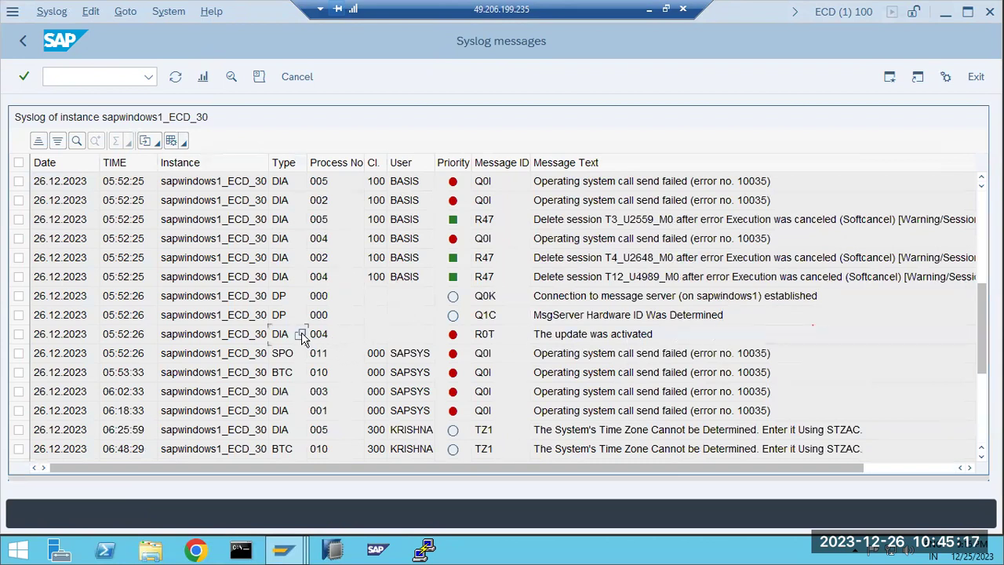
{"action": "scroll", "coordinate": [302, 337], "scroll_direction": "down", "scroll_amount": 3}
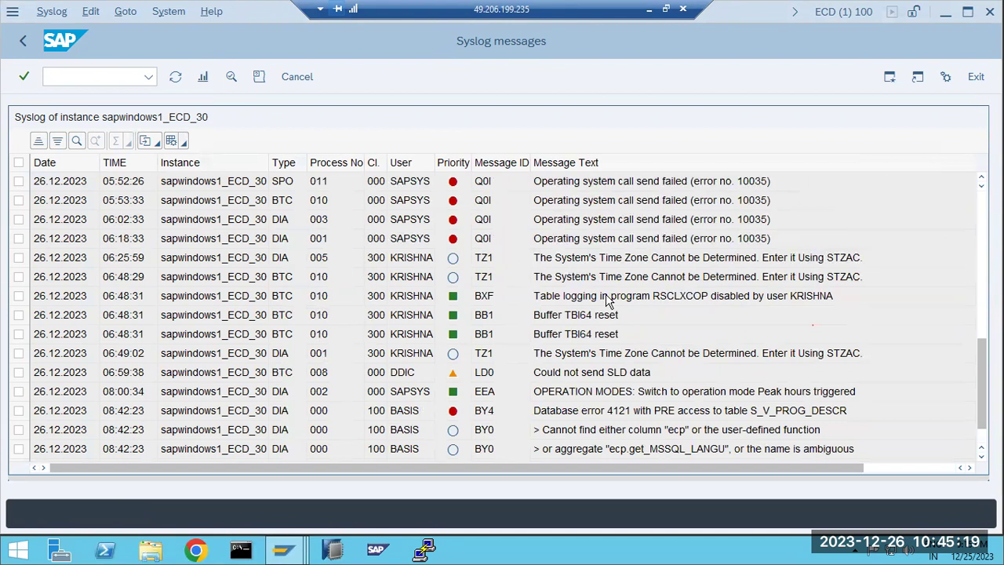
{"action": "scroll", "coordinate": [611, 283], "scroll_direction": "down", "scroll_amount": 1}
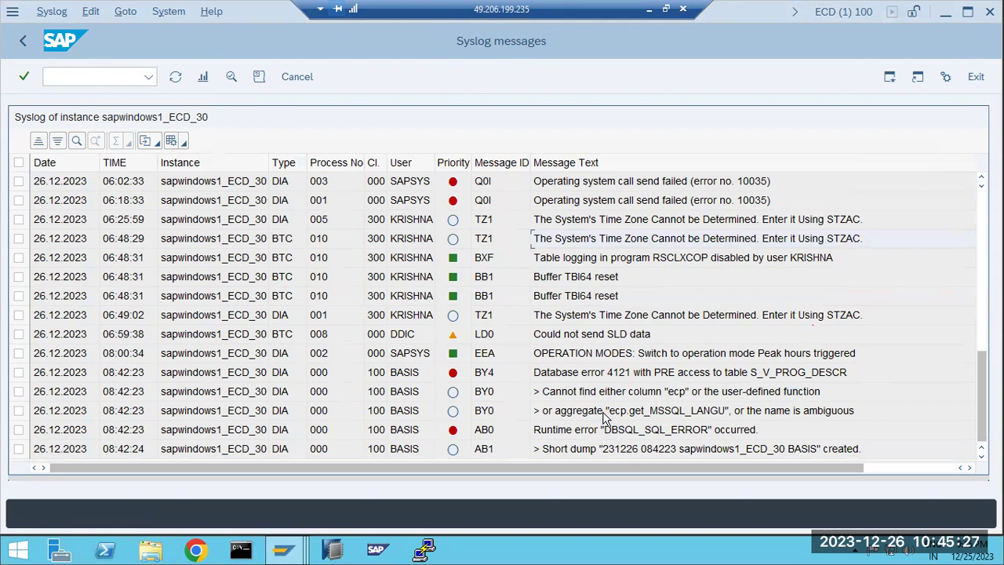
{"action": "scroll", "coordinate": [613, 423], "scroll_direction": "up", "scroll_amount": 10}
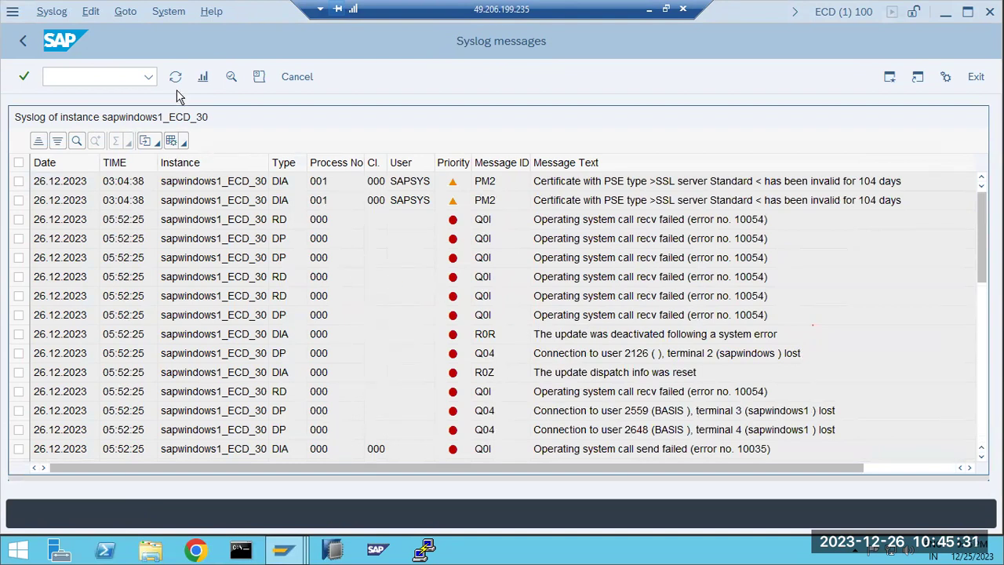
Return to the system log selection, set the start date to 24.12.2023 and display the messages.
{"action": "left_click", "coordinate": [22, 42]}
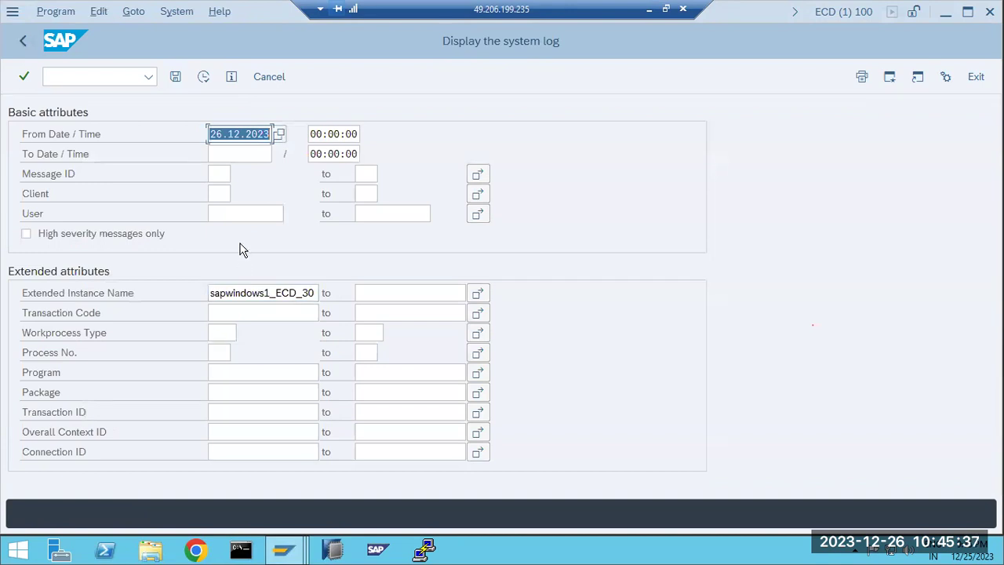
{"action": "left_click", "coordinate": [221, 133]}
{"action": "key", "text": "BackSpace"}
{"action": "type", "text": "4"}
{"action": "left_click", "coordinate": [204, 77]}
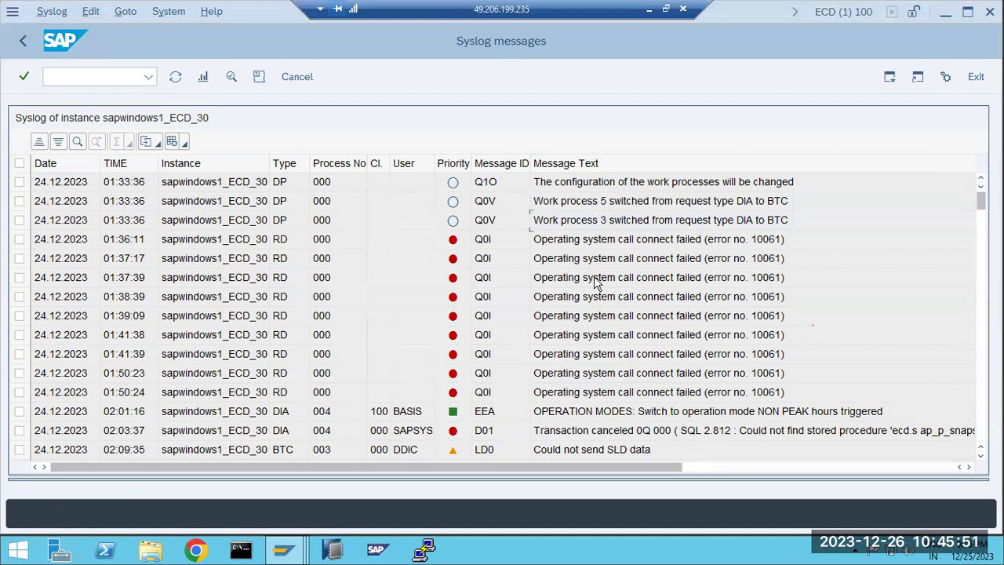
Review the syslog messages from 24.12.2023 onward, including their priority indicators, and return to the selection screen.
{"action": "scroll", "coordinate": [577, 389], "scroll_direction": "down", "scroll_amount": 3}
{"action": "scroll", "coordinate": [590, 386], "scroll_direction": "down", "scroll_amount": 5}
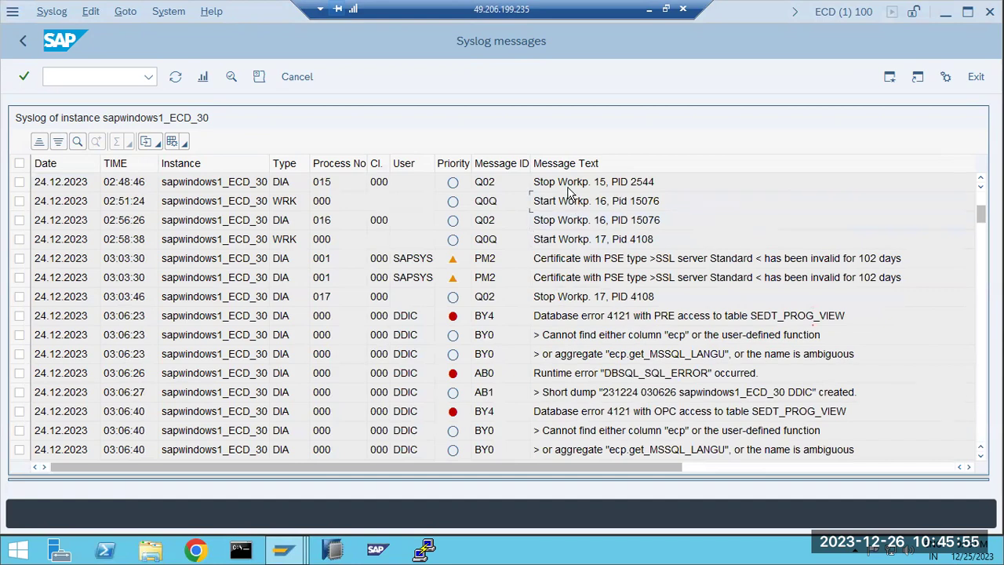
{"action": "scroll", "coordinate": [582, 361], "scroll_direction": "down", "scroll_amount": 10}
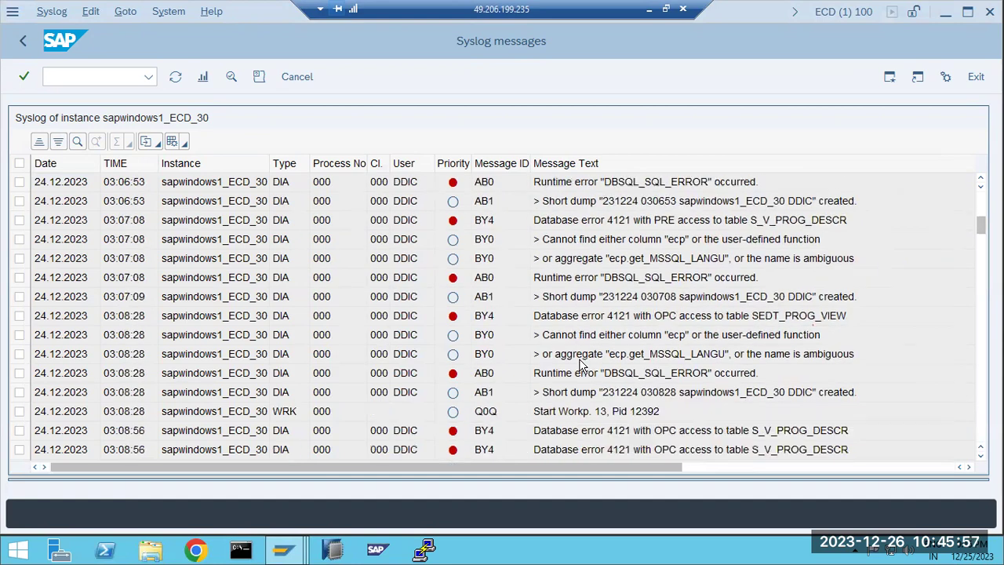
{"action": "scroll", "coordinate": [582, 367], "scroll_direction": "down", "scroll_amount": 20}
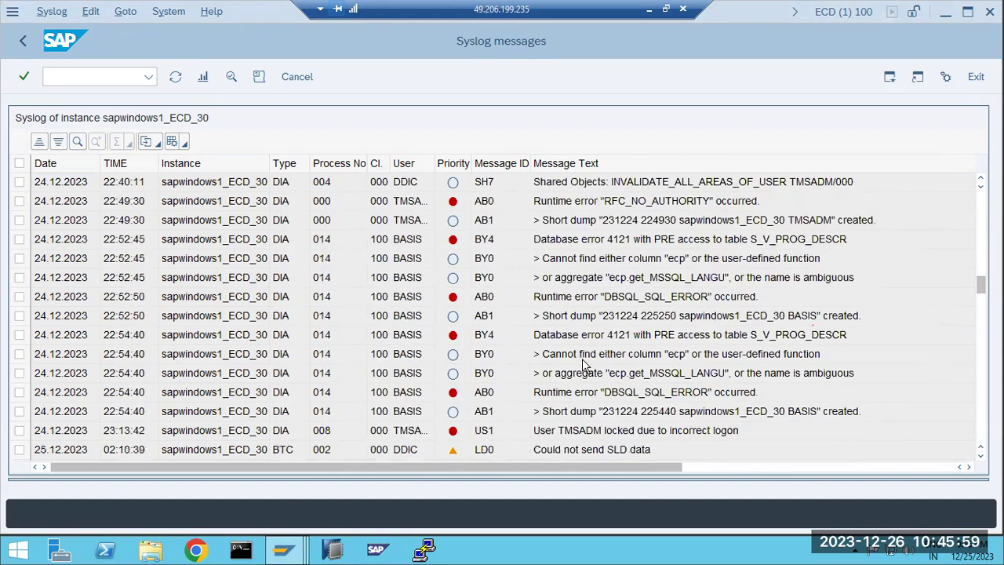
{"action": "scroll", "coordinate": [584, 369], "scroll_direction": "down", "scroll_amount": 20}
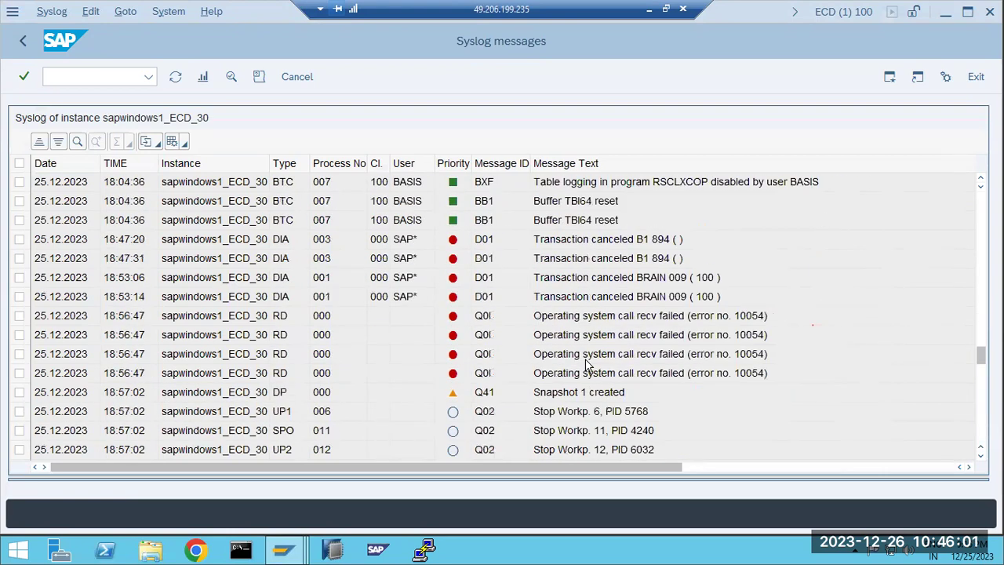
{"action": "scroll", "coordinate": [584, 368], "scroll_direction": "down", "scroll_amount": 8}
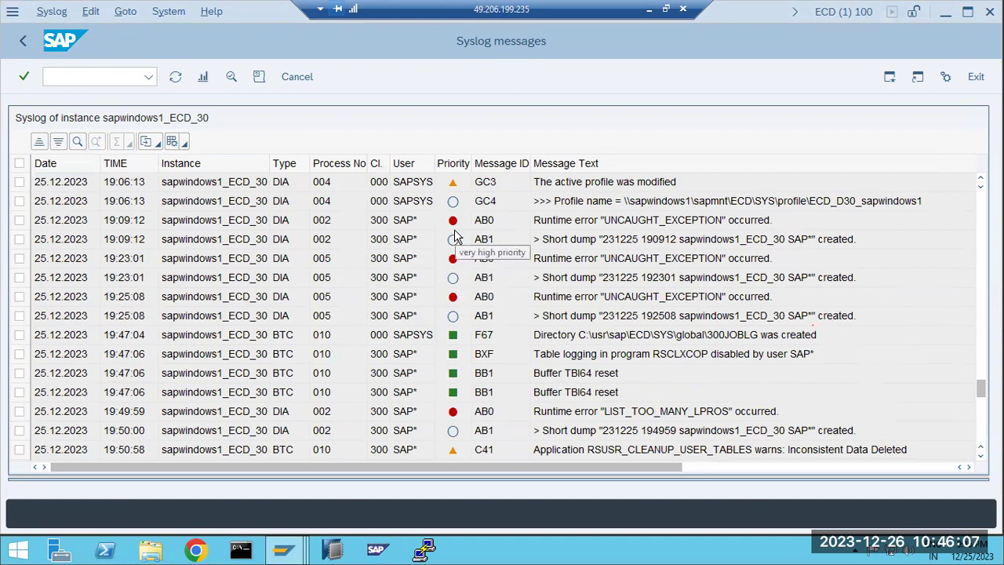
{"action": "left_click", "coordinate": [23, 41]}
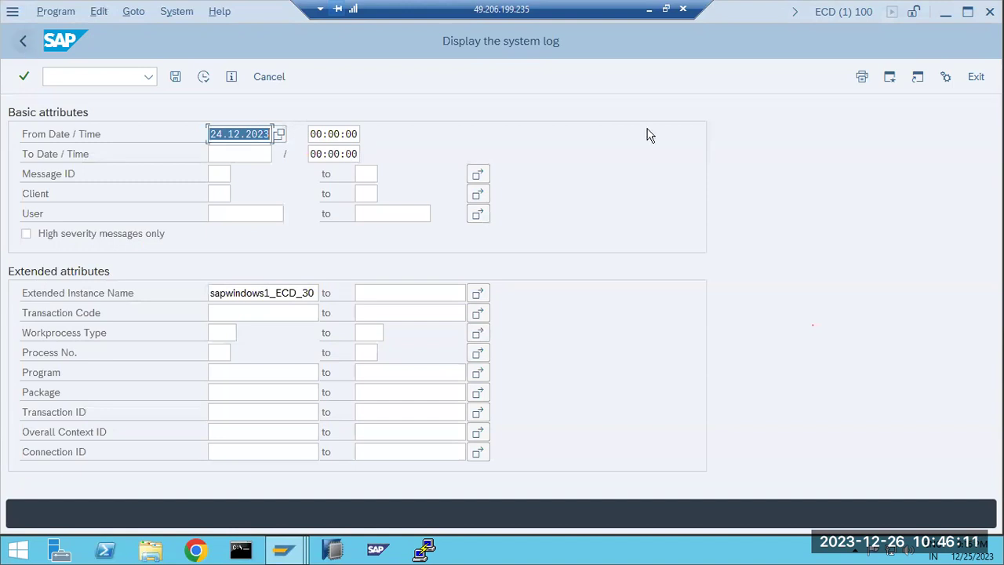
Switch to the Paint notes and highlight the St22 and Sm21 lines one after the other.
{"action": "left_click", "coordinate": [649, 10]}
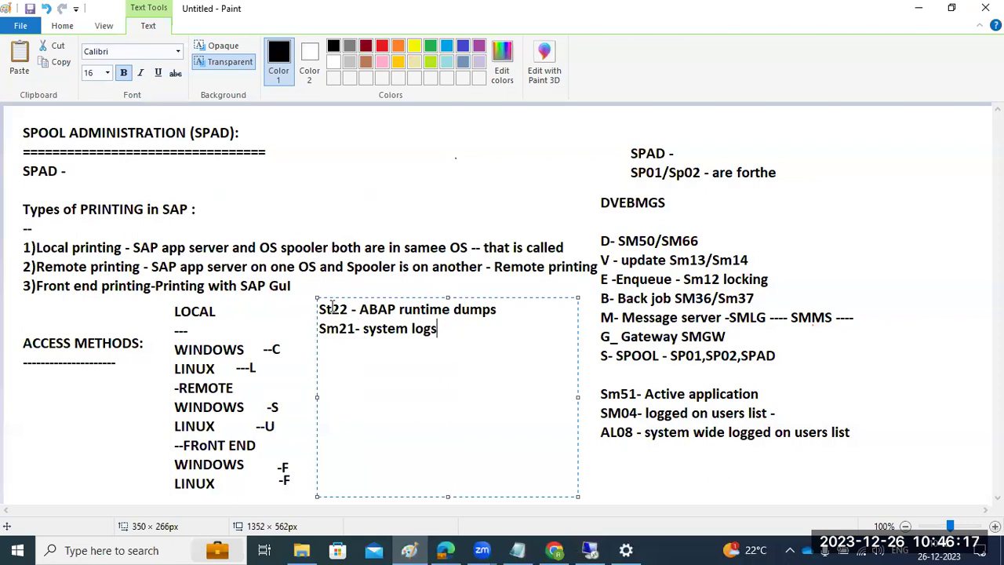
{"action": "left_click_drag", "start_coordinate": [328, 304], "coordinate": [497, 299]}
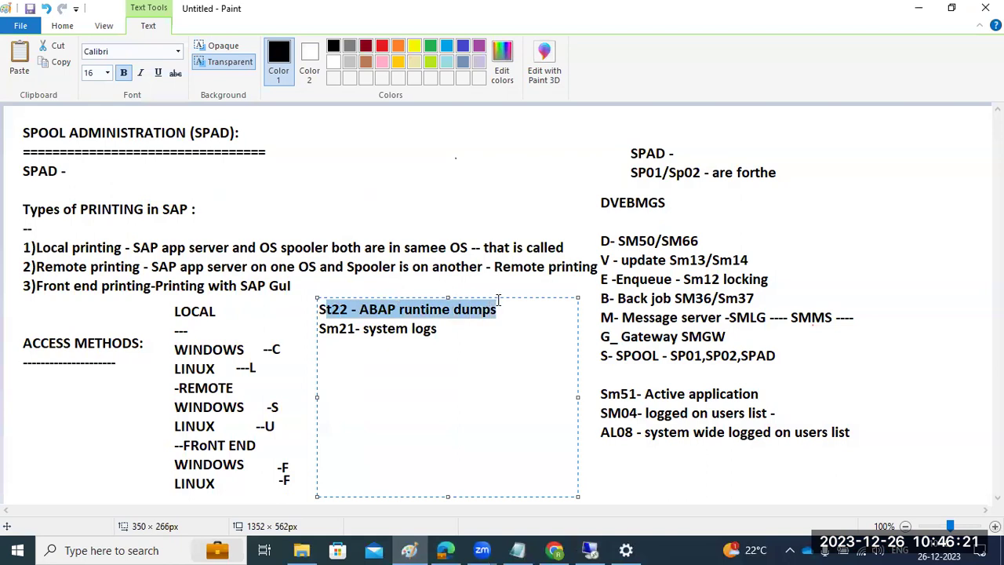
{"action": "left_click_drag", "start_coordinate": [320, 329], "coordinate": [454, 332]}
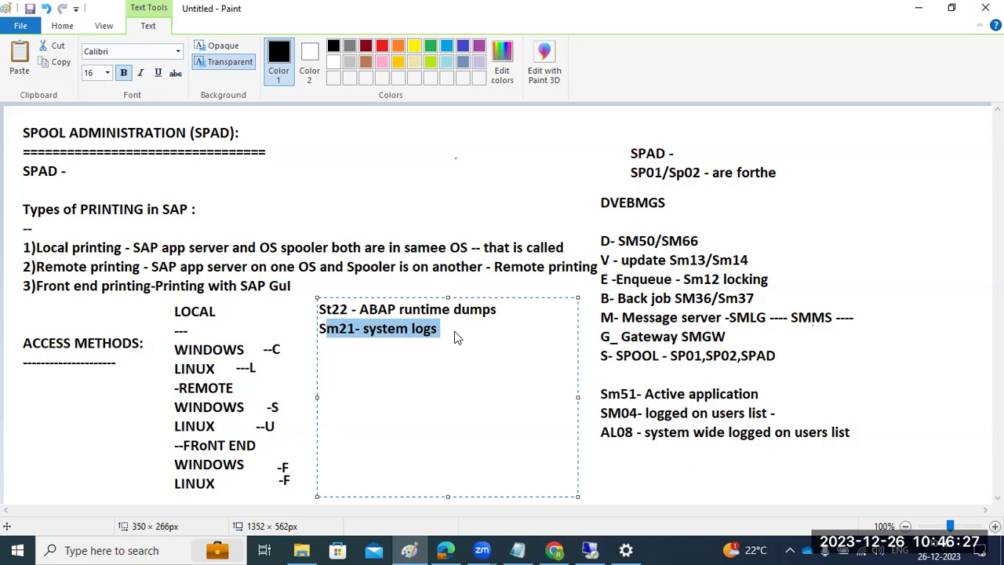
Add the line "SA38/SE38 - Programs or reprots exeuction" below the Sm21 entry and finish the text box.
{"action": "left_click", "coordinate": [455, 330]}
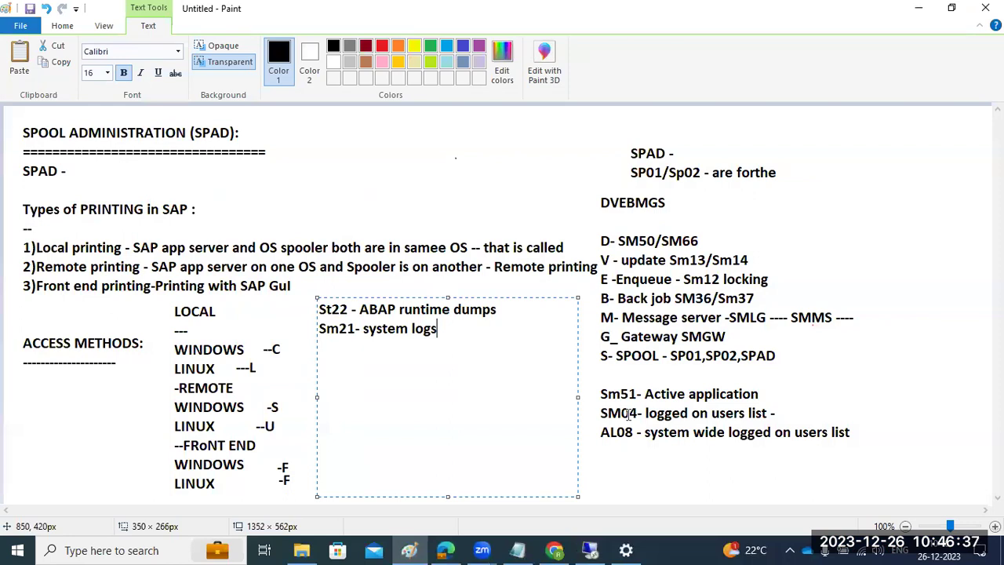
{"action": "key", "text": "Return"}
{"action": "type", "text": "SA38/SE38 - Programs or reprots exeuc"}
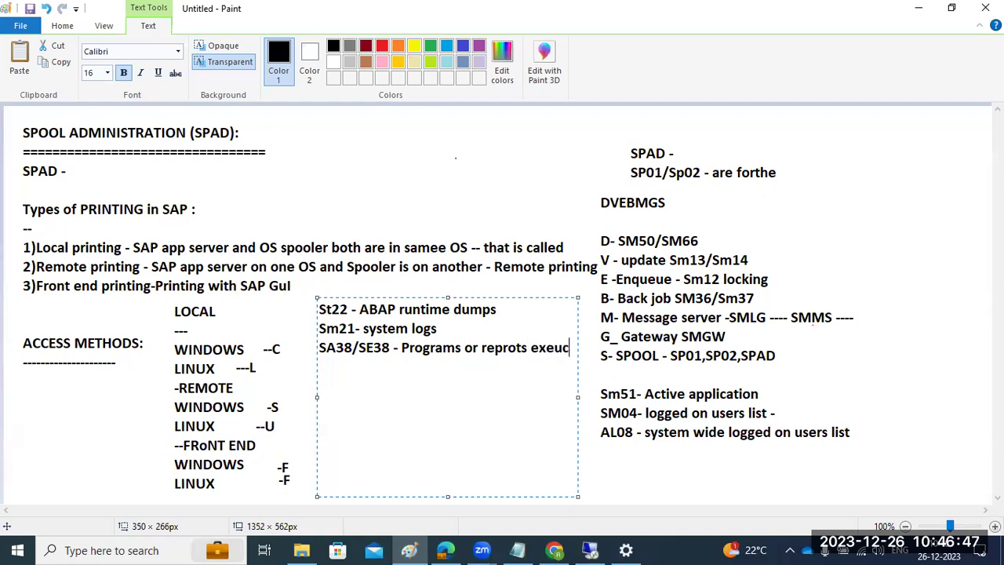
{"action": "type", "text": "tion"}
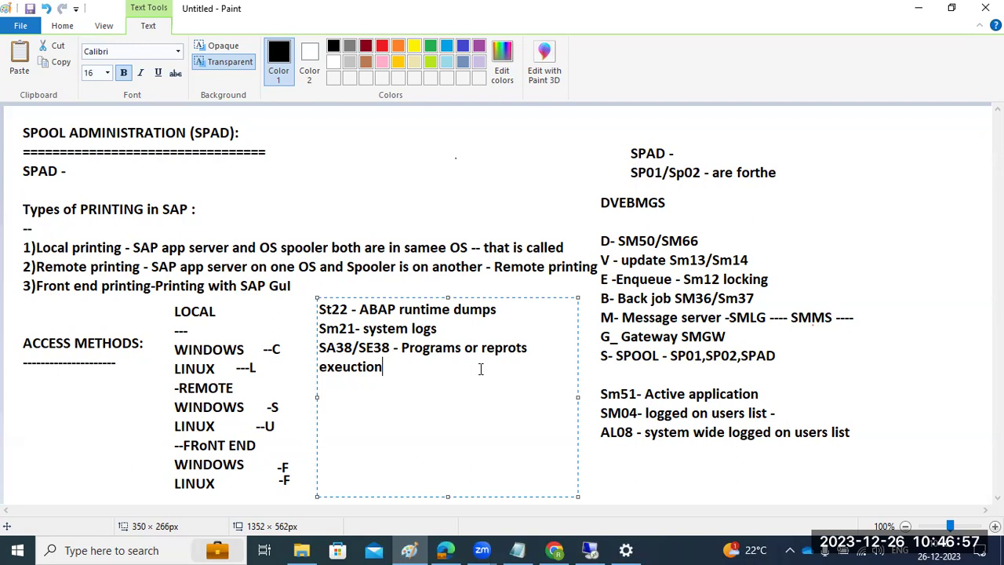
{"action": "left_click", "coordinate": [627, 472]}
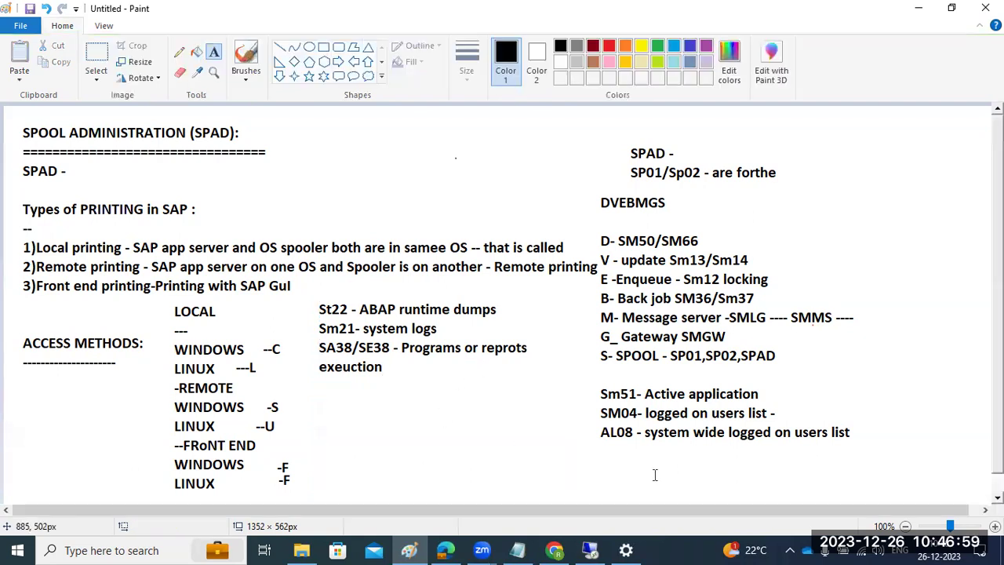